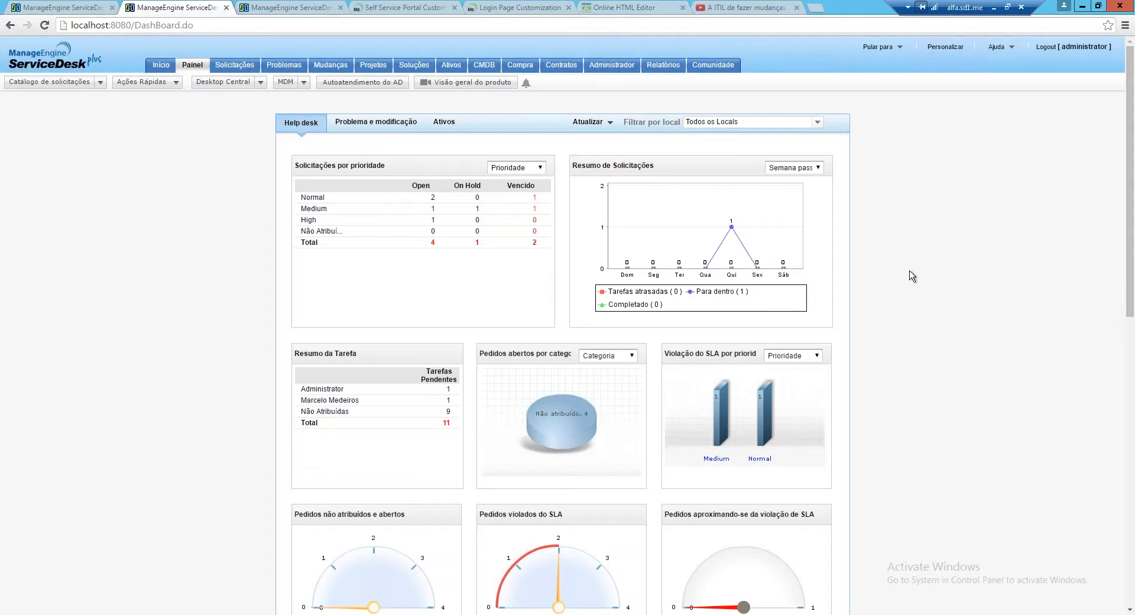
# Try grouping the requests widget by Categoria, Nível and Modo, then restore Prioridade
pyautogui.scroll(-1, 911, 275)
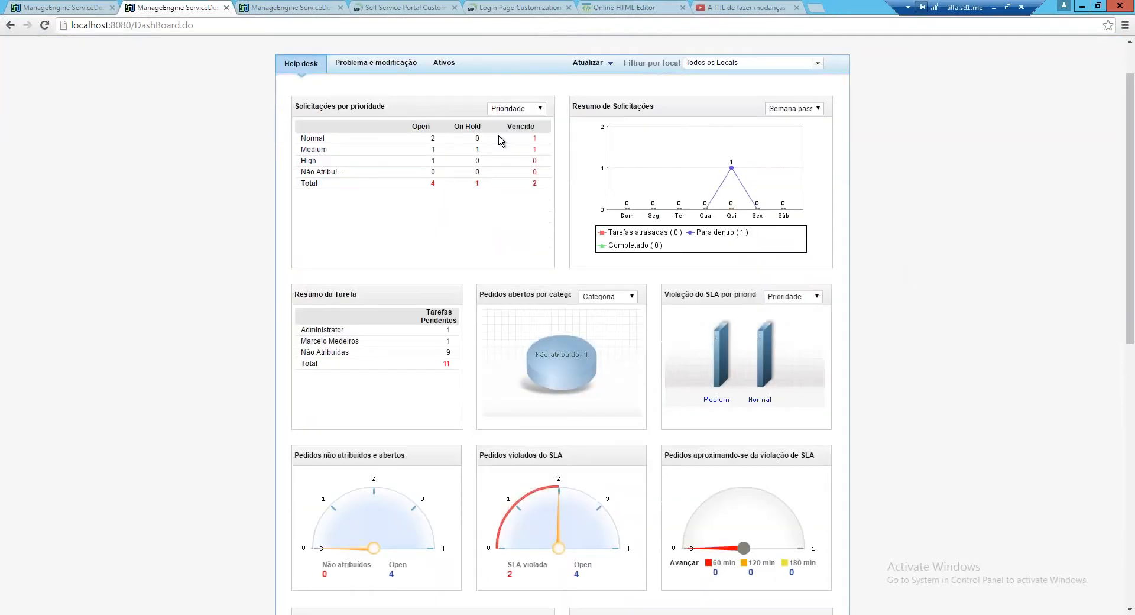
pyautogui.click(541, 111)
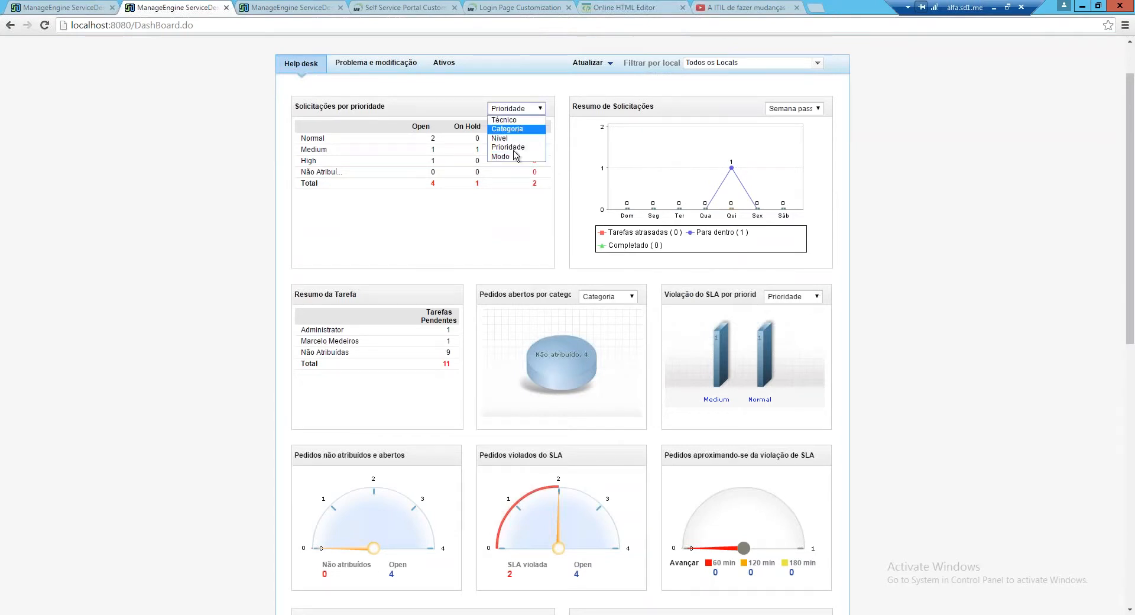
pyautogui.click(515, 148)
pyautogui.click(541, 111)
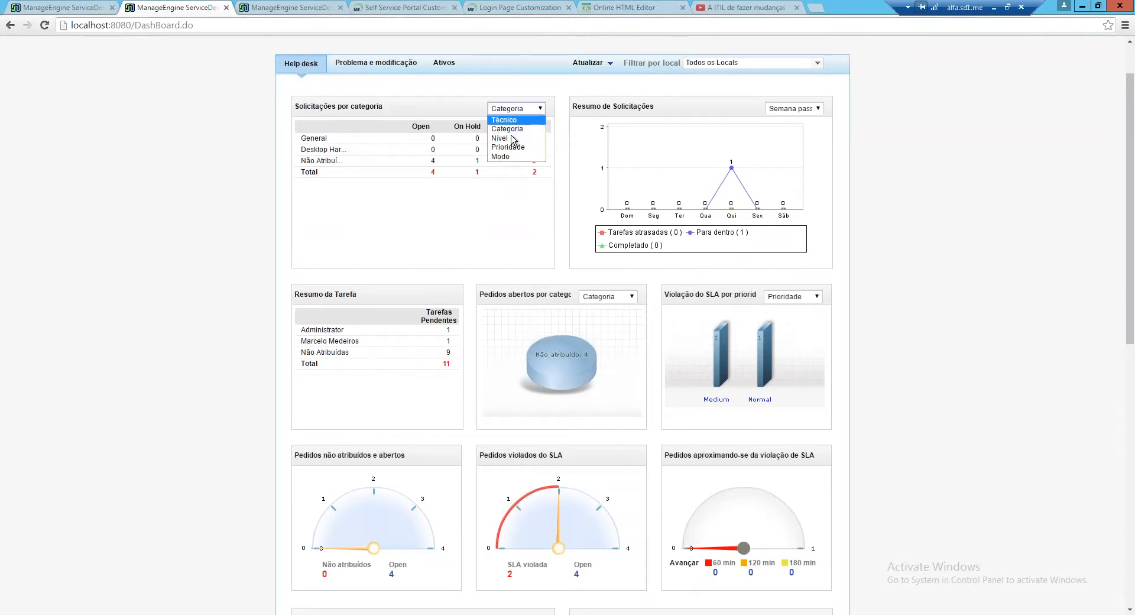
pyautogui.click(508, 137)
pyautogui.click(540, 110)
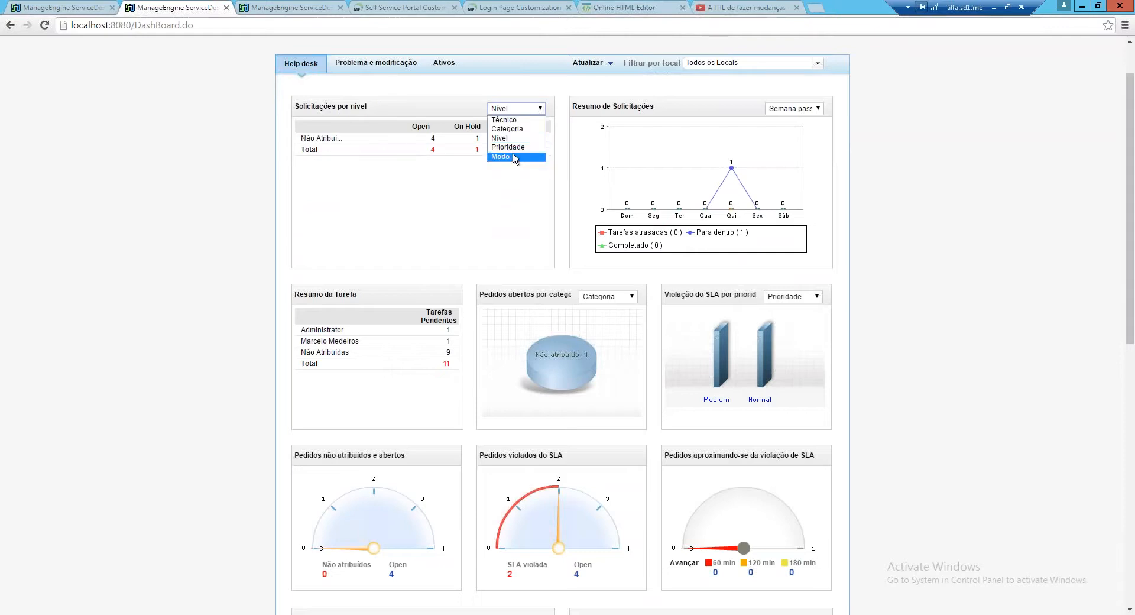
pyautogui.click(513, 156)
pyautogui.click(540, 109)
pyautogui.click(515, 148)
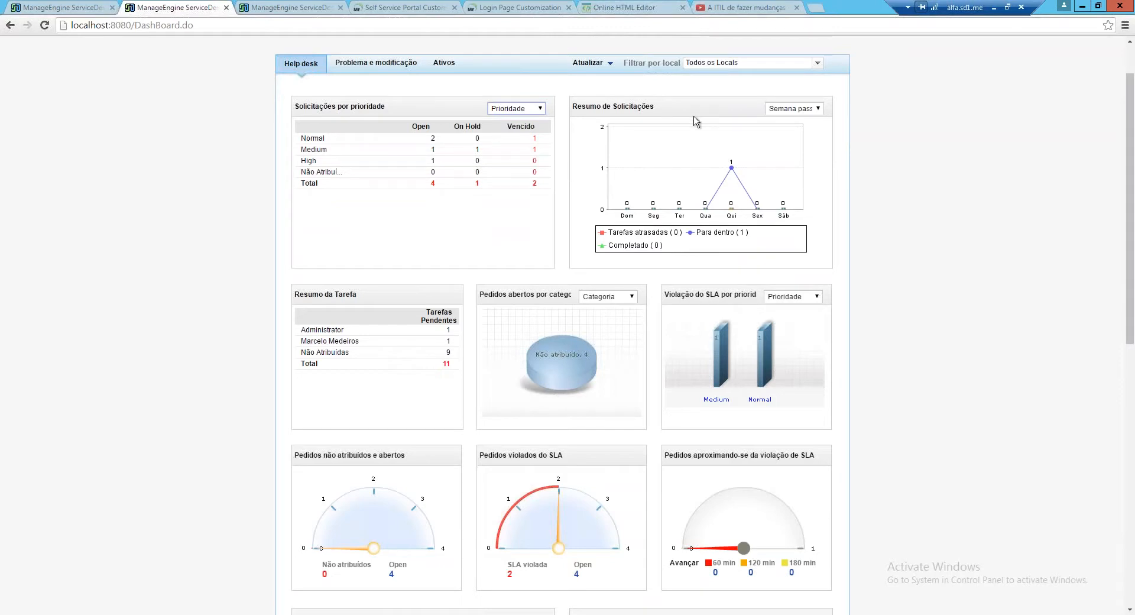
# Visit the Problema e modificação dashboard, then return to Help desk and its custom widgets
pyautogui.click(388, 66)
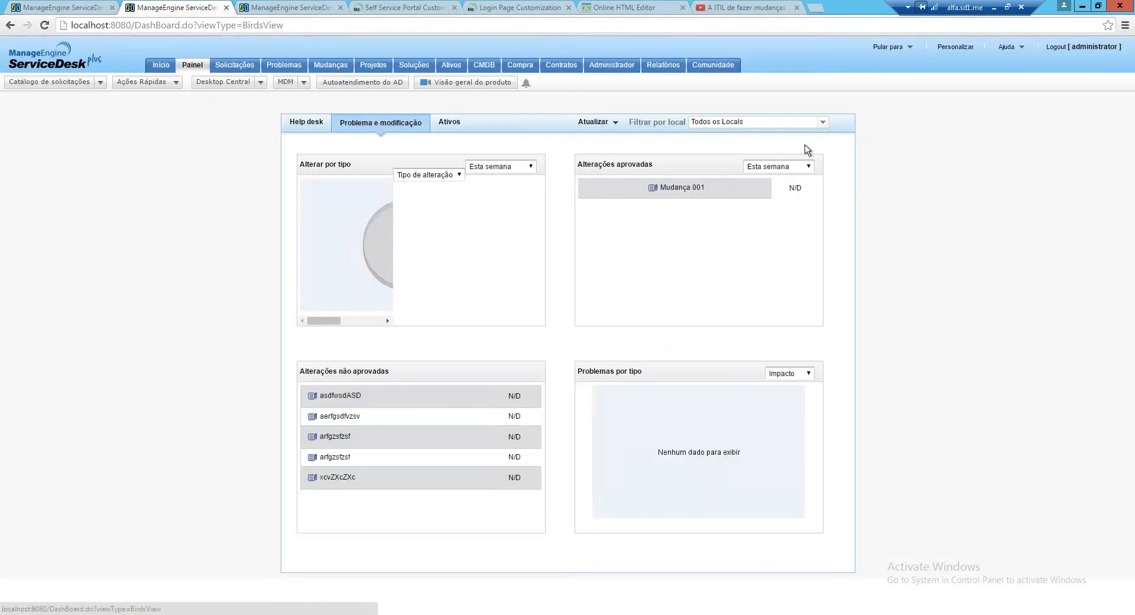
pyautogui.click(306, 121)
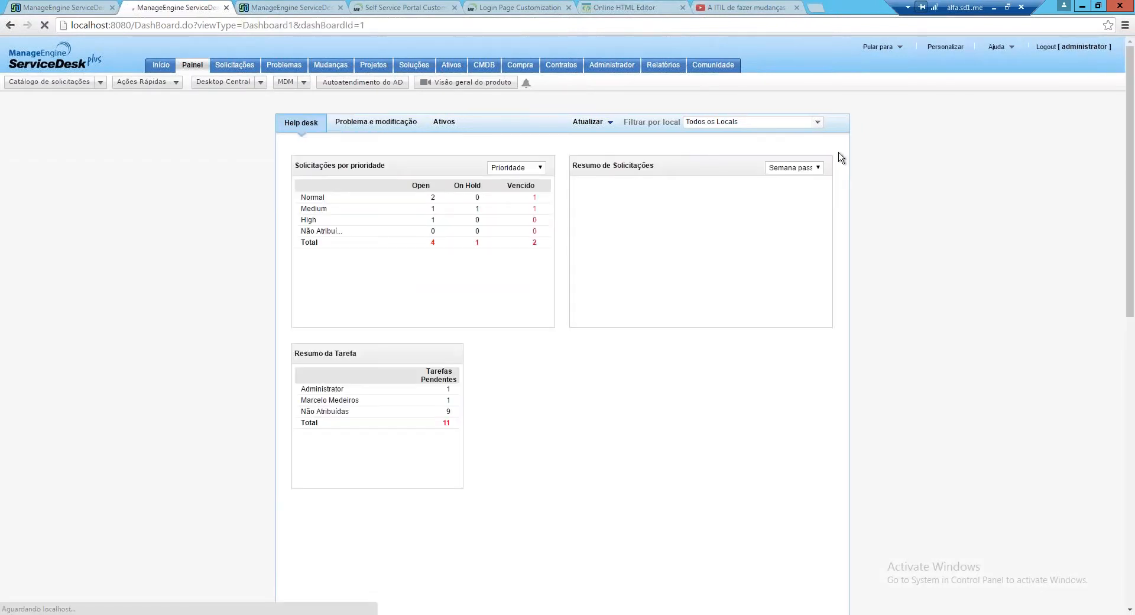
pyautogui.scroll(-1, 841, 158)
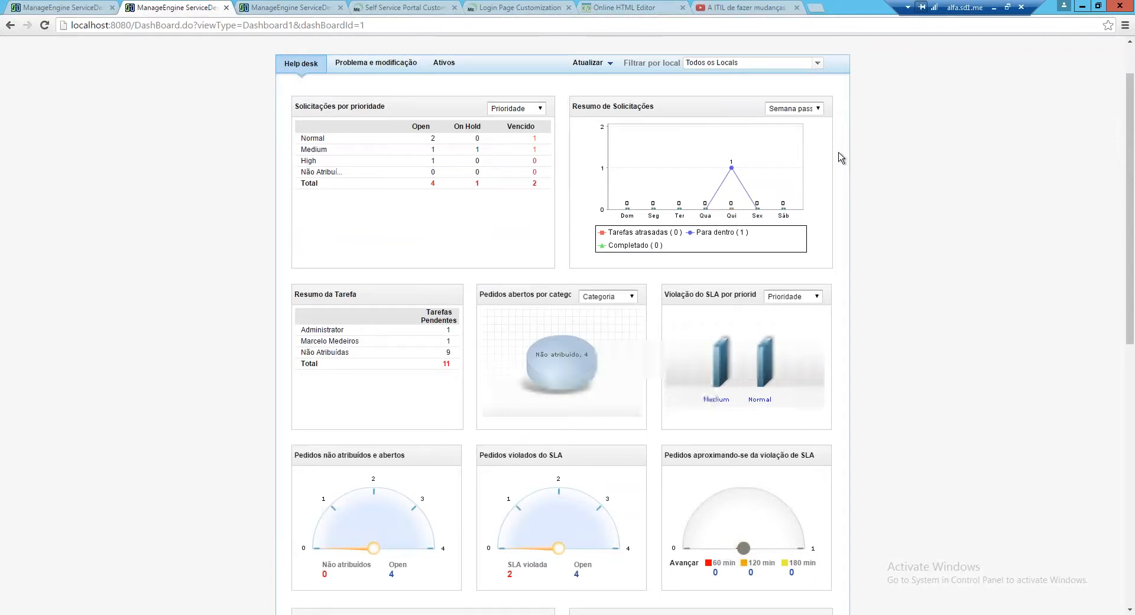
pyautogui.scroll(-3, 841, 157)
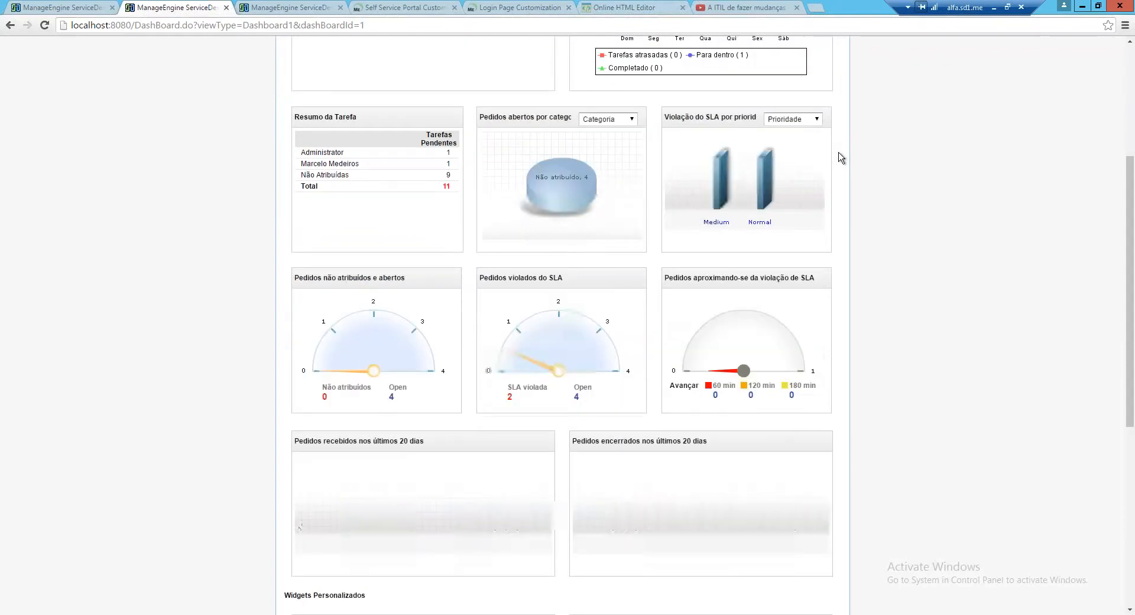
pyautogui.scroll(-6, 841, 158)
pyautogui.scroll(2, 841, 240)
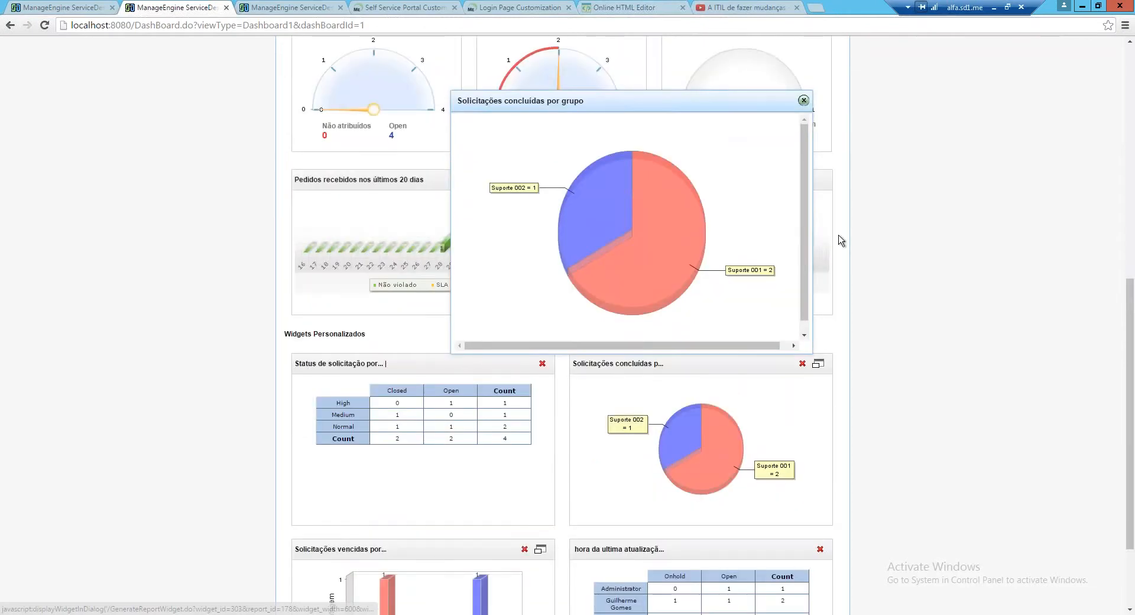
# Close the enlarged Solicitações concluídas por grupo pie chart
pyautogui.scroll(1, 841, 240)
pyautogui.scroll(1, 841, 240)
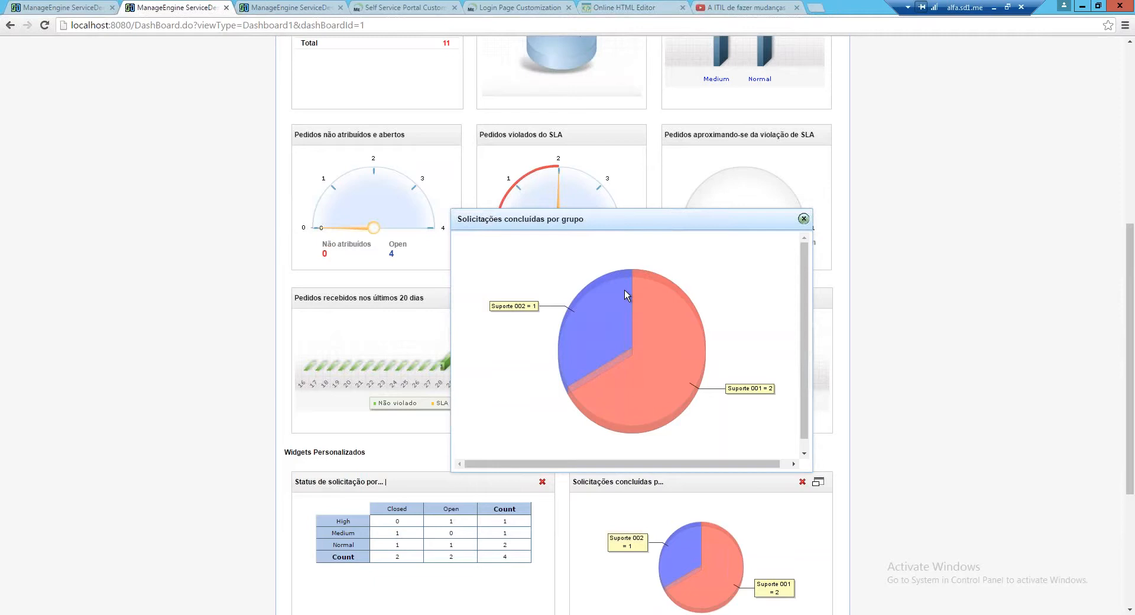
pyautogui.click(803, 218)
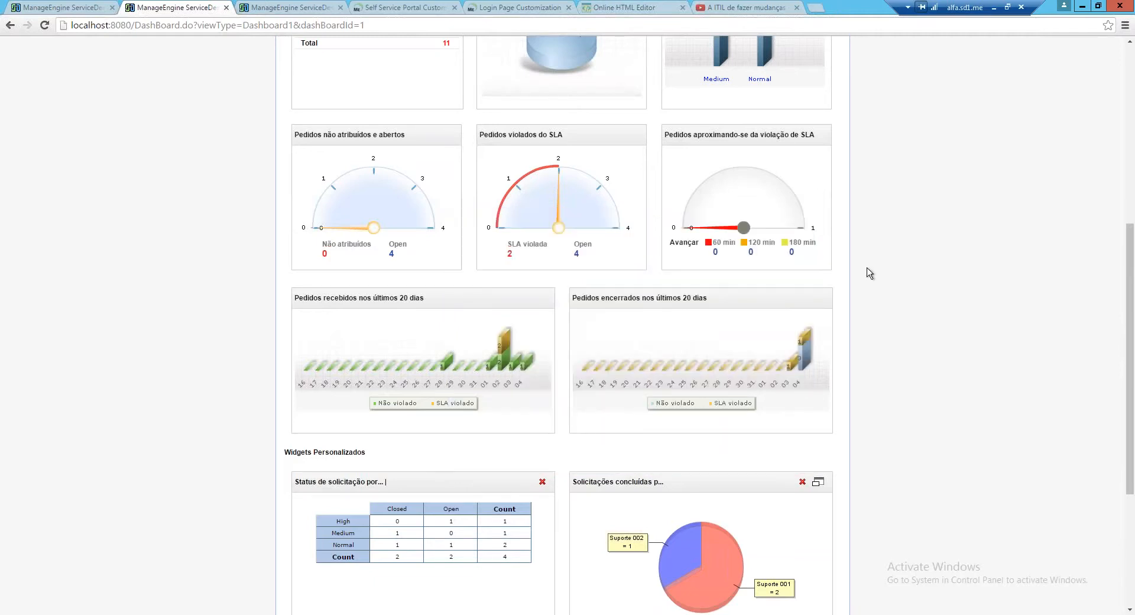
# Return to the top of the dashboard and go to the Relatórios list of all reports
pyautogui.scroll(-3, 867, 270)
pyautogui.scroll(-1, 869, 272)
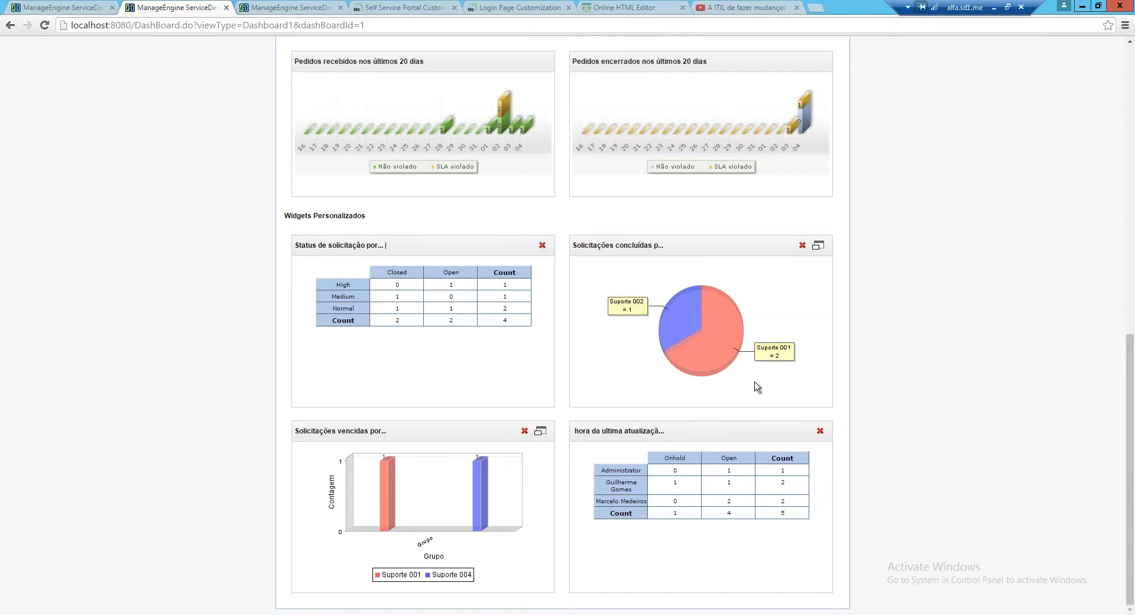
pyautogui.scroll(3, 757, 387)
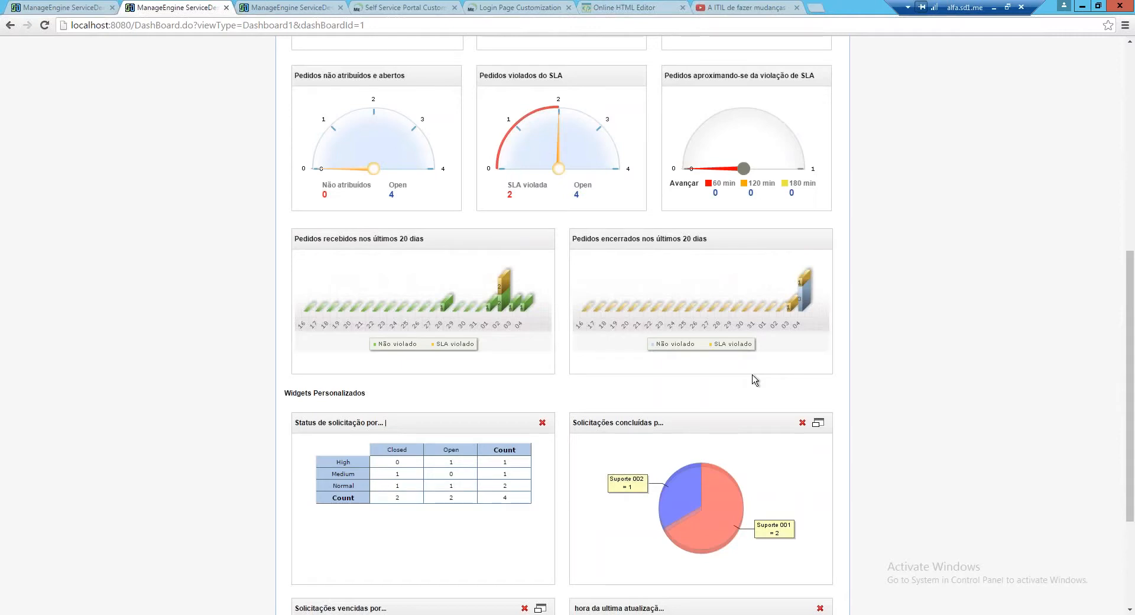
pyautogui.scroll(2, 739, 362)
pyautogui.scroll(5, 722, 344)
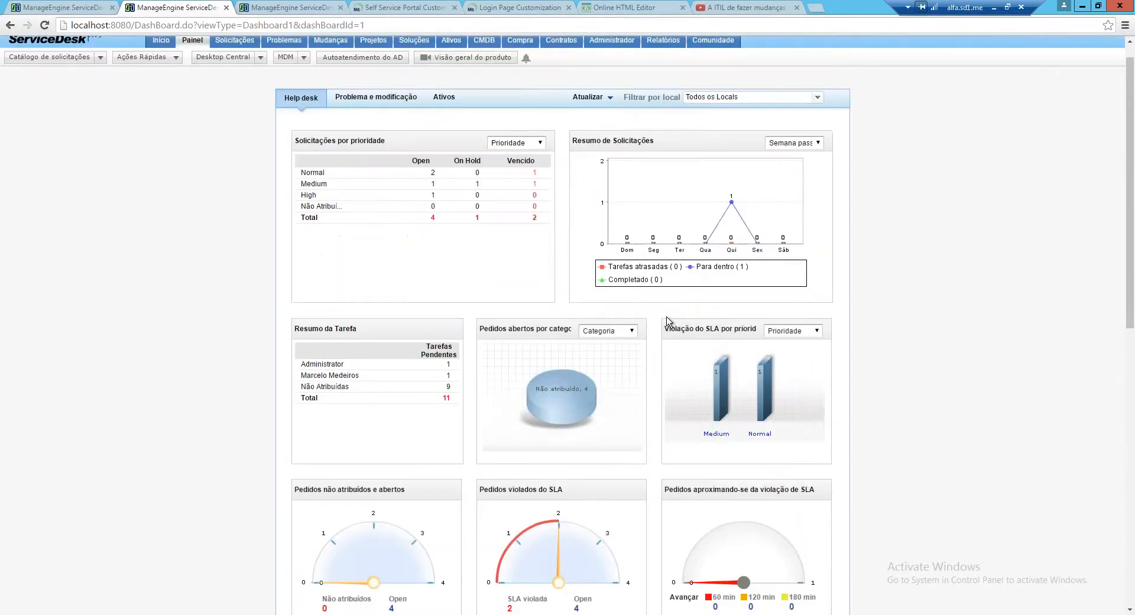
pyautogui.click(663, 40)
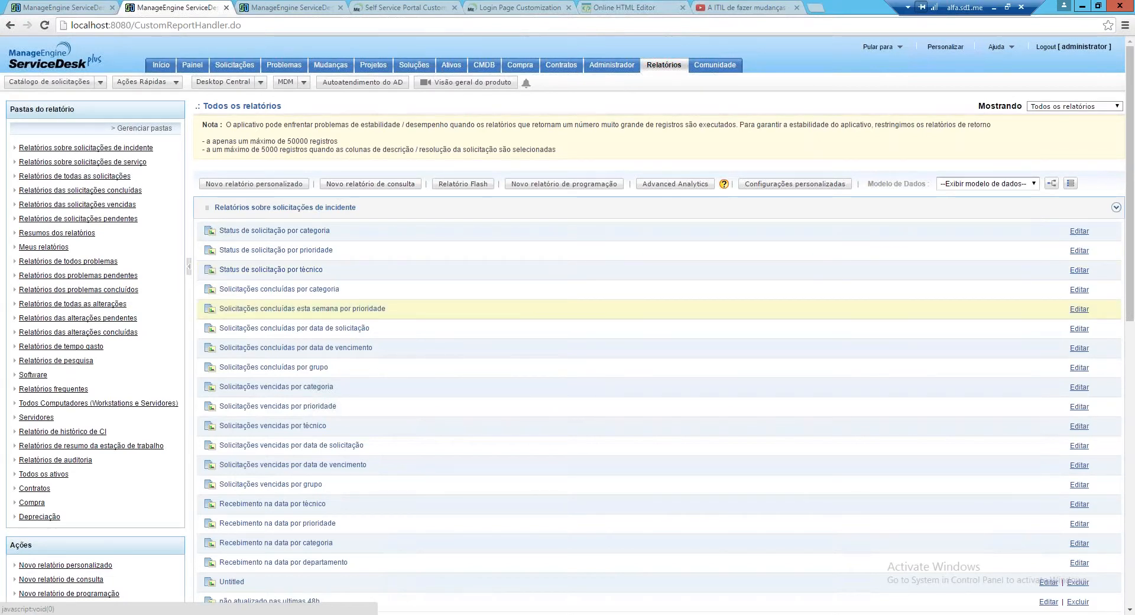
# Open the Status de solicitação por categoria report and start Adicionar ao Painel
pyautogui.scroll(-1, 298, 318)
pyautogui.scroll(-1, 297, 318)
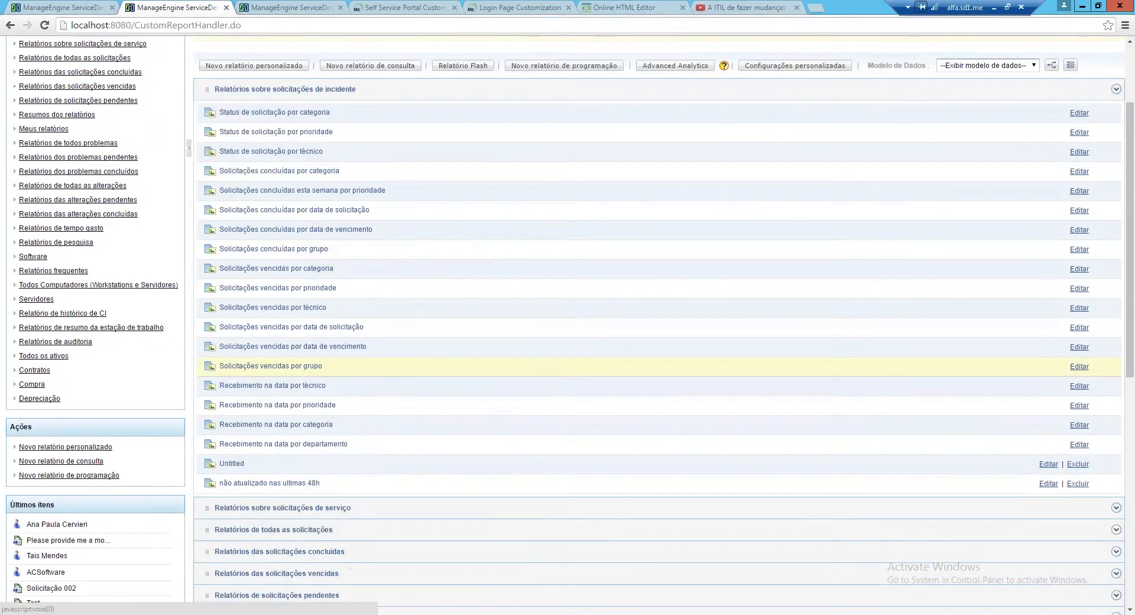
pyautogui.scroll(1, 327, 385)
pyautogui.click(289, 172)
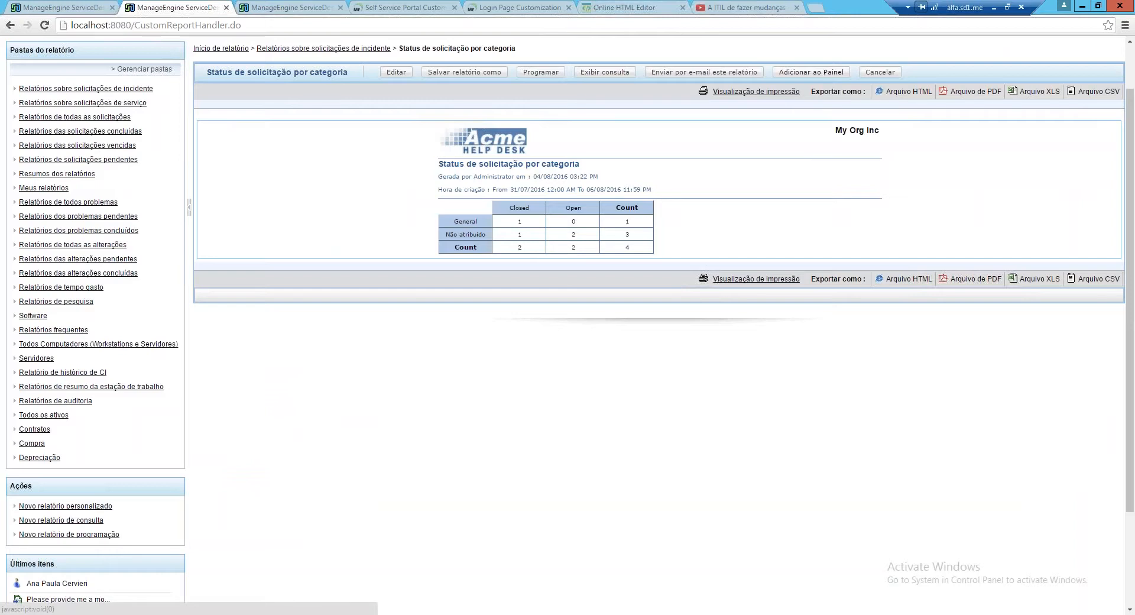
pyautogui.click(811, 71)
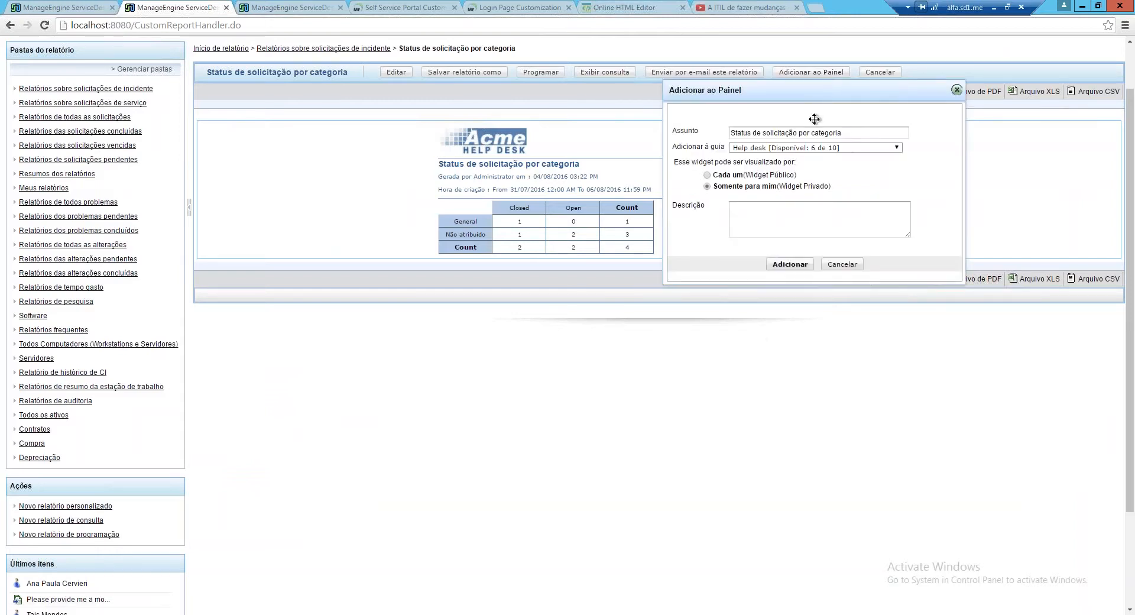
# Add the report to the Help desk tab as a public widget visible to Cada um
pyautogui.moveTo(814, 118); pyautogui.dragTo(820, 166)
pyautogui.click(776, 214)
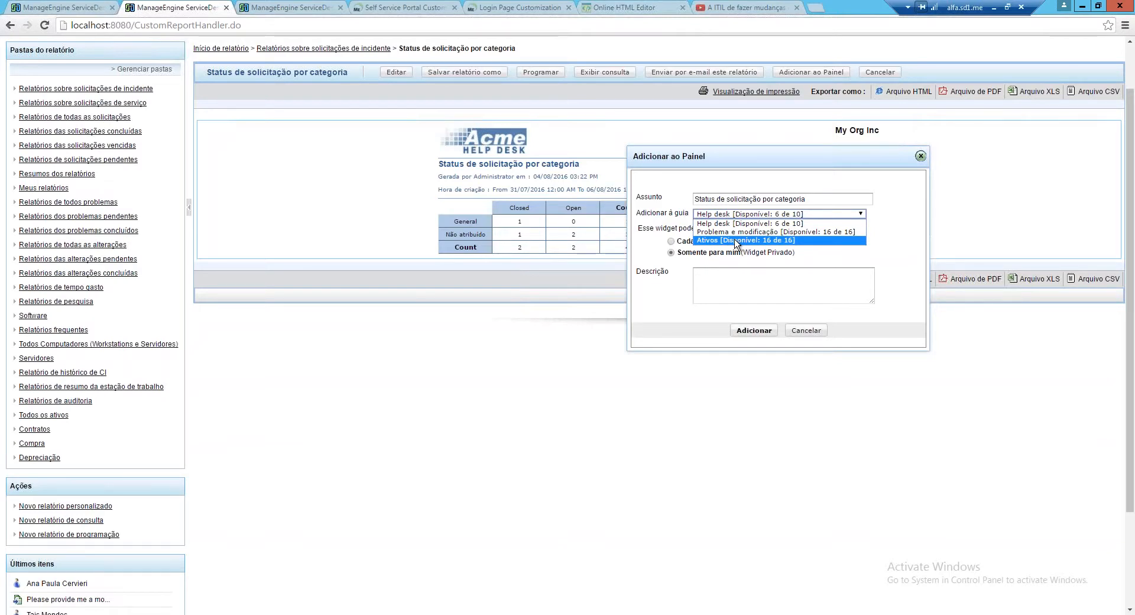
pyautogui.click(834, 261)
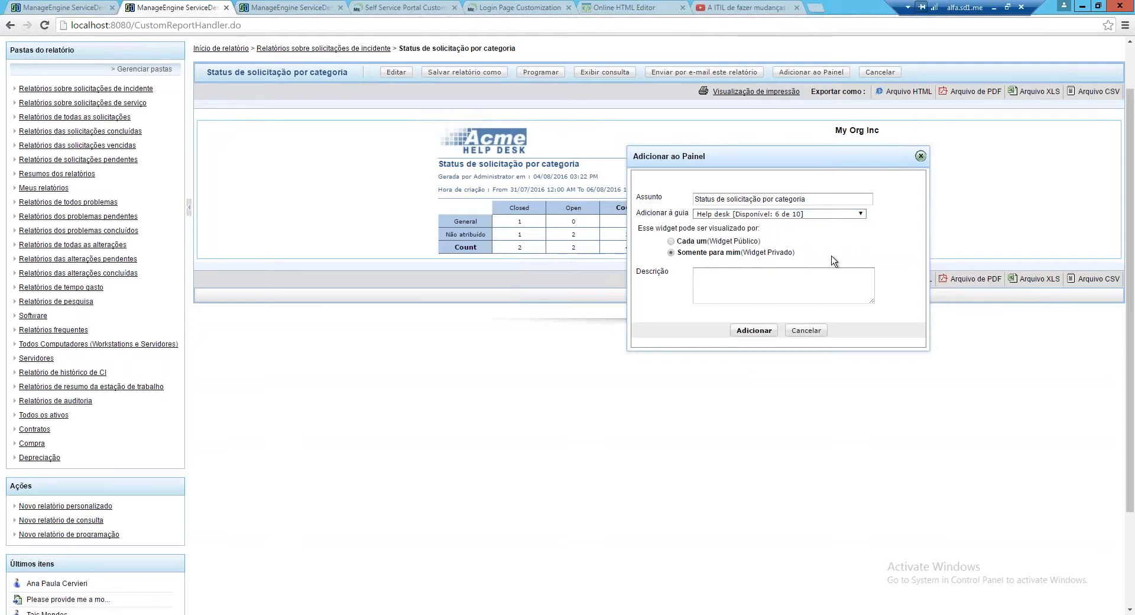
pyautogui.click(671, 242)
pyautogui.click(671, 252)
pyautogui.click(671, 242)
pyautogui.click(754, 330)
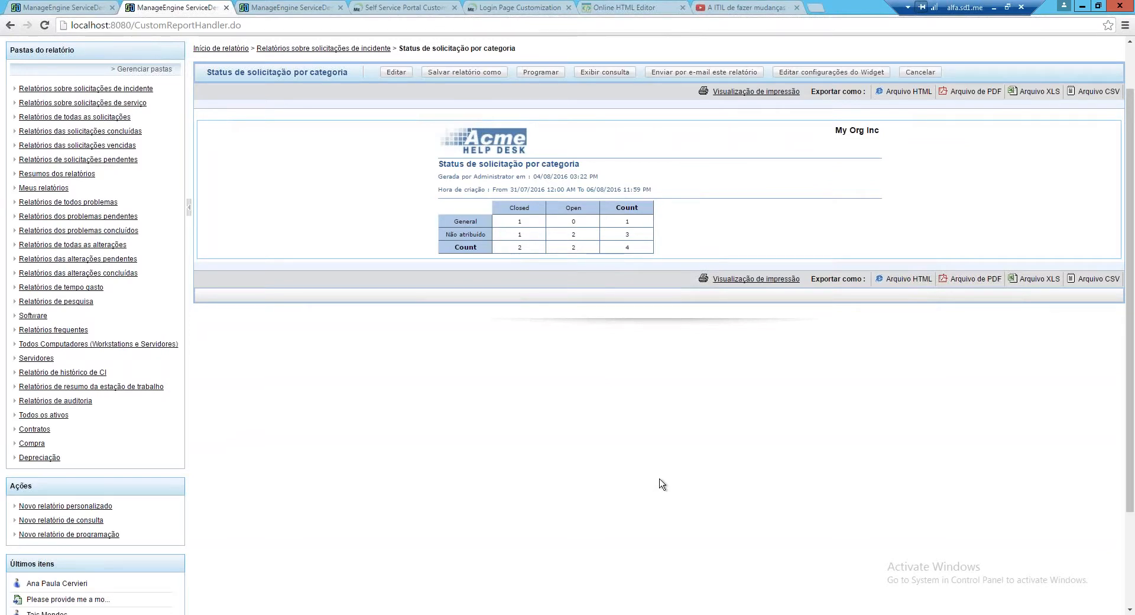
# Check the new category-status widget under Widgets Personalizados on the dashboard
pyautogui.moveTo(444, 167); pyautogui.dragTo(580, 167)
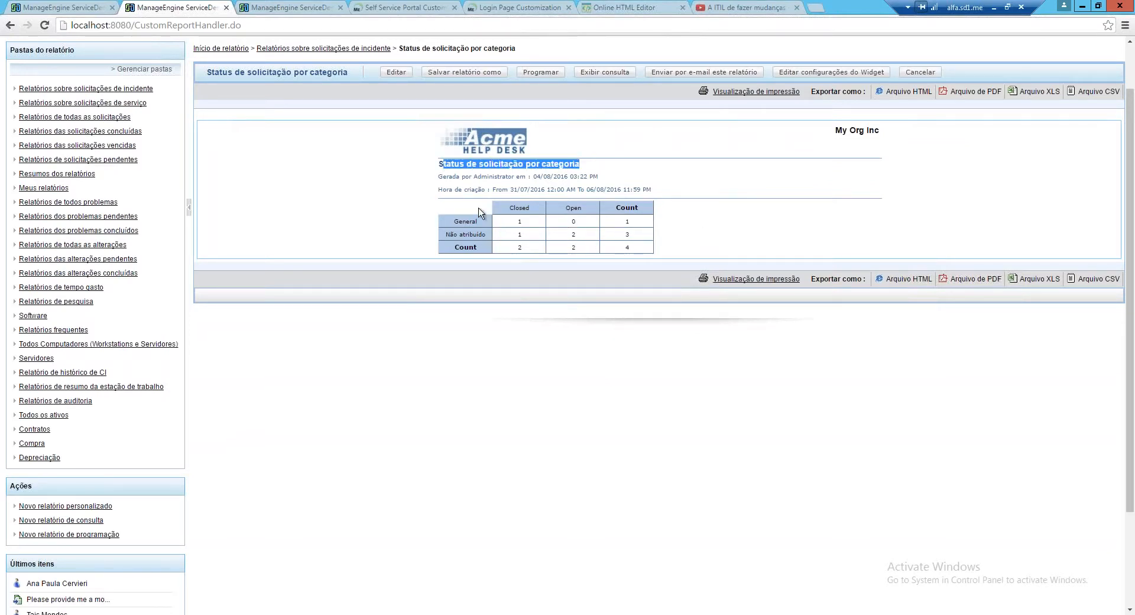
pyautogui.scroll(1, 480, 212)
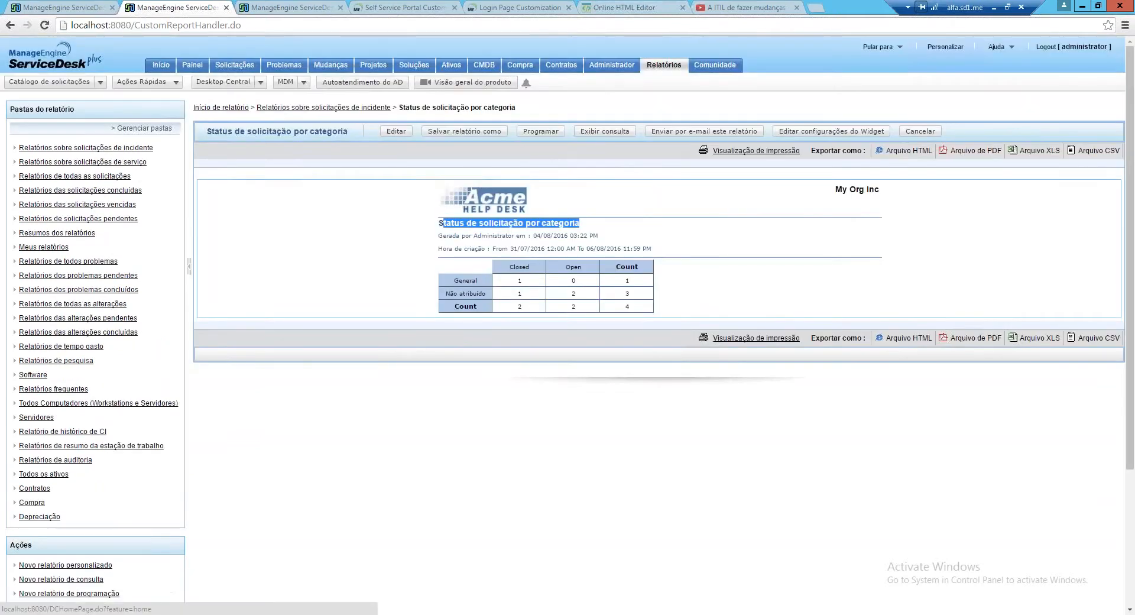
pyautogui.click(203, 70)
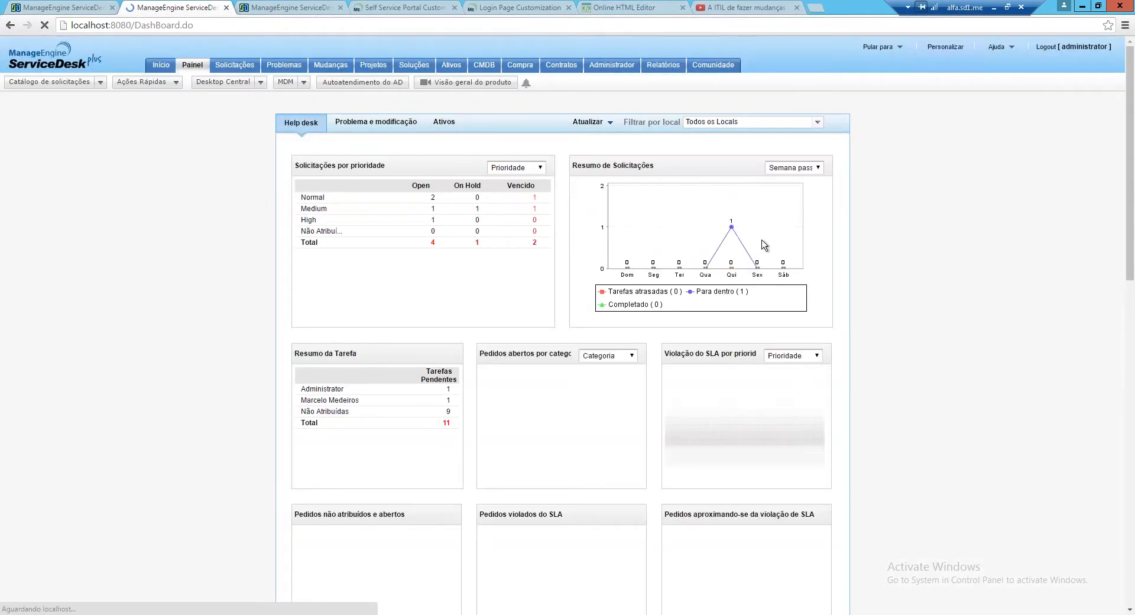
pyautogui.scroll(-1, 765, 245)
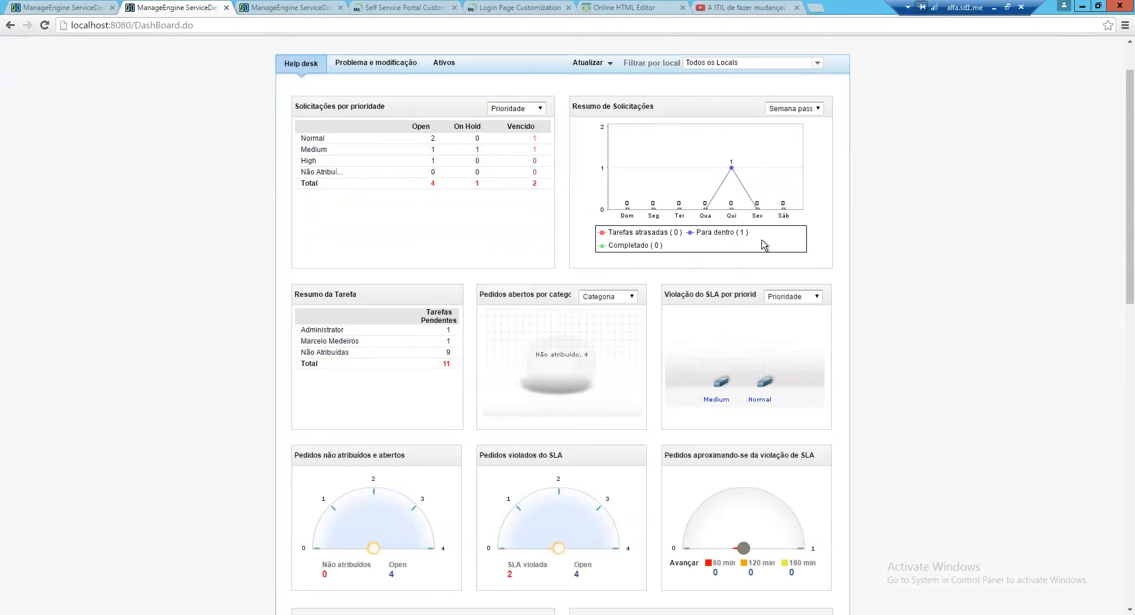
pyautogui.scroll(-12, 765, 245)
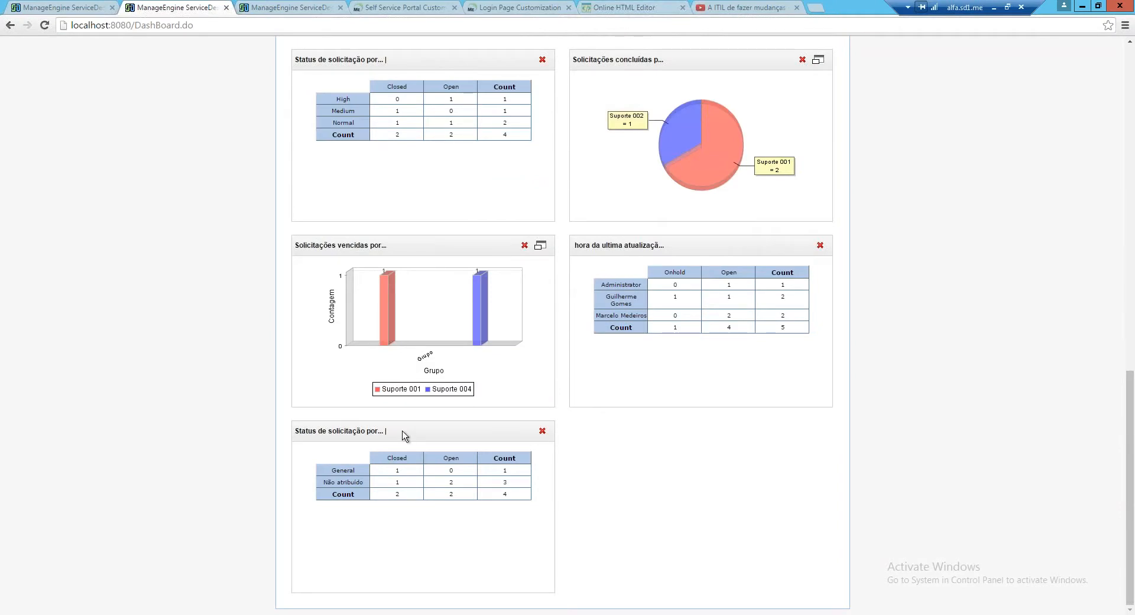
pyautogui.moveTo(611, 431); pyautogui.dragTo(625, 356)
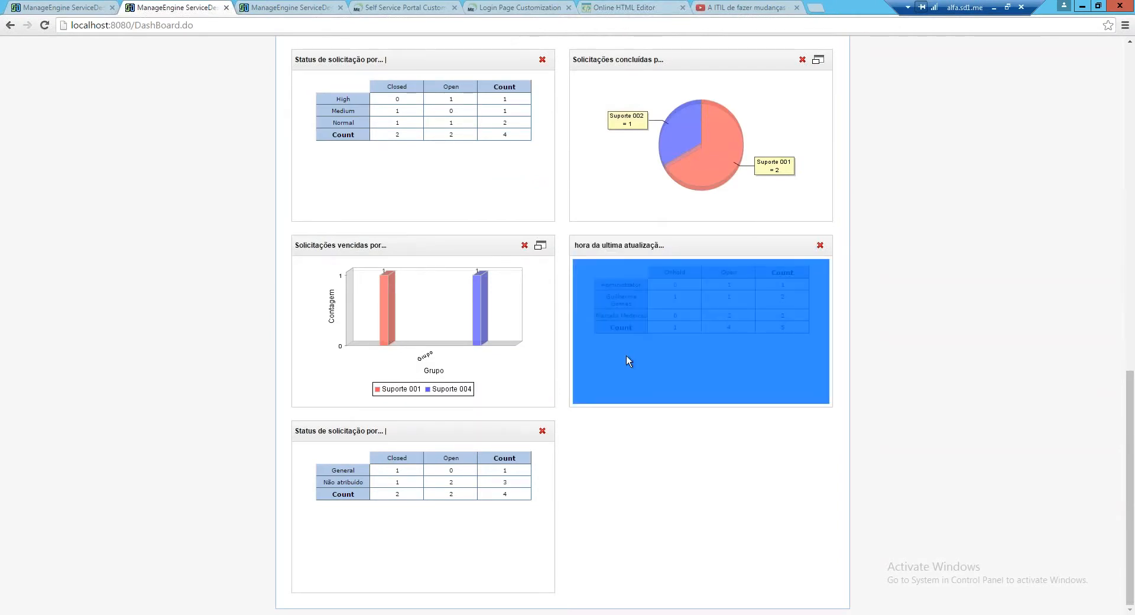
pyautogui.click(626, 356)
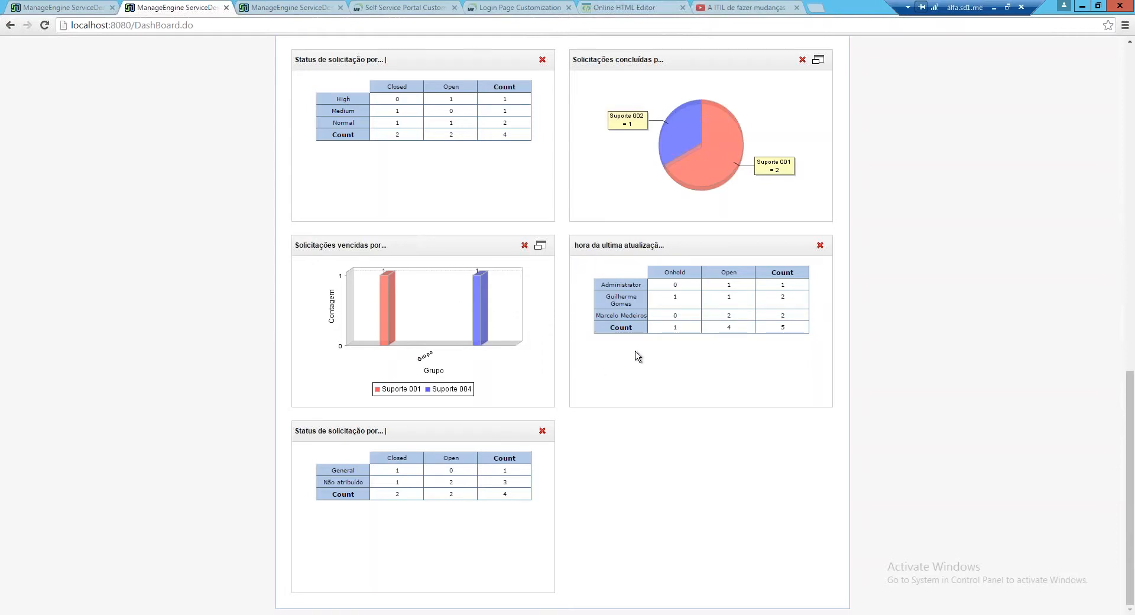
# Return to the Relatórios list of all reports
pyautogui.scroll(3, 637, 355)
pyautogui.scroll(3, 637, 355)
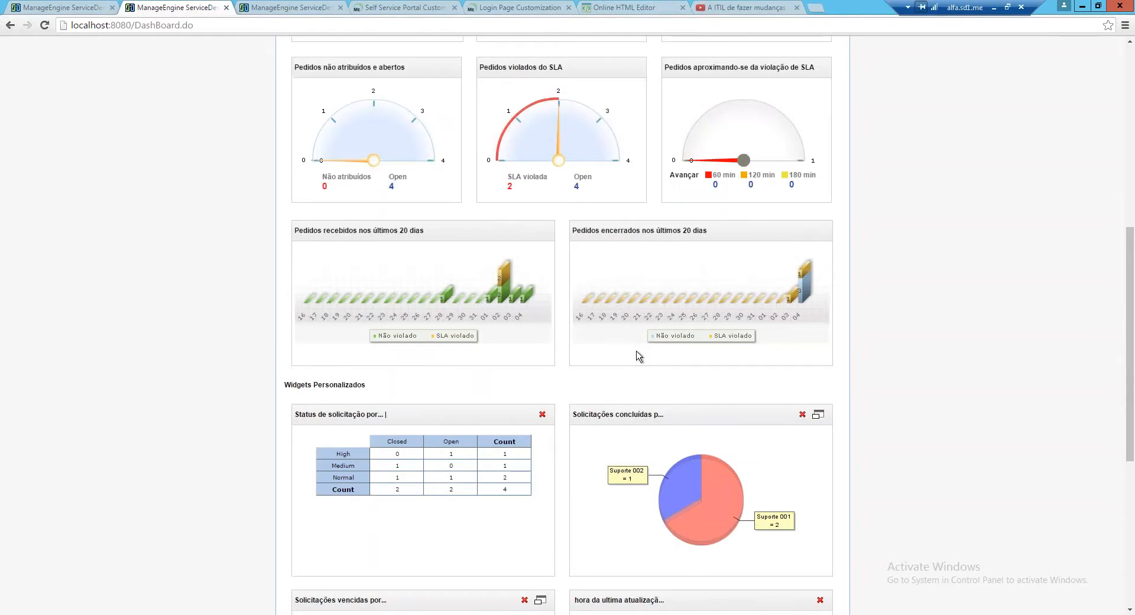
pyautogui.scroll(8, 637, 355)
pyautogui.click(664, 64)
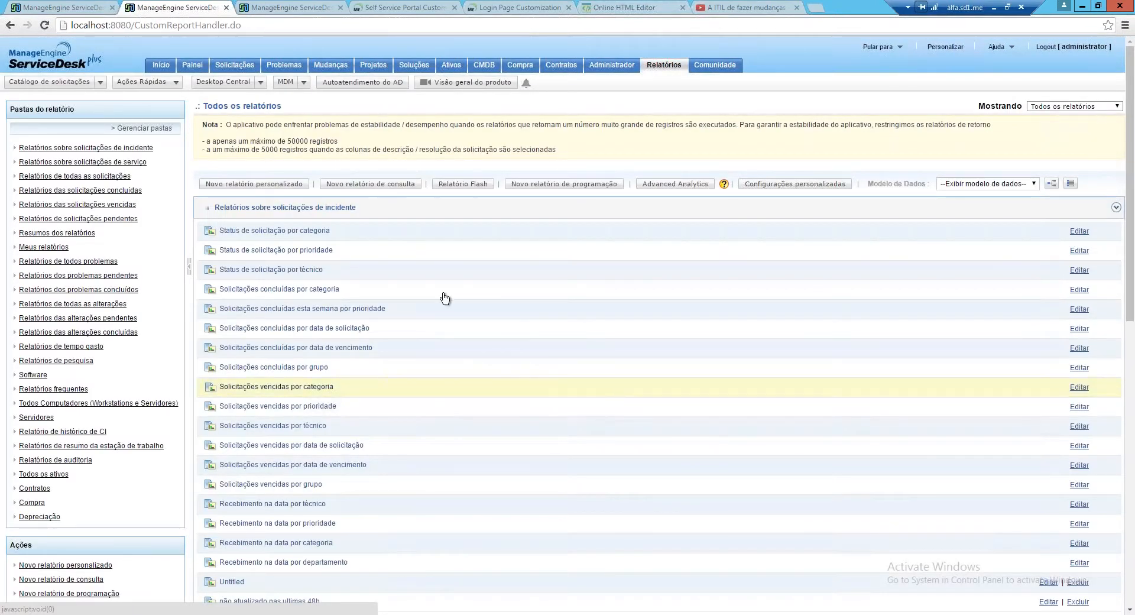
# Change the Status de solicitação por categoria widget to Somente para mim and return to the dashboard
pyautogui.click(289, 232)
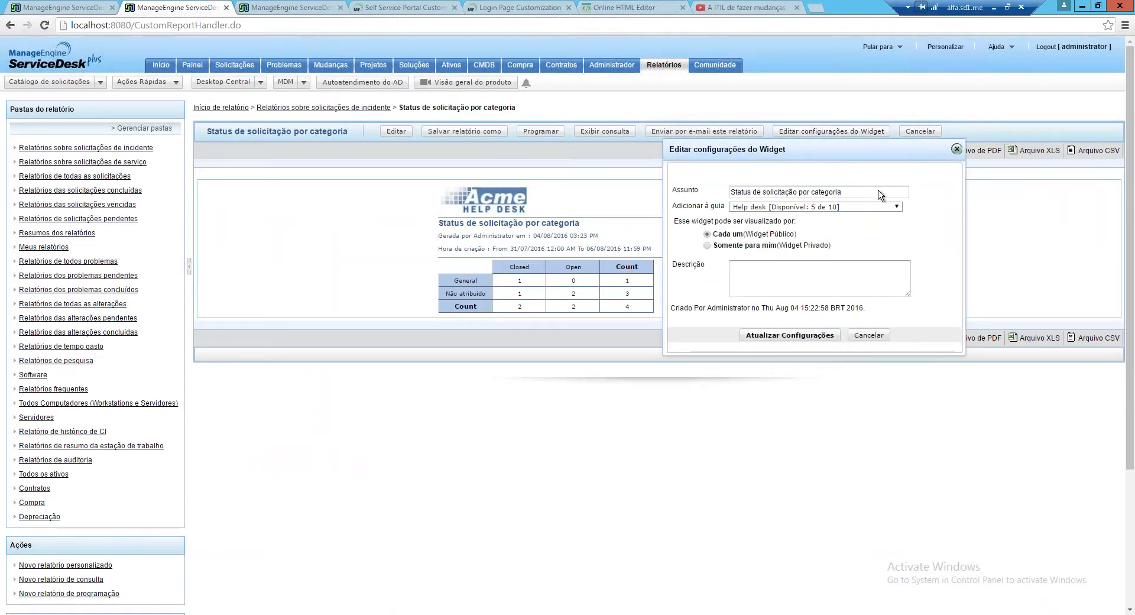
pyautogui.click(707, 245)
pyautogui.click(810, 335)
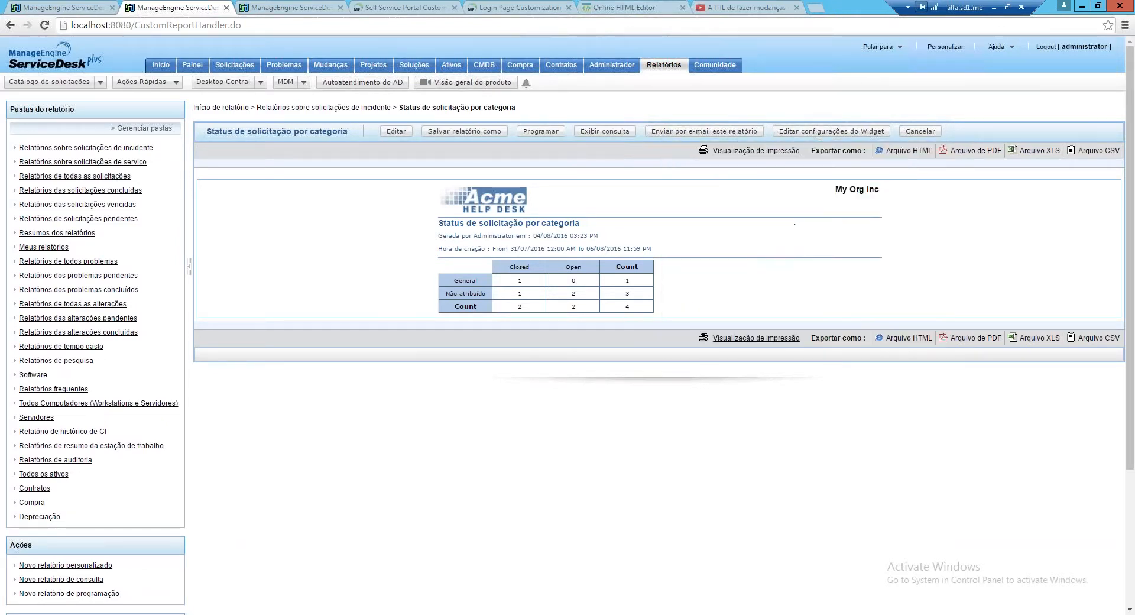
pyautogui.click(201, 67)
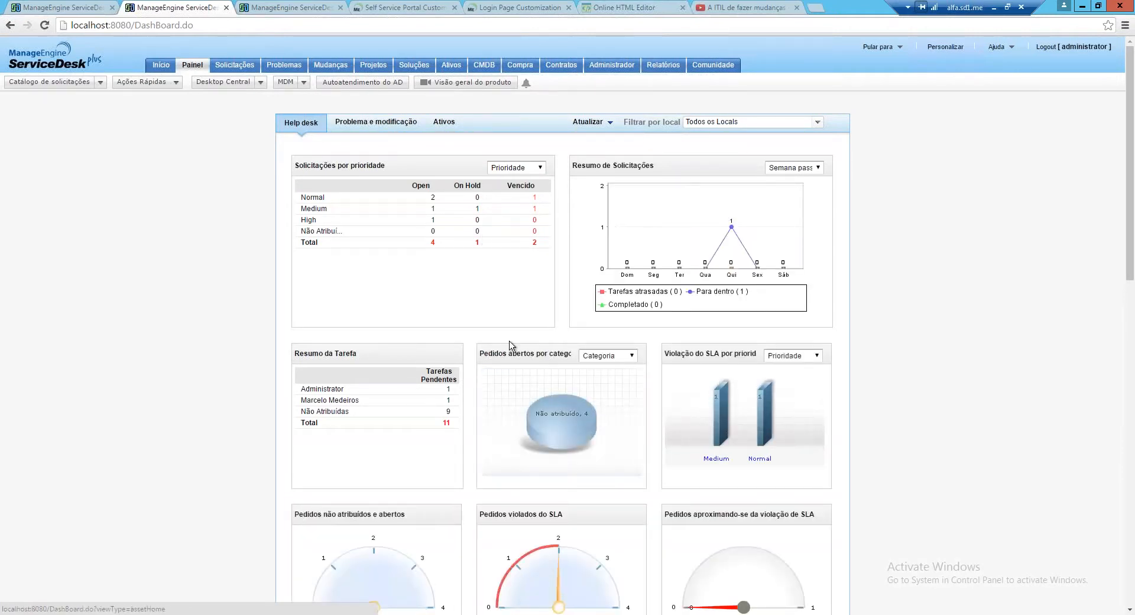
# Scroll down to the category-status table (General 1, Não atribuído 3) among the custom widgets
pyautogui.scroll(-1, 512, 347)
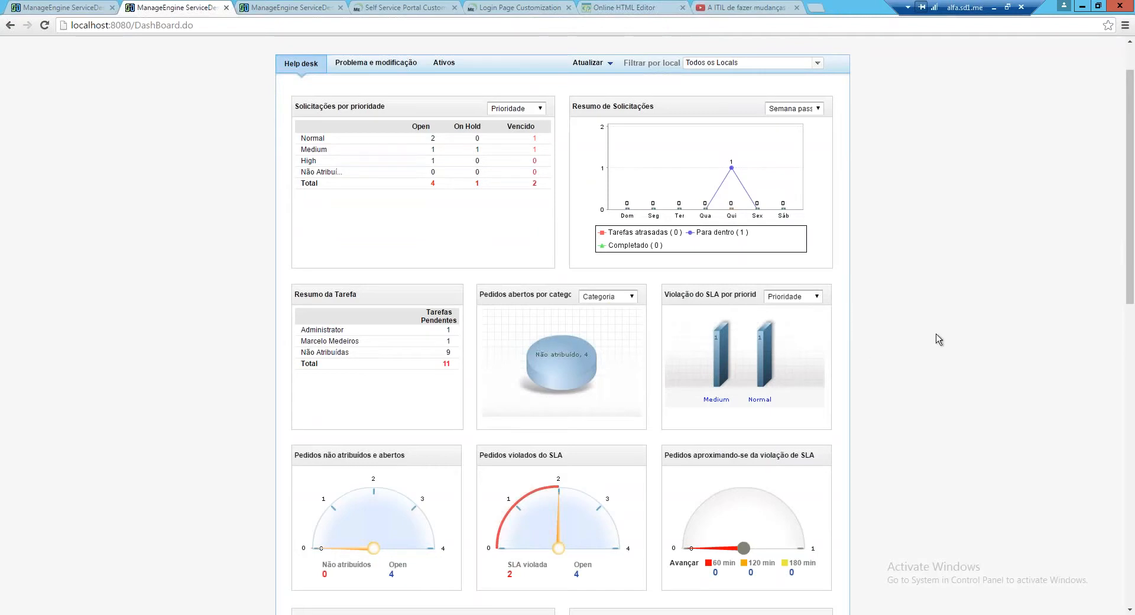
pyautogui.scroll(-10, 938, 339)
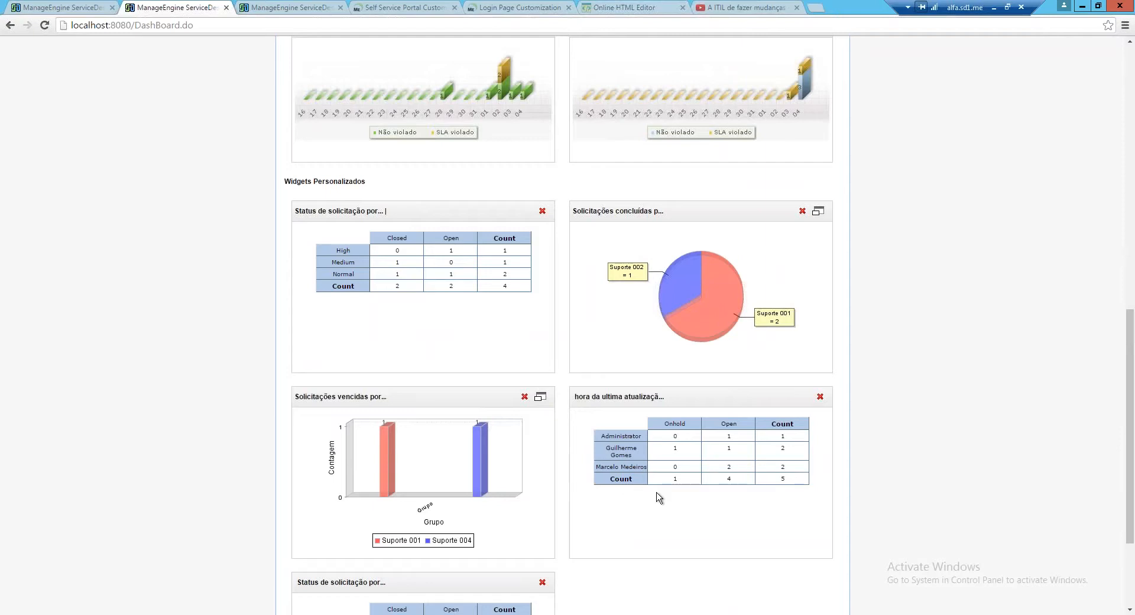
pyautogui.scroll(-1, 659, 497)
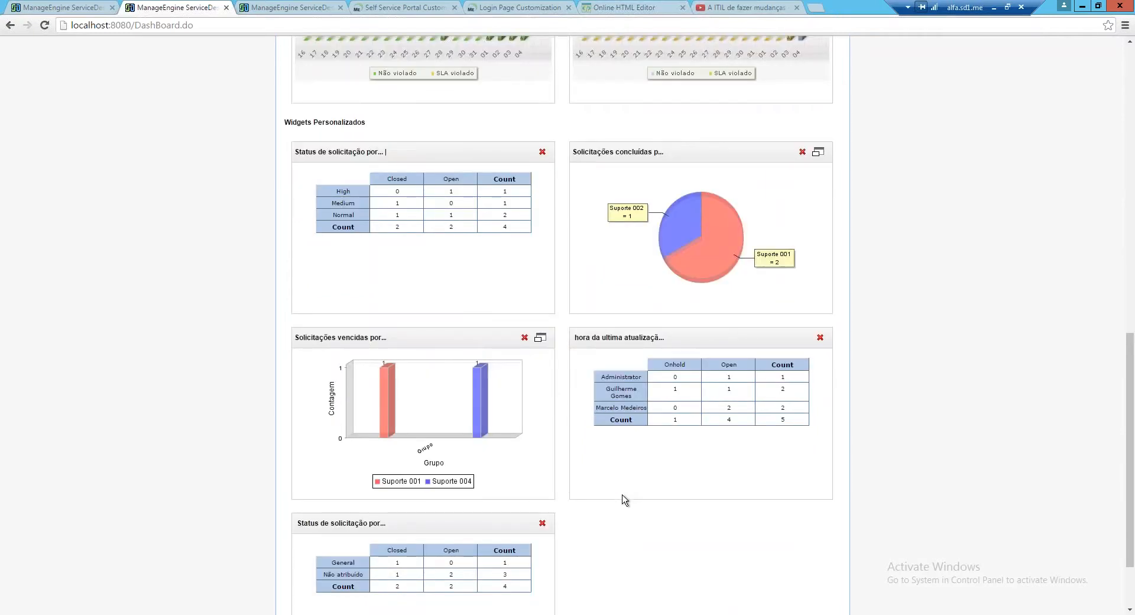
pyautogui.scroll(-1, 625, 499)
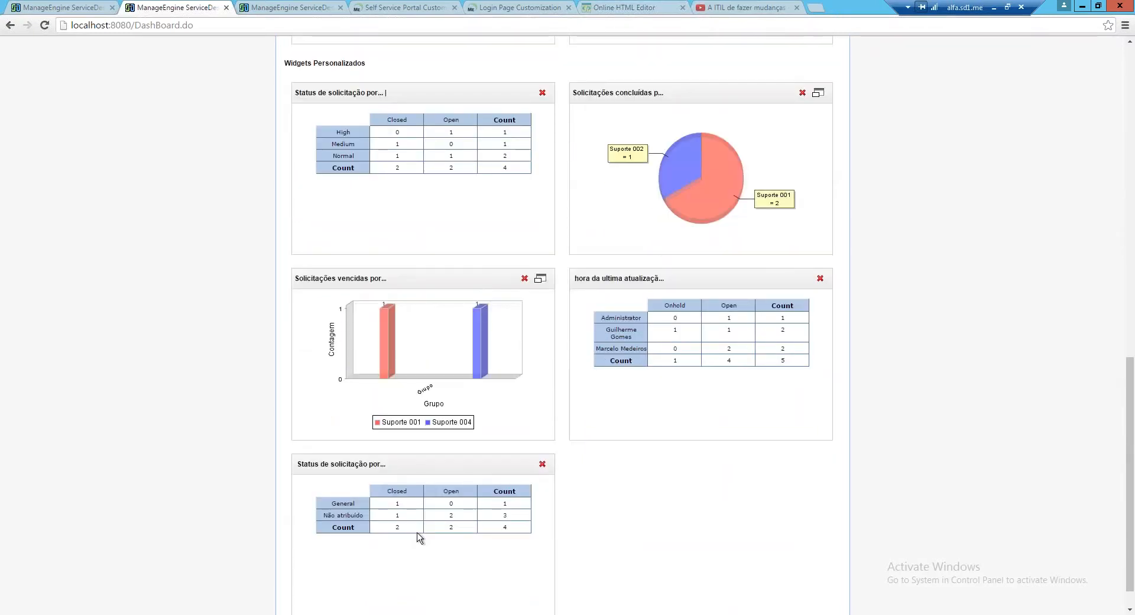
pyautogui.scroll(10, 895, 274)
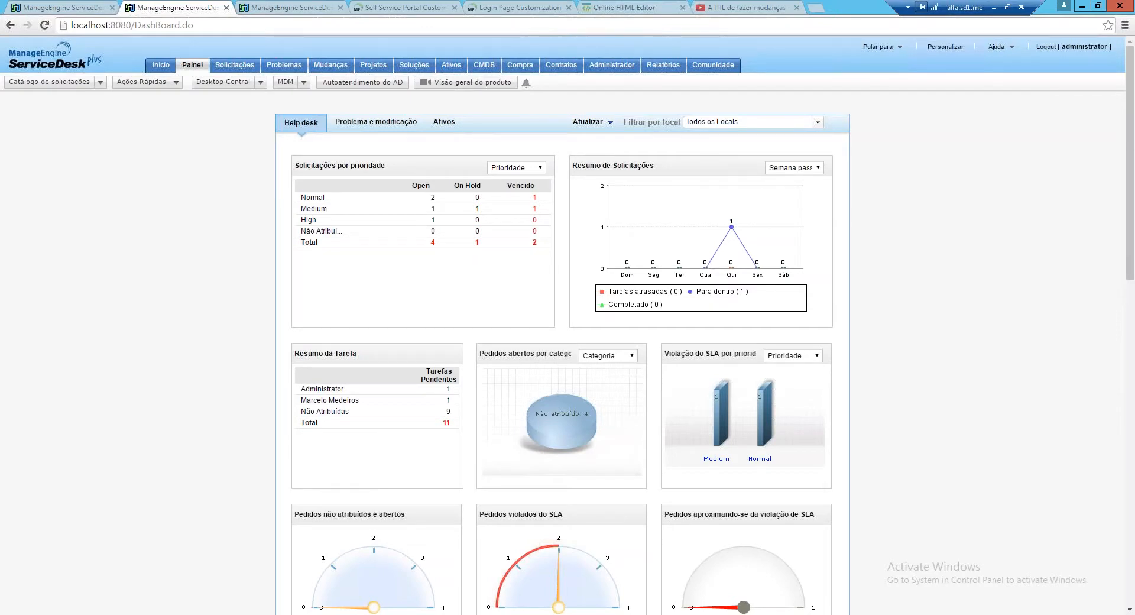
# Review the five custom widgets down to the category-status table totalling 4 requests
pyautogui.scroll(-2, 562, 325)
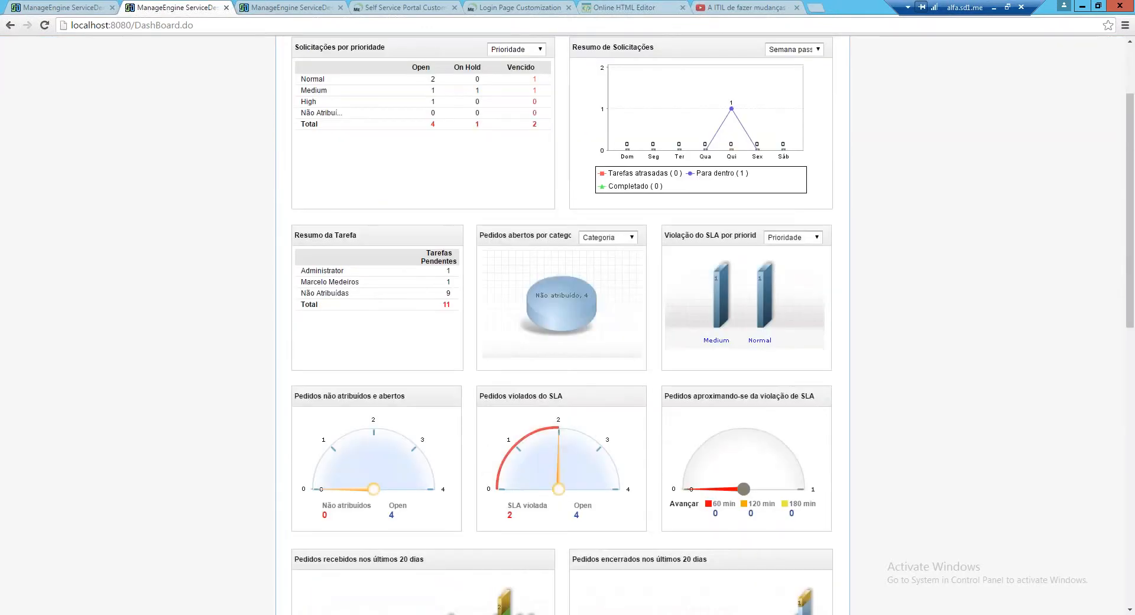
pyautogui.scroll(-10, 561, 325)
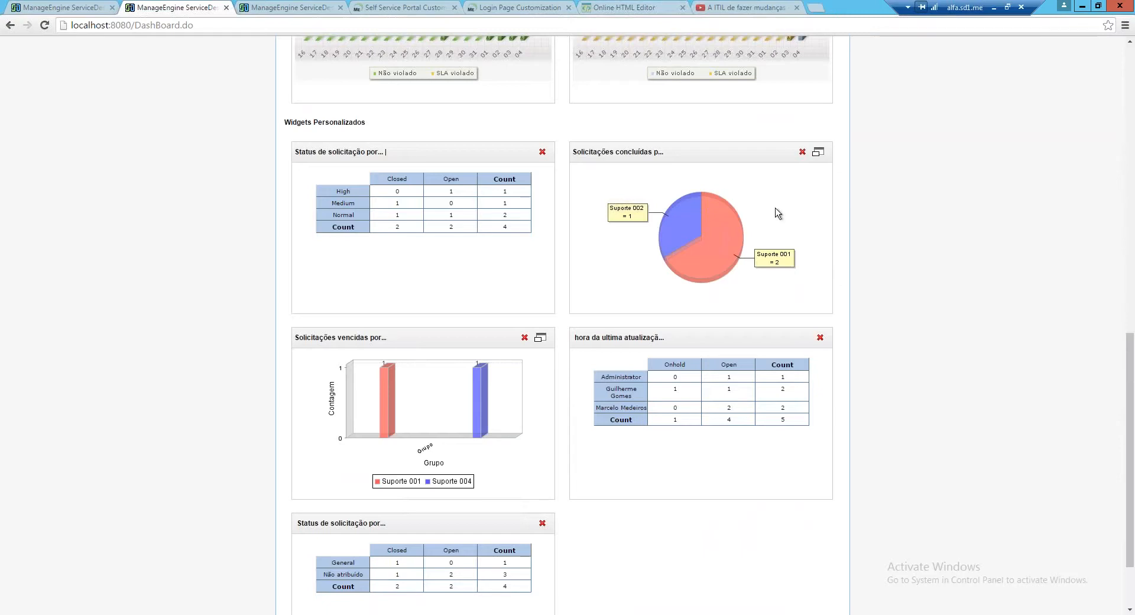
pyautogui.doubleClick(732, 178)
pyautogui.click(899, 139)
pyautogui.scroll(-1, 866, 181)
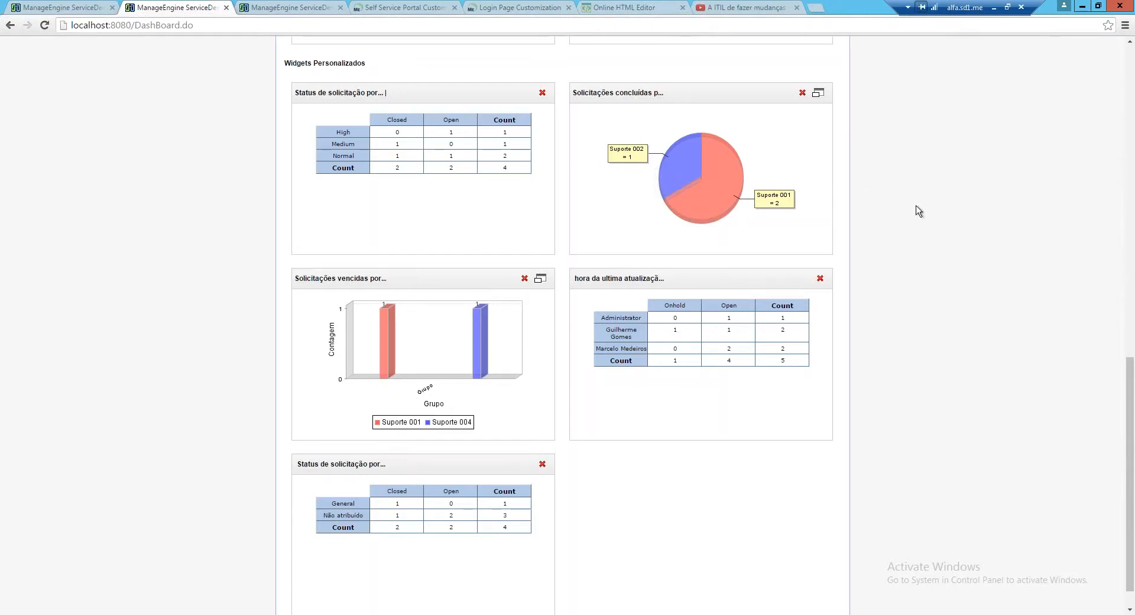
pyautogui.scroll(1, 918, 211)
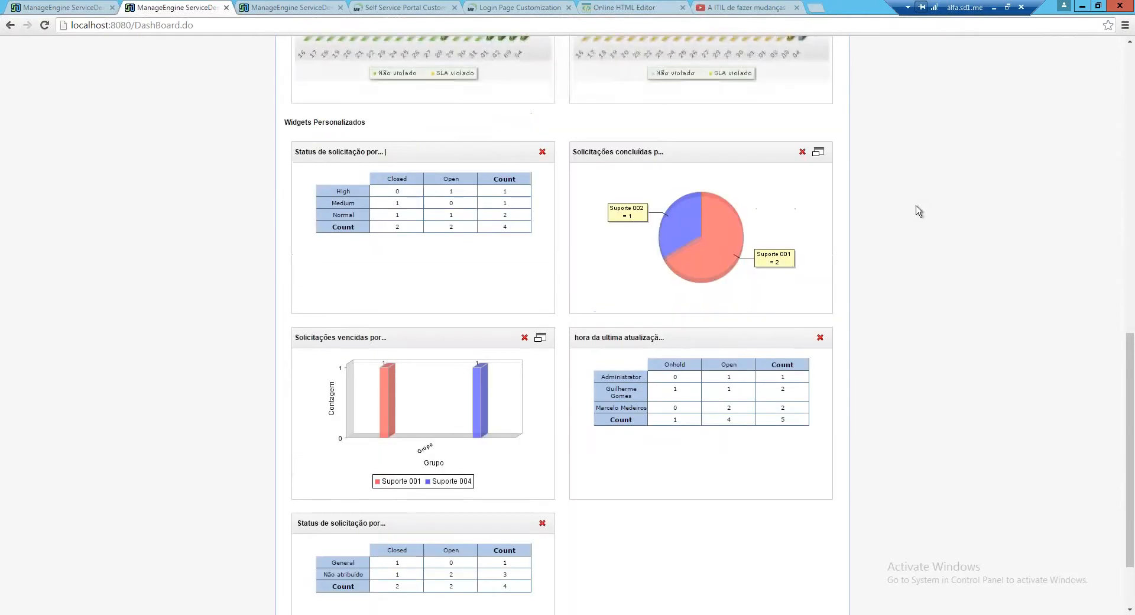
pyautogui.scroll(1, 918, 211)
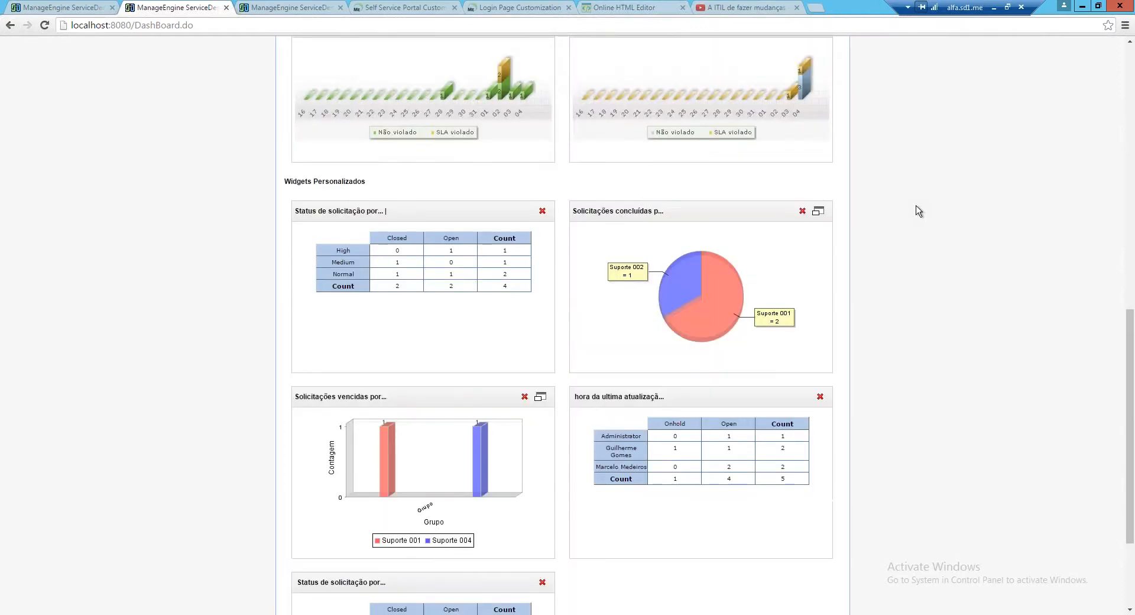
pyautogui.scroll(6, 918, 211)
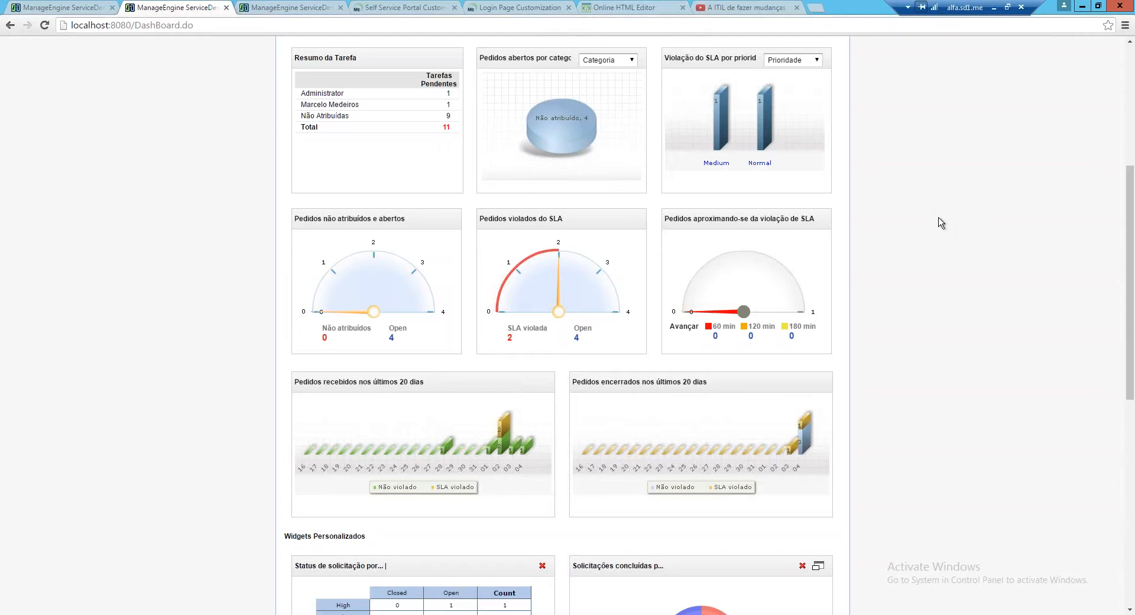
pyautogui.scroll(-2, 941, 222)
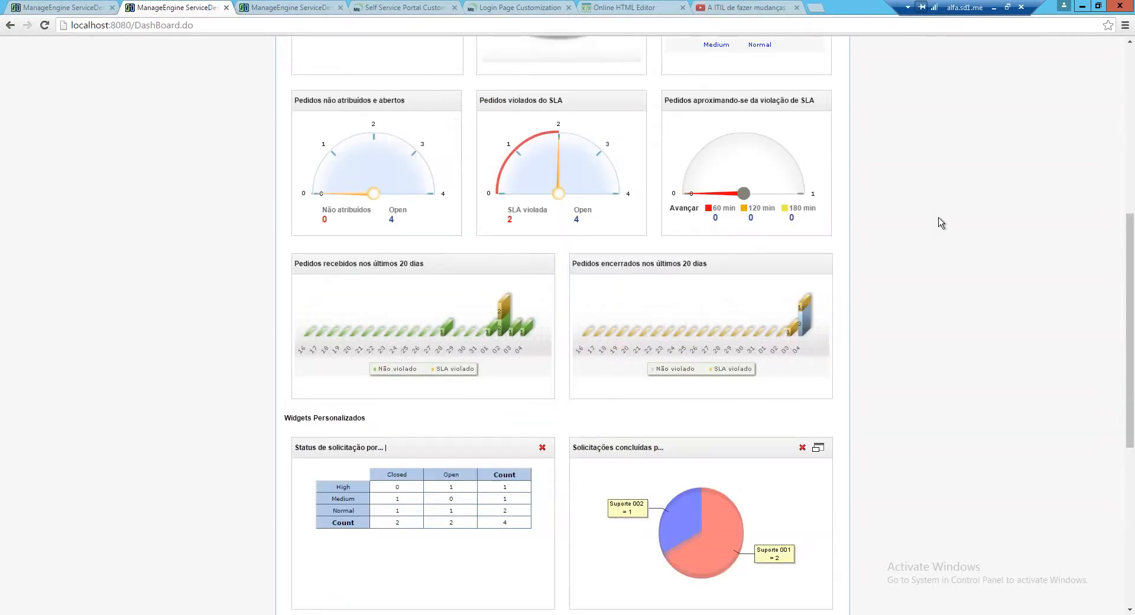
# Switch the browser to full screen with F11 and scroll through the dashboard
pyautogui.press('F11')
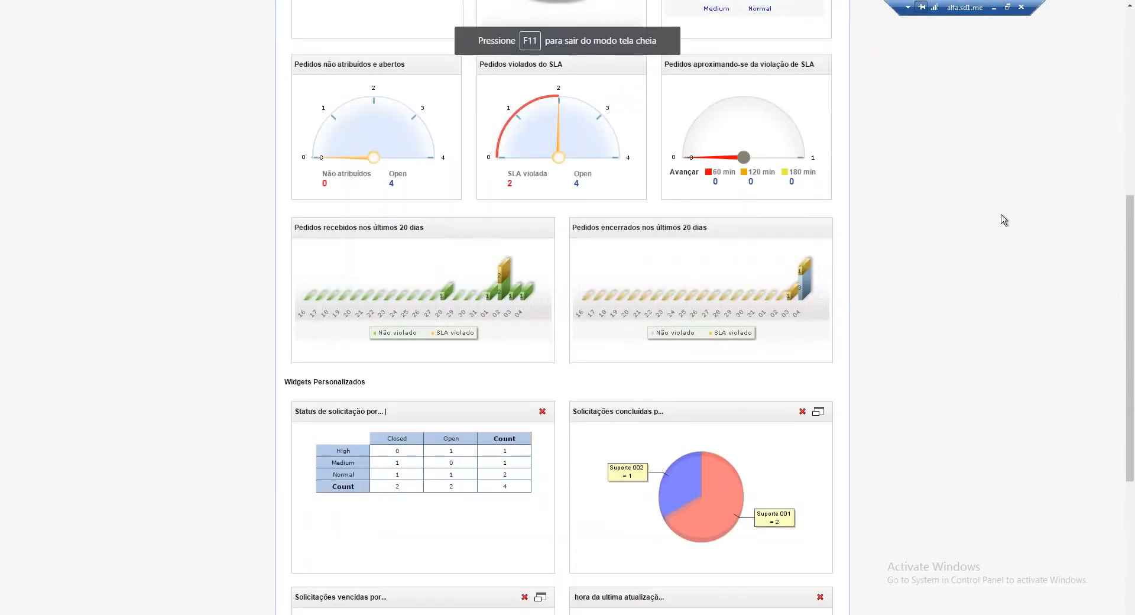
pyautogui.scroll(-2, 1003, 220)
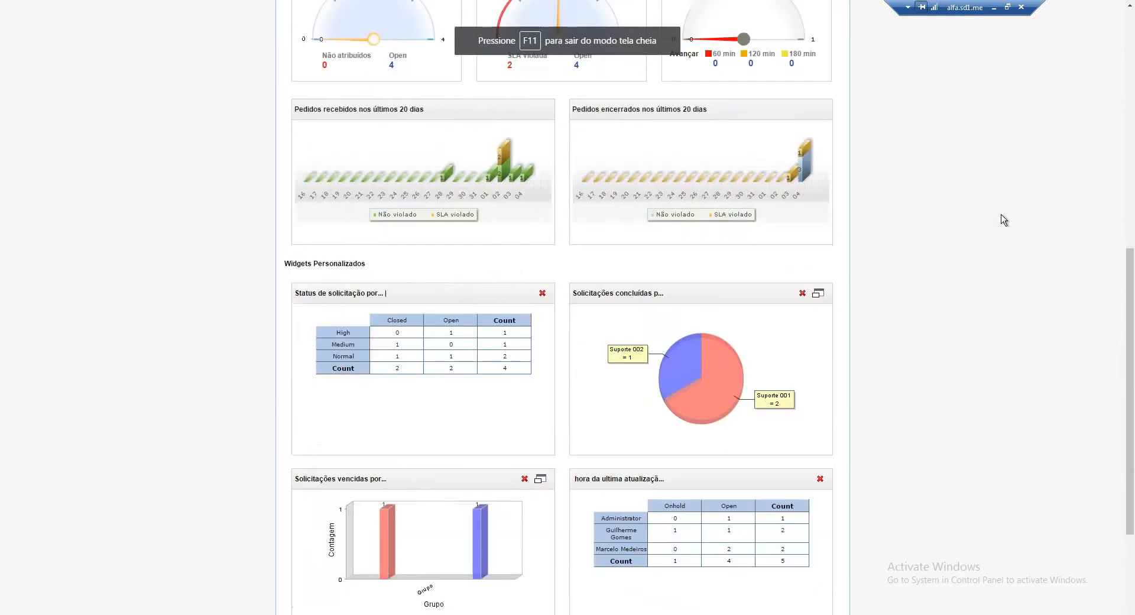
pyautogui.scroll(-3, 1004, 219)
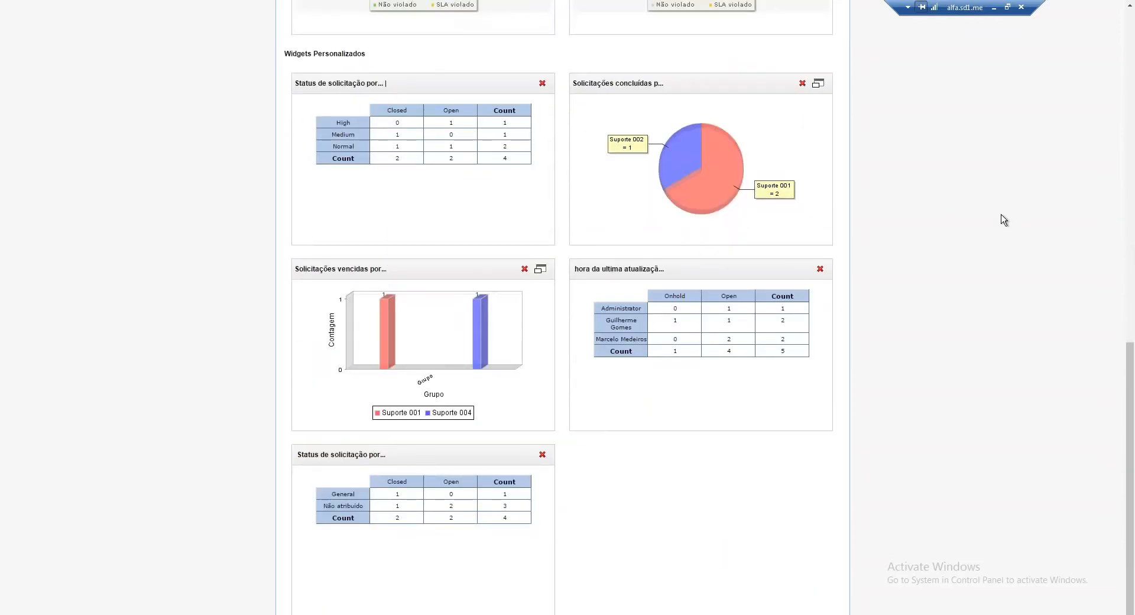
pyautogui.scroll(1, 1004, 220)
pyautogui.scroll(1, 1004, 220)
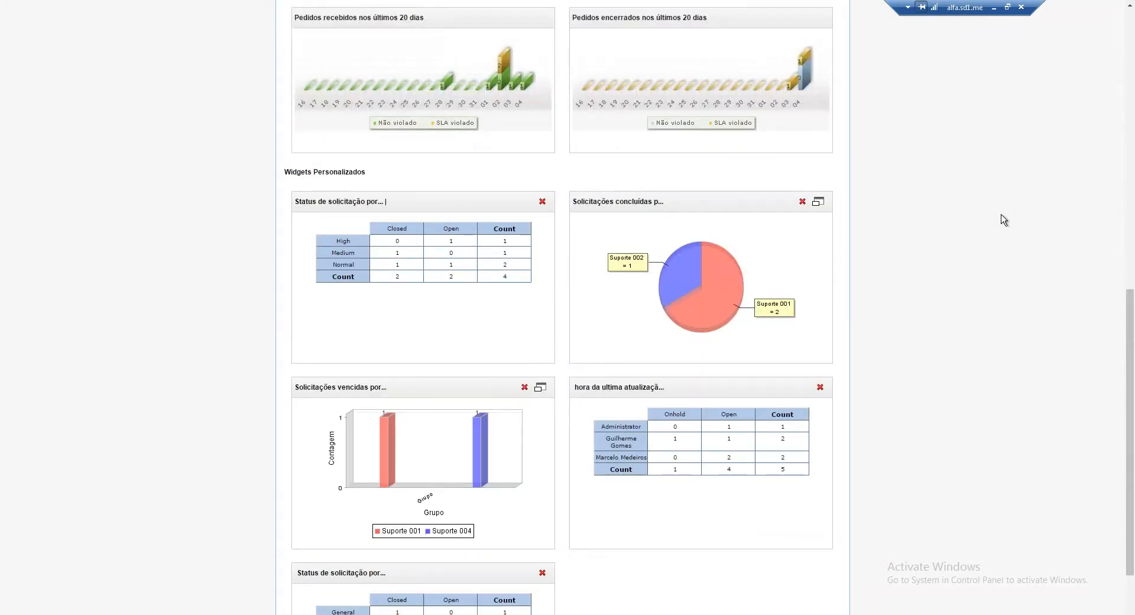
pyautogui.scroll(10, 1003, 220)
# Set the dashboard's Atualizar frequency from Nunca to 5 Minutos and confirm the choice
pyautogui.click(610, 86)
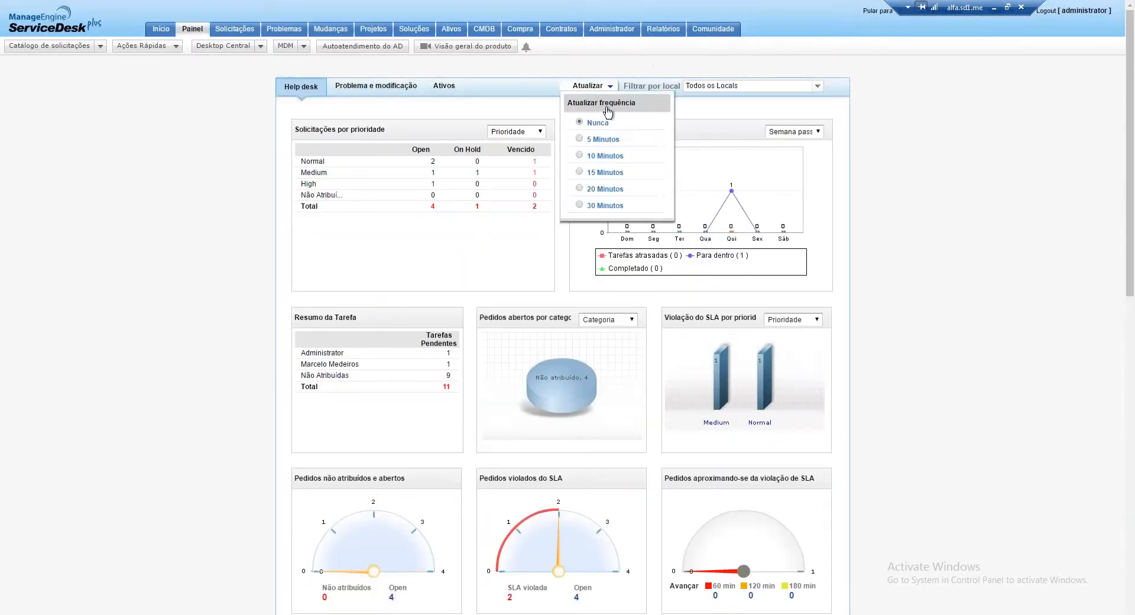
pyautogui.click(581, 139)
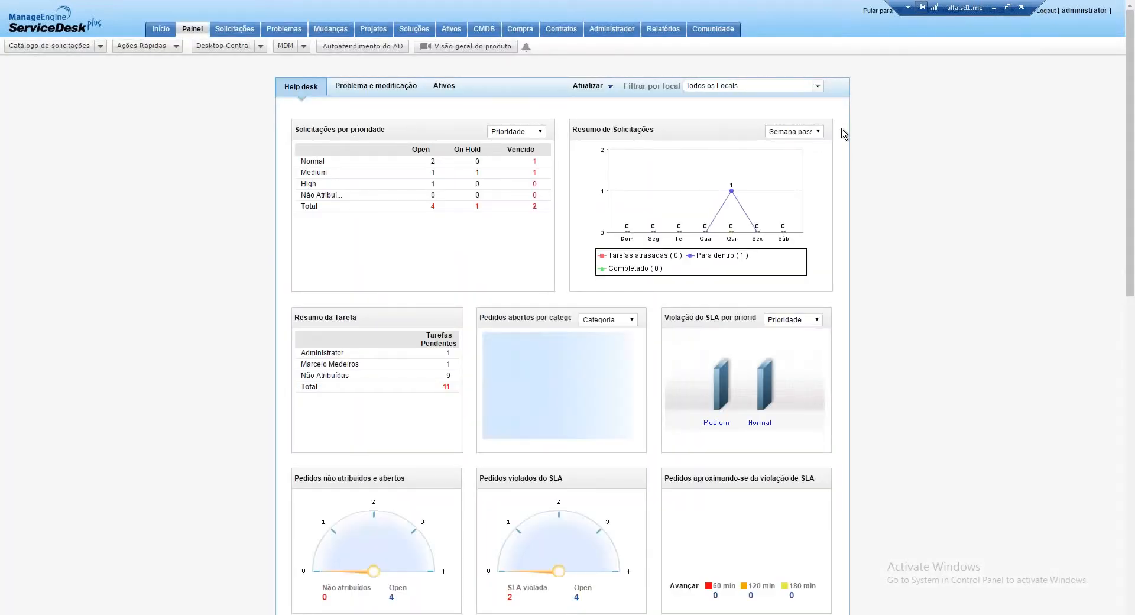
pyautogui.scroll(-1, 844, 133)
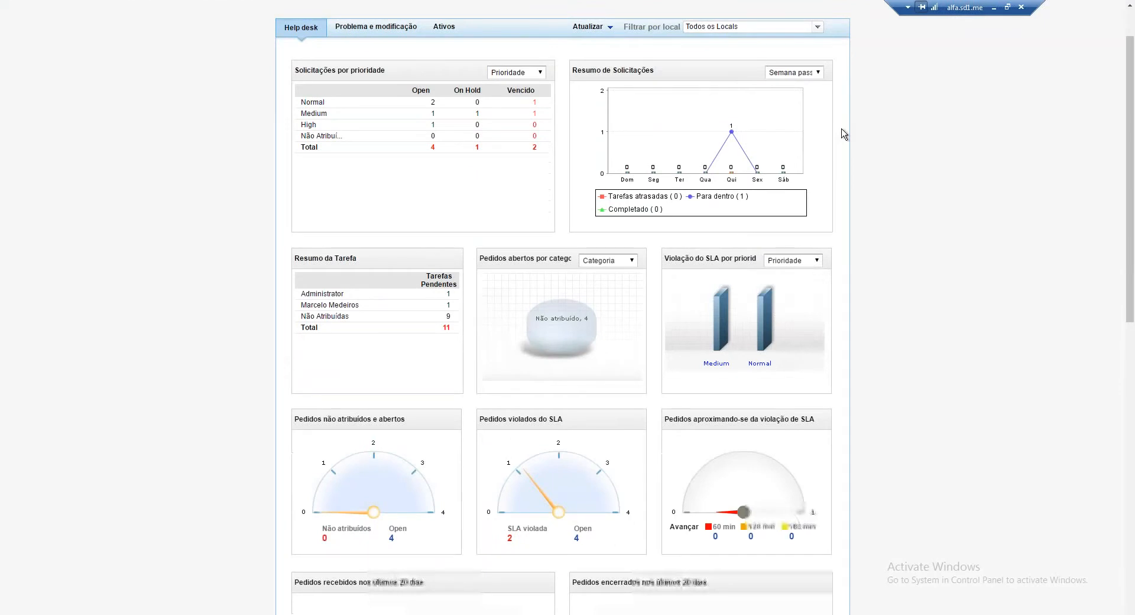
pyautogui.scroll(-10, 844, 133)
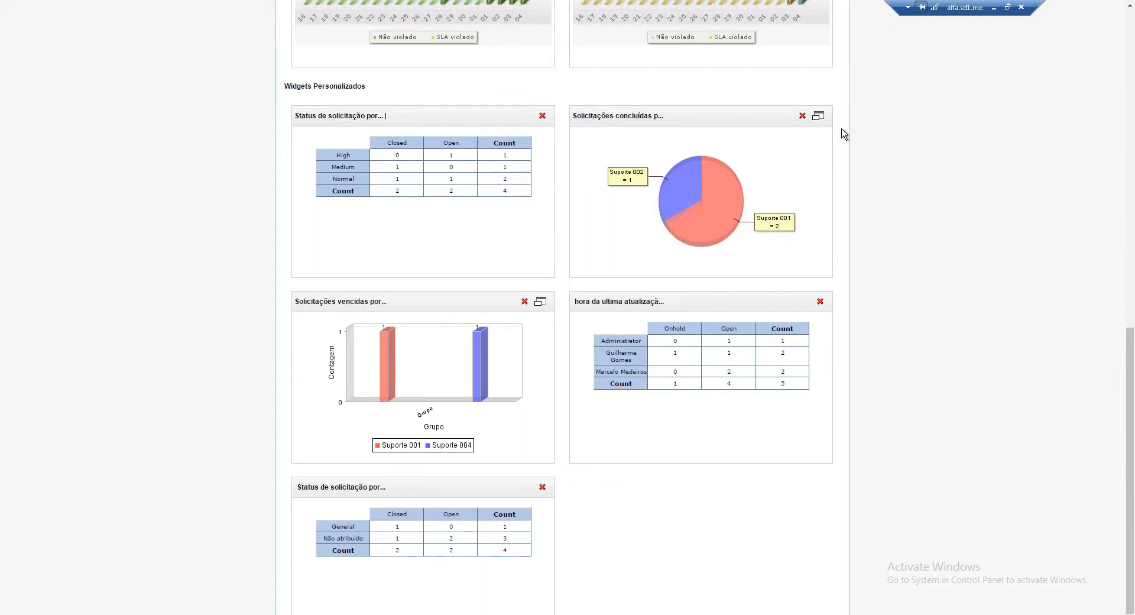
pyautogui.scroll(-1, 844, 133)
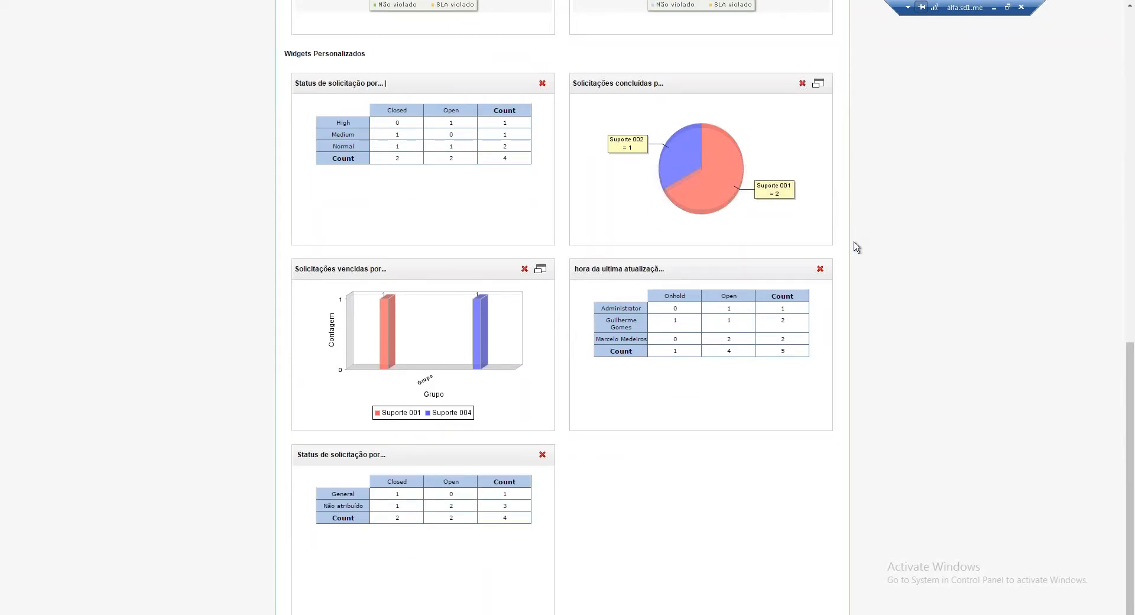
pyautogui.scroll(3, 856, 247)
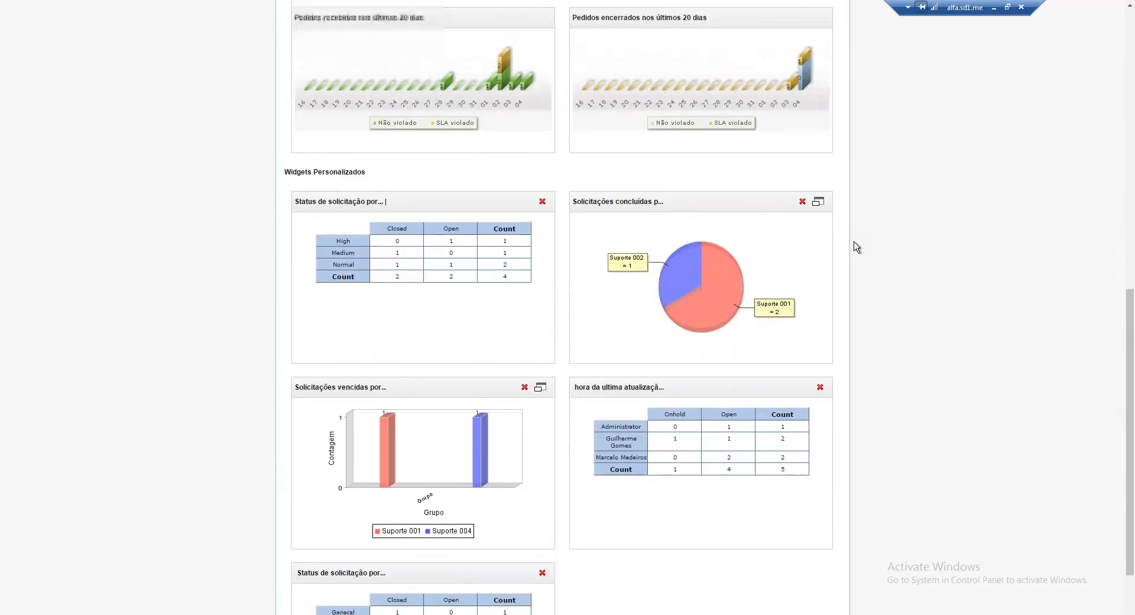
pyautogui.scroll(15, 856, 248)
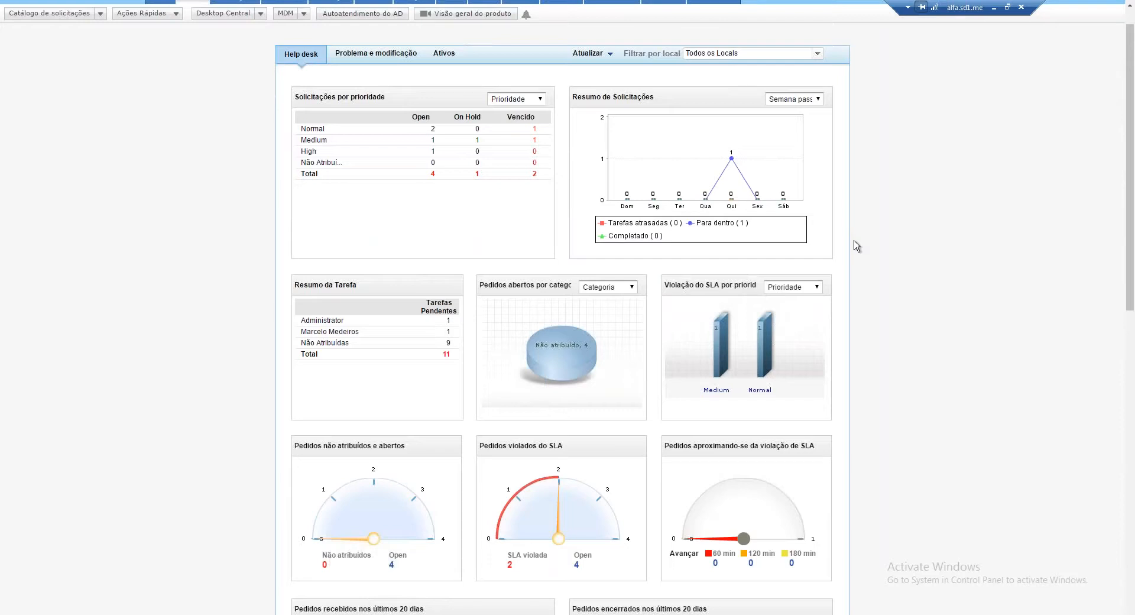
pyautogui.click(610, 53)
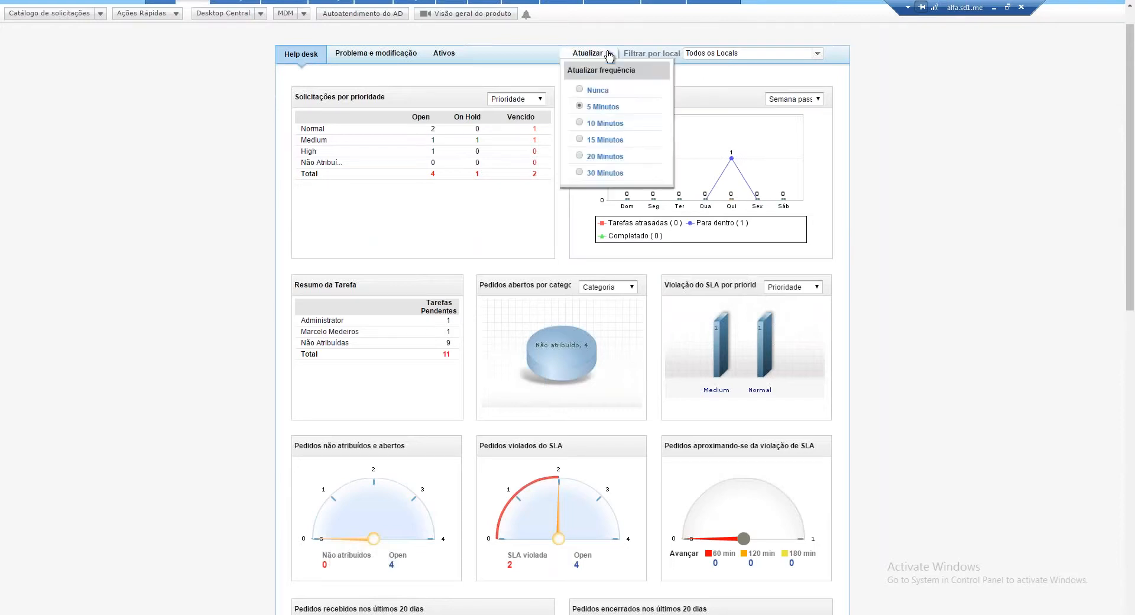
pyautogui.click(690, 68)
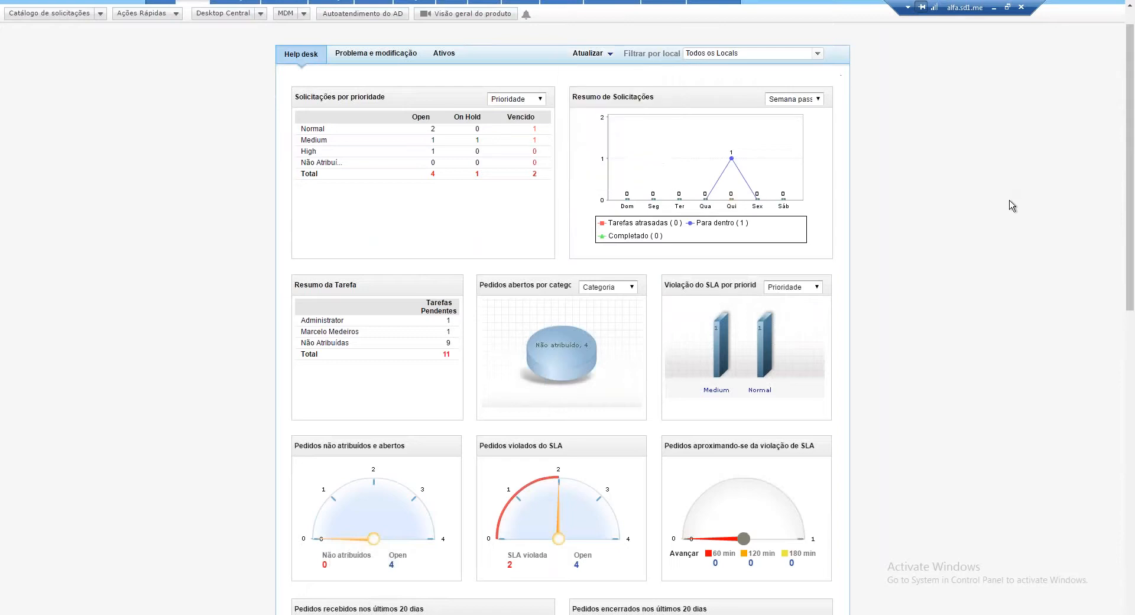
pyautogui.scroll(1, 1012, 206)
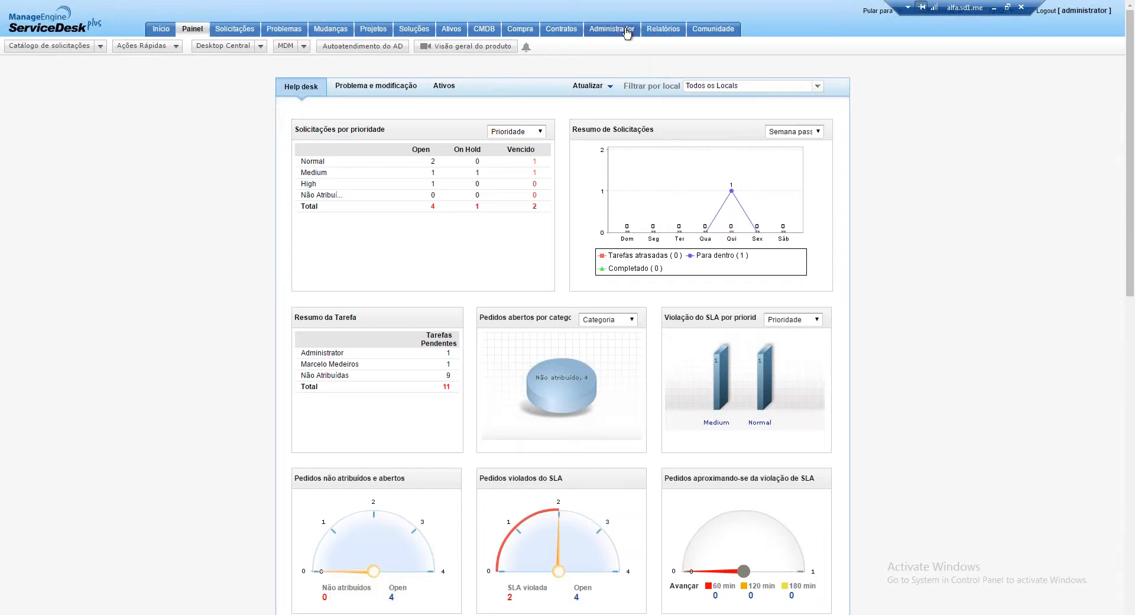
# Open the self-service portal settings from Configurações Gerais on the Admin page
pyautogui.click(627, 34)
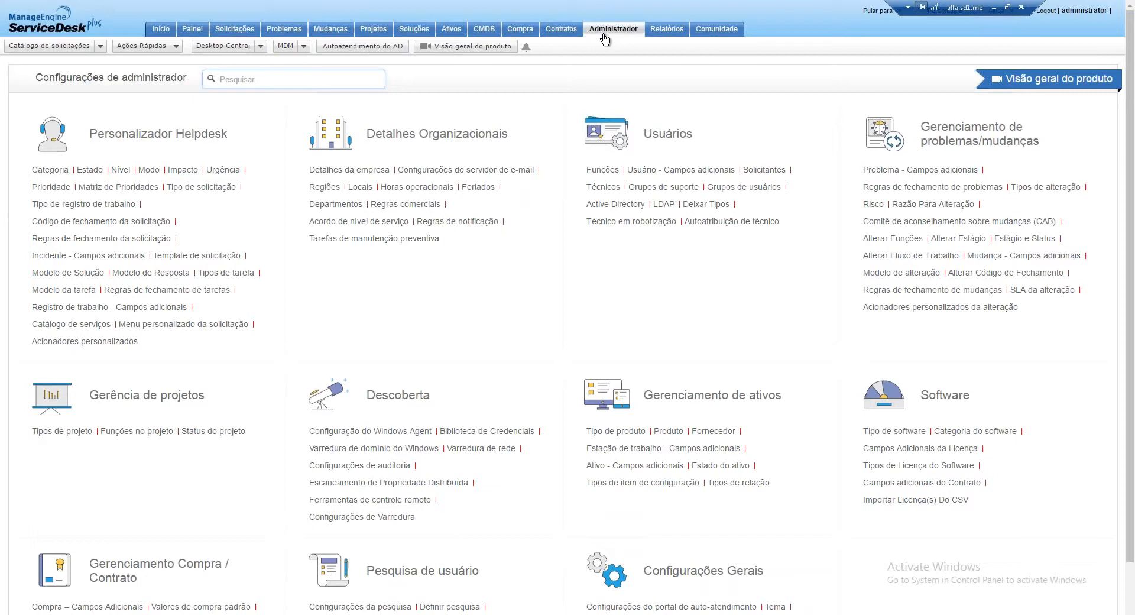
pyautogui.scroll(-3, 604, 39)
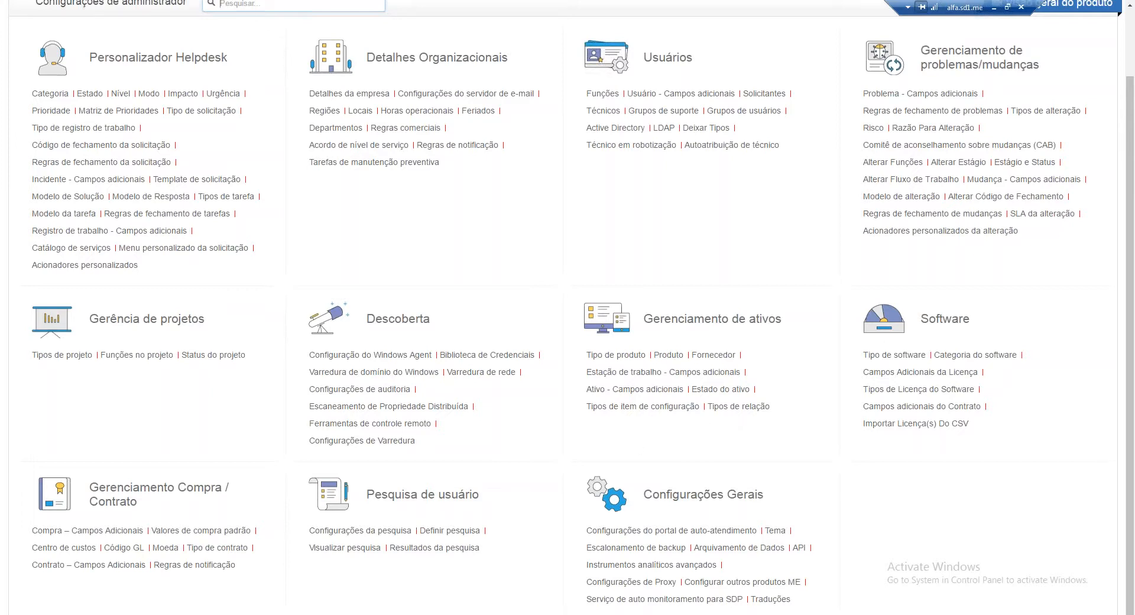
pyautogui.scroll(2, 585, 414)
pyautogui.scroll(-2, 660, 529)
pyautogui.click(660, 530)
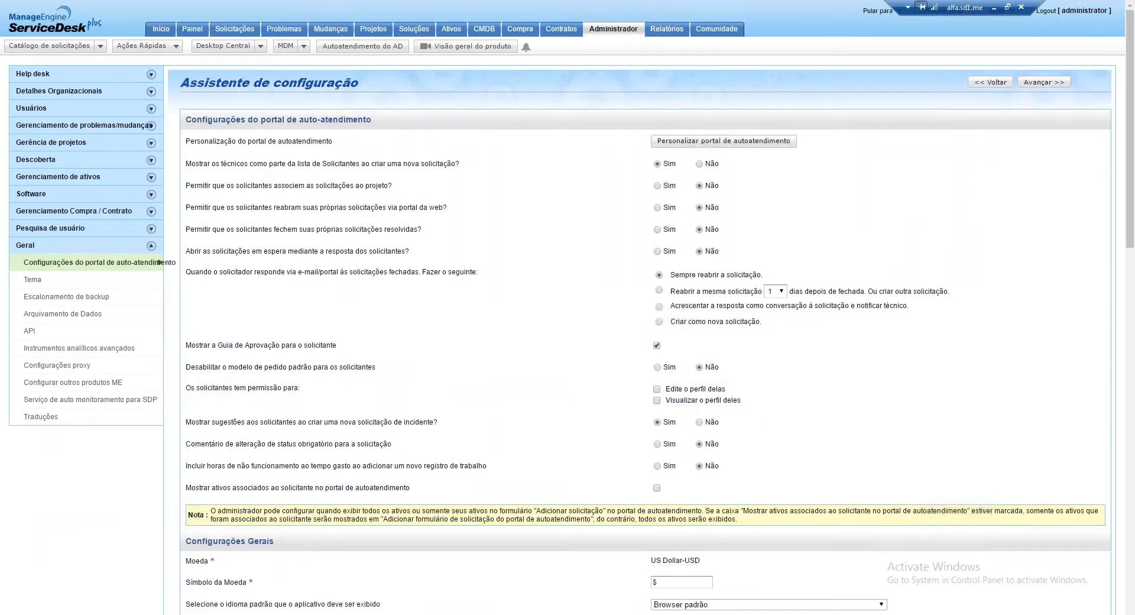
# In the portal layout editor, move Uso do portal above Minhas aprovações and exit full screen
pyautogui.hotkey('alt', 'Left')
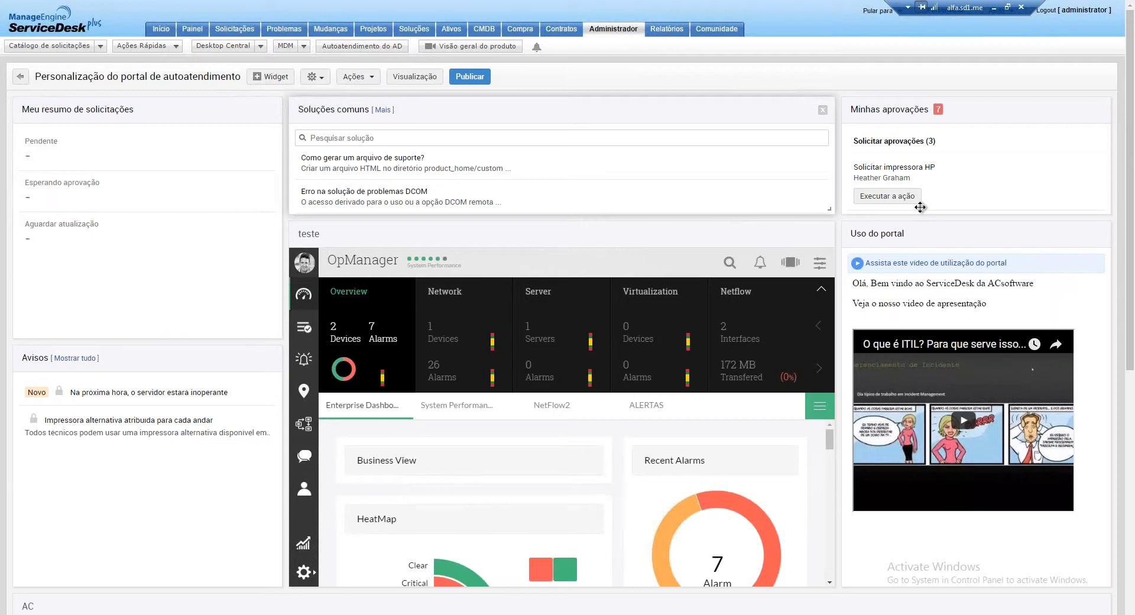
pyautogui.moveTo(958, 230); pyautogui.dragTo(940, 109)
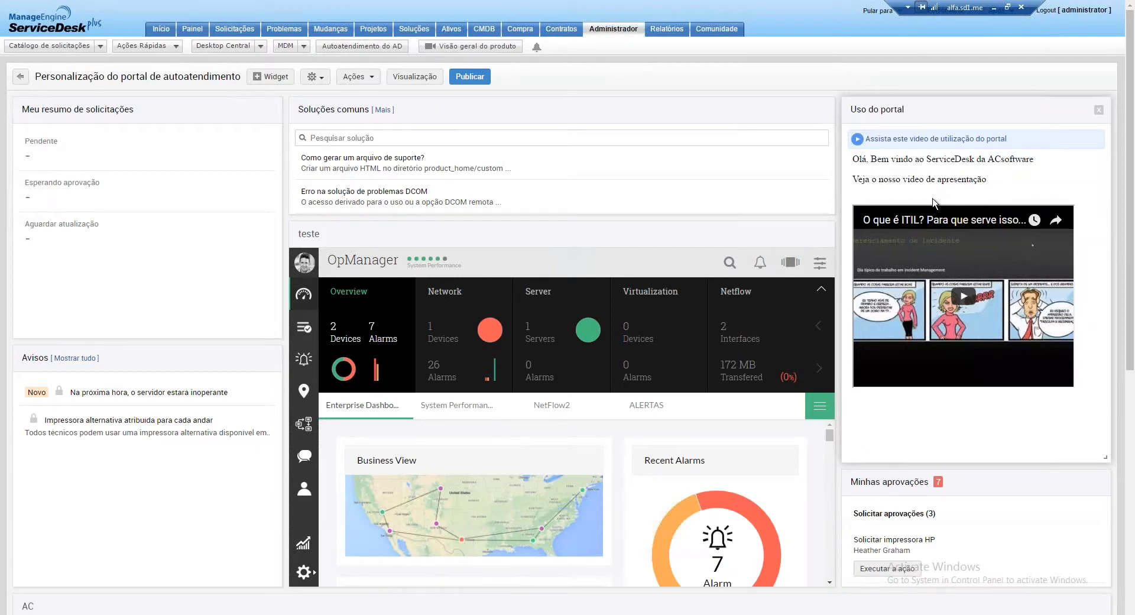
pyautogui.press('F11')
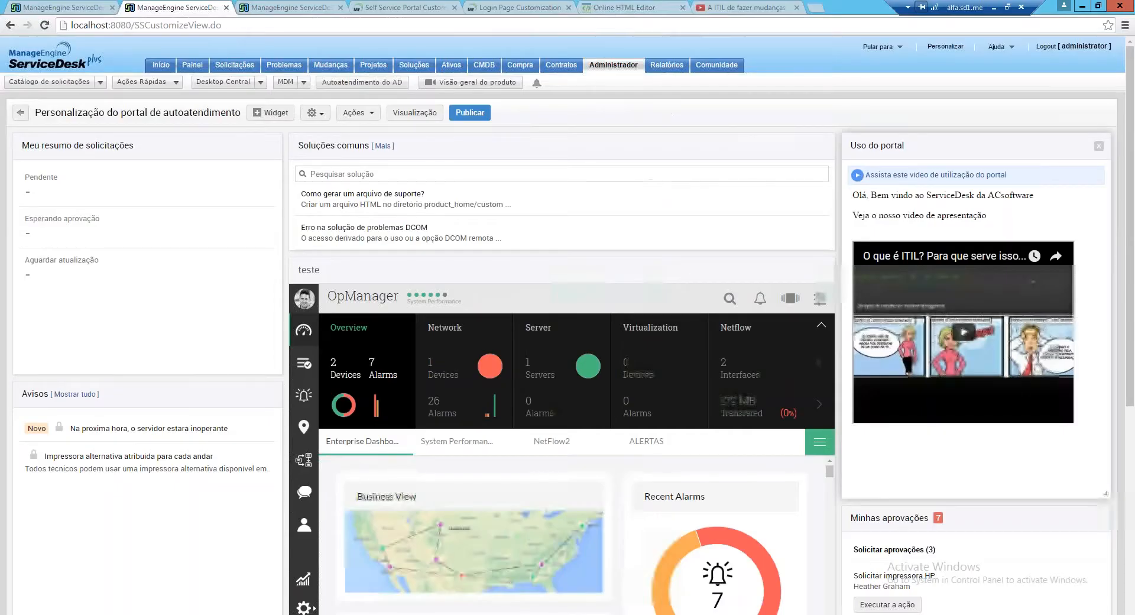
# Leave the layout editor discarding the widget move, then reopen the portal layout customization
pyautogui.click(615, 65)
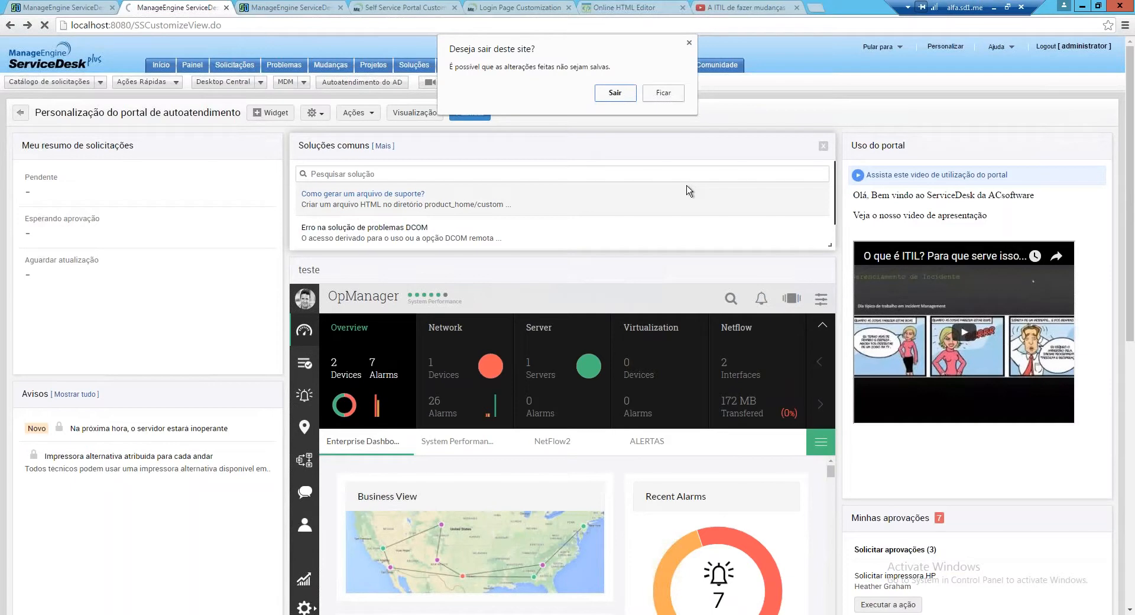
pyautogui.click(632, 99)
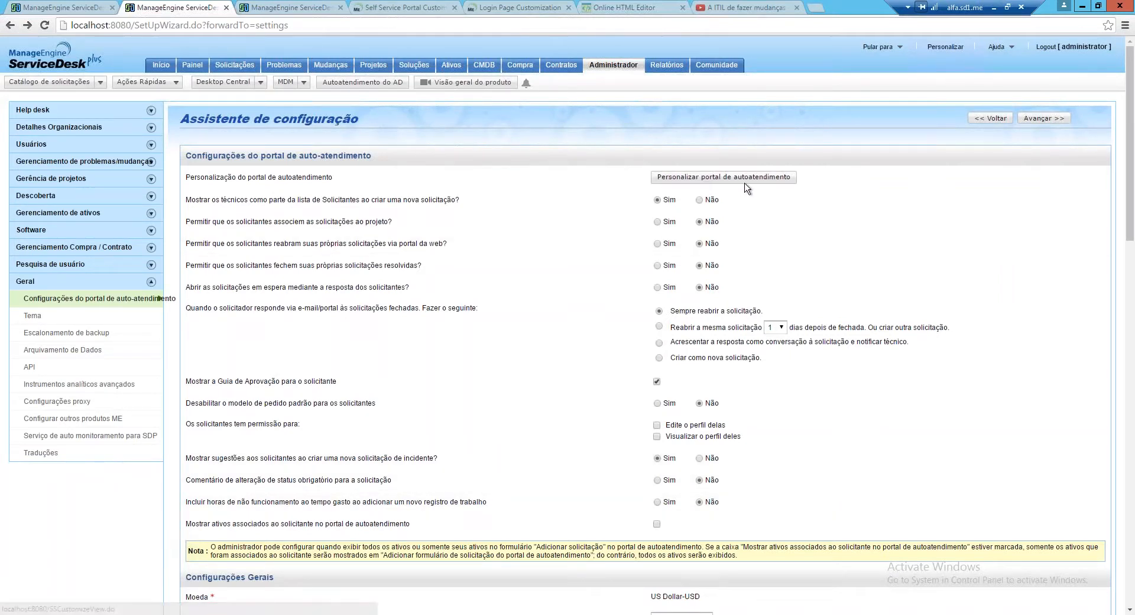
pyautogui.click(724, 176)
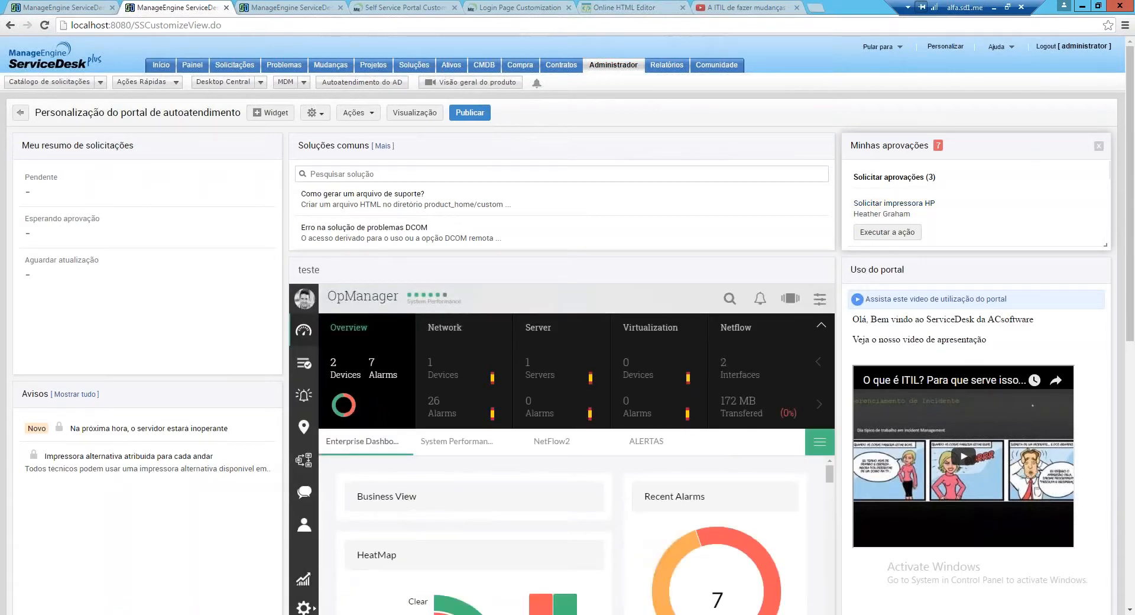
# Add the Relatar um Incidente default widget (Enviar sua solicitação) atop the middle column
pyautogui.moveTo(684, 266); pyautogui.dragTo(693, 376)
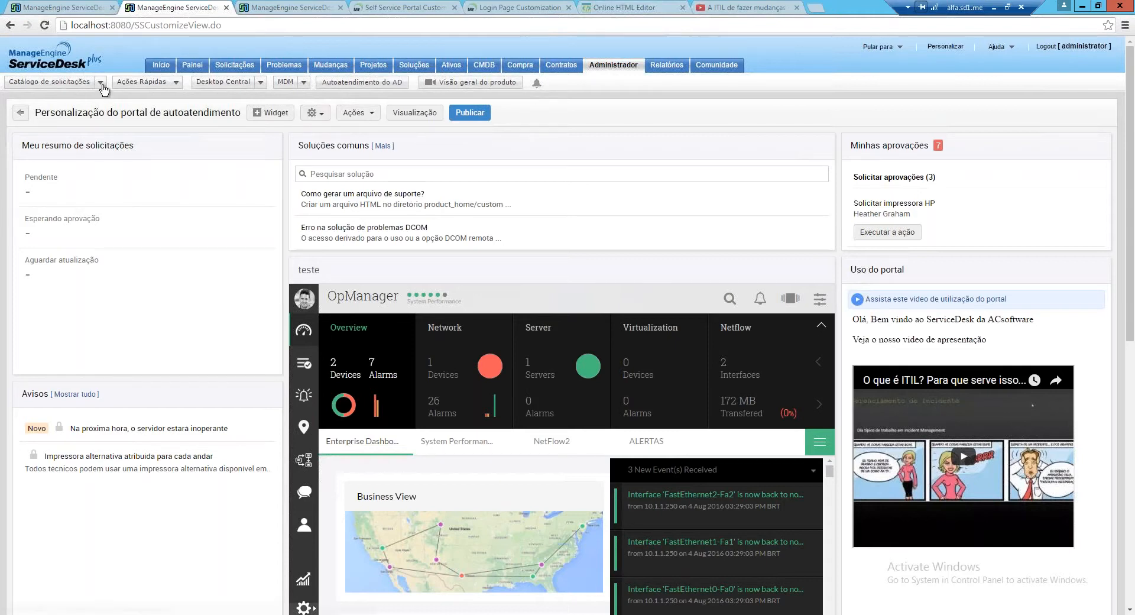
pyautogui.click(373, 114)
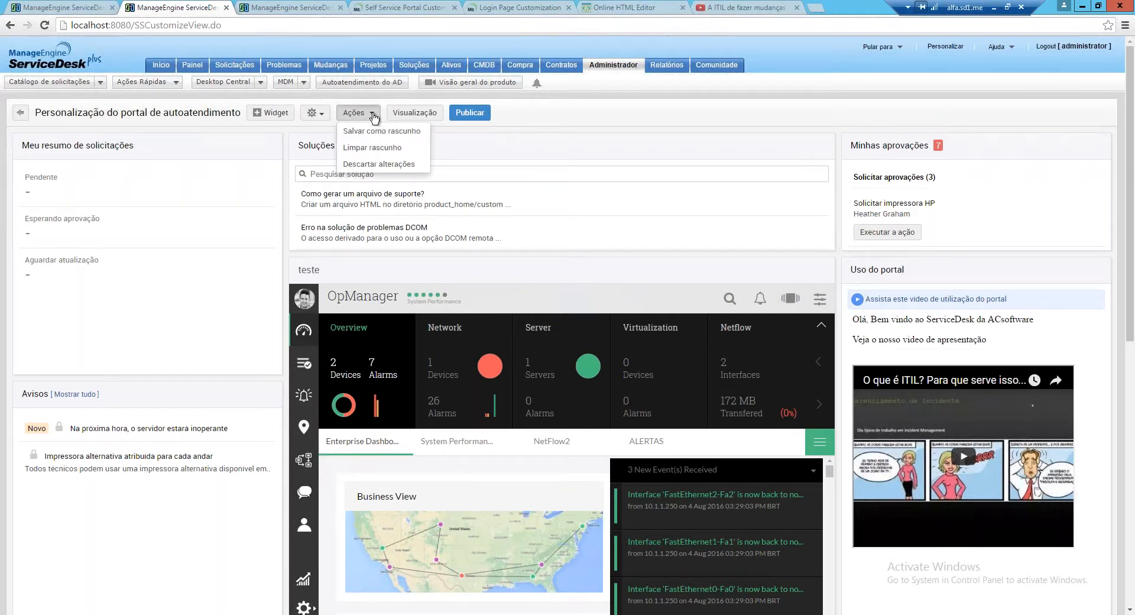
pyautogui.click(284, 113)
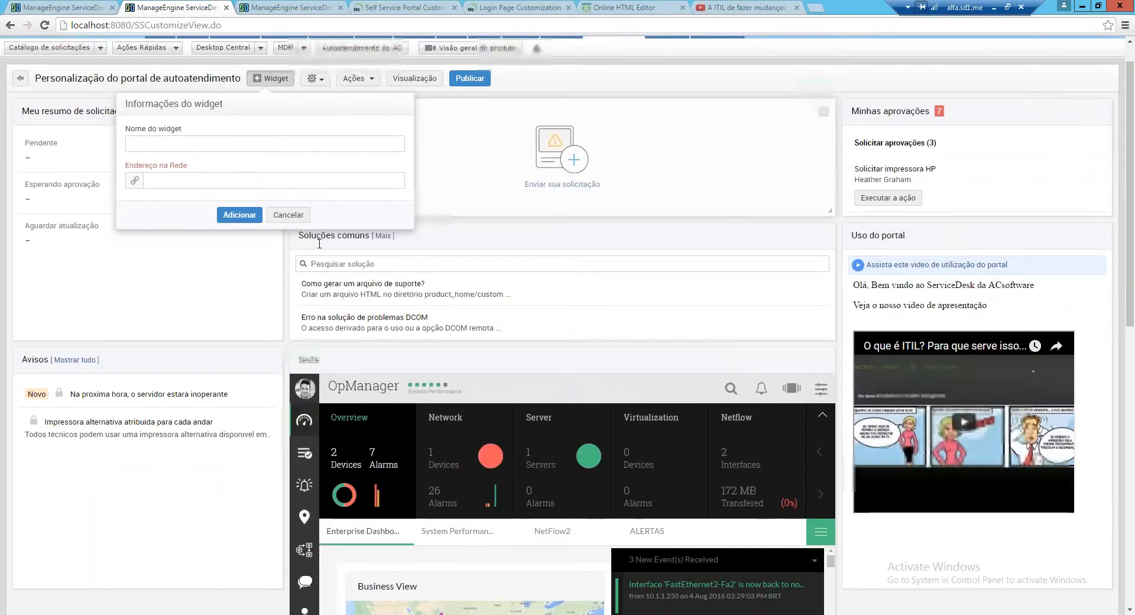
pyautogui.scroll(-1, 320, 243)
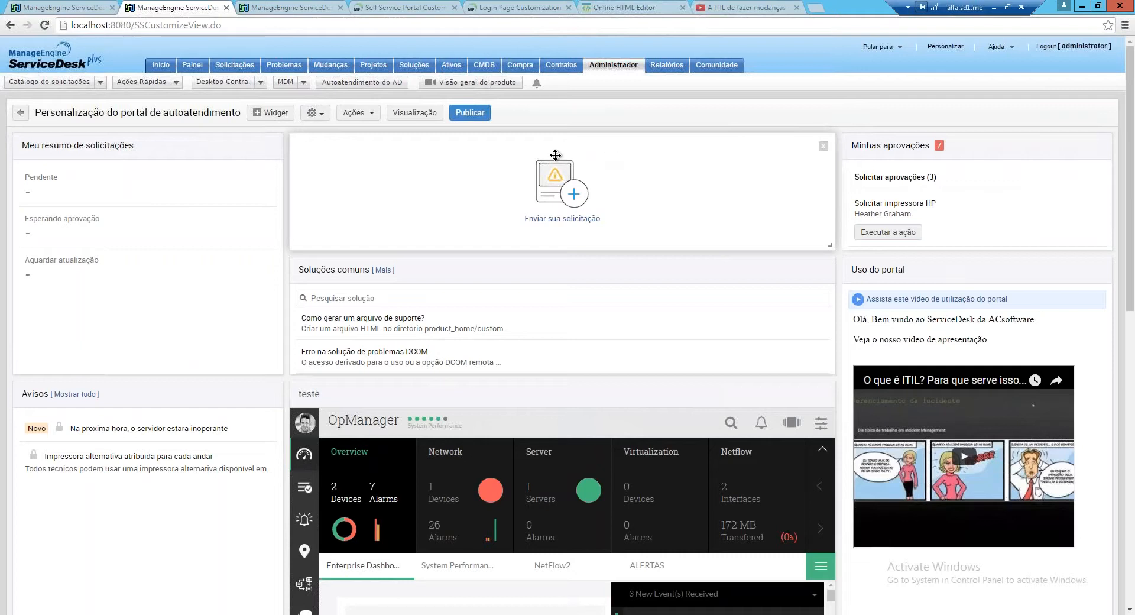
# Move Soluções comuns to the top-left slot and widen it across two columns
pyautogui.click(101, 83)
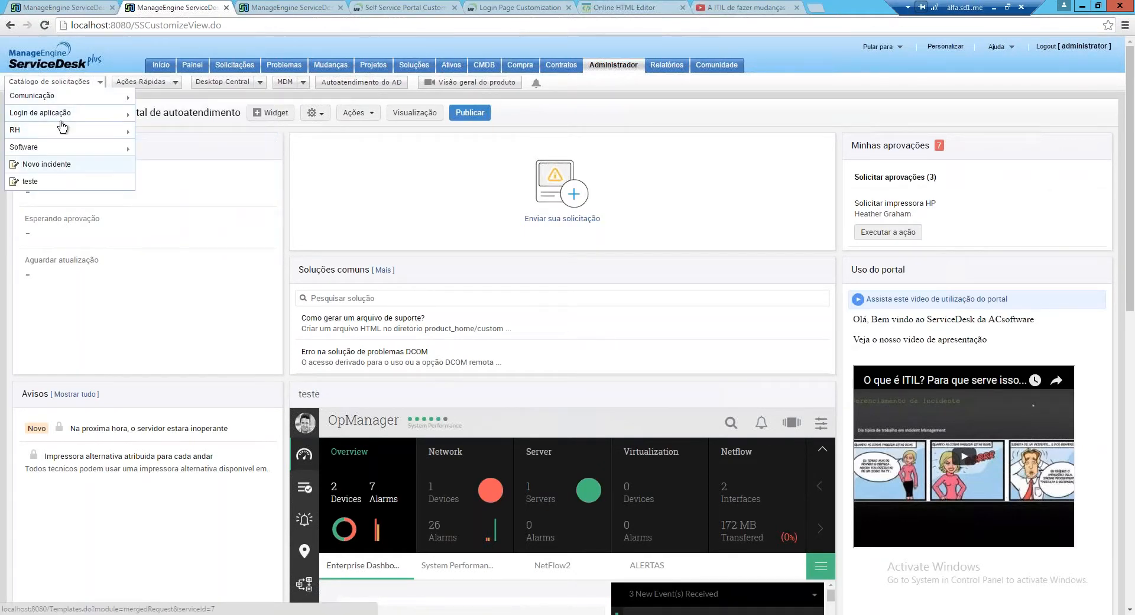
pyautogui.moveTo(59, 96)
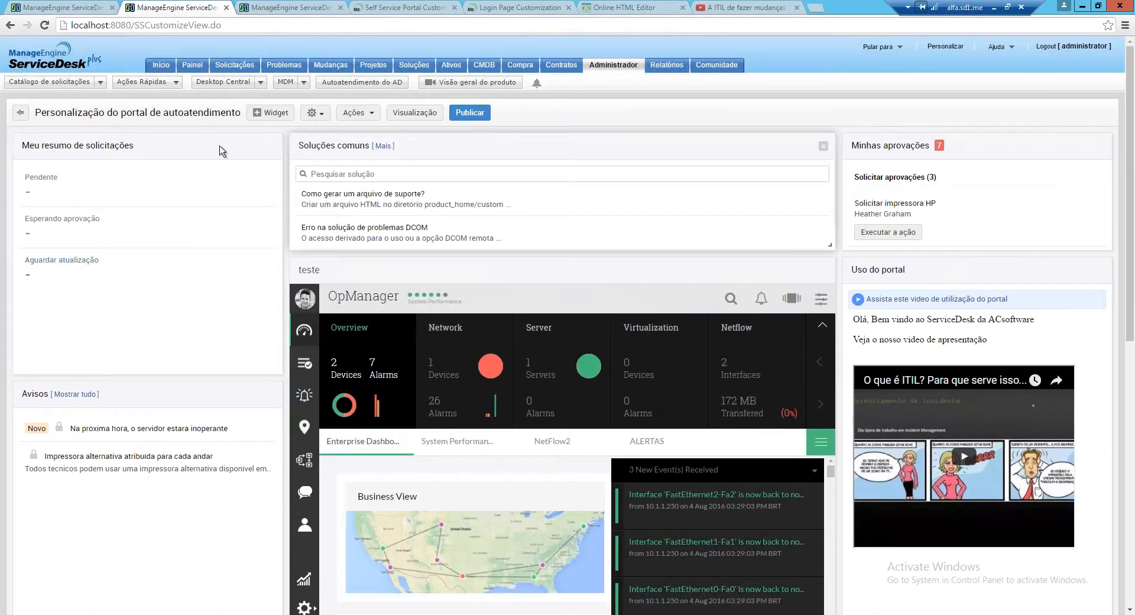
pyautogui.moveTo(315, 145); pyautogui.dragTo(39, 137)
pyautogui.moveTo(554, 244); pyautogui.dragTo(833, 248)
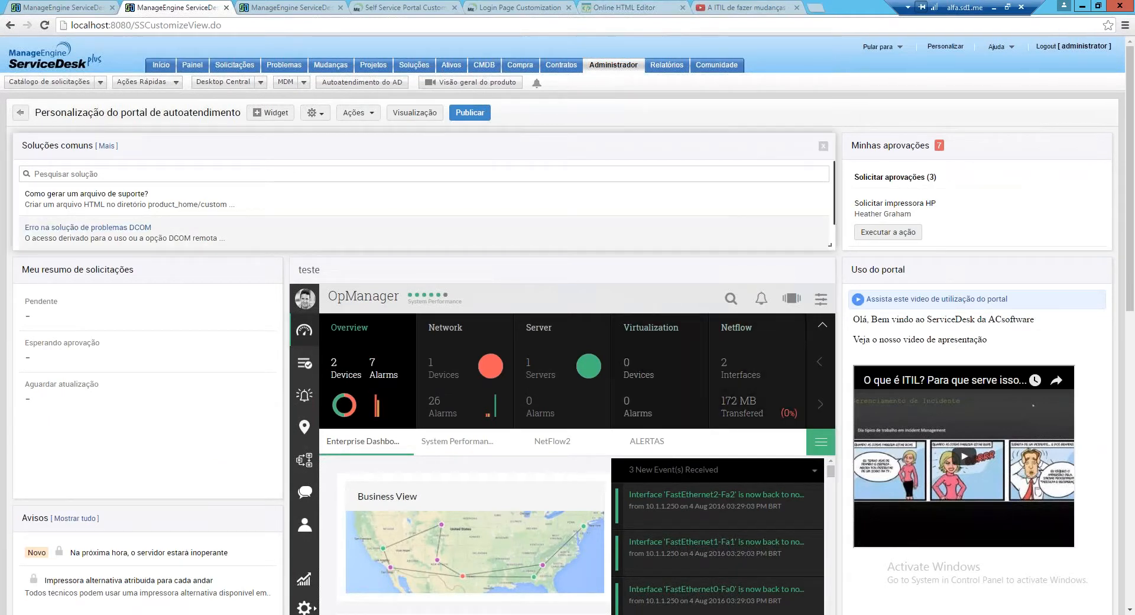
# Scroll through the portal layout and cycle the OpManager overview tiles
pyautogui.scroll(-1, 550, 189)
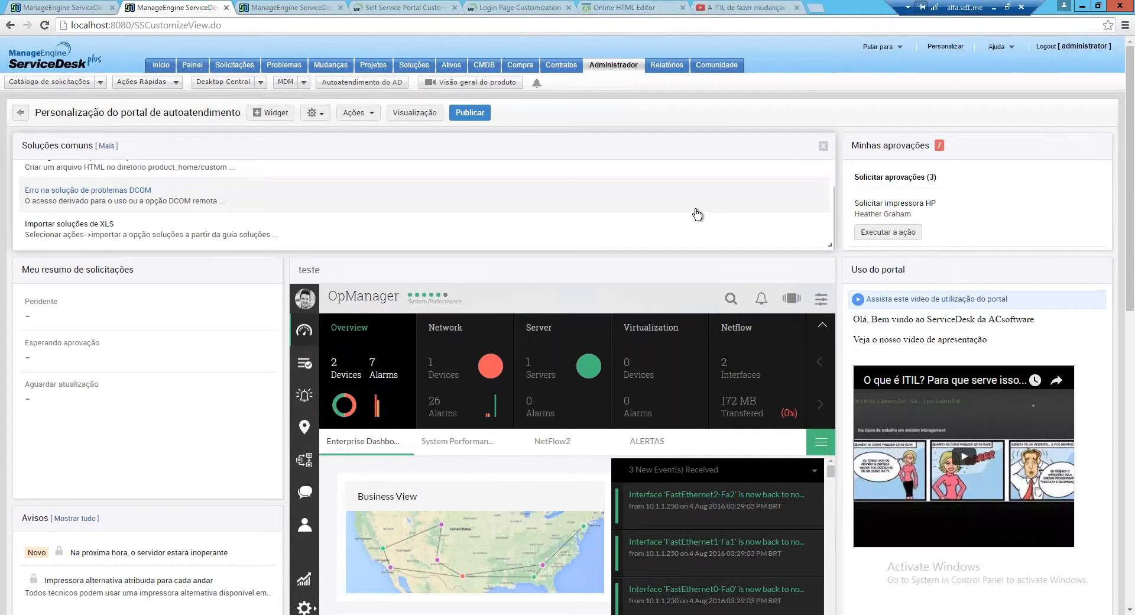
pyautogui.scroll(-2, 698, 214)
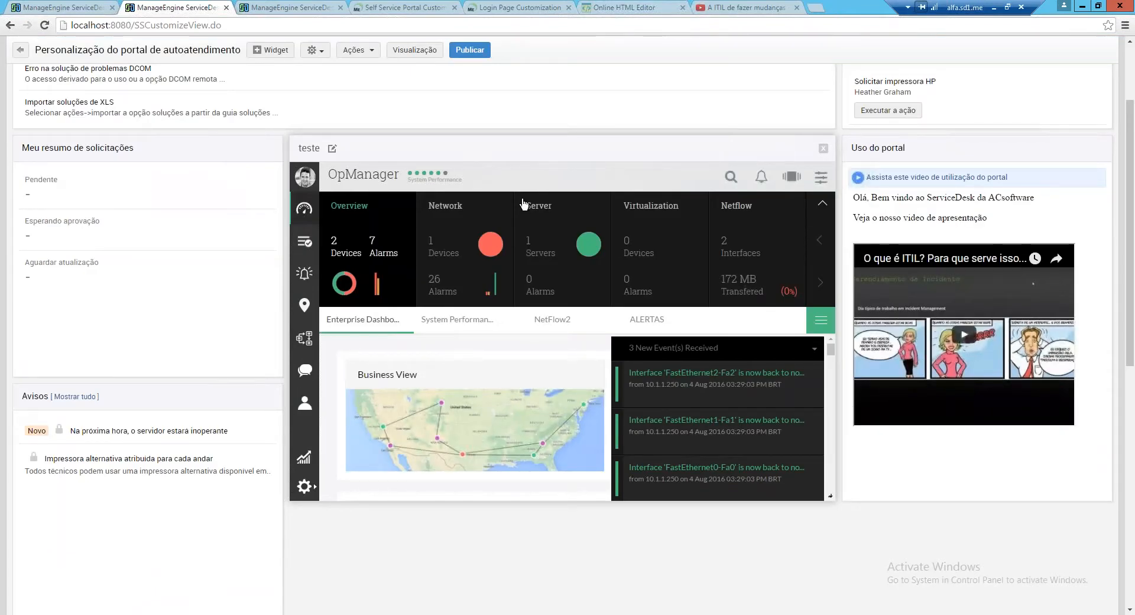
pyautogui.click(523, 204)
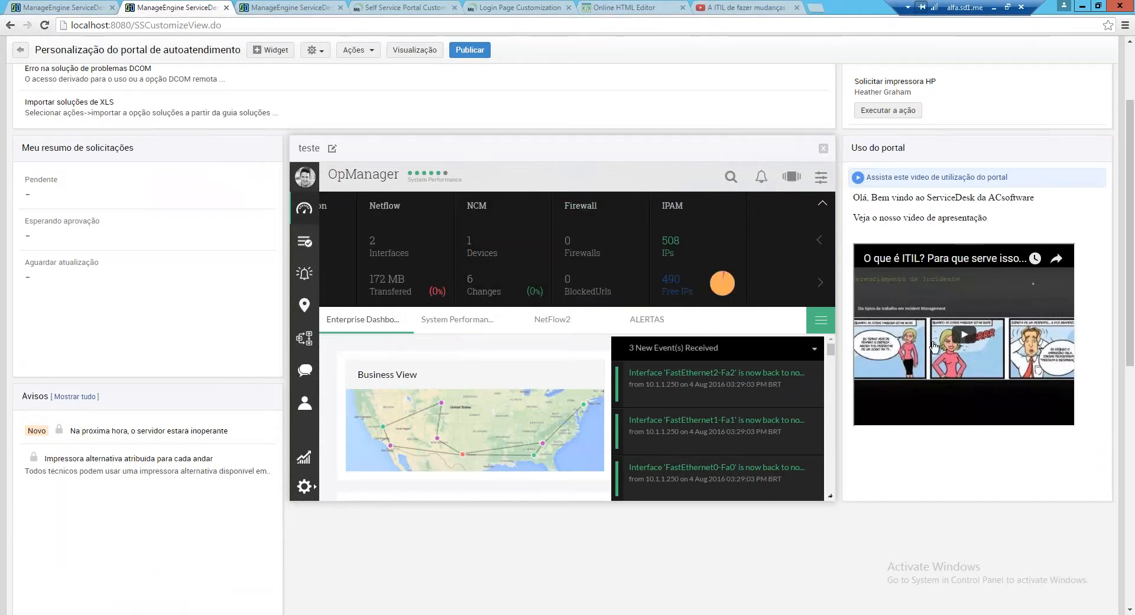
pyautogui.scroll(-2, 932, 346)
pyautogui.scroll(4, 347, 272)
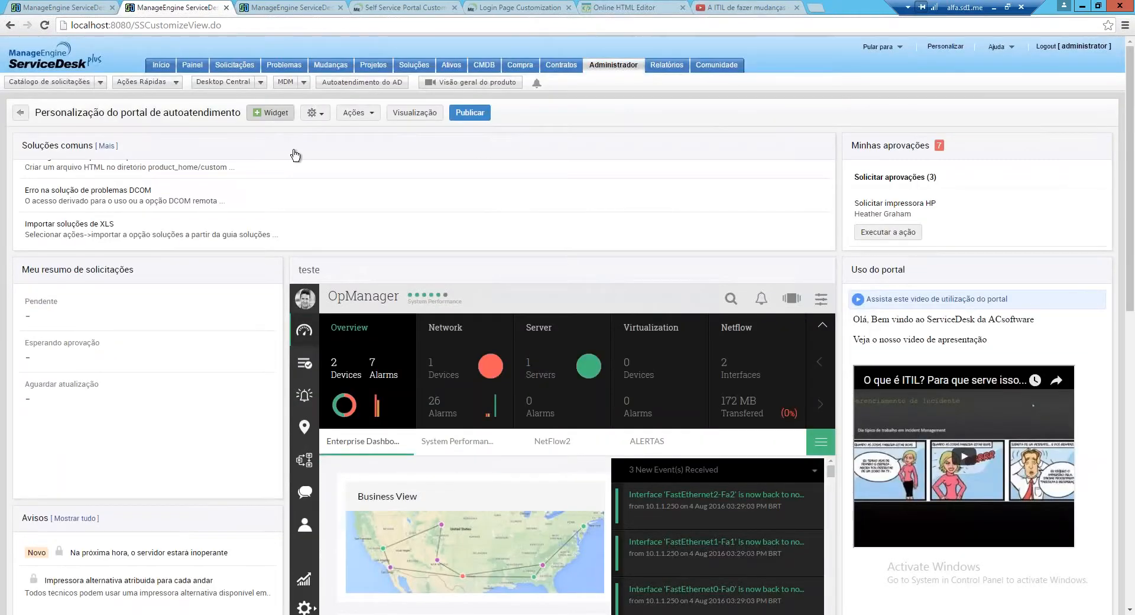
pyautogui.click(270, 112)
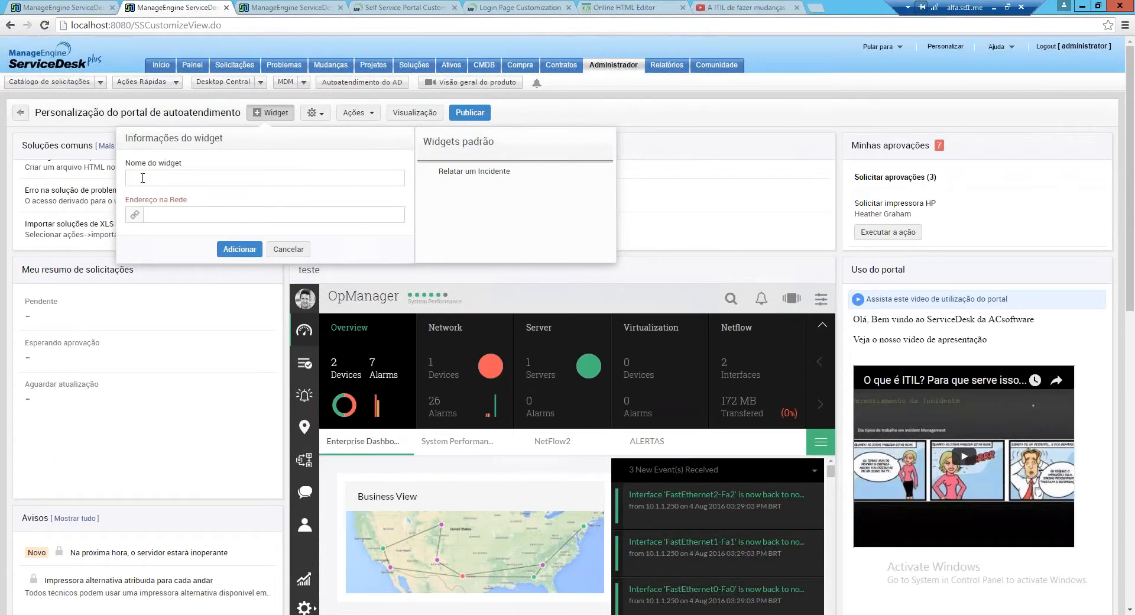
pyautogui.click(184, 215)
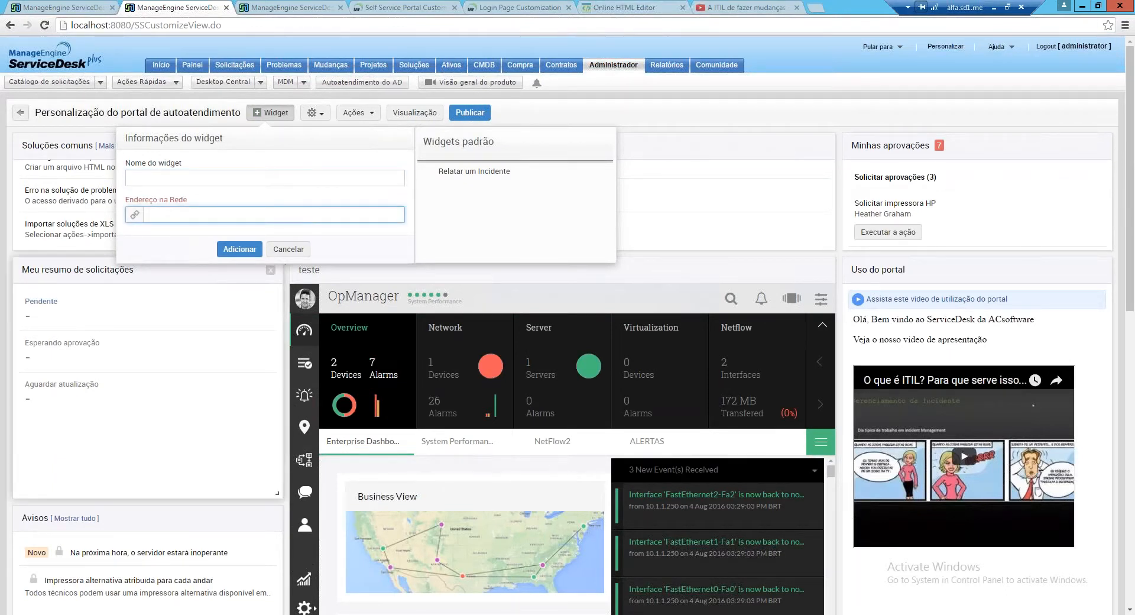
pyautogui.click(282, 254)
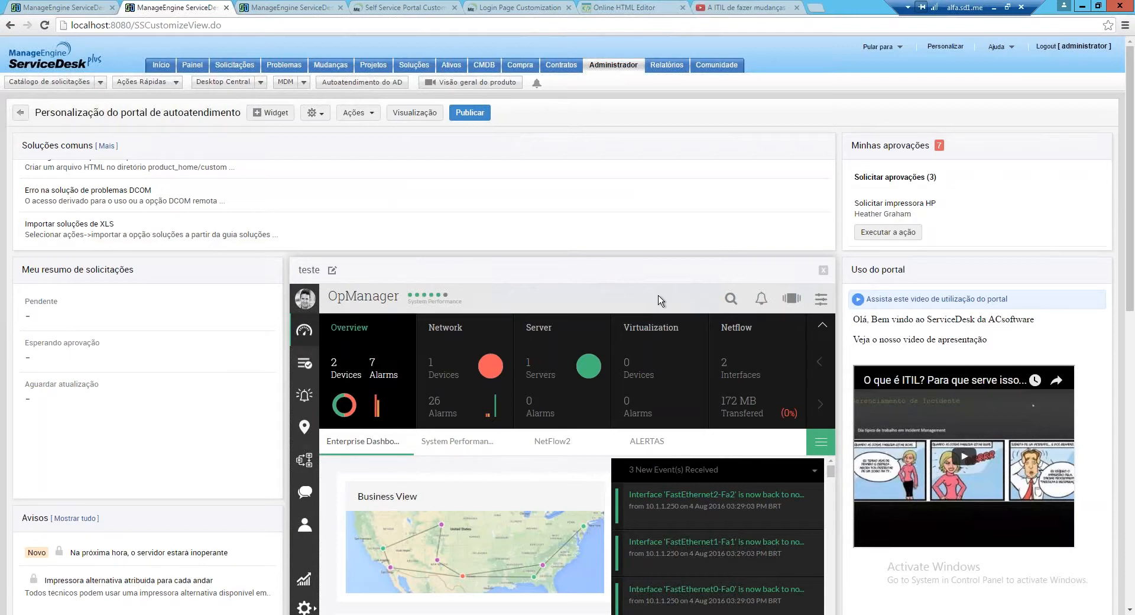
pyautogui.scroll(-1, 659, 300)
pyautogui.click(332, 210)
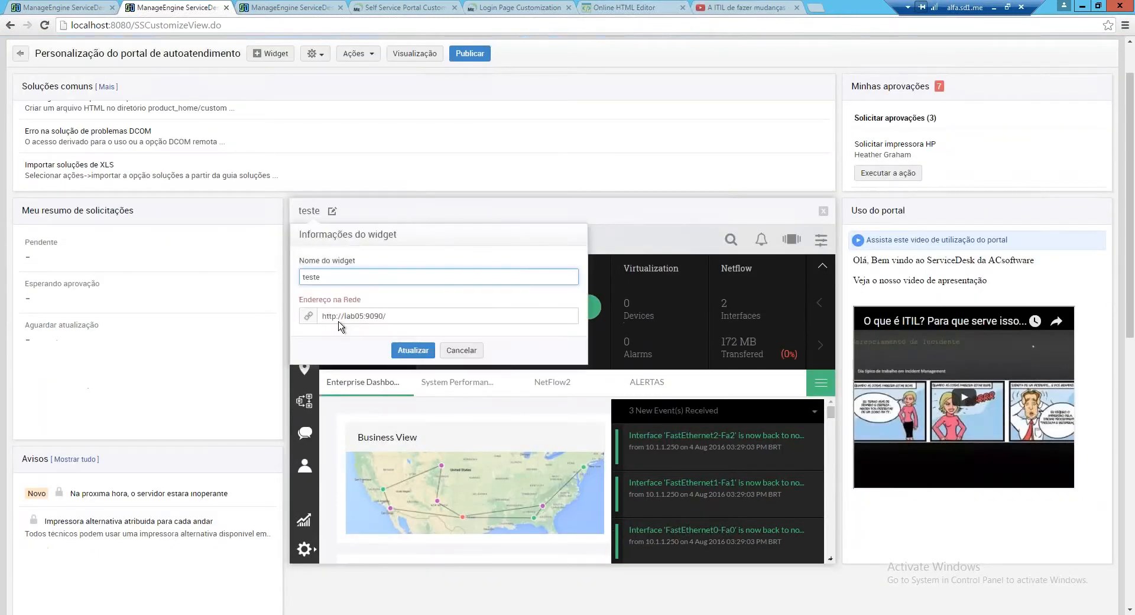
pyautogui.click(461, 350)
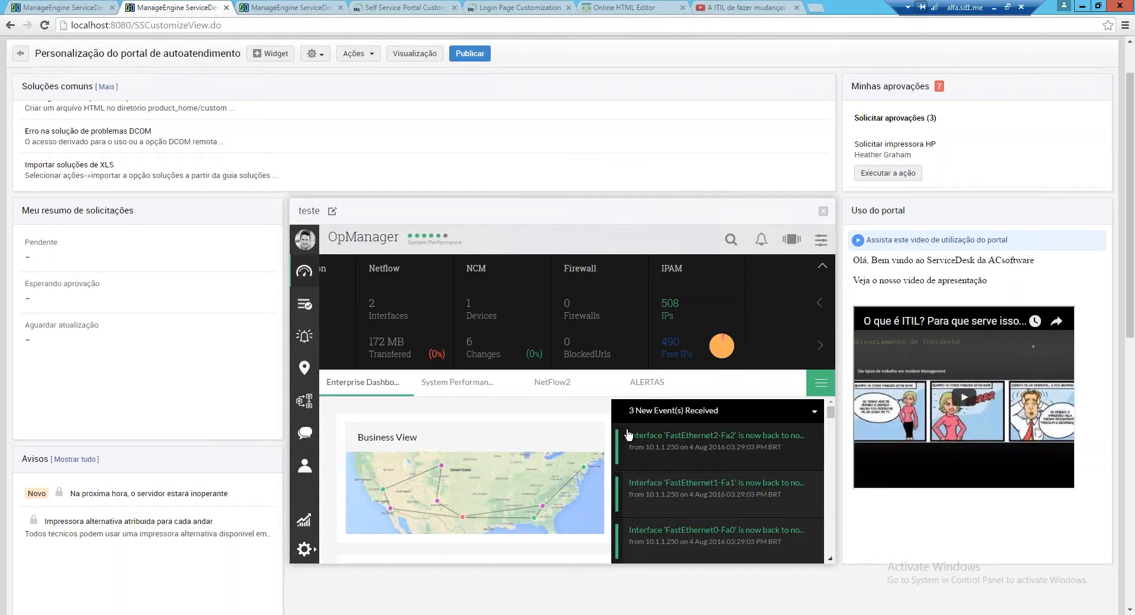
pyautogui.scroll(-2, 628, 435)
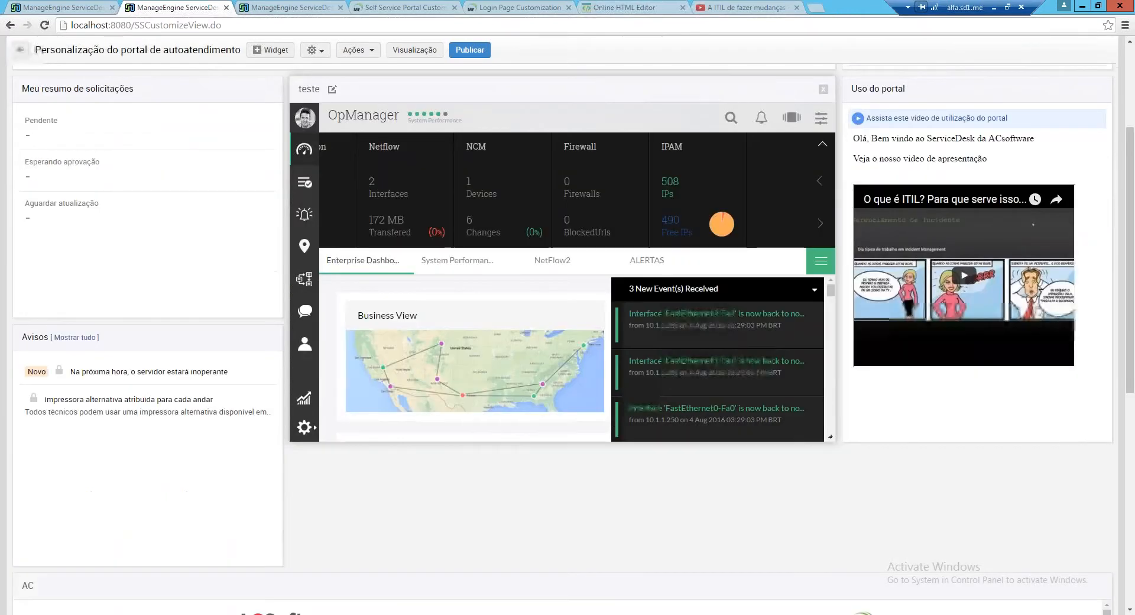
pyautogui.scroll(1, 496, 287)
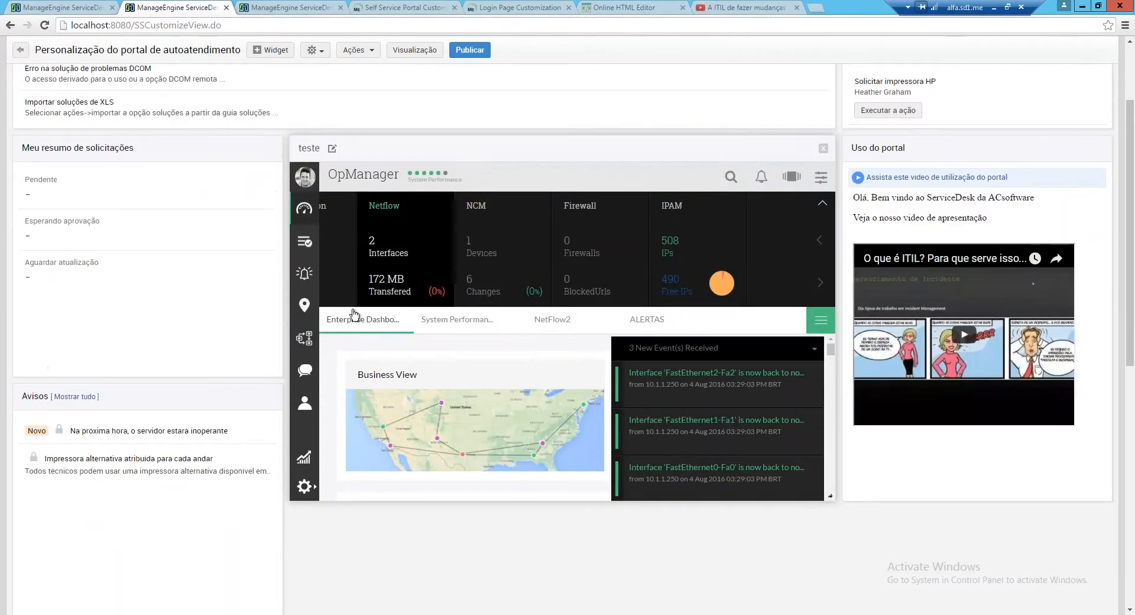
pyautogui.click(315, 289)
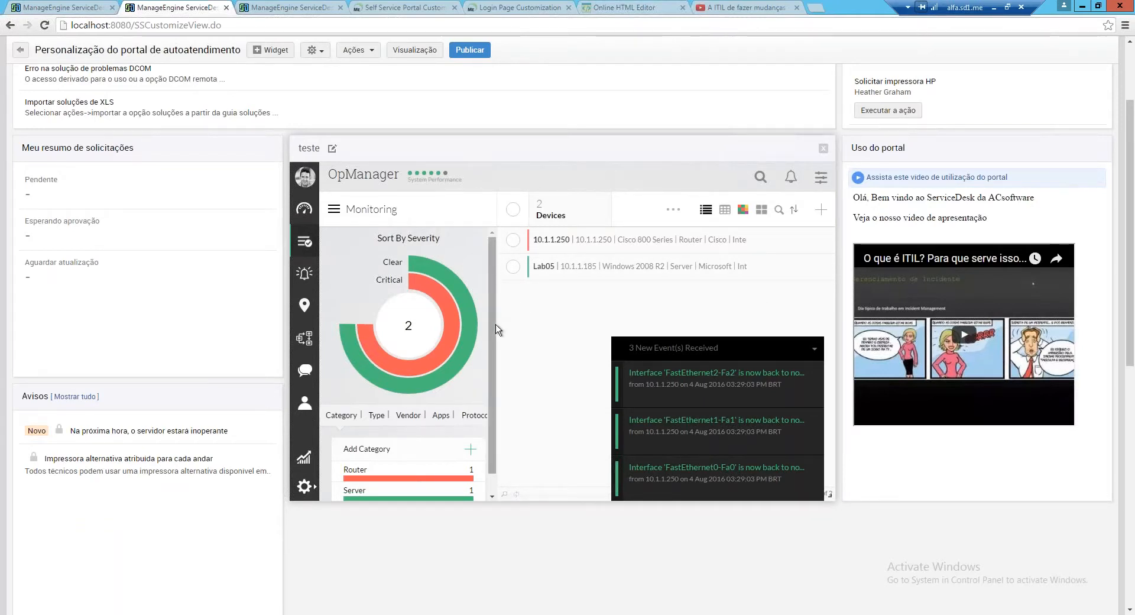
pyautogui.scroll(-1, 497, 330)
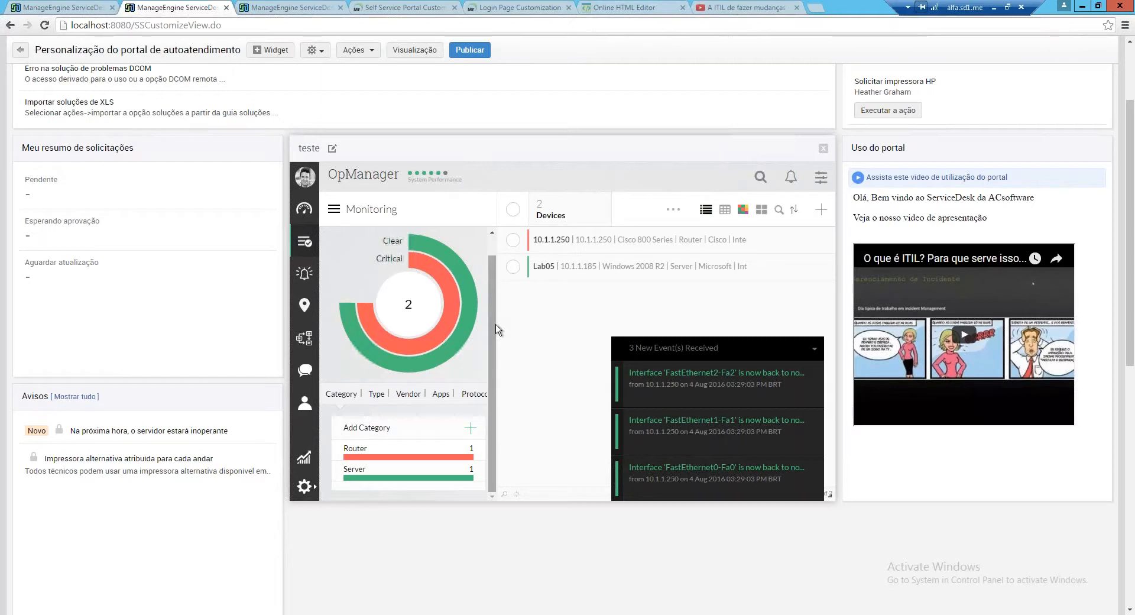
pyautogui.scroll(-3, 496, 329)
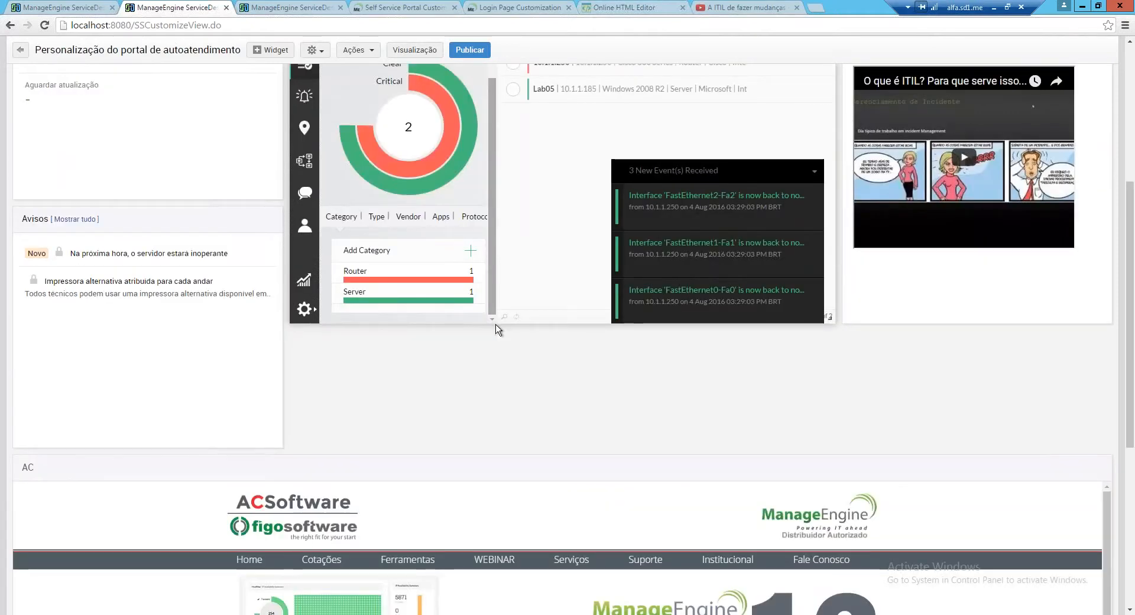
pyautogui.scroll(-5, 497, 329)
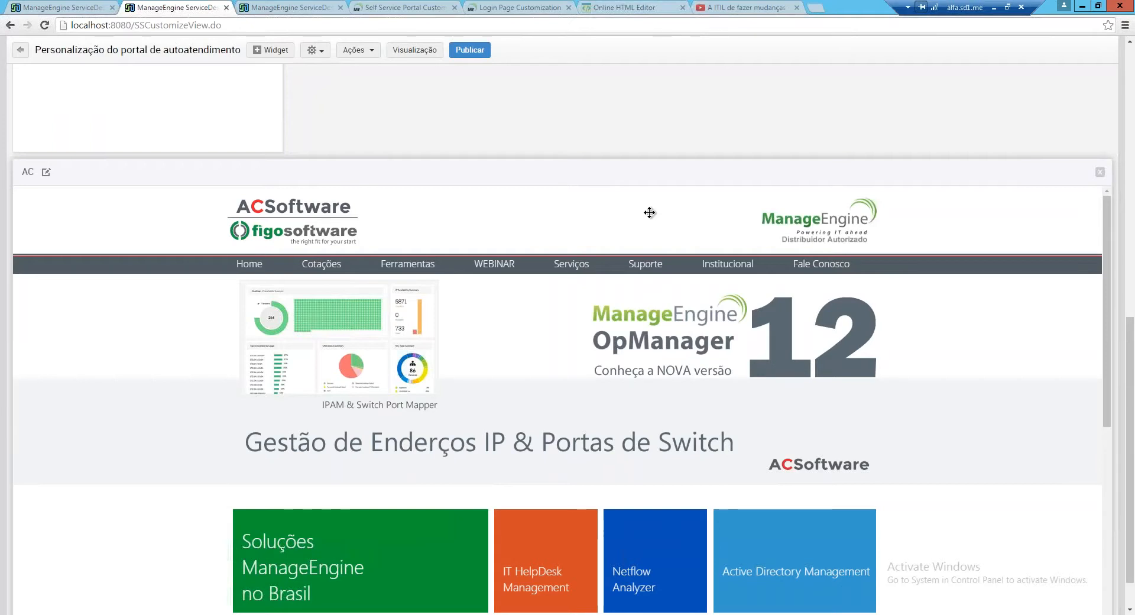
pyautogui.scroll(3, 649, 212)
pyautogui.scroll(4, 601, 71)
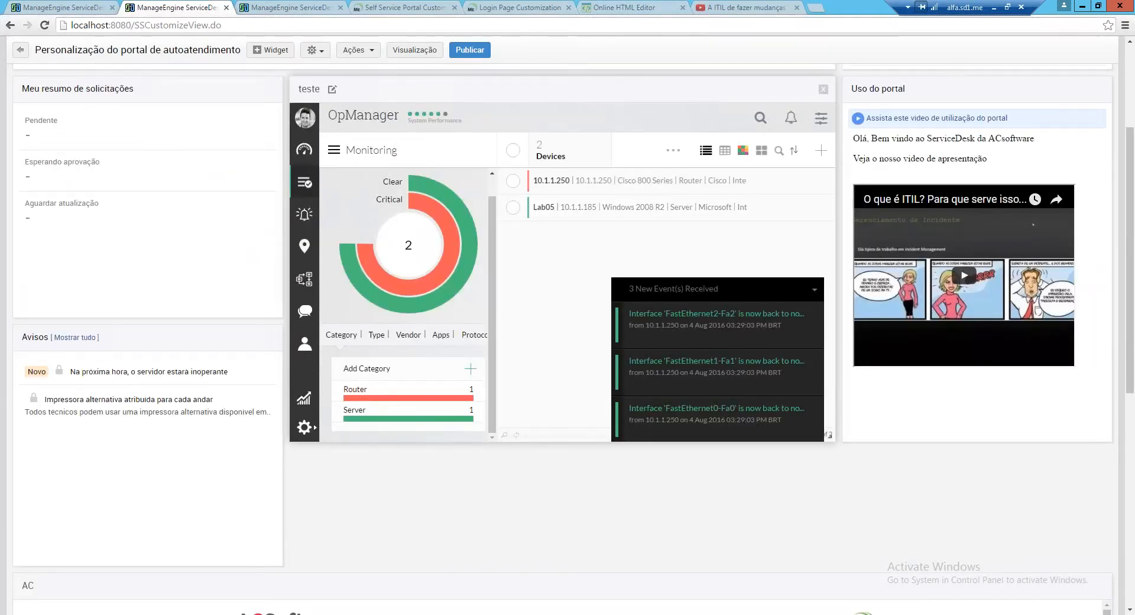
pyautogui.scroll(1, 563, 284)
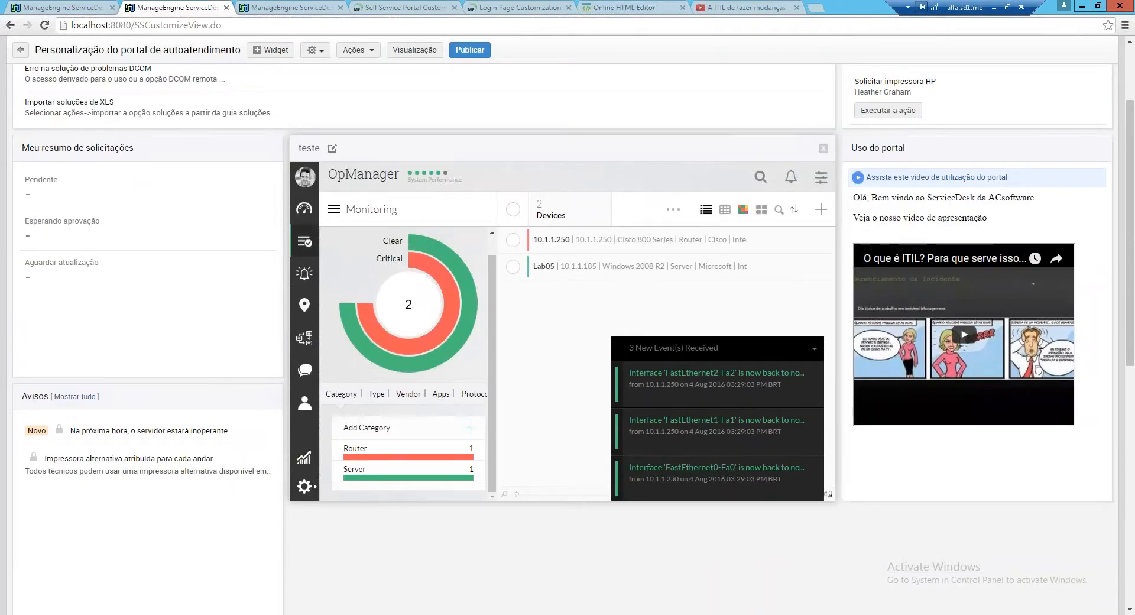
pyautogui.scroll(1, 357, 152)
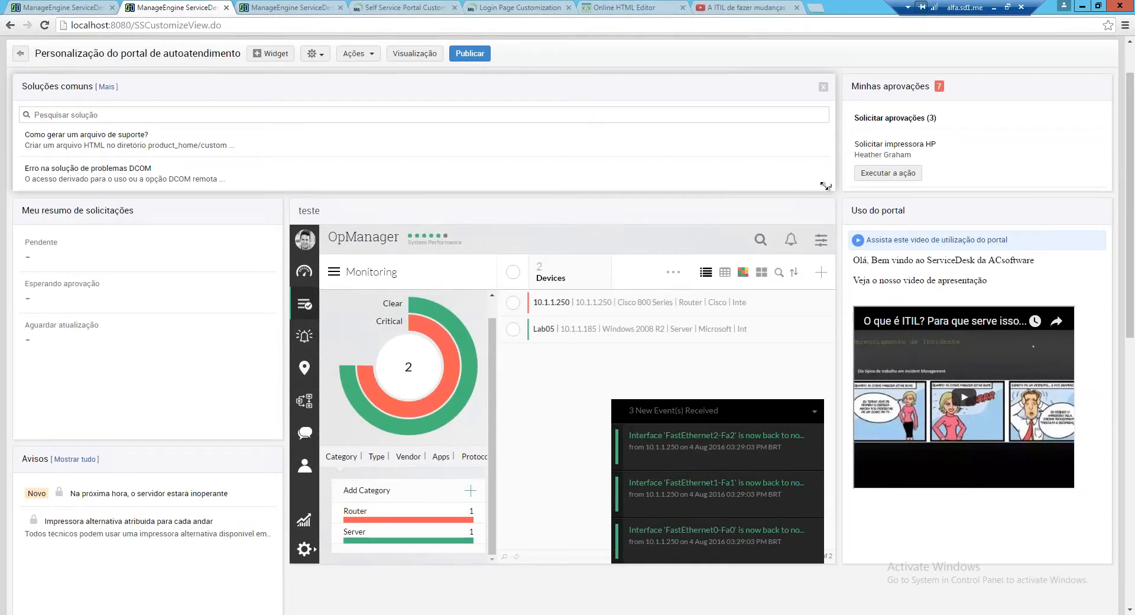
# Drag Uso do portal to the top of the right column, above Minhas aprovações
pyautogui.moveTo(964, 202); pyautogui.dragTo(985, 224)
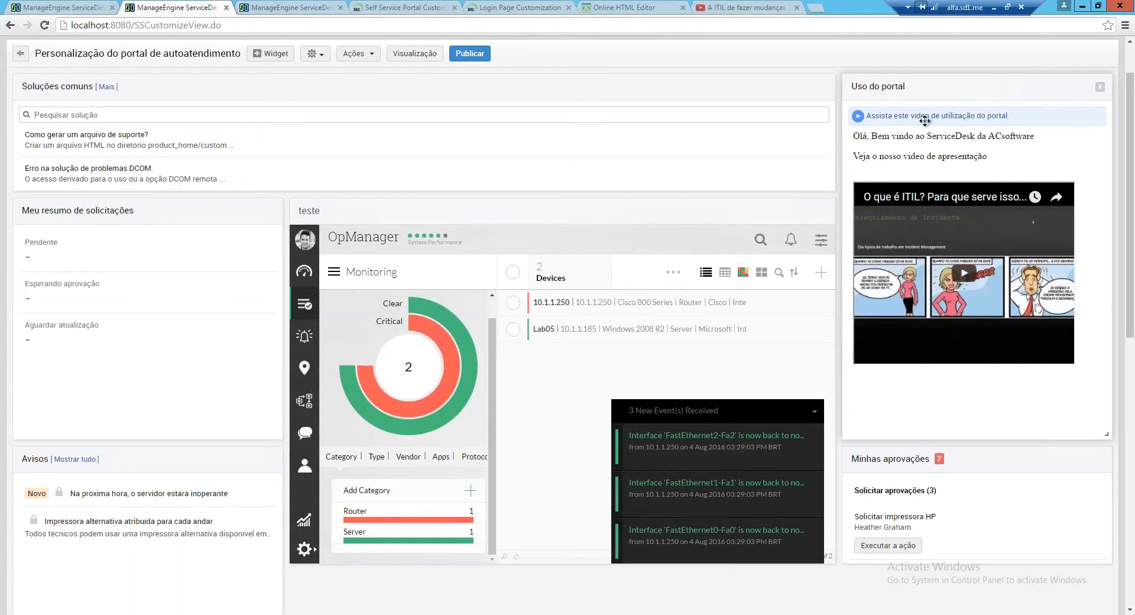
pyautogui.moveTo(926, 157)
pyautogui.mouseDown()
pyautogui.moveTo(926, 188)
pyautogui.moveTo(926, 144)
pyautogui.mouseUp()
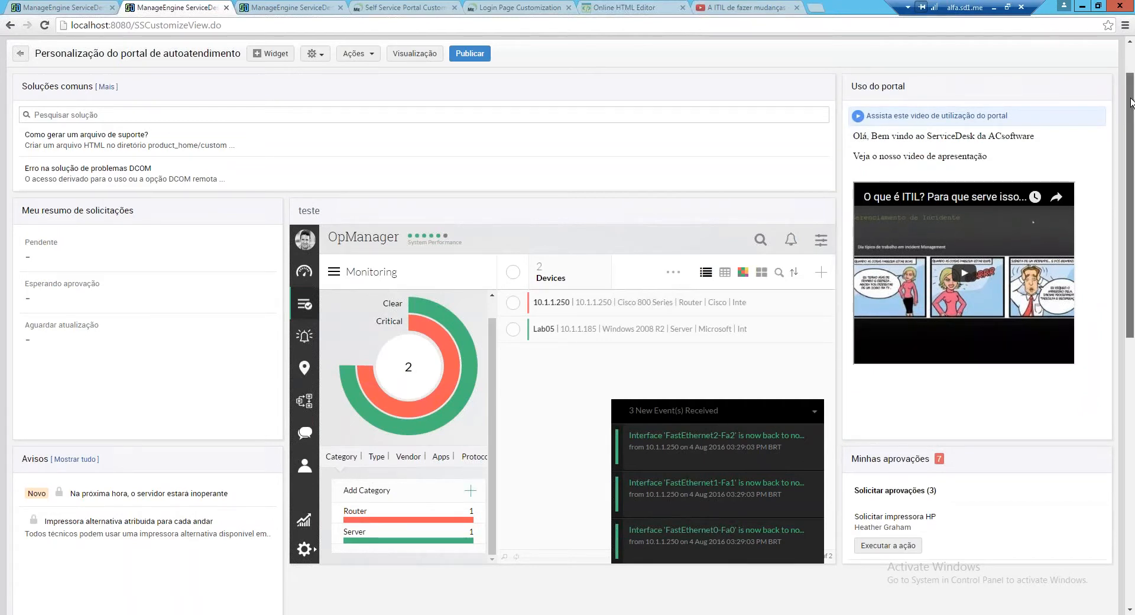
pyautogui.moveTo(1130, 101); pyautogui.dragTo(1131, 78)
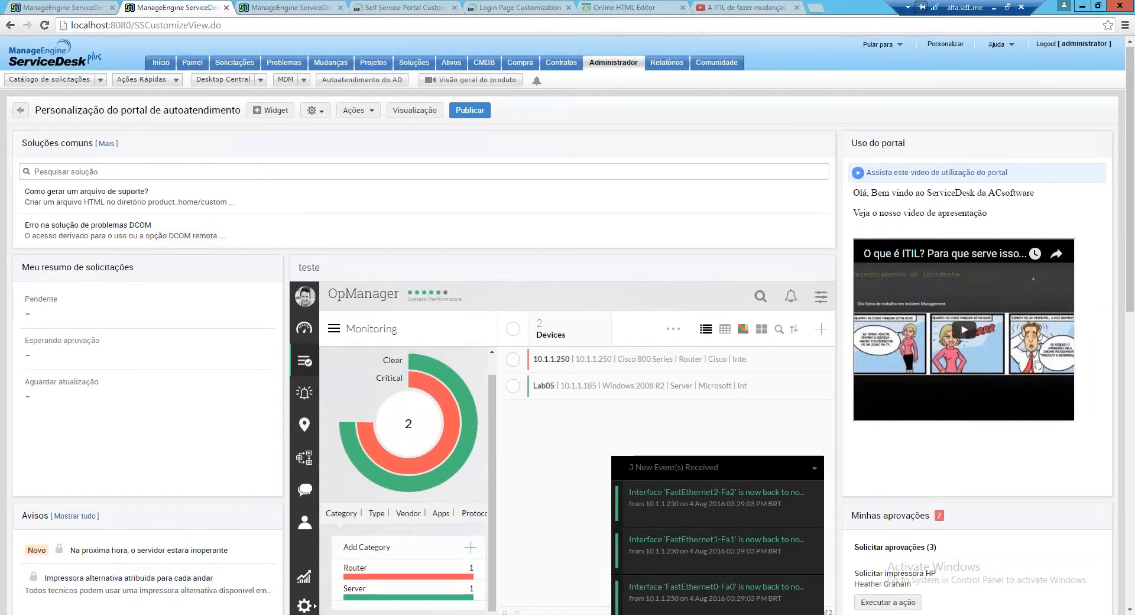
pyautogui.moveTo(120, 614)
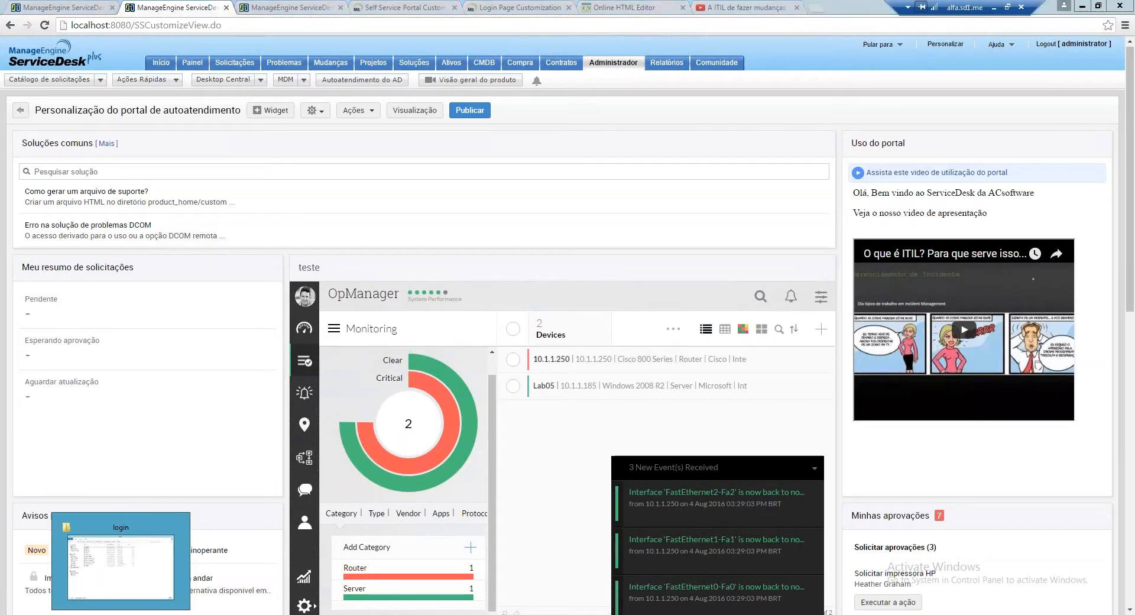
# Go up to the custom folder and open the current SelfServiceHelp file in Notepad
pyautogui.click(121, 614)
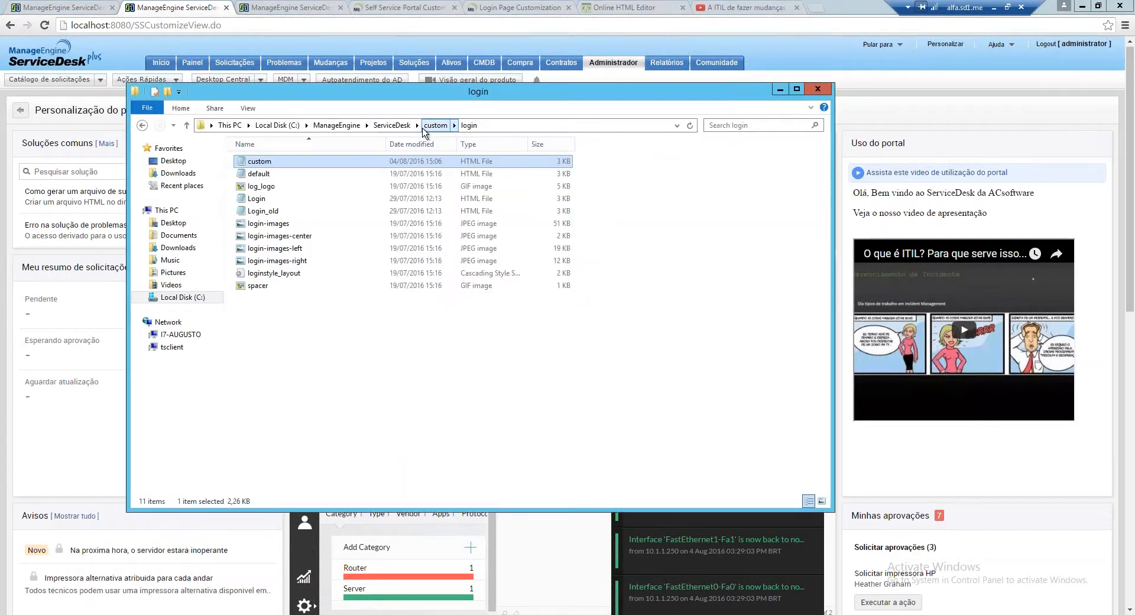
pyautogui.click(435, 125)
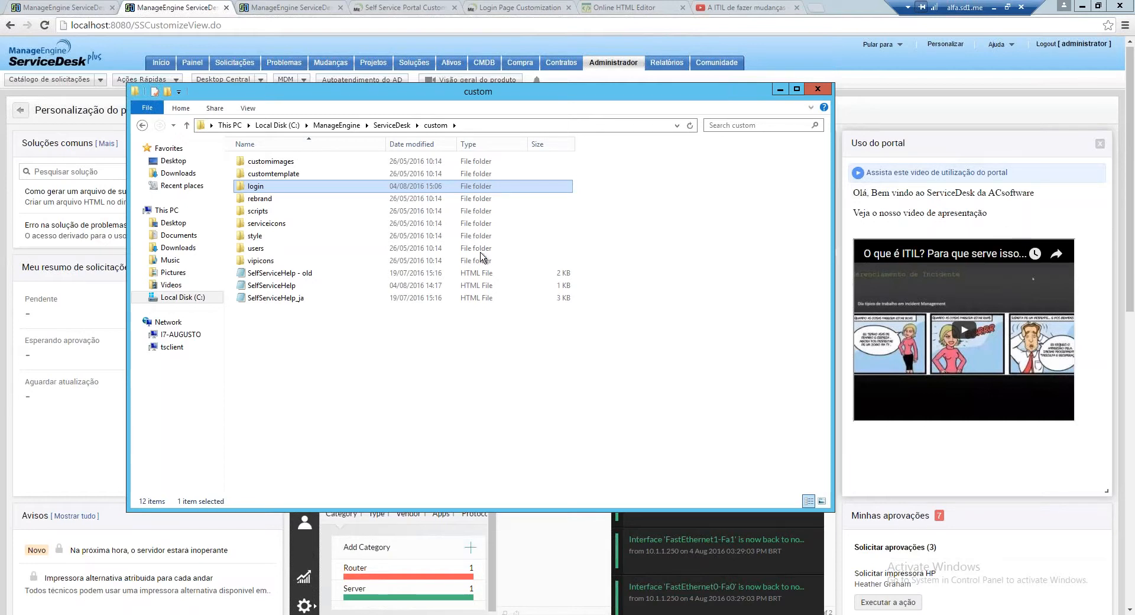
pyautogui.click(258, 286)
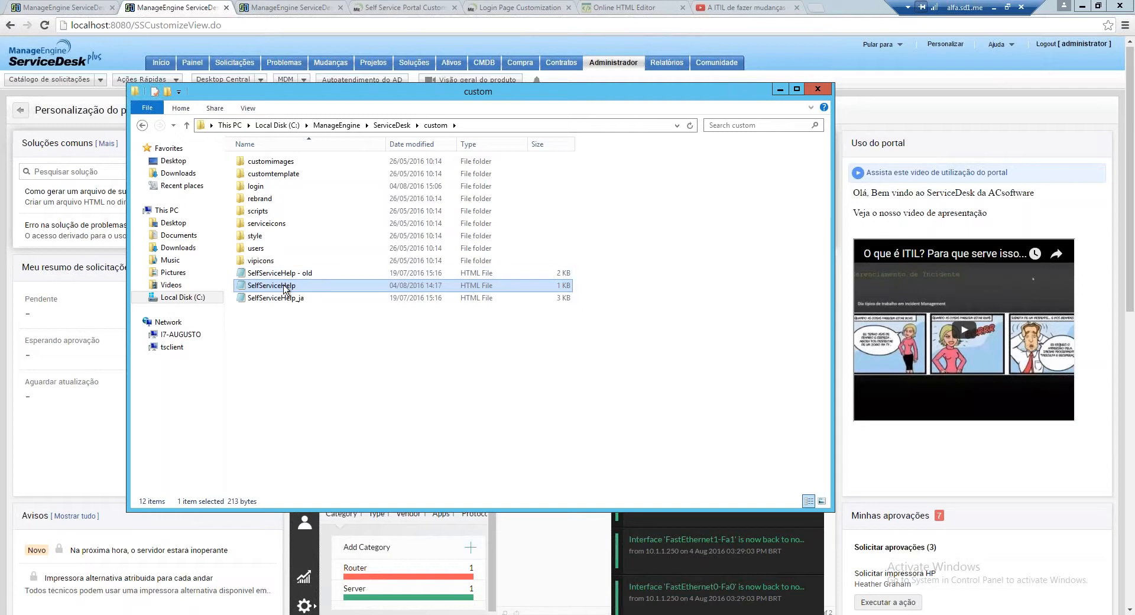
pyautogui.press('Up')
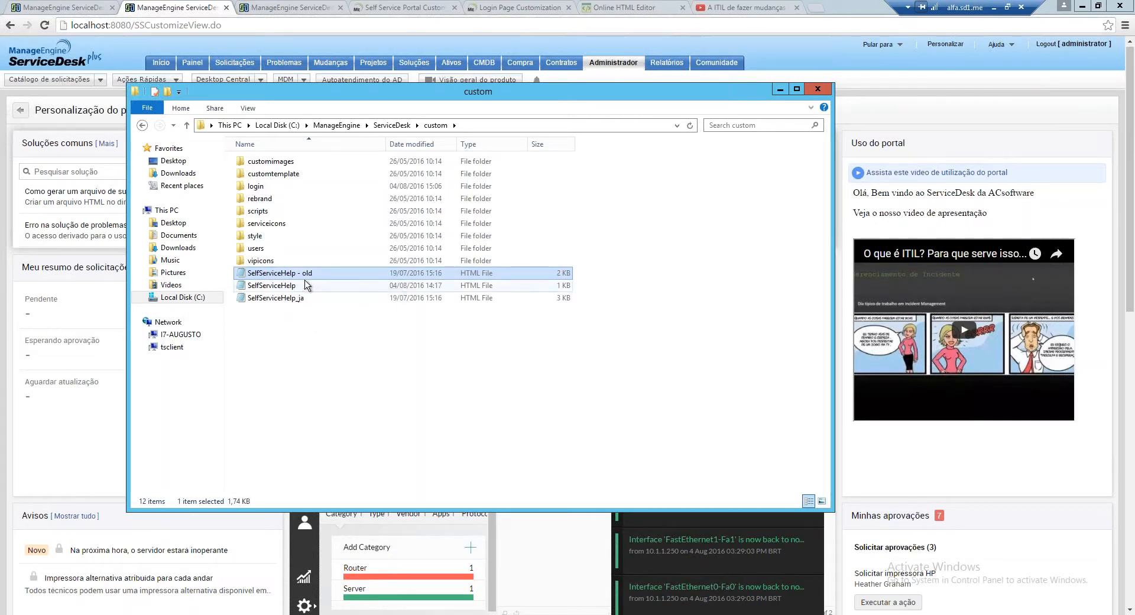
pyautogui.click(285, 285)
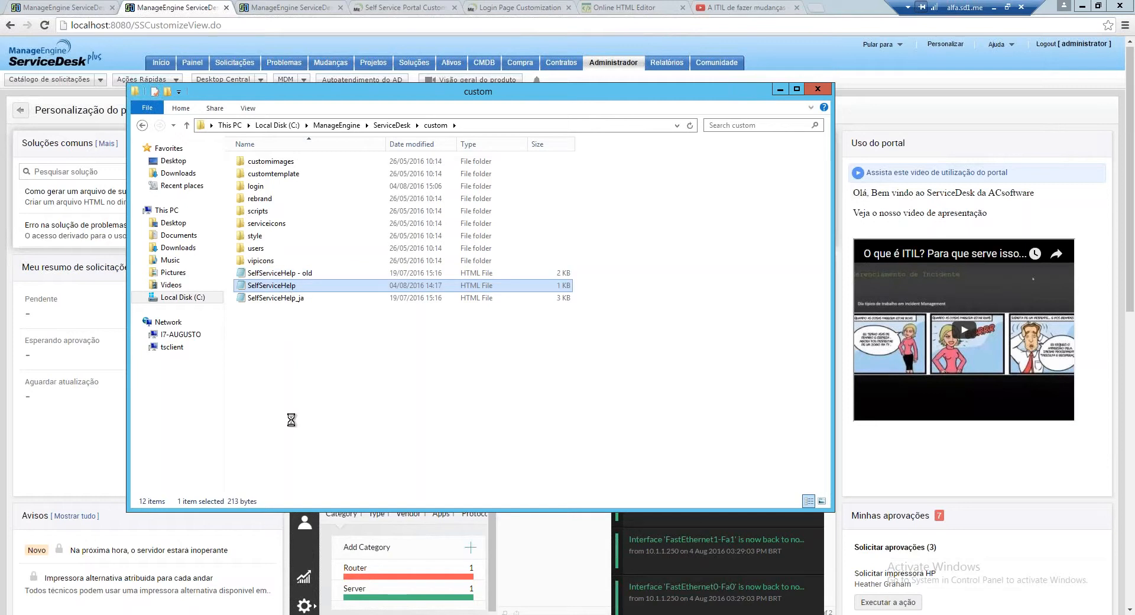
# Move the SelfServiceHelp Notepad window aside and bring up the Online HTML Editor
pyautogui.moveTo(568, 190); pyautogui.dragTo(466, 159)
pyautogui.moveTo(520, 209); pyautogui.dragTo(12, 166)
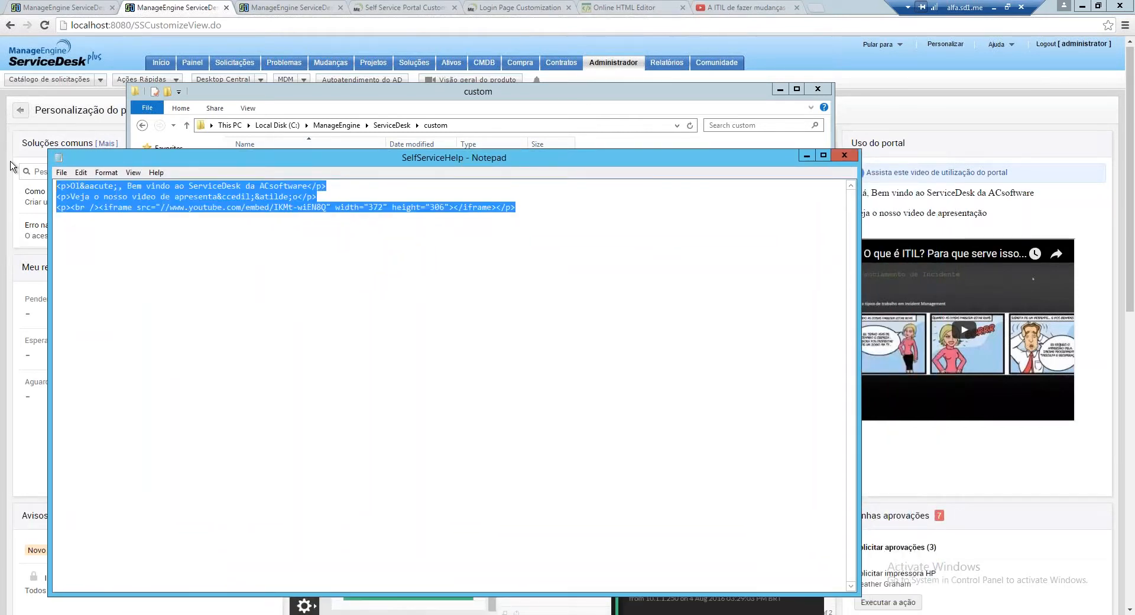
pyautogui.click(624, 2)
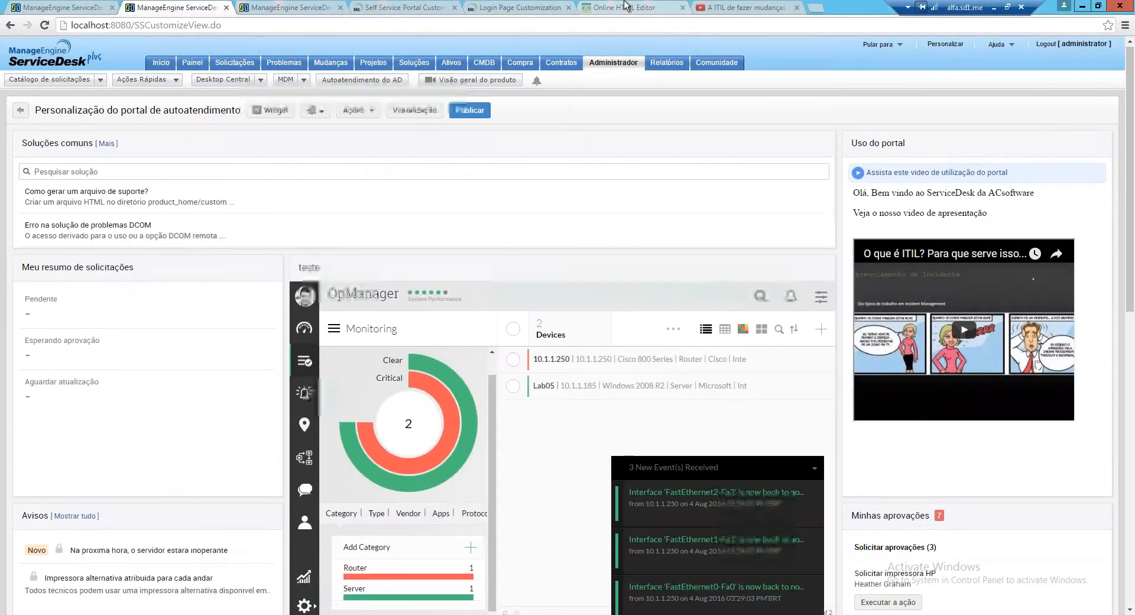
pyautogui.click(633, 8)
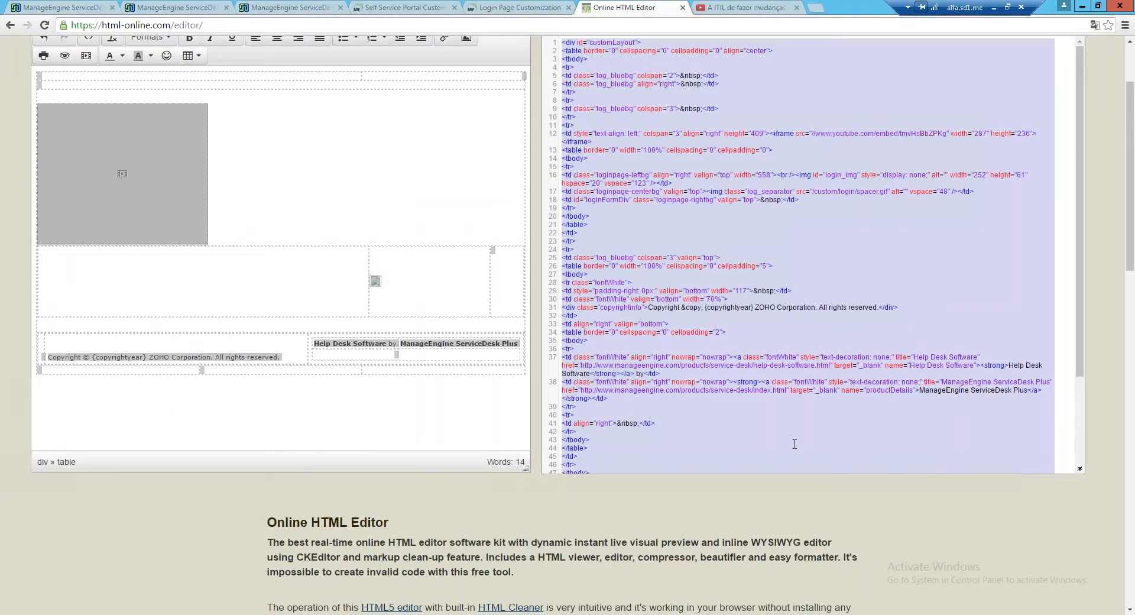
# Replace the Online HTML Editor source with the copied help HTML, then return to the remote desktop
pyautogui.click(795, 444)
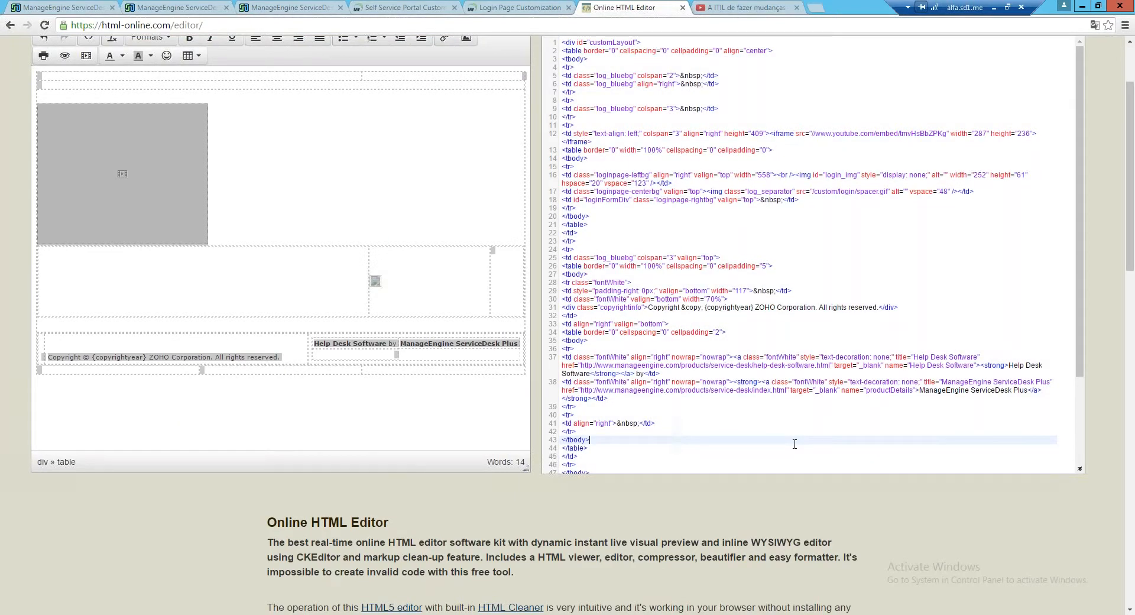
pyautogui.hotkey('ctrl', 'a')
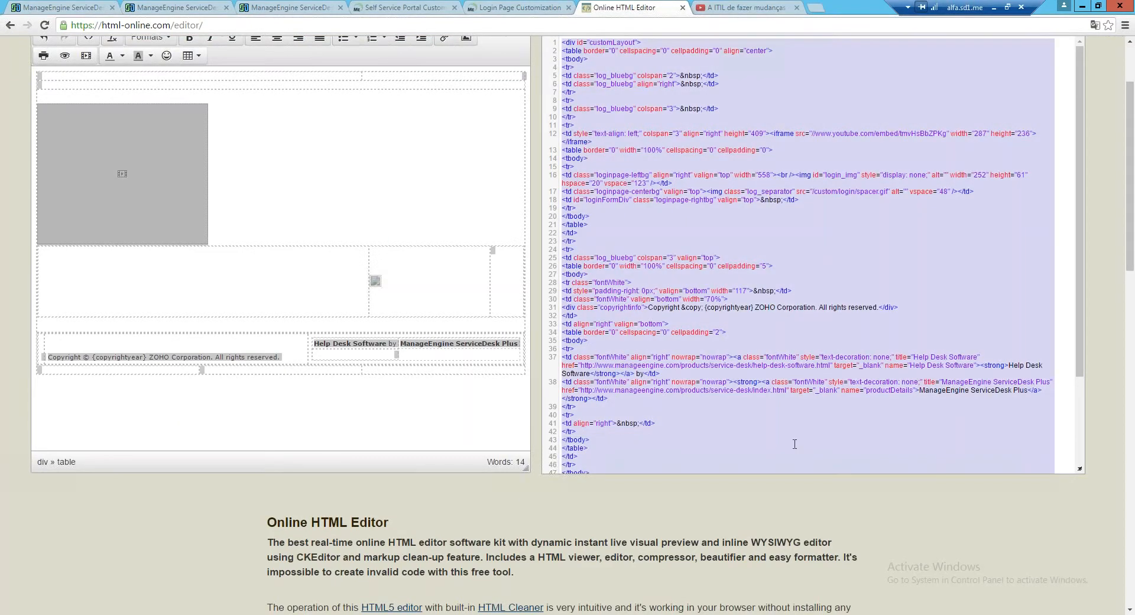
pyautogui.write('<p>Ol&aacute;, Bem vindo ao ServiceDesk da ACsoftware</p> <p>Veja o nosso video de apresenta&ccedil;&atilde;o</p> <p><br /><iframe src="//www.youtube.com/embed/lKMt-wiEN8Q" width="372" height="306"></iframe></p>')
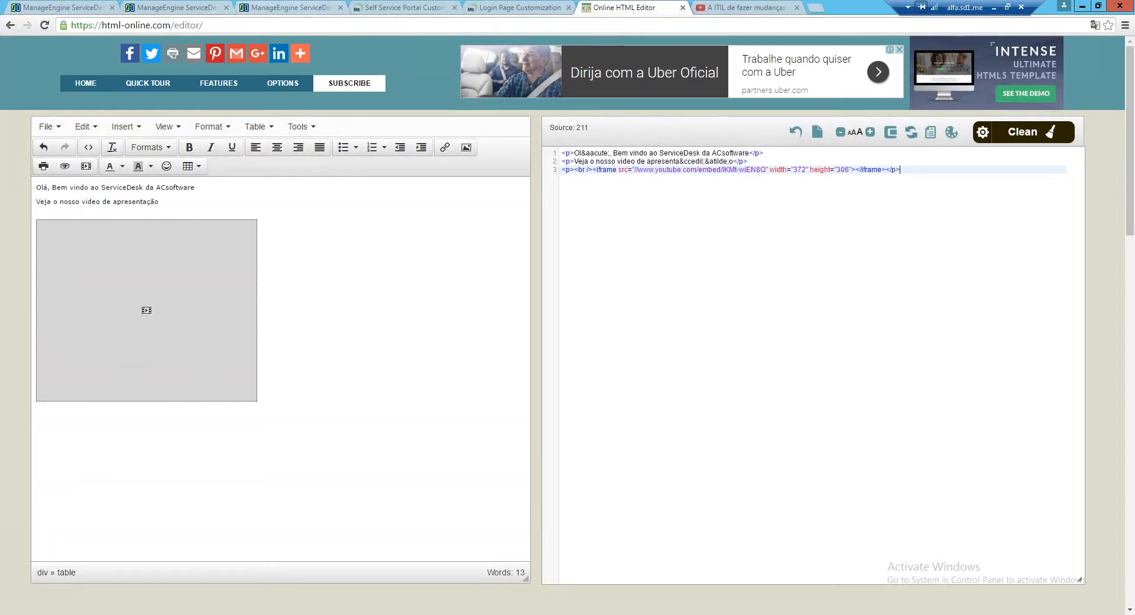
pyautogui.hotkey('alt', 'Tab')
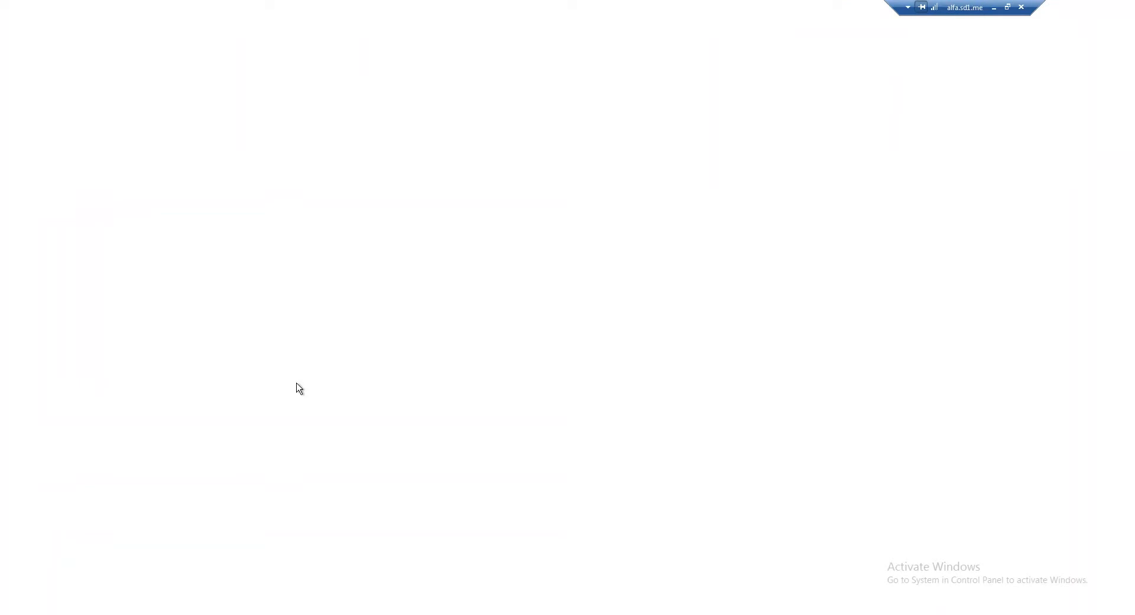
# Log in with the requester's username and password via Autenticação local, declining Firefox's save-login offer
pyautogui.write('guest')
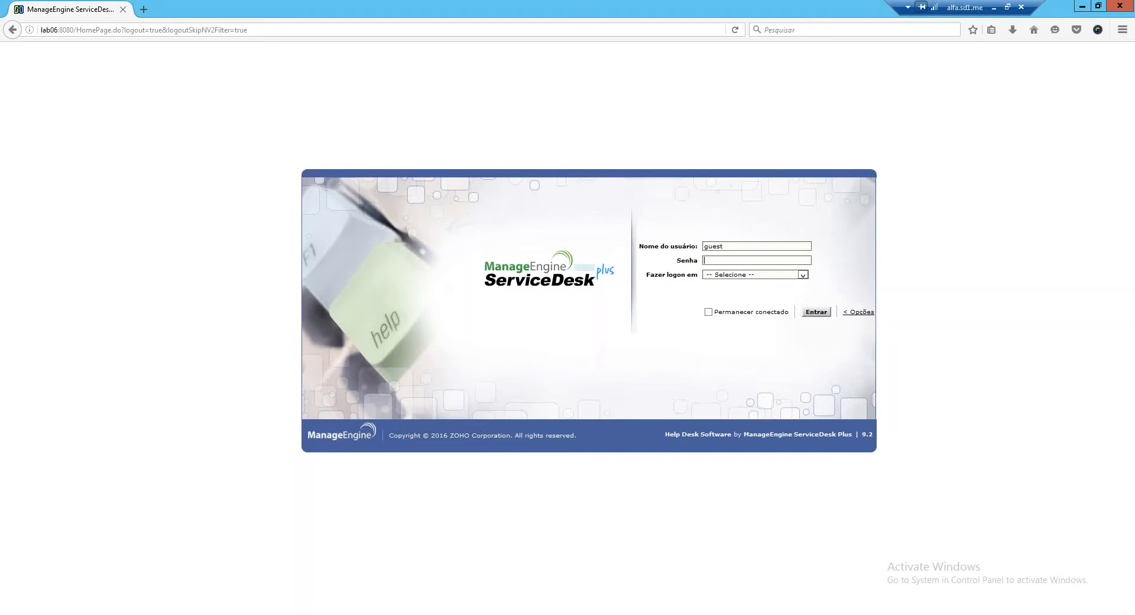
pyautogui.press('Tab')
pyautogui.write('guest')
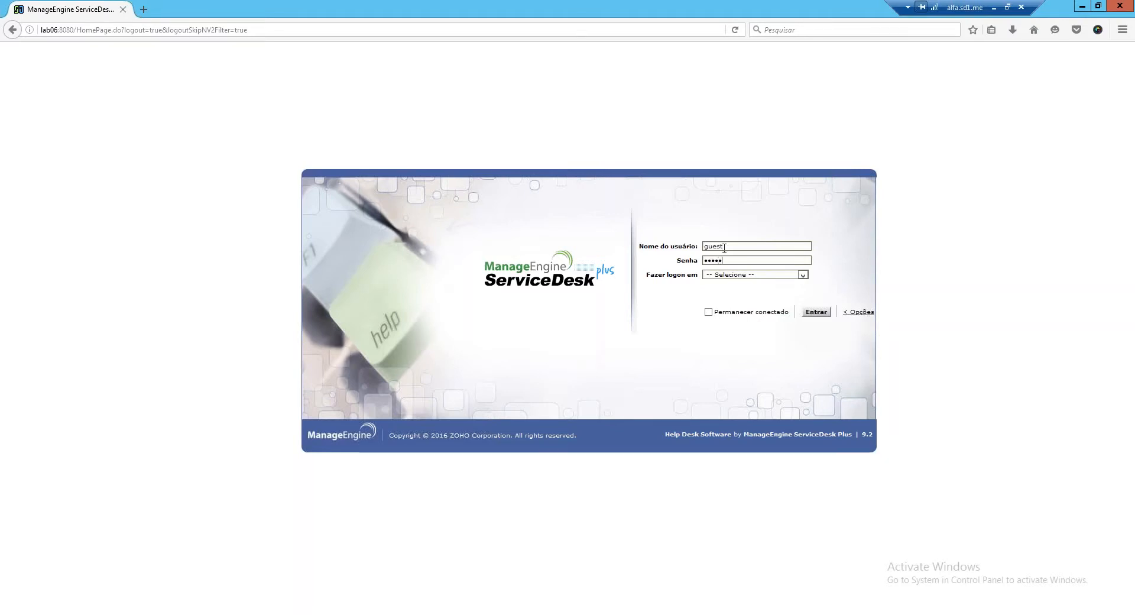
pyautogui.click(803, 275)
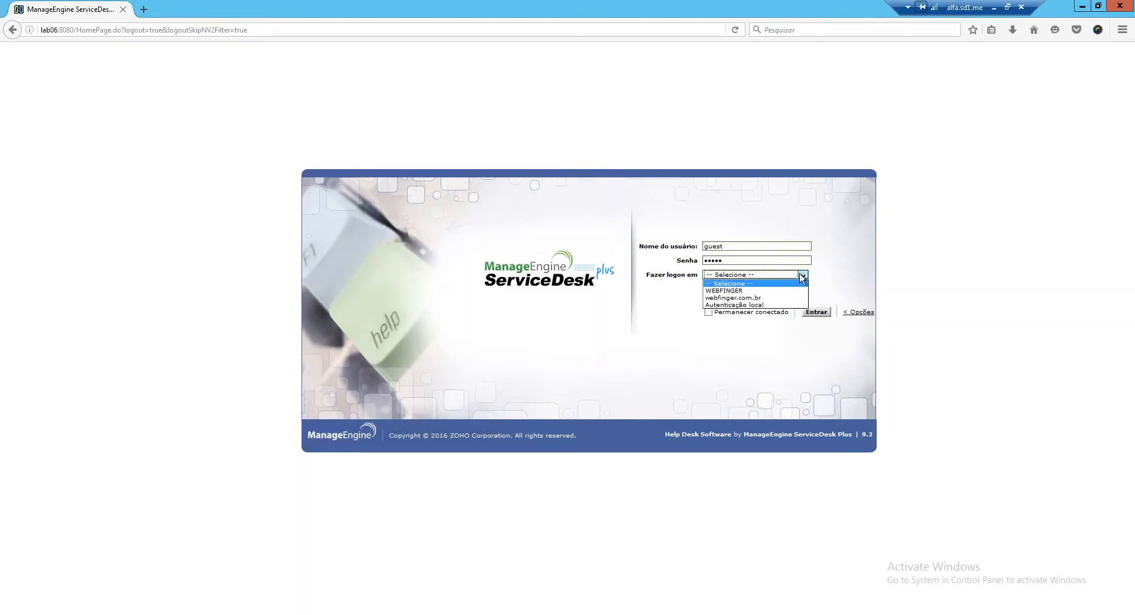
pyautogui.click(777, 305)
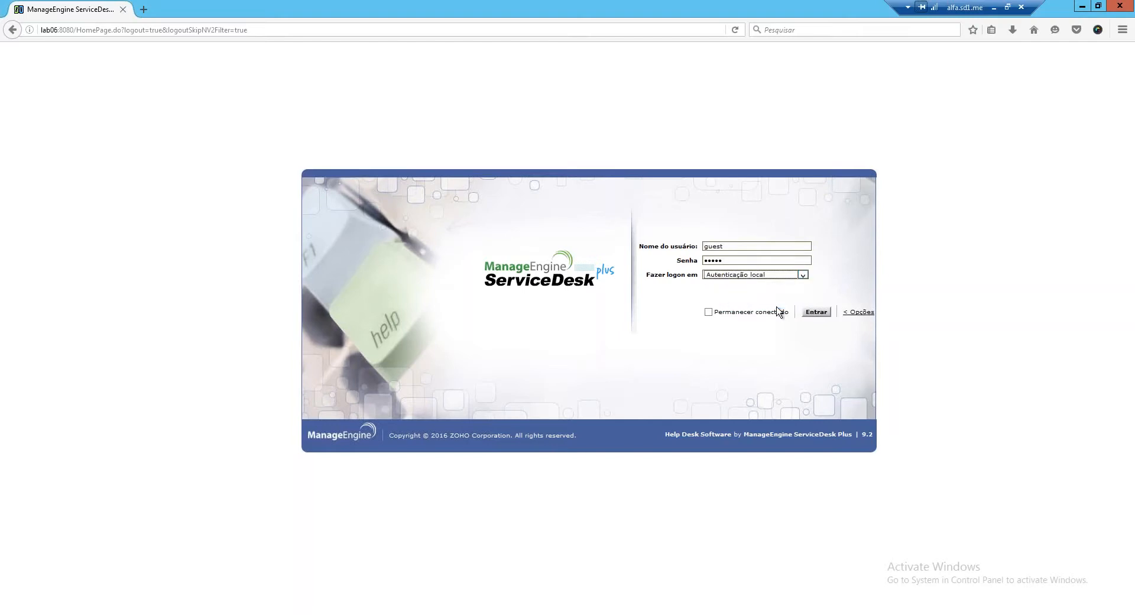
pyautogui.click(815, 313)
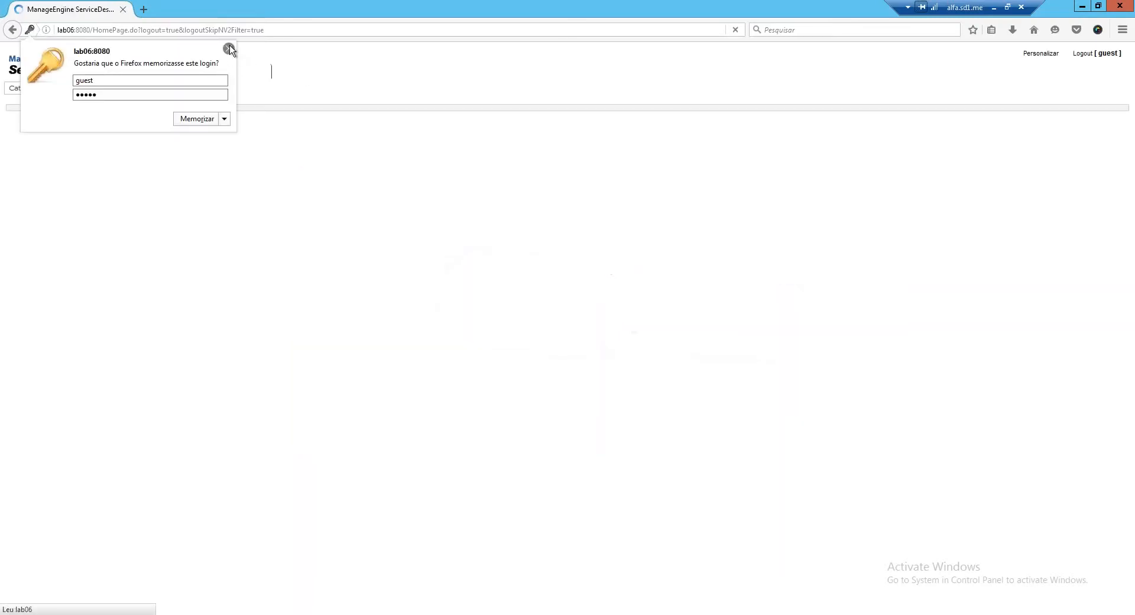
pyautogui.click(230, 49)
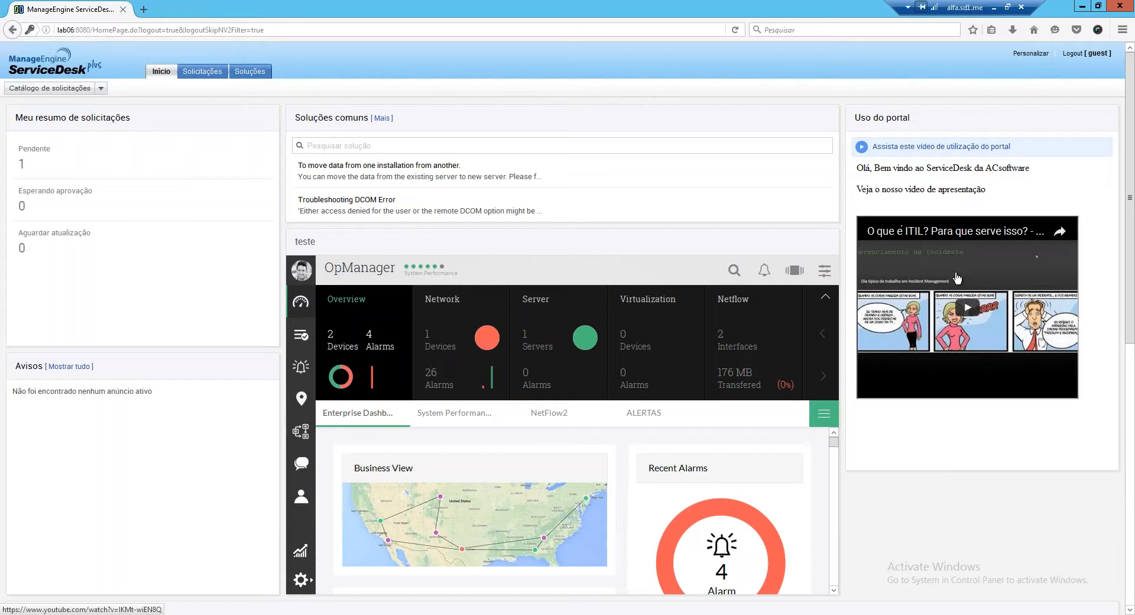
# Play the Uso do portal video on the requester home page and scroll through its widgets
pyautogui.scroll(-1, 957, 278)
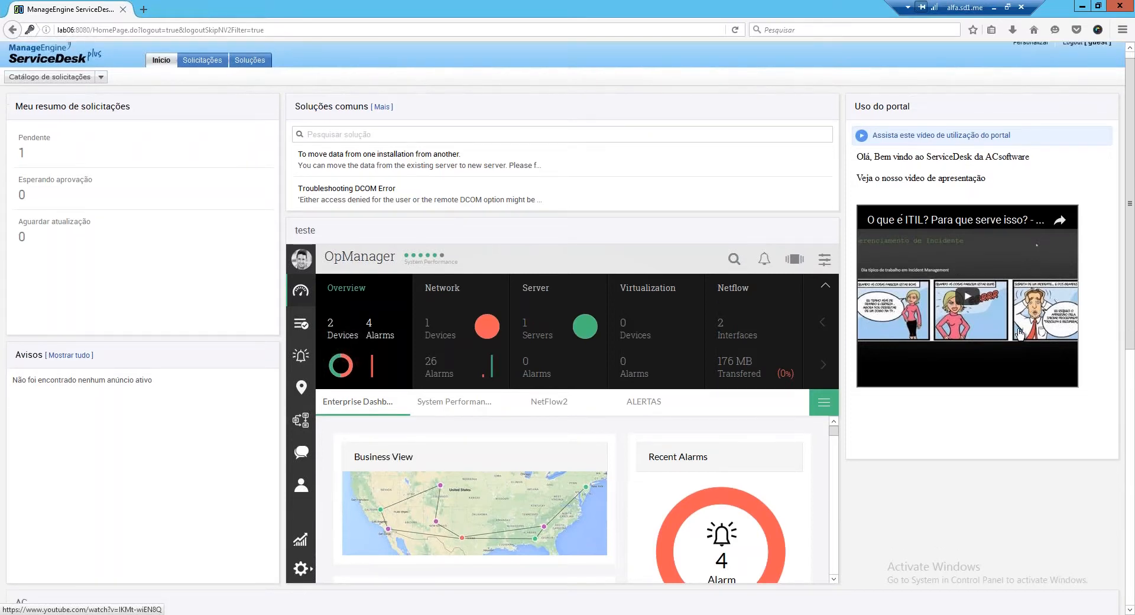
pyautogui.click(1019, 333)
pyautogui.scroll(-5, 1005, 332)
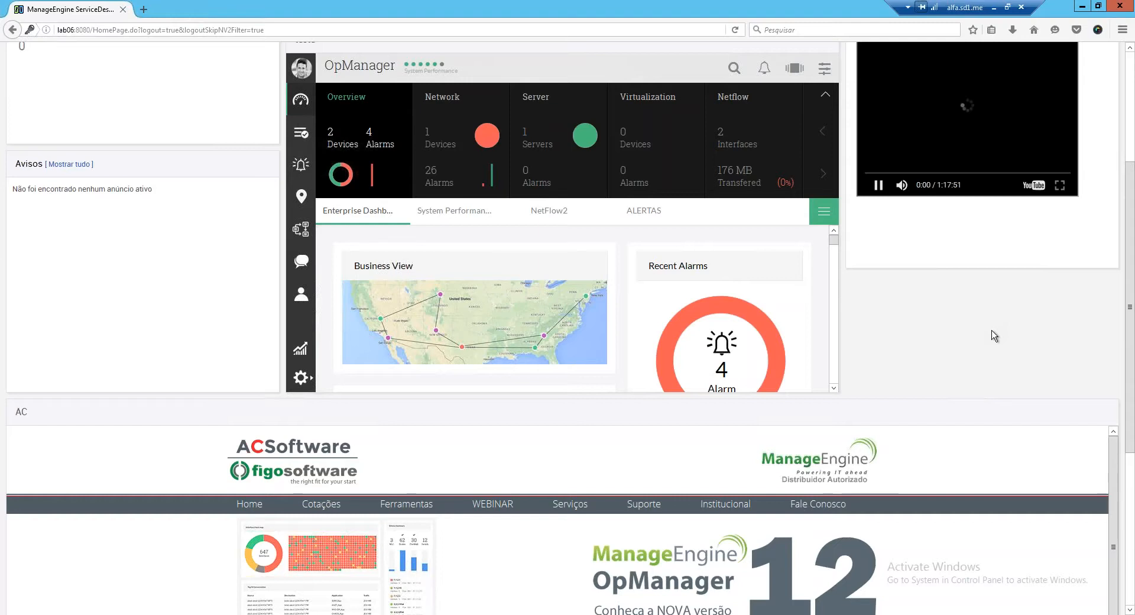
pyautogui.scroll(1, 995, 336)
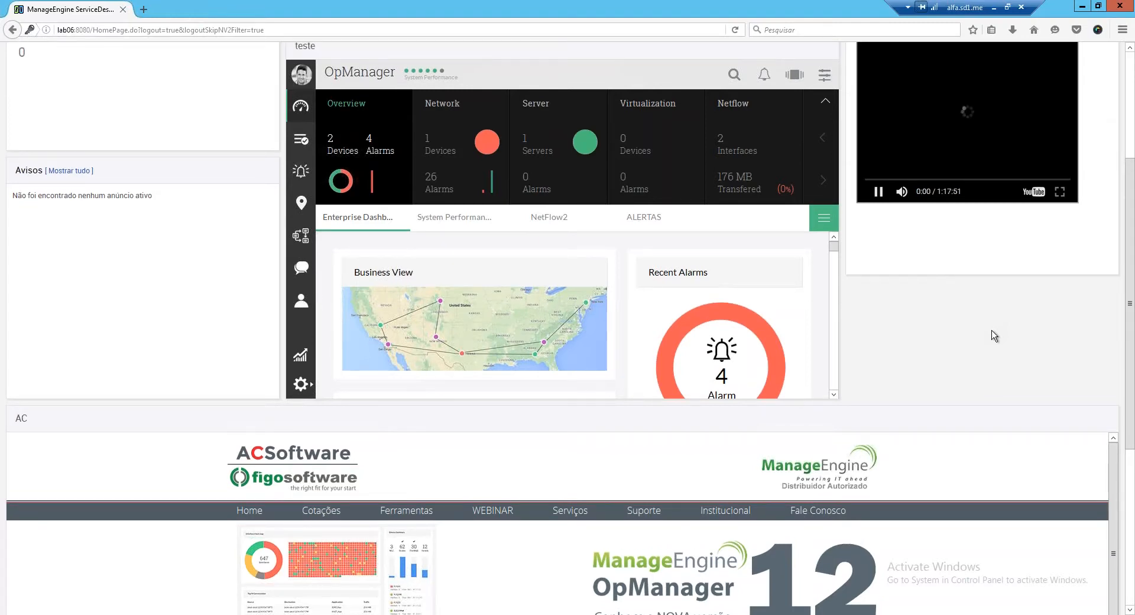
pyautogui.scroll(5, 995, 336)
pyautogui.scroll(-5, 997, 487)
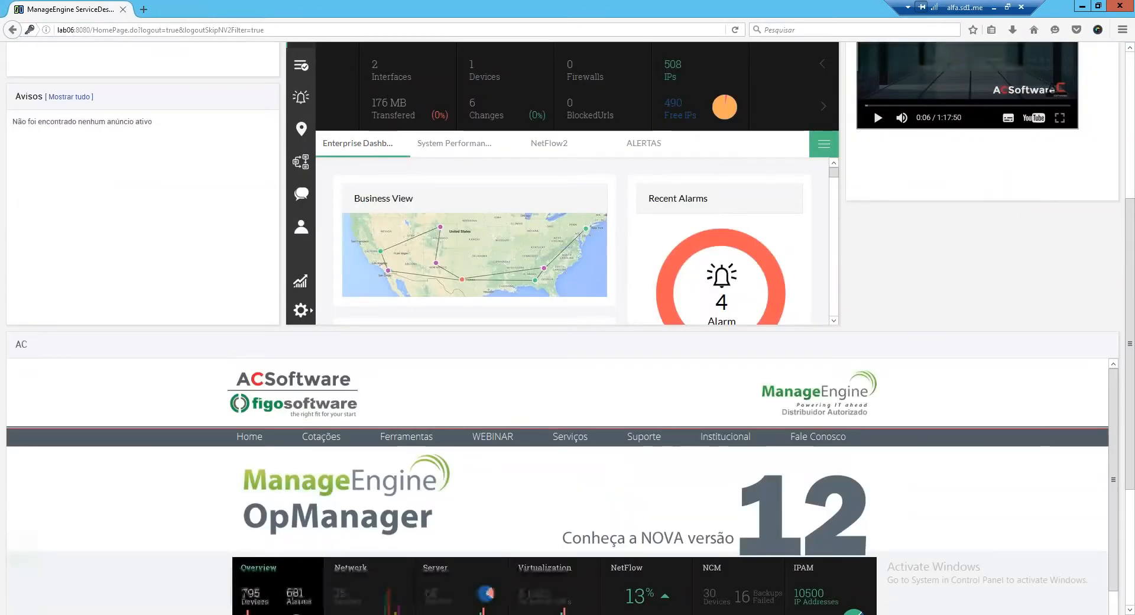
pyautogui.scroll(-2, 997, 487)
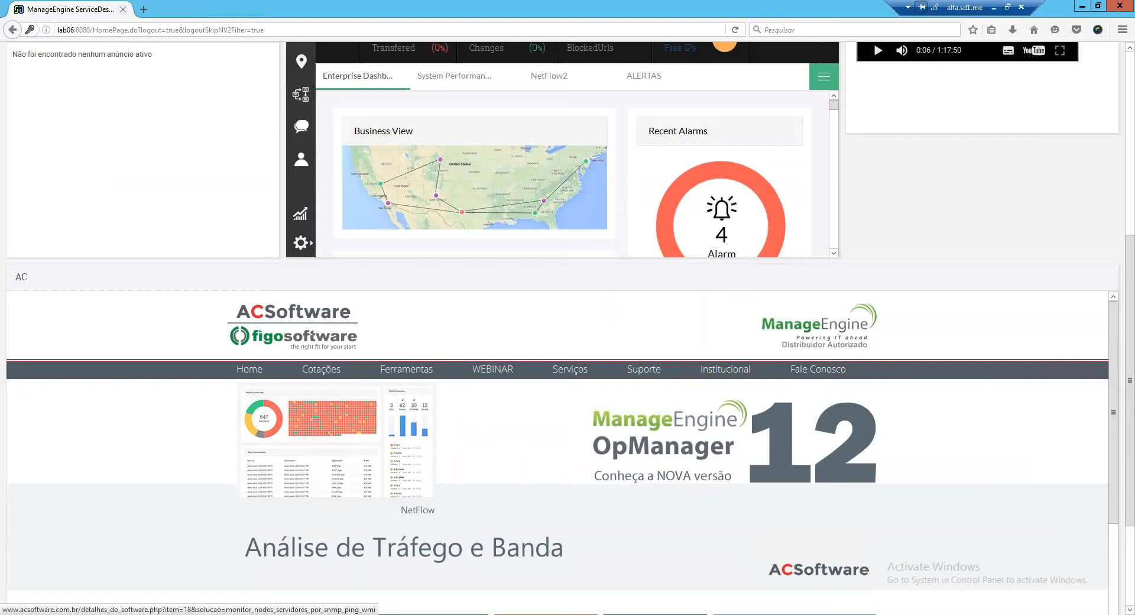
pyautogui.scroll(1, 997, 487)
pyautogui.scroll(5, 997, 487)
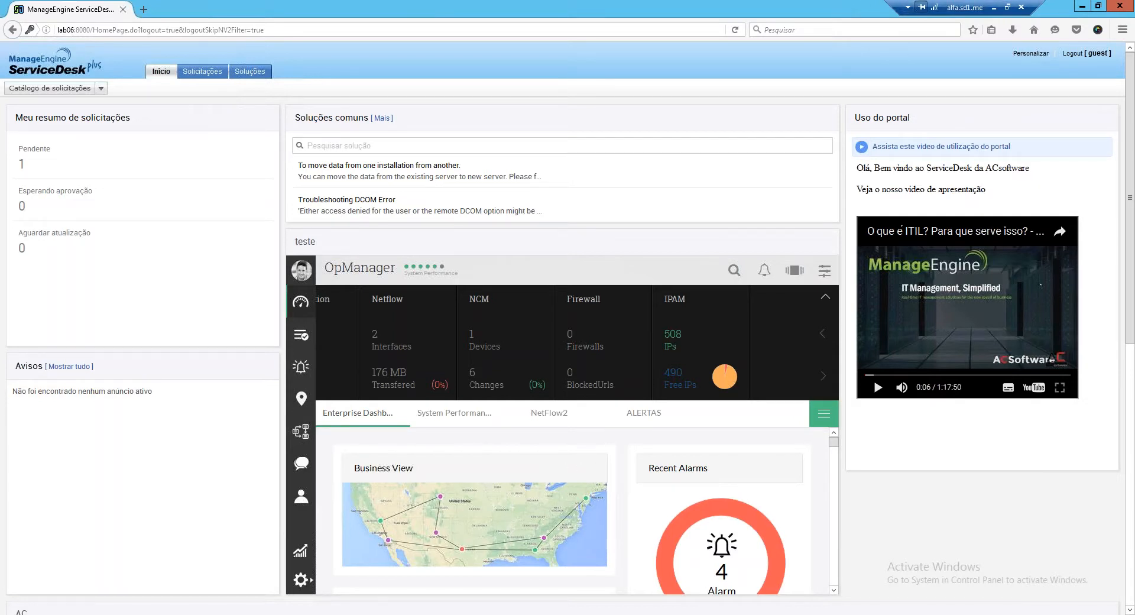
pyautogui.moveTo(341, 614)
pyautogui.click(340, 614)
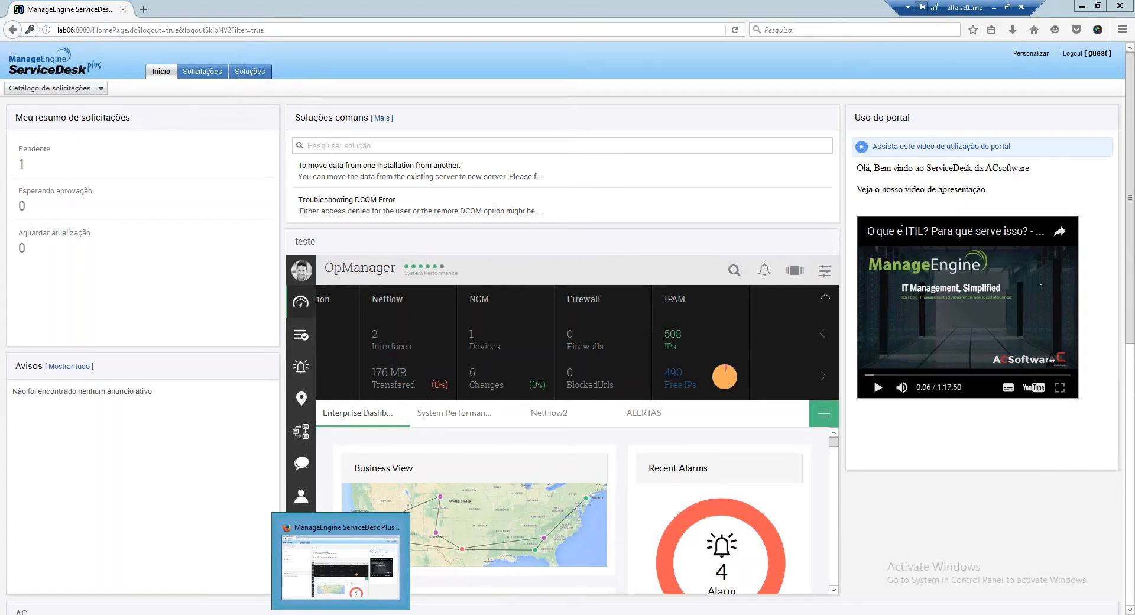
# Check the ServiceDesk dashboard and help tabs, then return to the portal customization tab
pyautogui.click(340, 614)
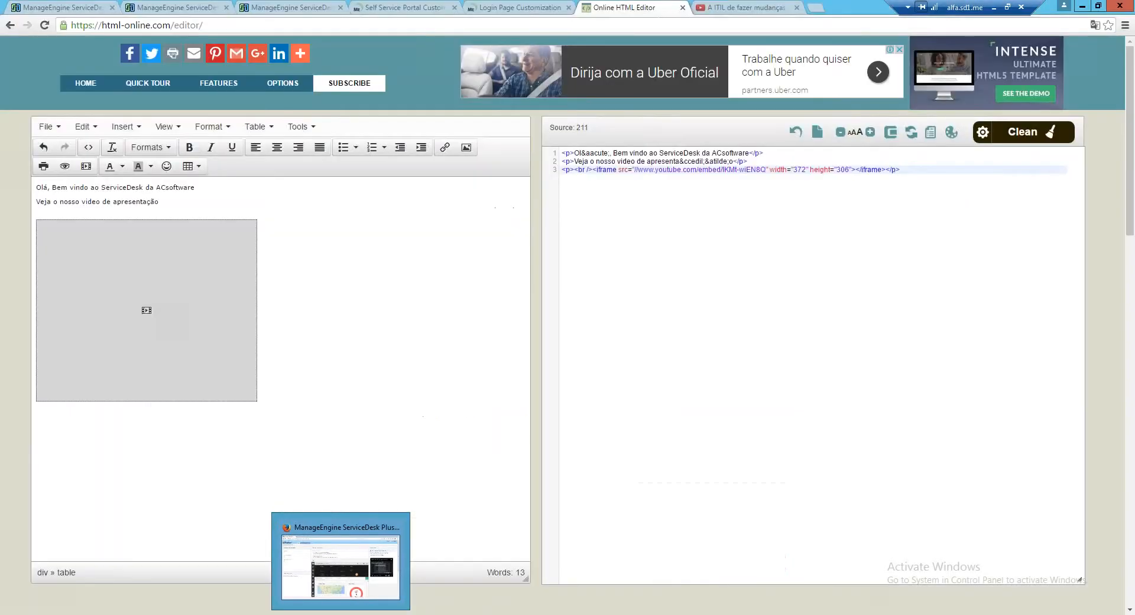
pyautogui.click(281, 6)
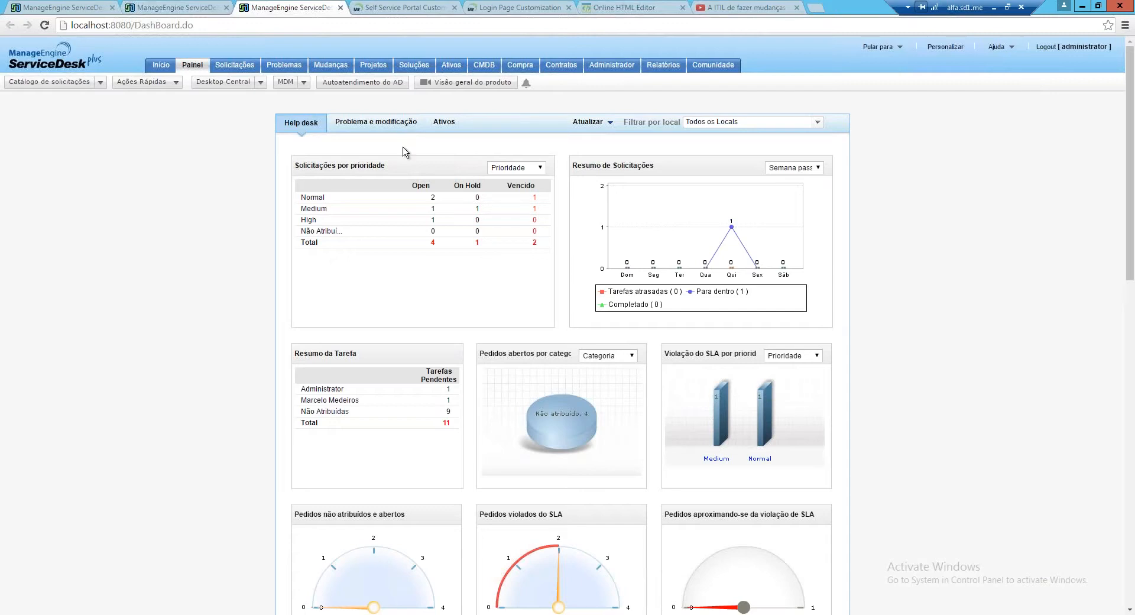
pyautogui.scroll(-1, 402, 147)
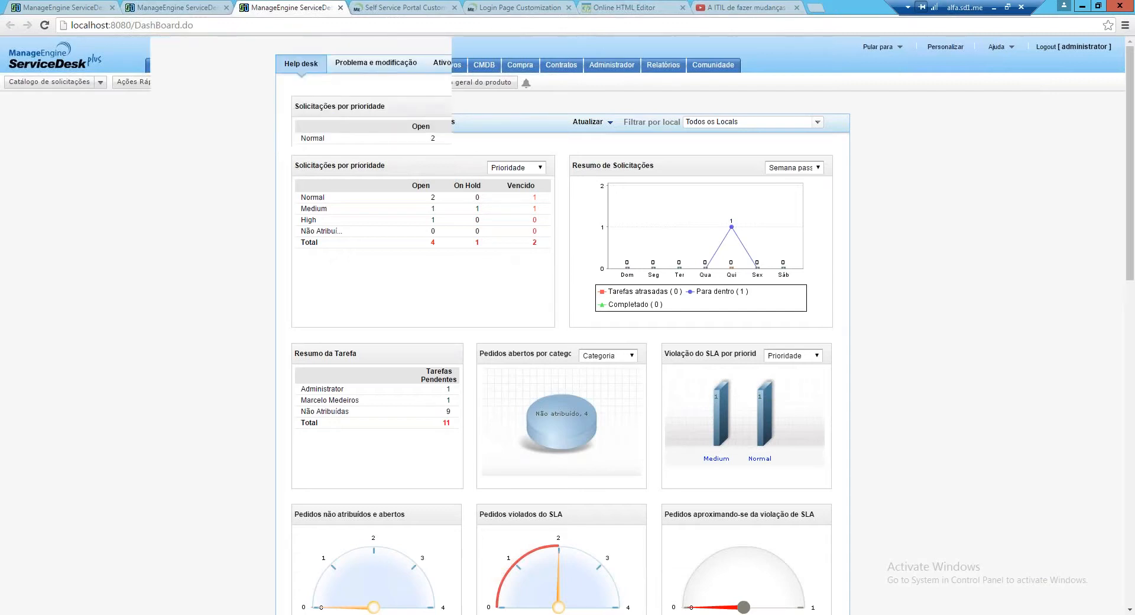
pyautogui.scroll(-1, 727, 304)
pyautogui.scroll(2, 726, 300)
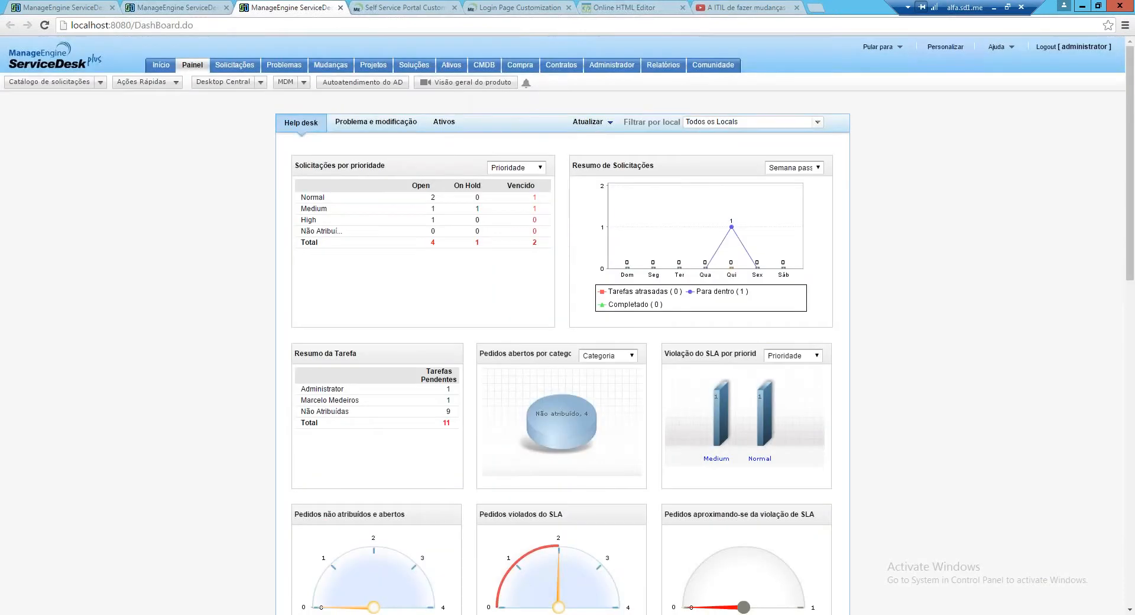
pyautogui.click(404, 8)
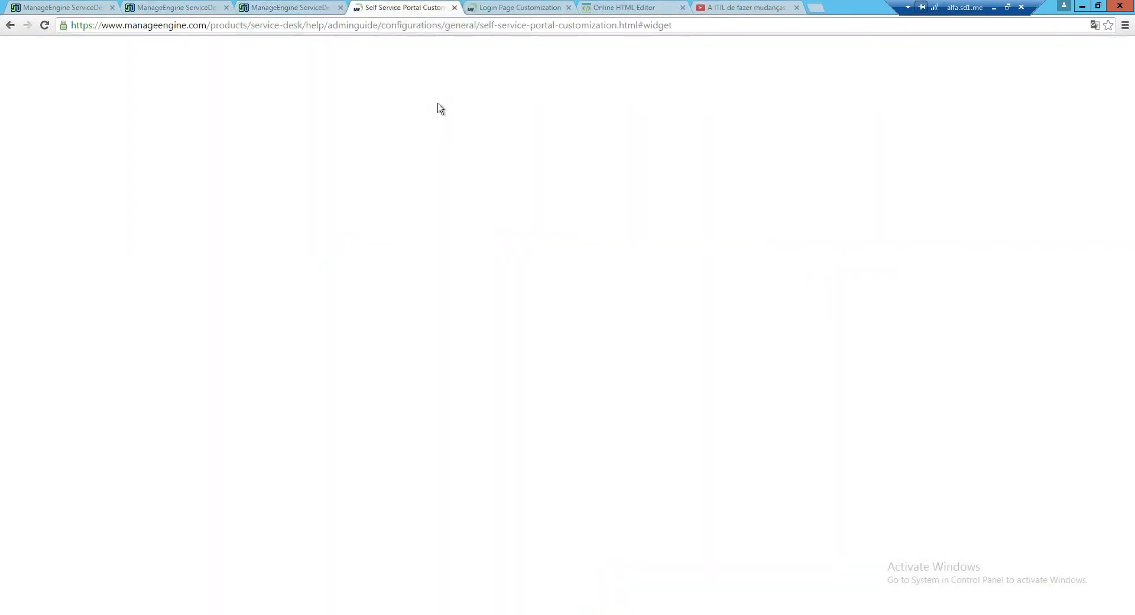
pyautogui.hotkey('ctrl', '1')
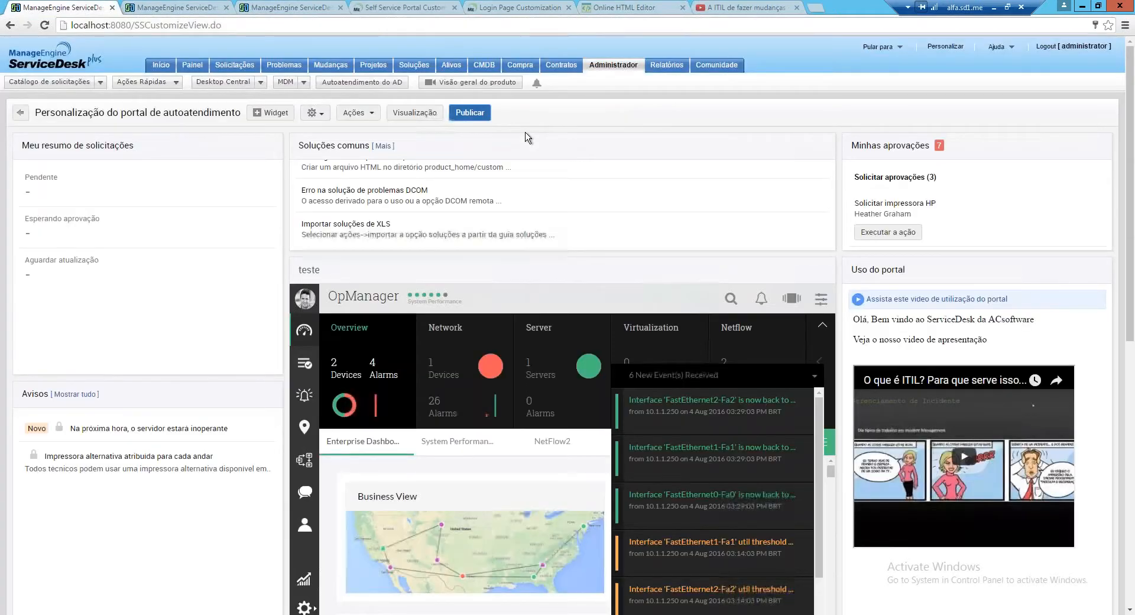
# From Administrador, open Configurações do portal de auto-atendimento under Configurações Gerais
pyautogui.click(620, 69)
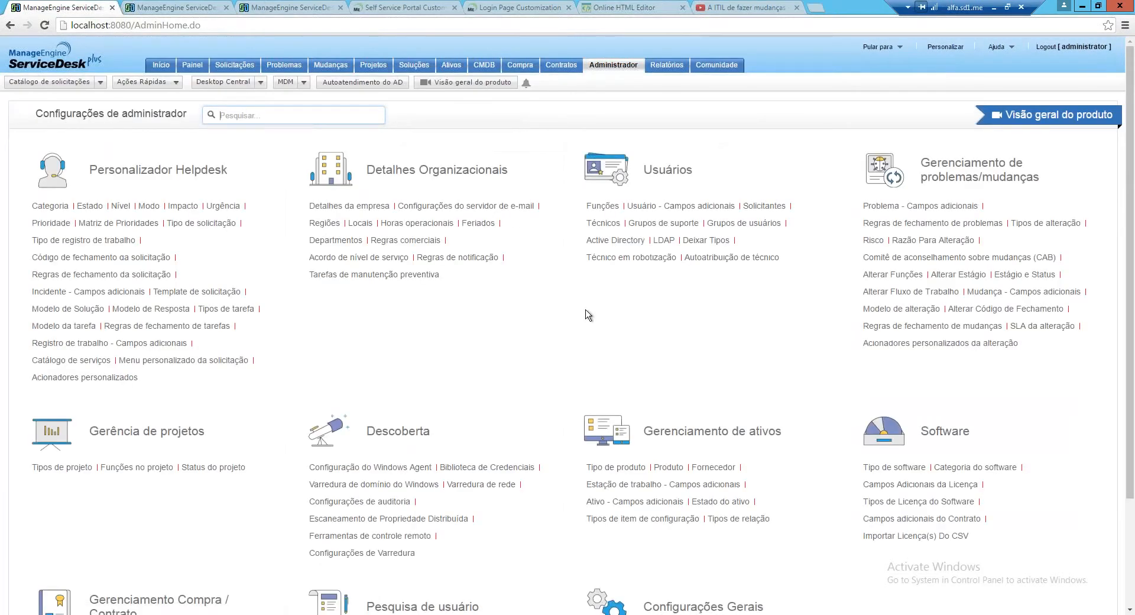
pyautogui.scroll(-2, 589, 315)
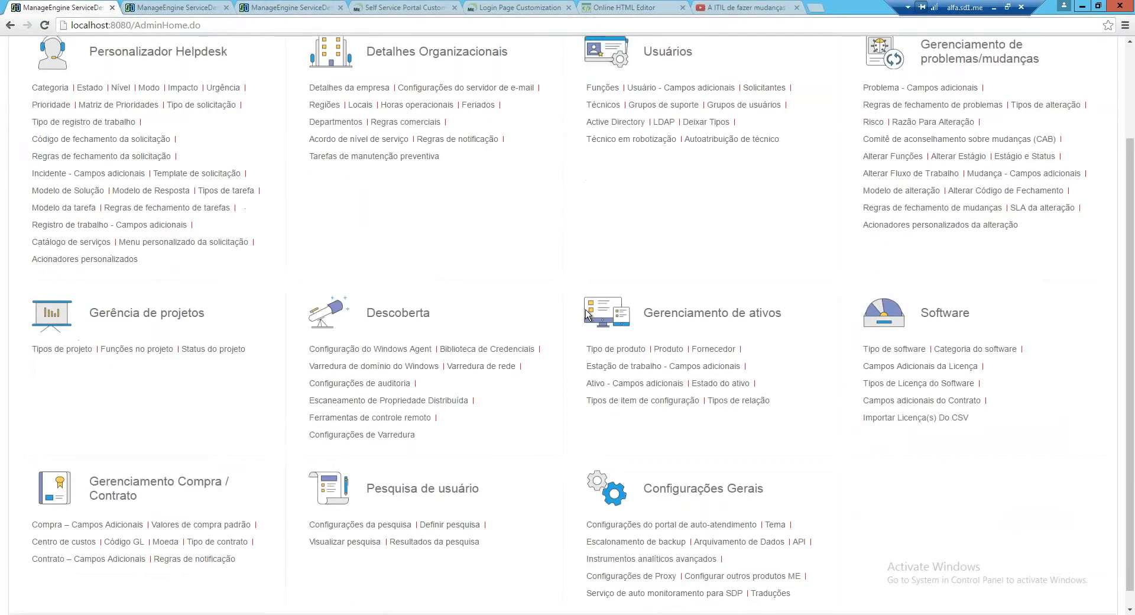
pyautogui.click(587, 314)
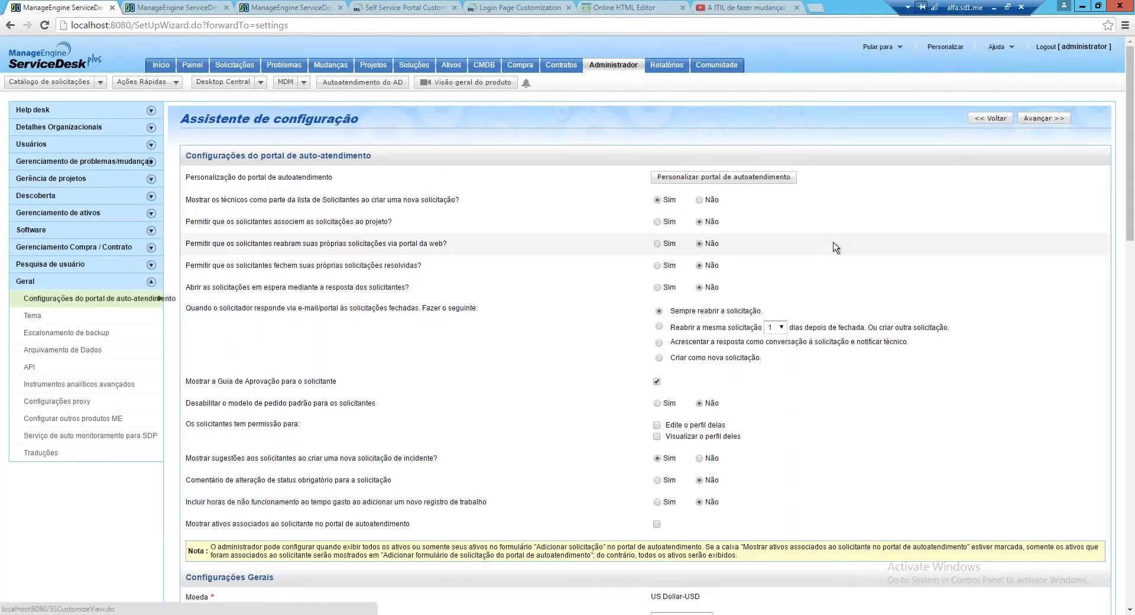
# Scroll through the portal settings and logo import section, then back to the top
pyautogui.scroll(-1, 835, 247)
pyautogui.scroll(-9, 836, 251)
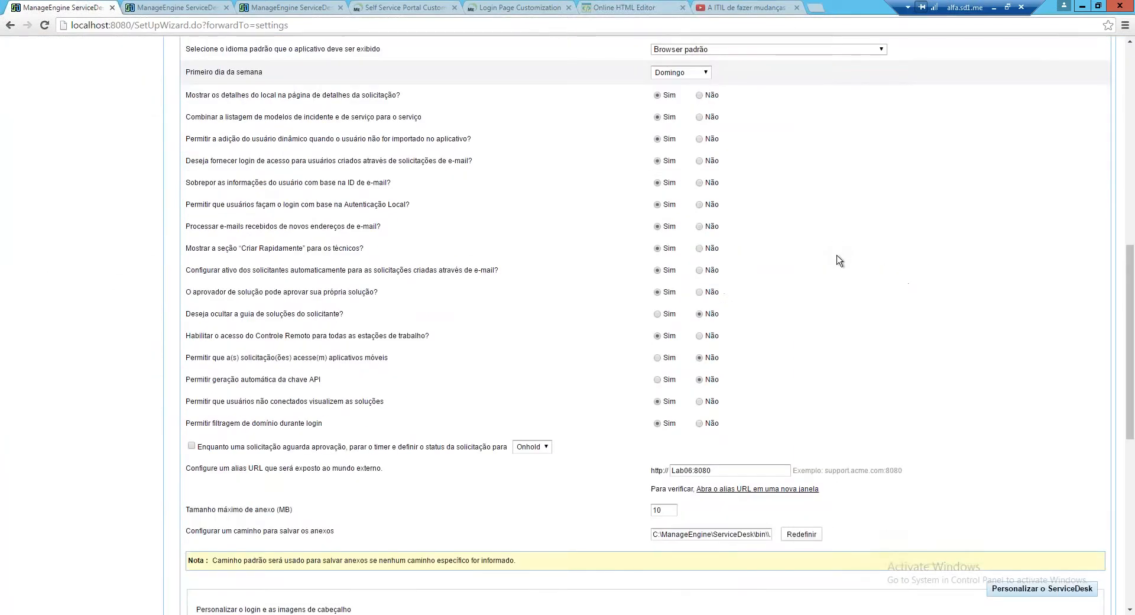
pyautogui.scroll(-7, 839, 260)
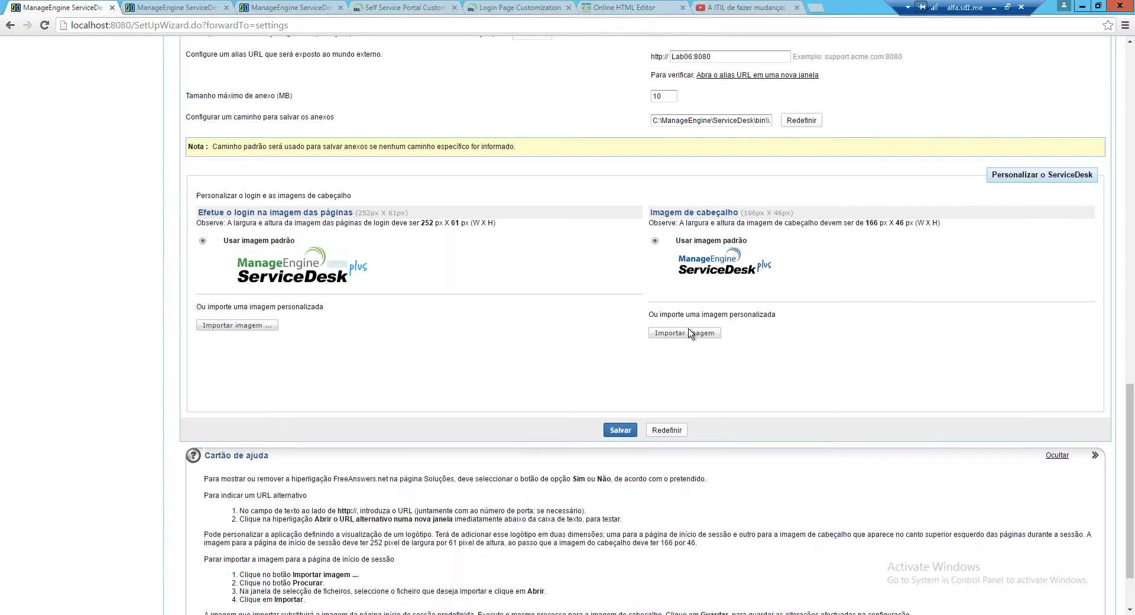
pyautogui.scroll(-1, 688, 334)
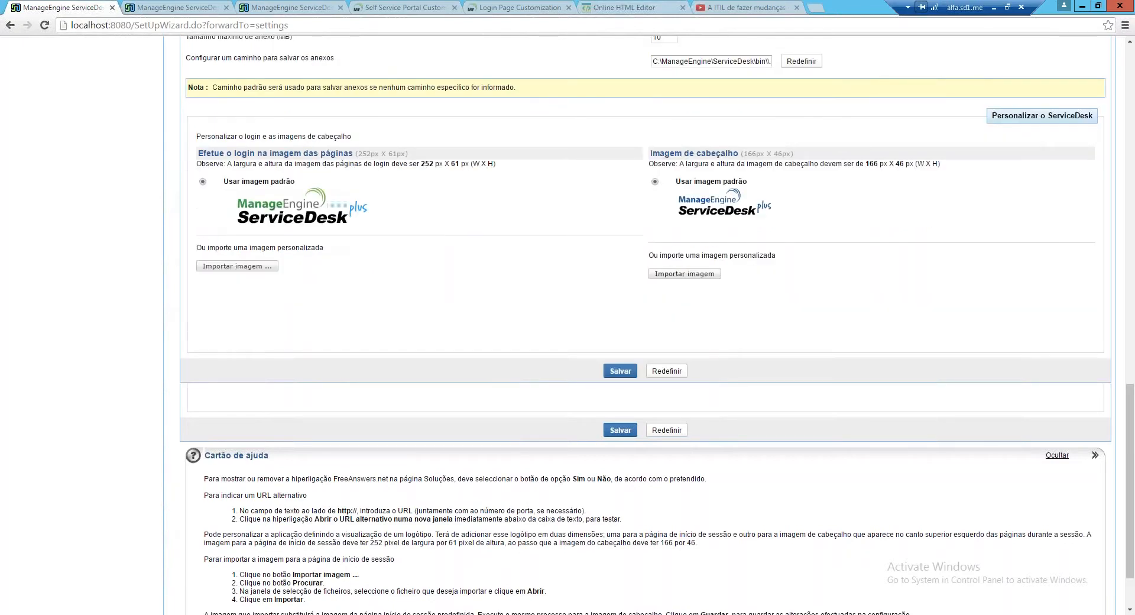
pyautogui.scroll(-1, 689, 334)
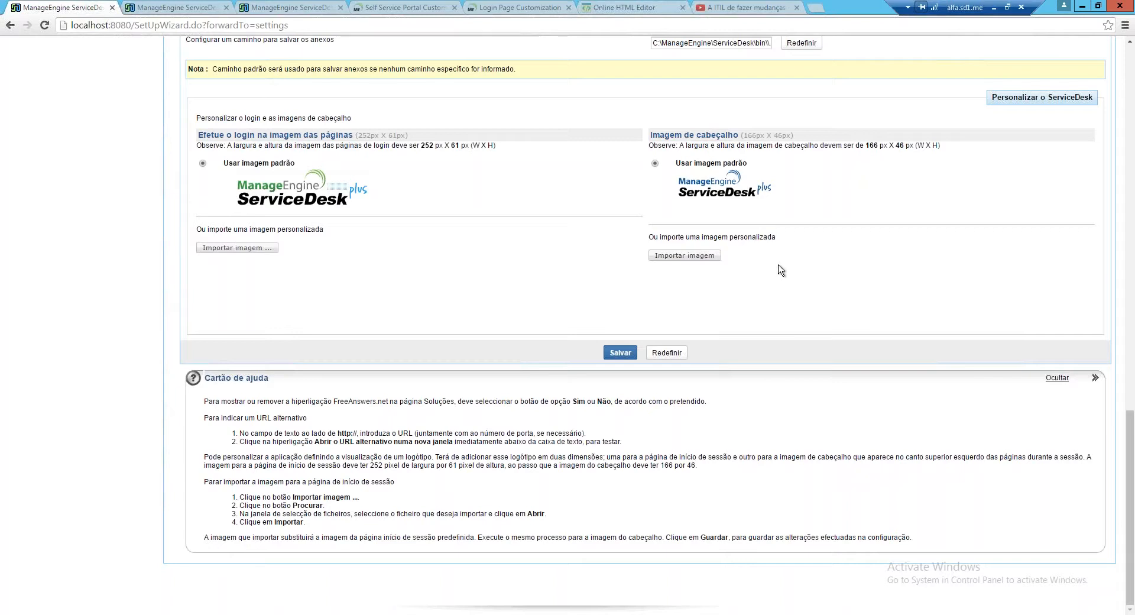
pyautogui.scroll(1, 781, 271)
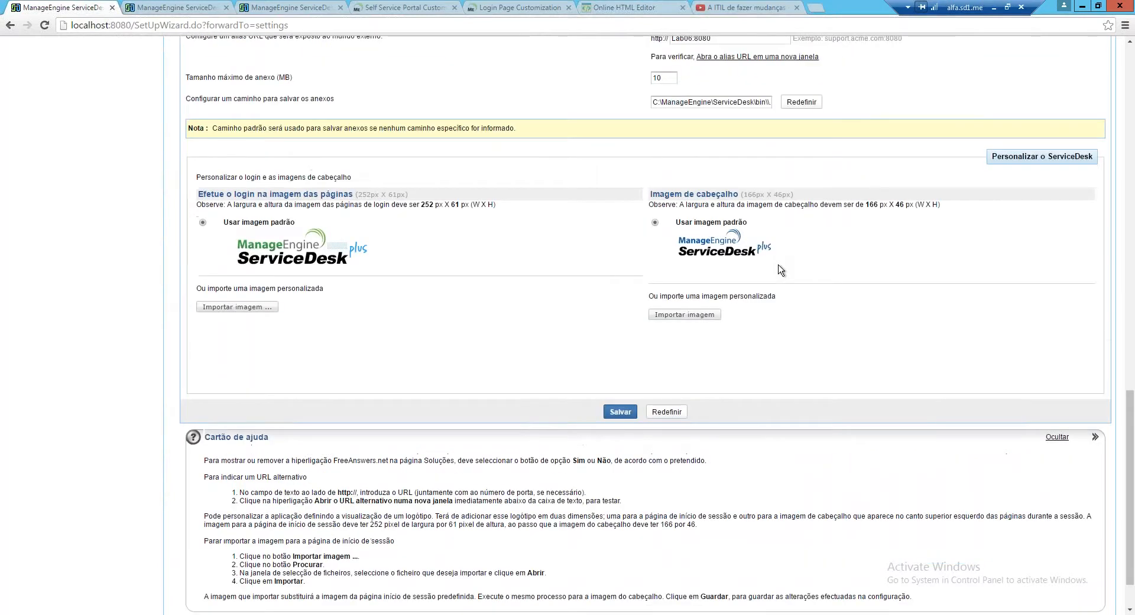
pyautogui.scroll(1, 781, 270)
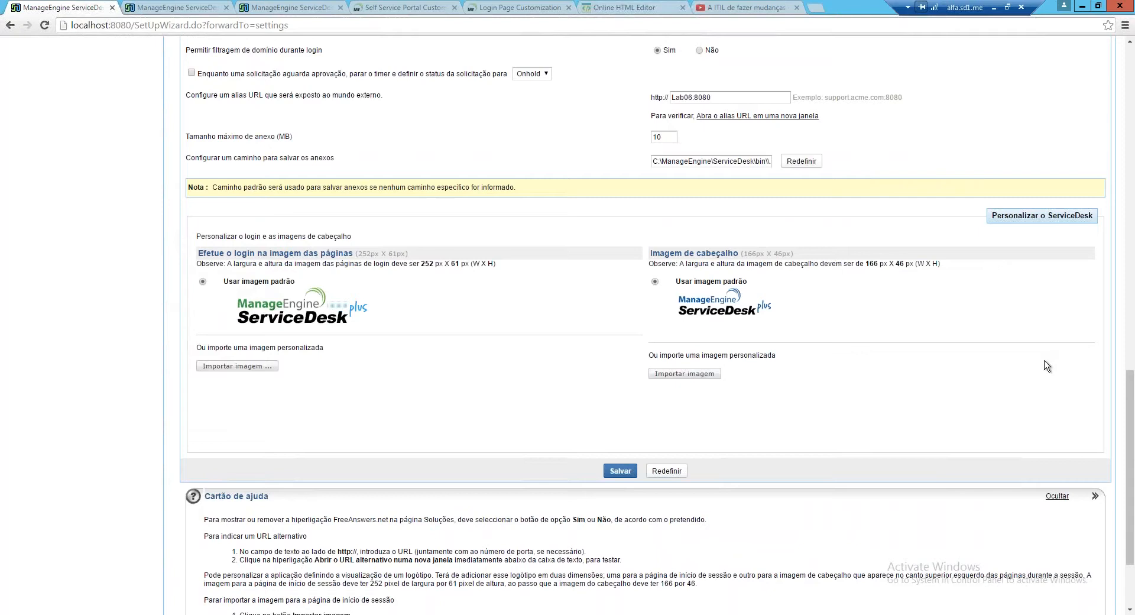
pyautogui.scroll(1, 1046, 365)
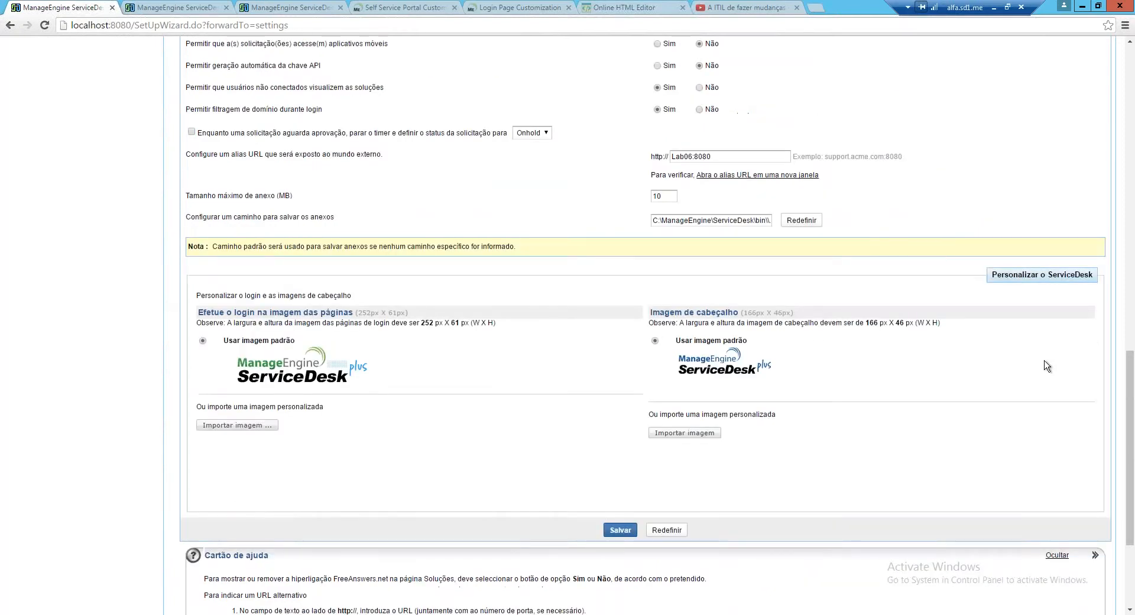
pyautogui.scroll(2, 1047, 365)
pyautogui.scroll(2, 1047, 366)
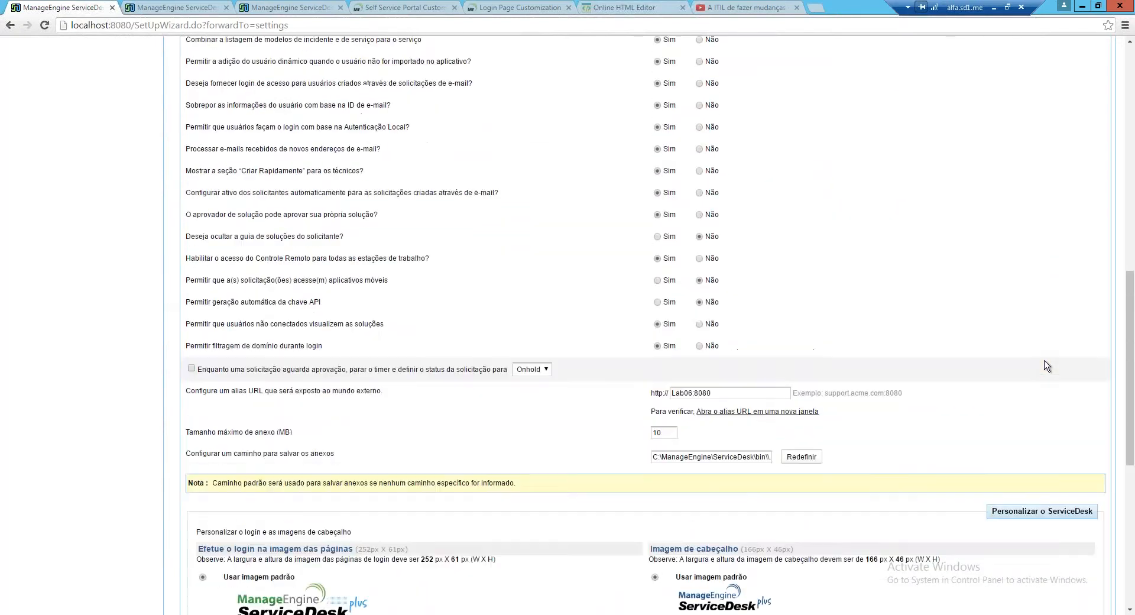
pyautogui.scroll(2, 1047, 365)
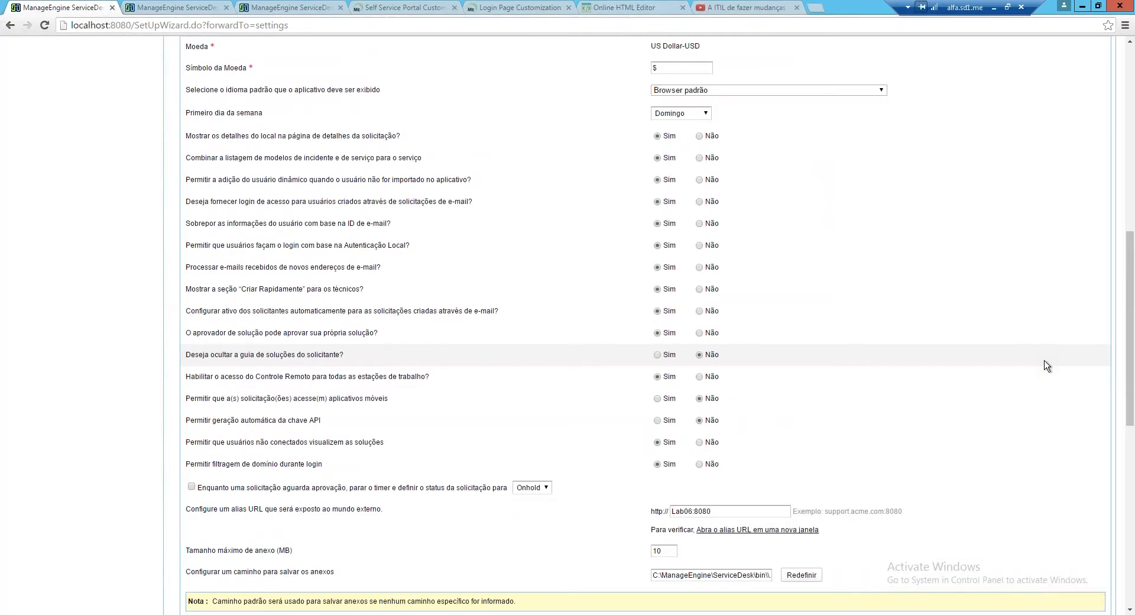
pyautogui.scroll(3, 1046, 366)
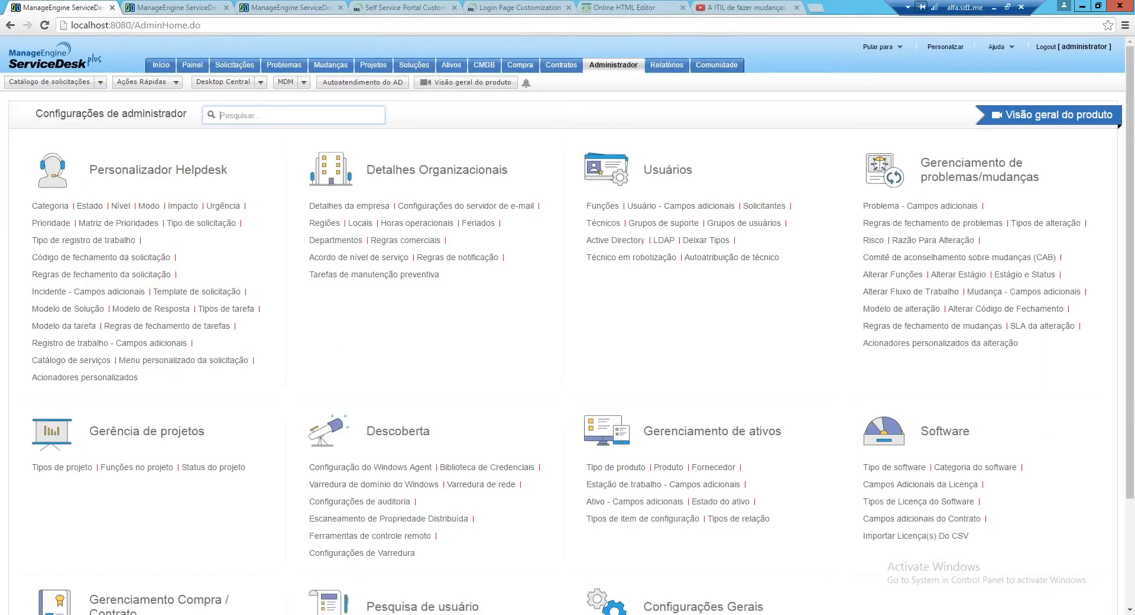
# Search the admin settings for 'cata' and open Catálogo de serviços
pyautogui.write('cata')
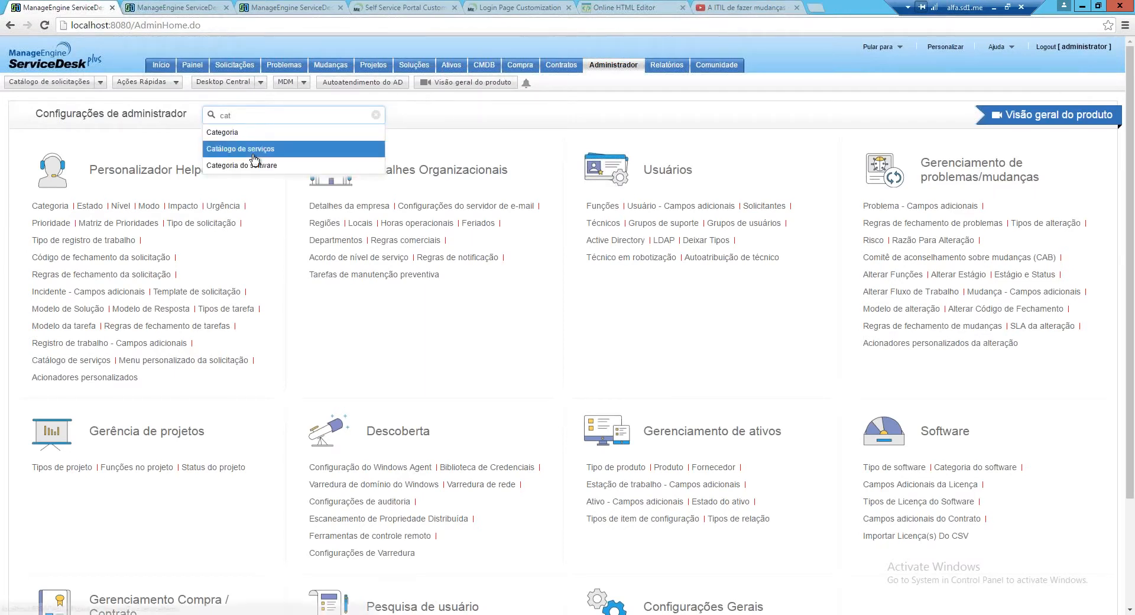
pyautogui.click(260, 155)
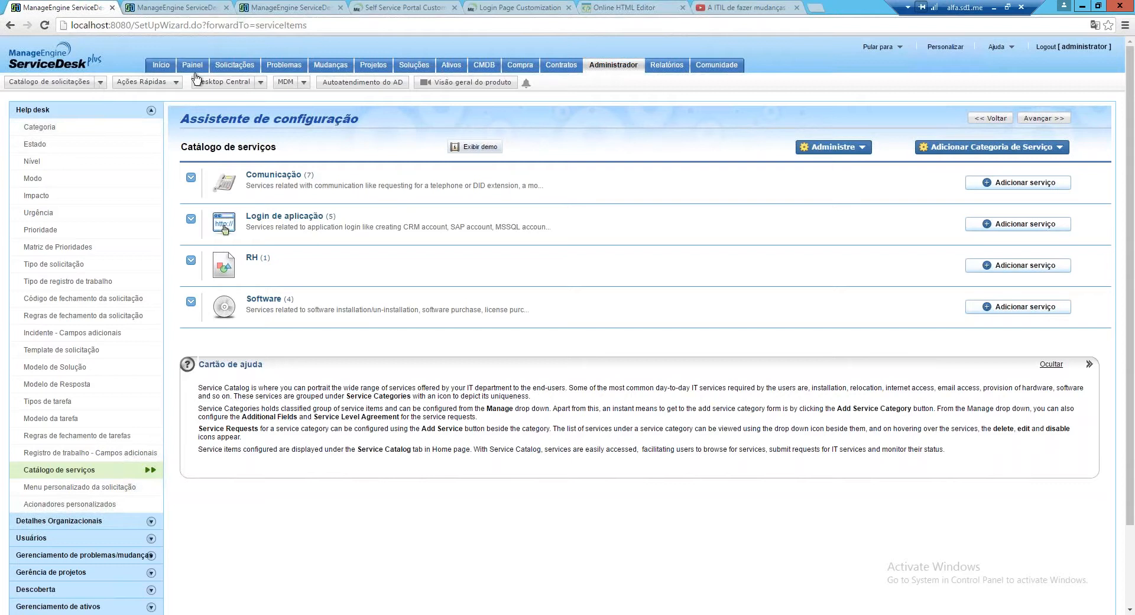
# Browse the Comunicação templates and the all-templates page, then edit Request a BlackBerry
pyautogui.click(102, 83)
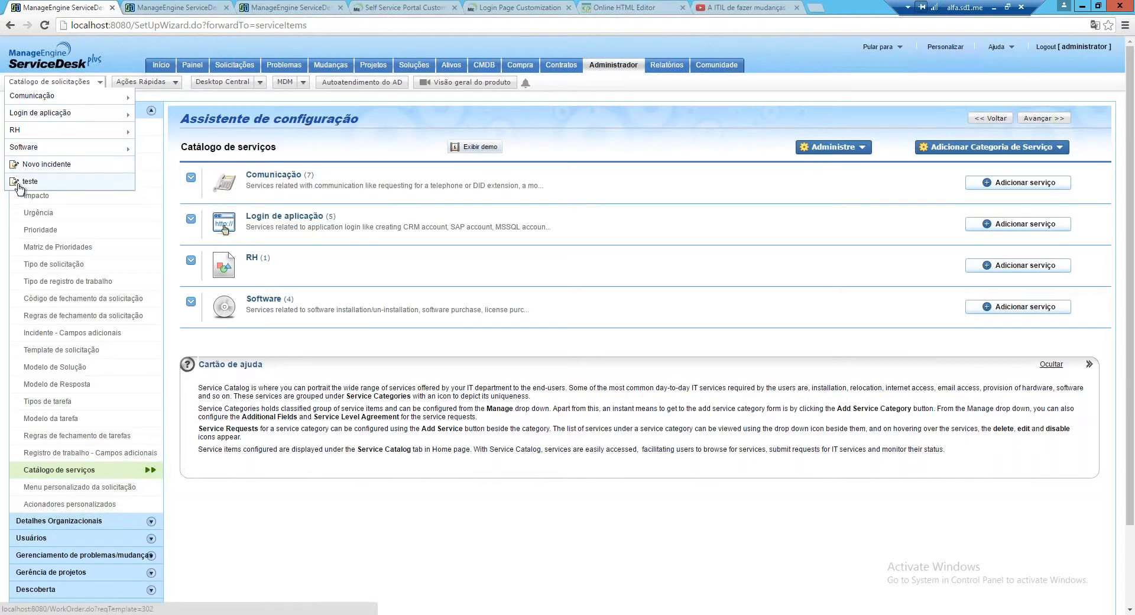
pyautogui.click(99, 86)
pyautogui.moveTo(106, 96)
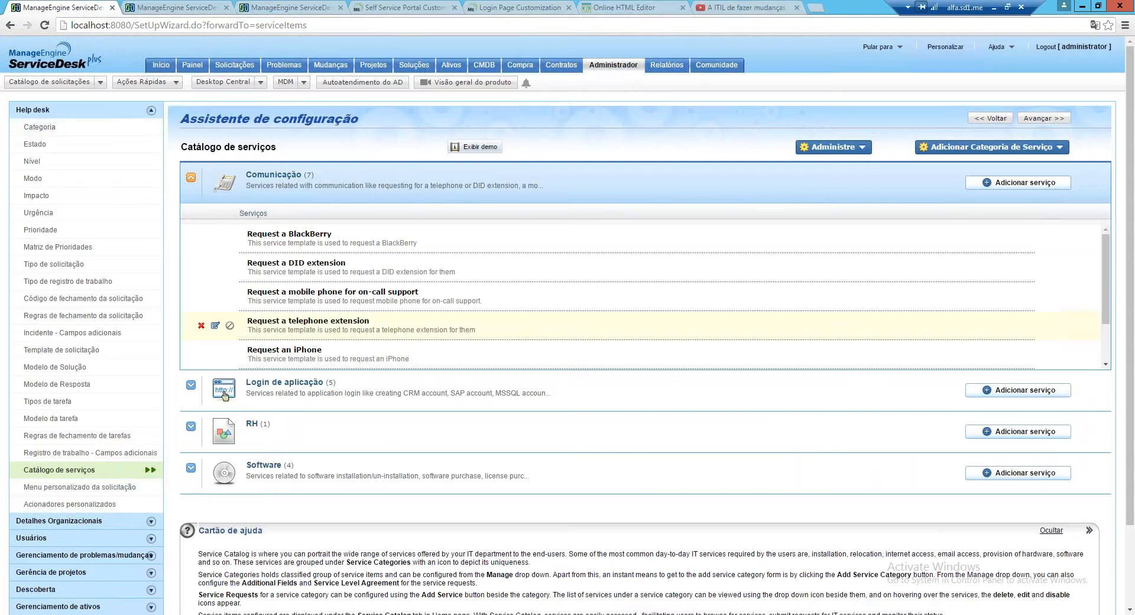
pyautogui.click(100, 84)
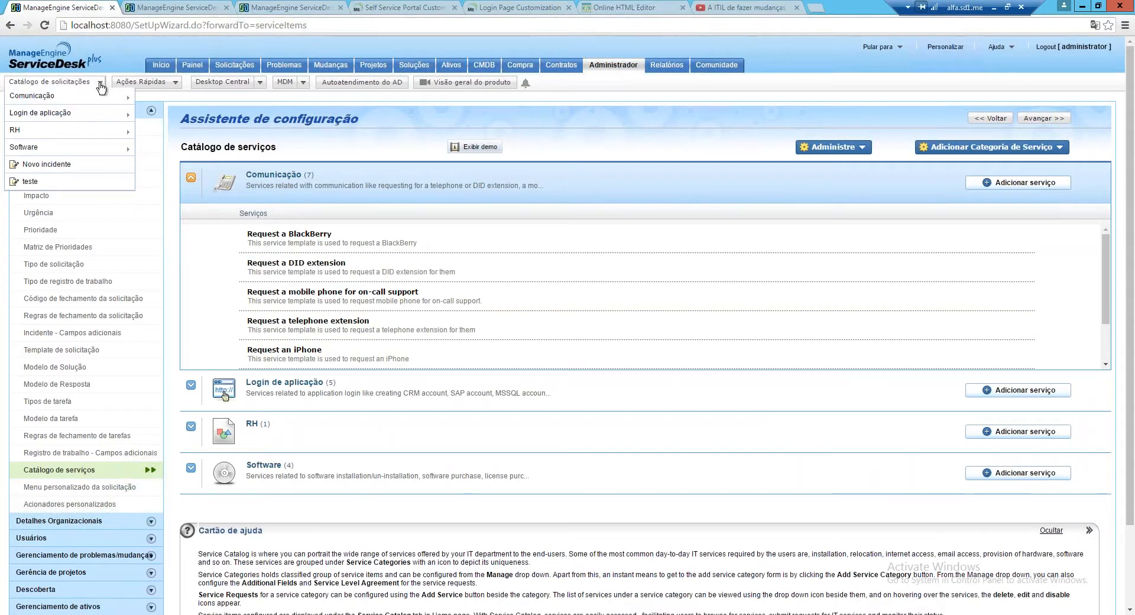
pyautogui.click(67, 87)
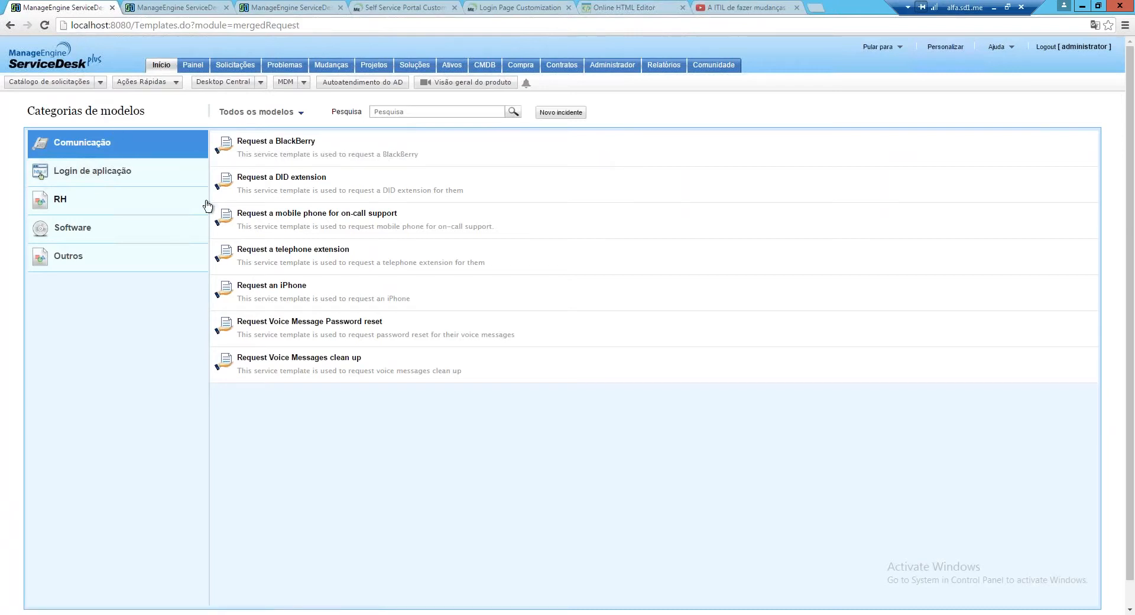
pyautogui.hotkey('alt', 'Left')
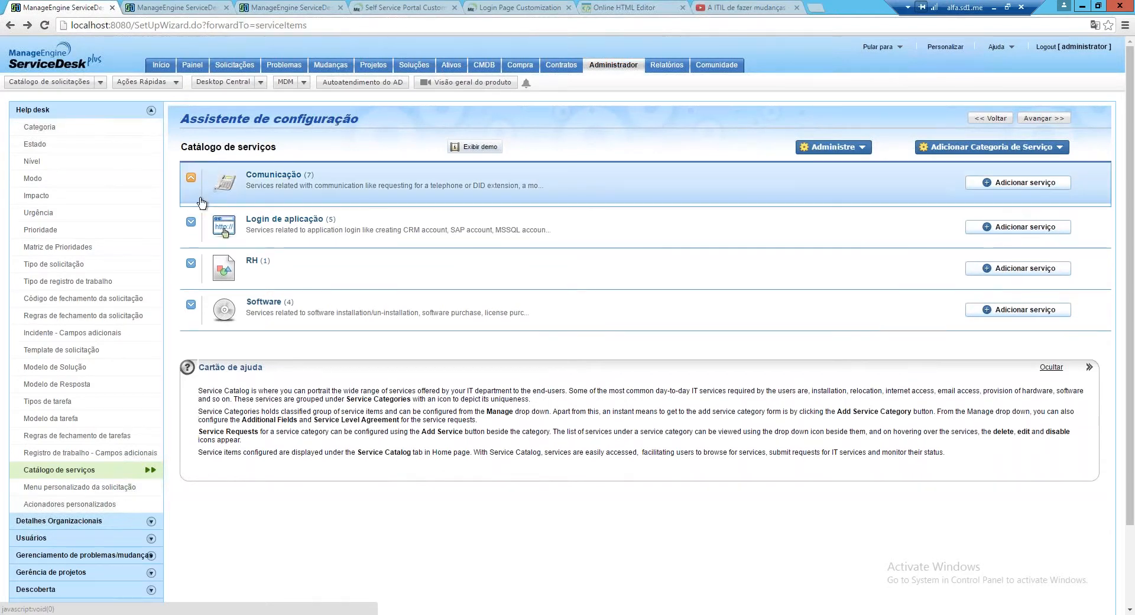
pyautogui.click(215, 238)
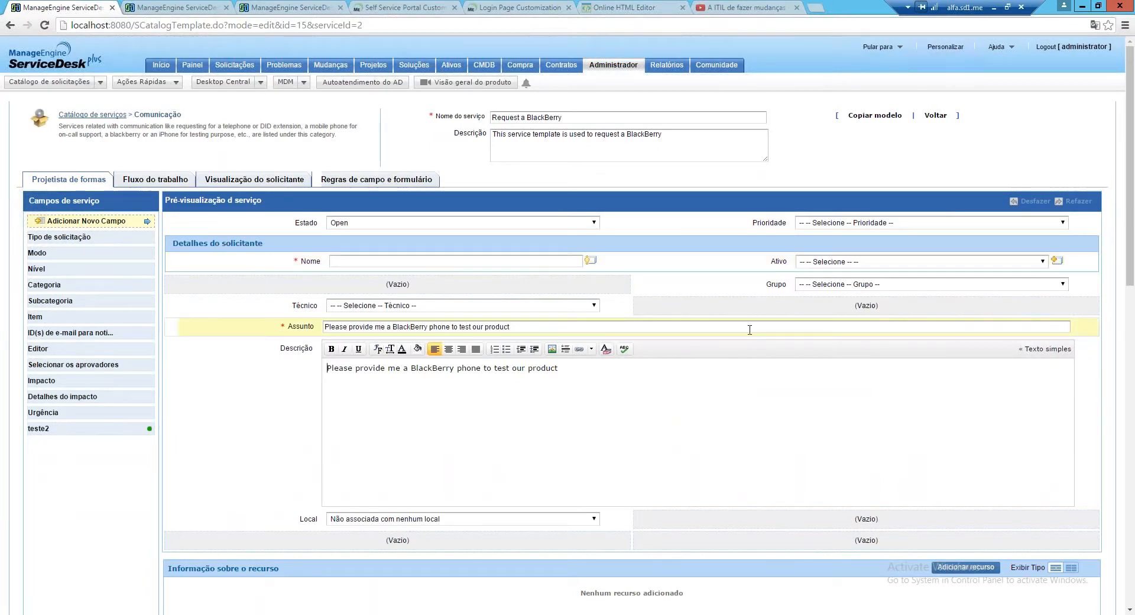
# Add the Nível field to the BlackBerry form above the requester details
pyautogui.scroll(-1, 749, 329)
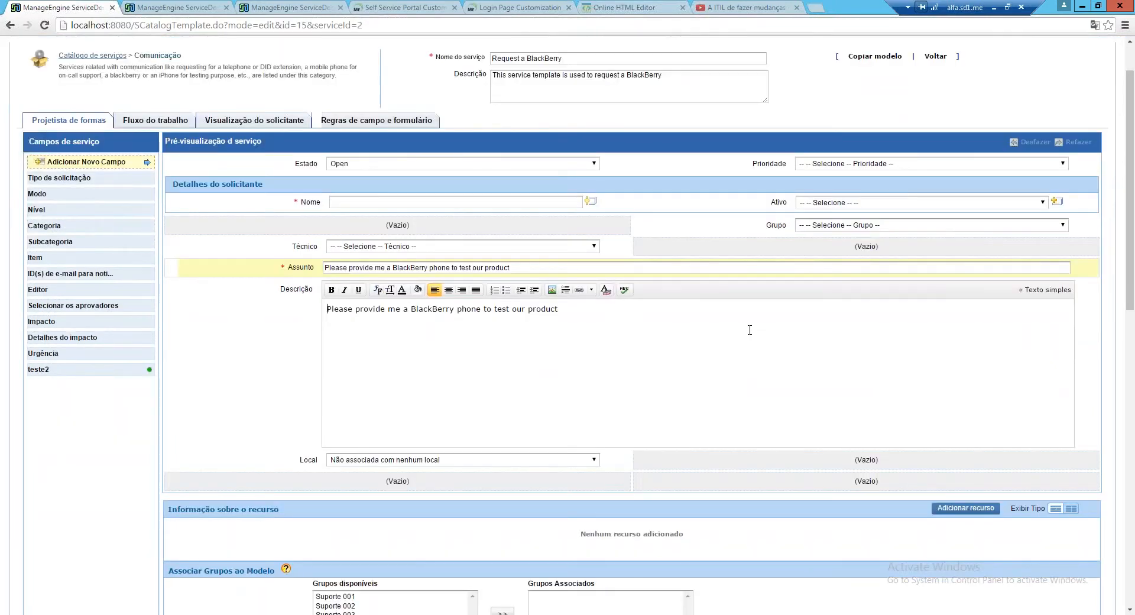
pyautogui.scroll(-1, 750, 329)
pyautogui.scroll(-2, 764, 359)
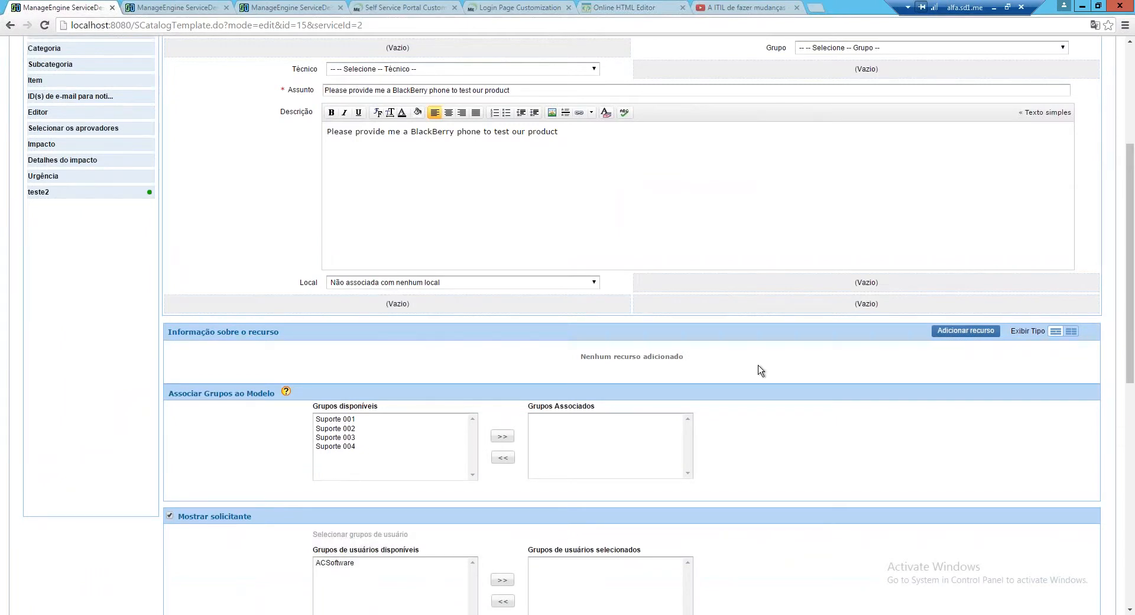
pyautogui.scroll(-3, 757, 375)
pyautogui.scroll(5, 758, 375)
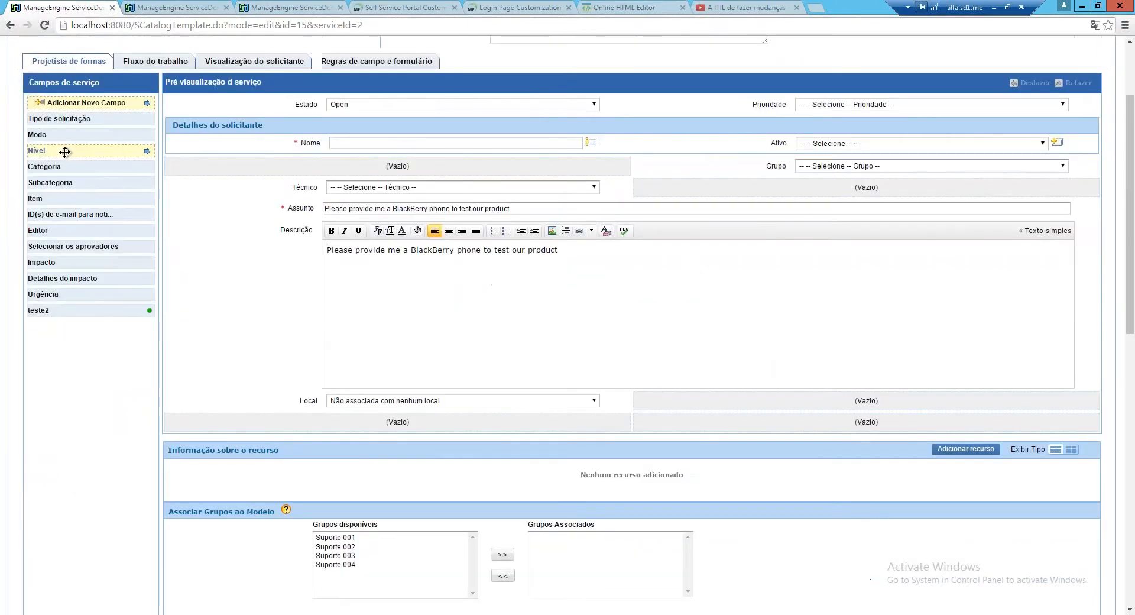
pyautogui.moveTo(68, 152); pyautogui.dragTo(846, 102)
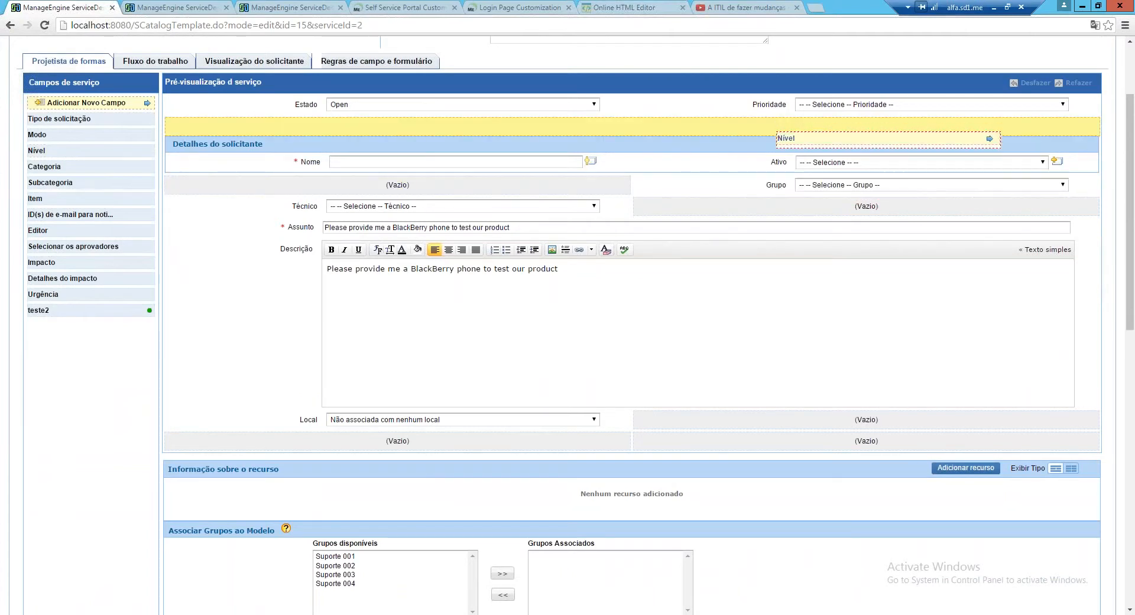
pyautogui.moveTo(780, 138); pyautogui.dragTo(780, 126)
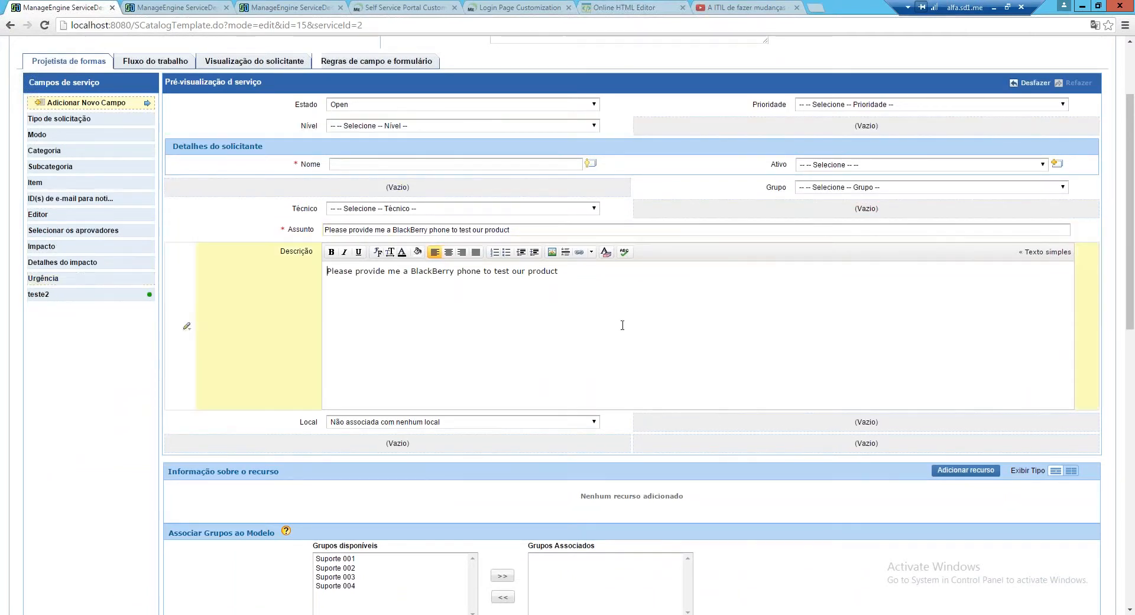
pyautogui.scroll(-4, 624, 329)
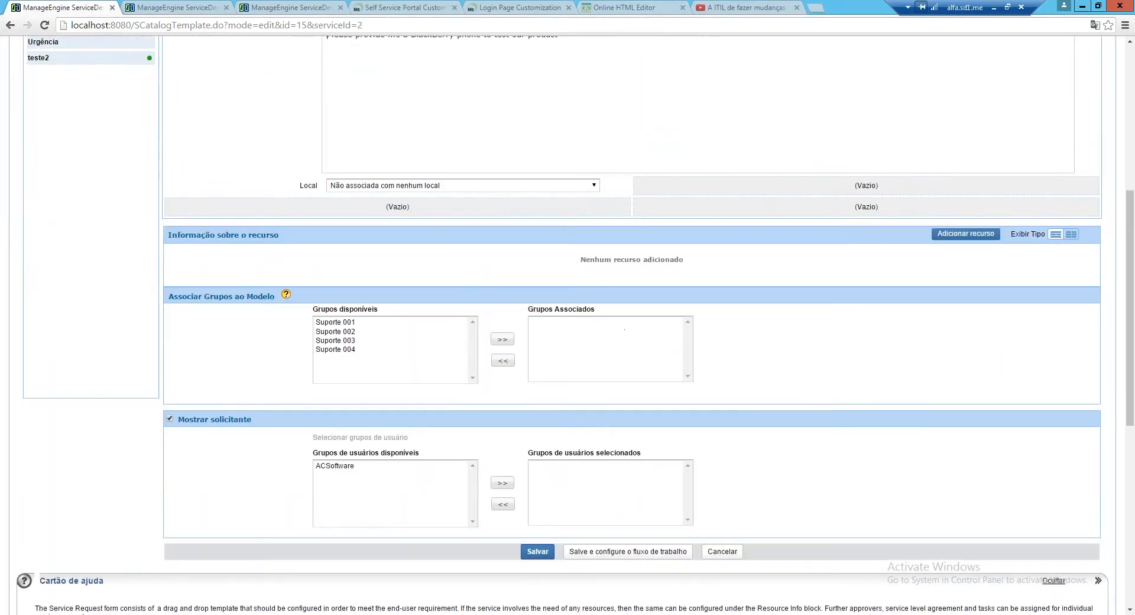
pyautogui.scroll(5, 624, 329)
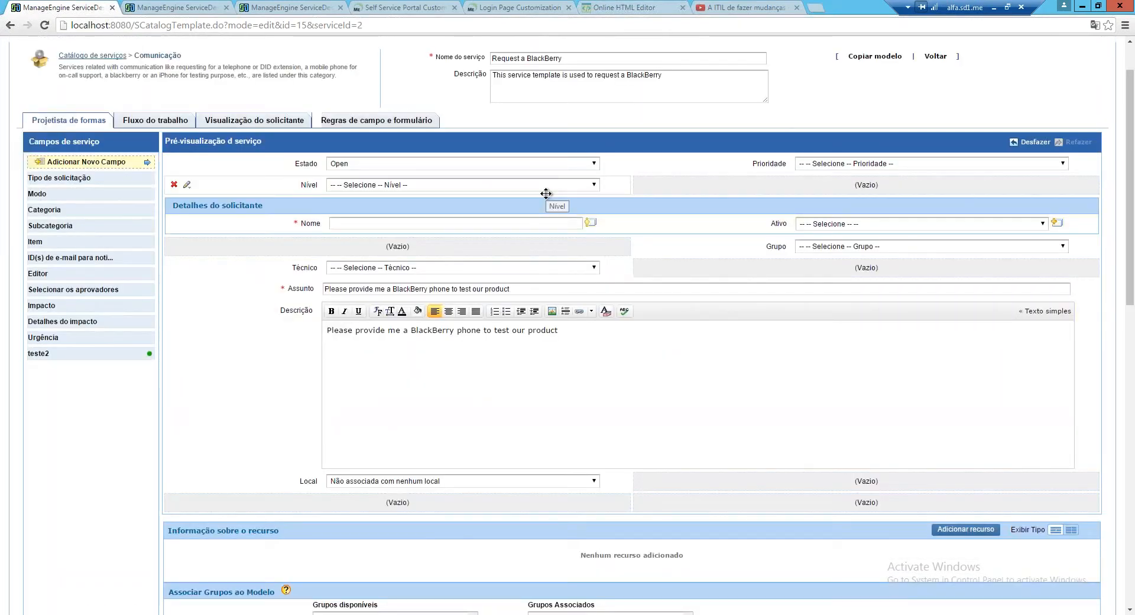
pyautogui.scroll(-1, 448, 360)
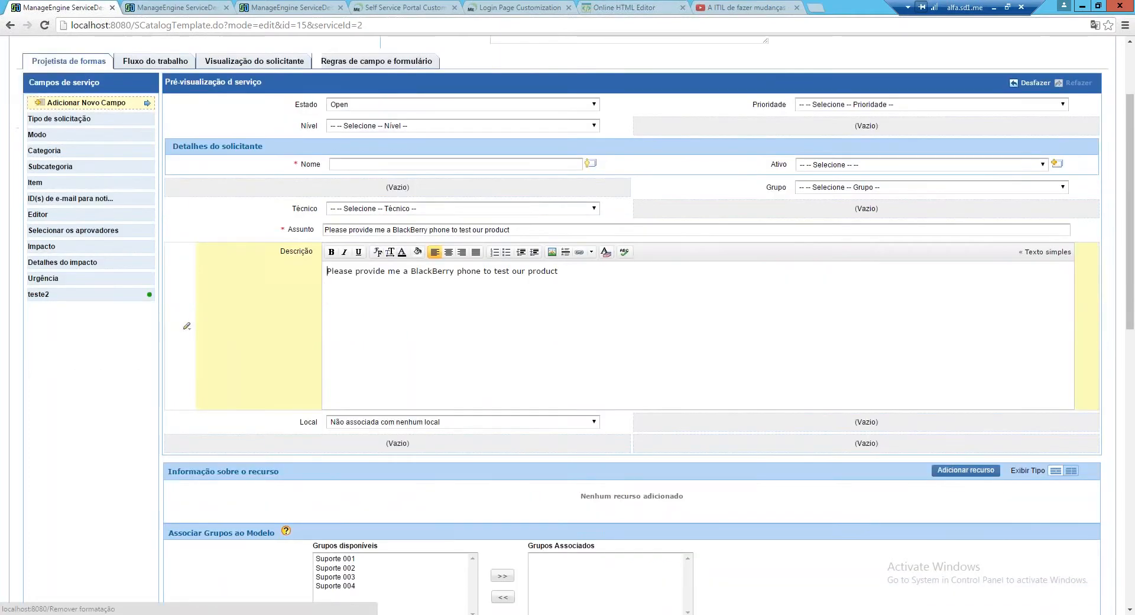
pyautogui.scroll(-2, 448, 360)
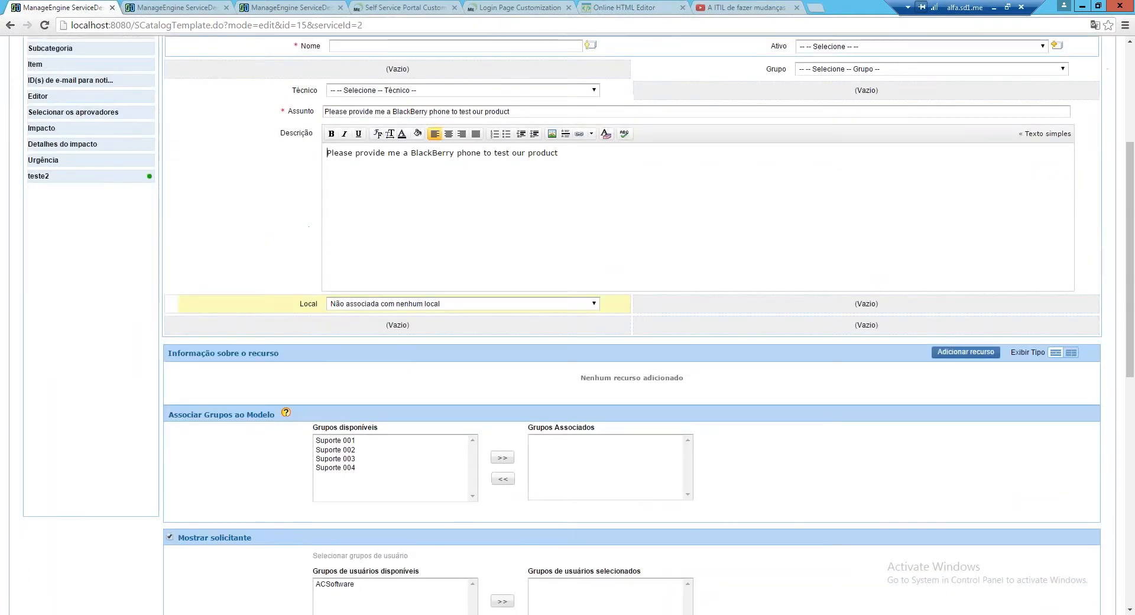
pyautogui.scroll(-1, 568, 325)
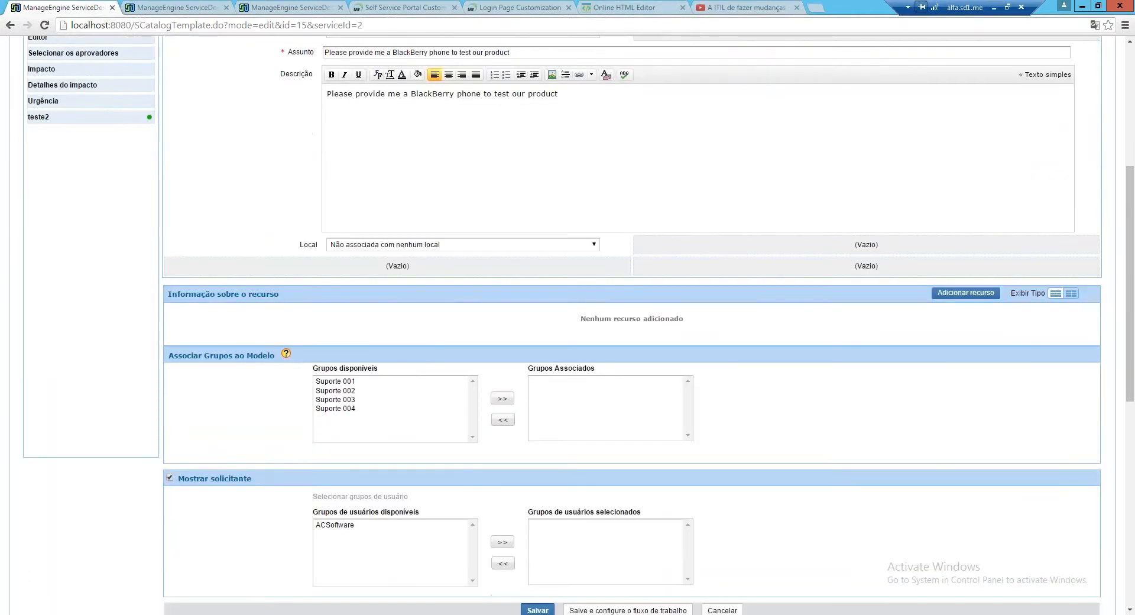
pyautogui.scroll(-3, 452, 525)
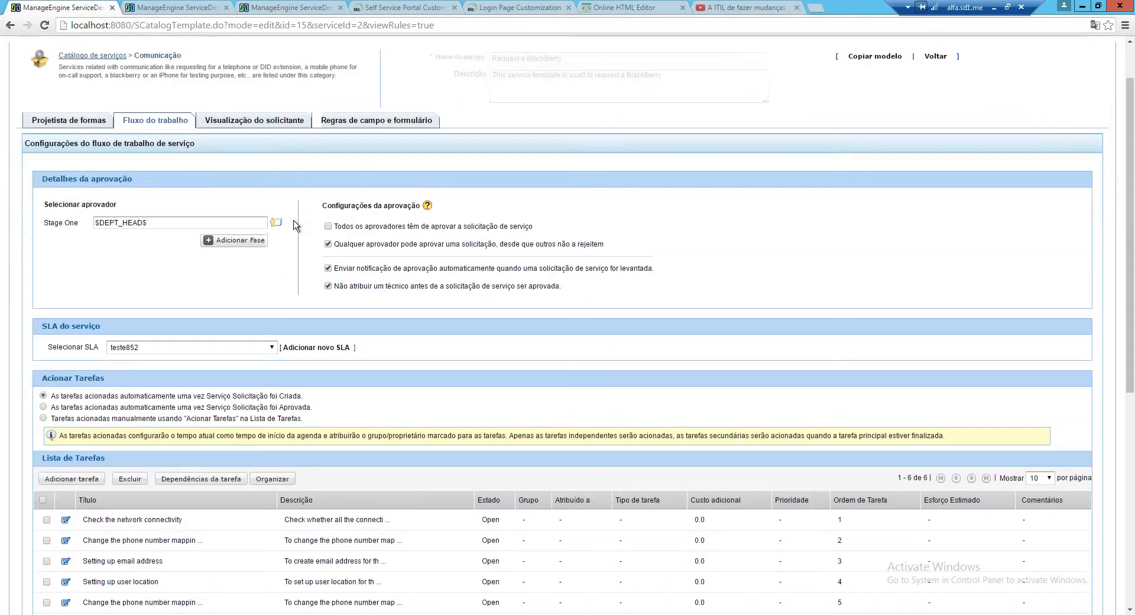
# Add approval stages Two and Three and require all approvers to approve
pyautogui.scroll(-1, 296, 225)
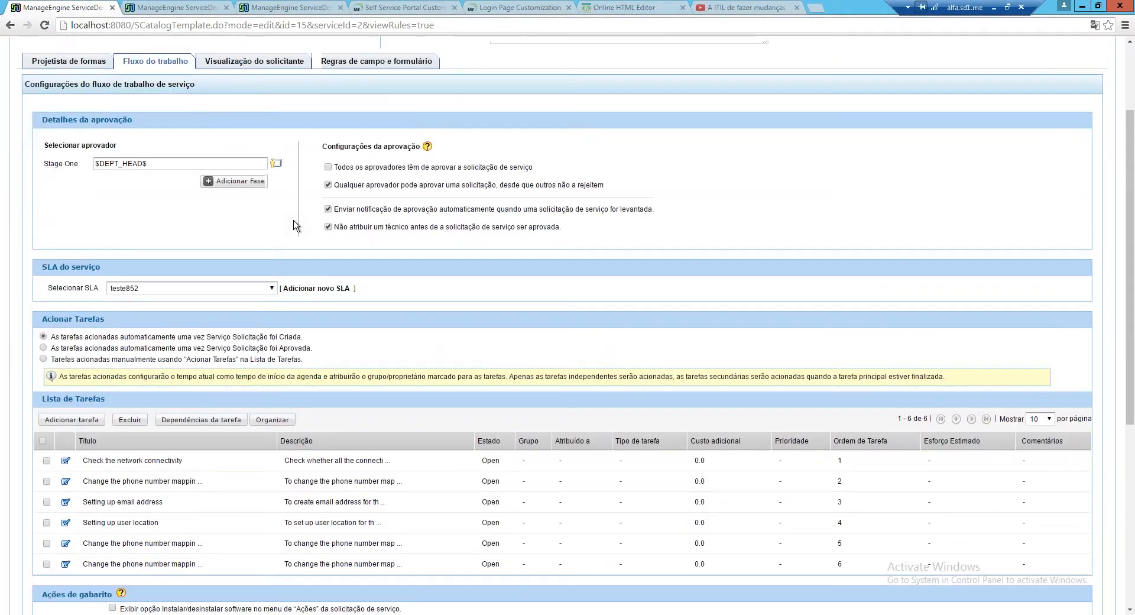
pyautogui.scroll(-1, 296, 225)
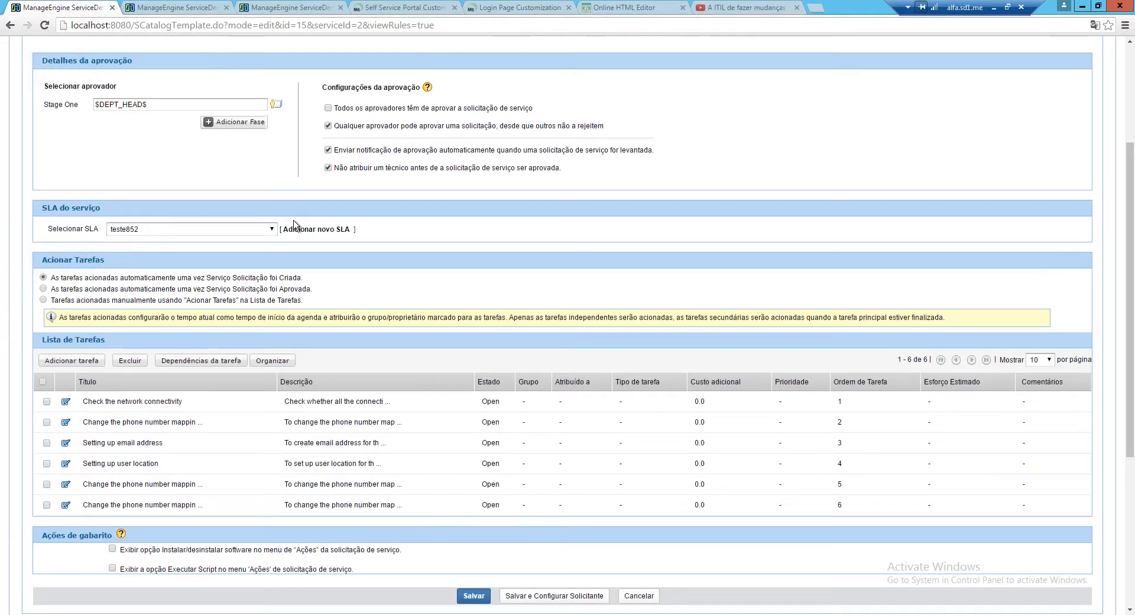
pyautogui.click(254, 122)
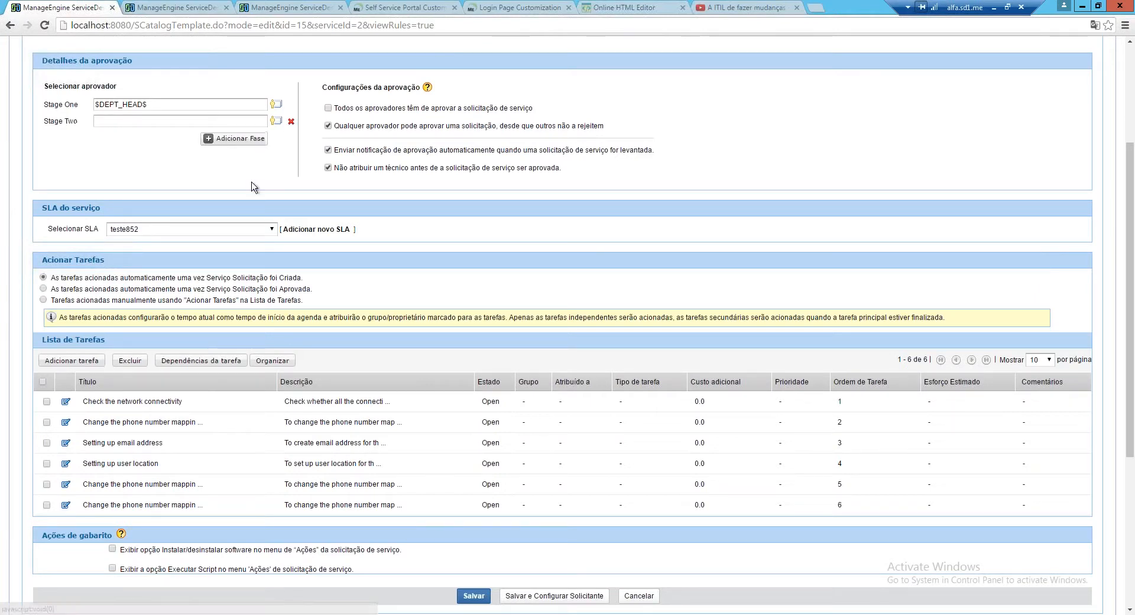
pyautogui.click(225, 141)
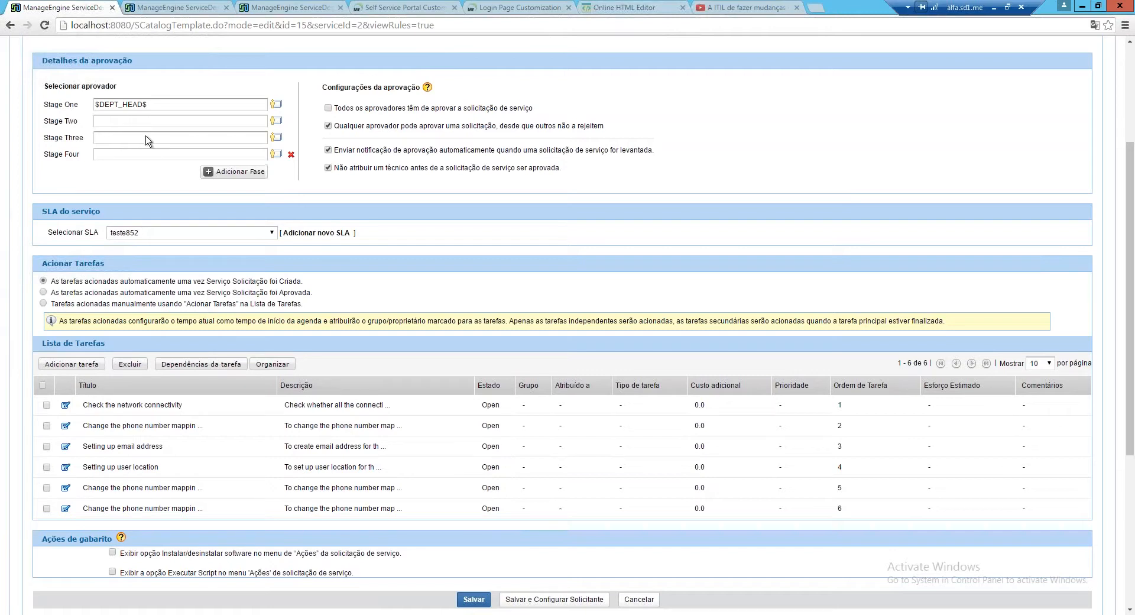
pyautogui.click(329, 108)
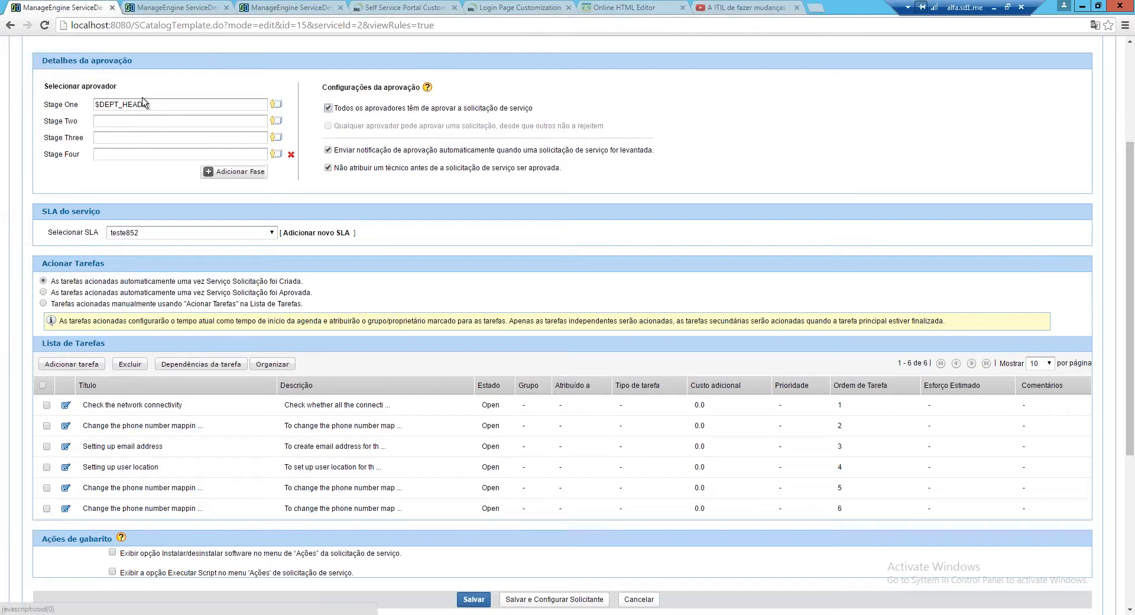
# Assign Administrator as the Stage Two approver and $REPORTING_TO$ as Stage Three
pyautogui.click(277, 120)
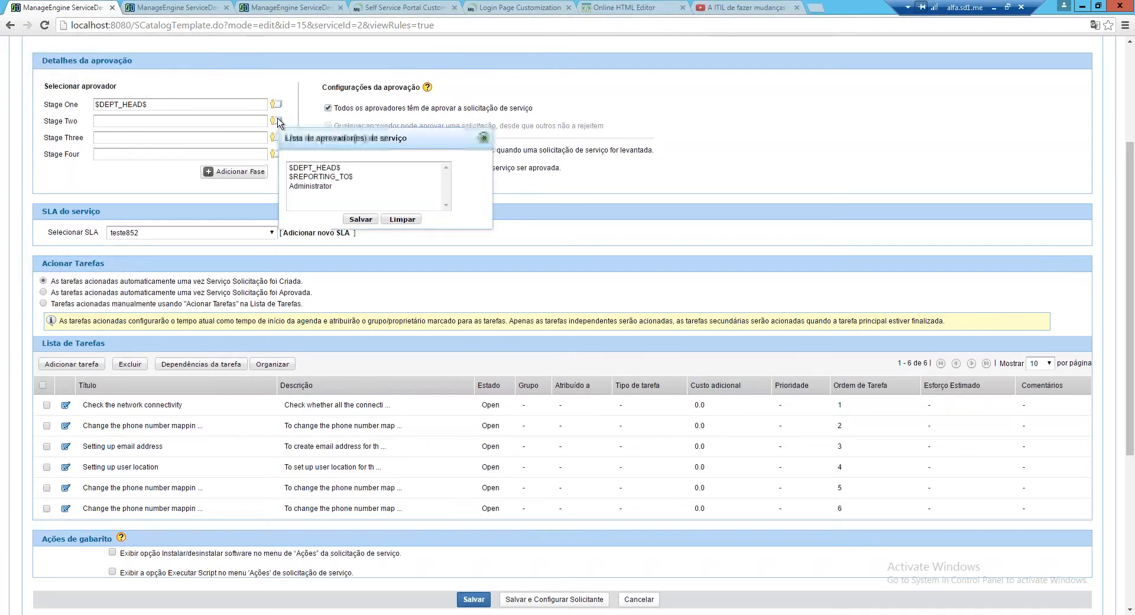
pyautogui.click(310, 186)
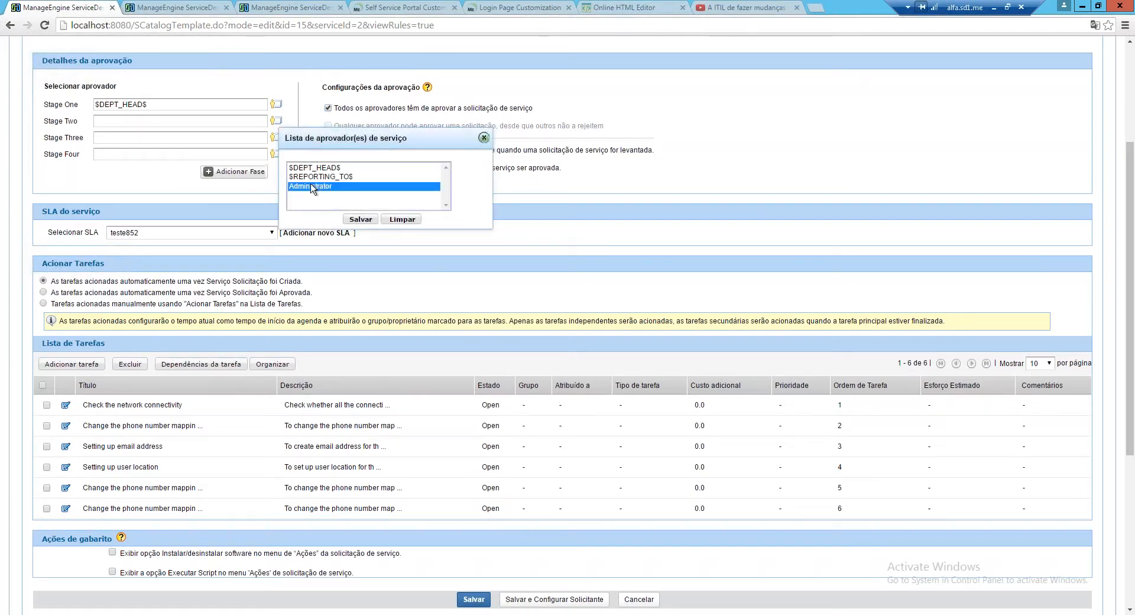
pyautogui.click(351, 220)
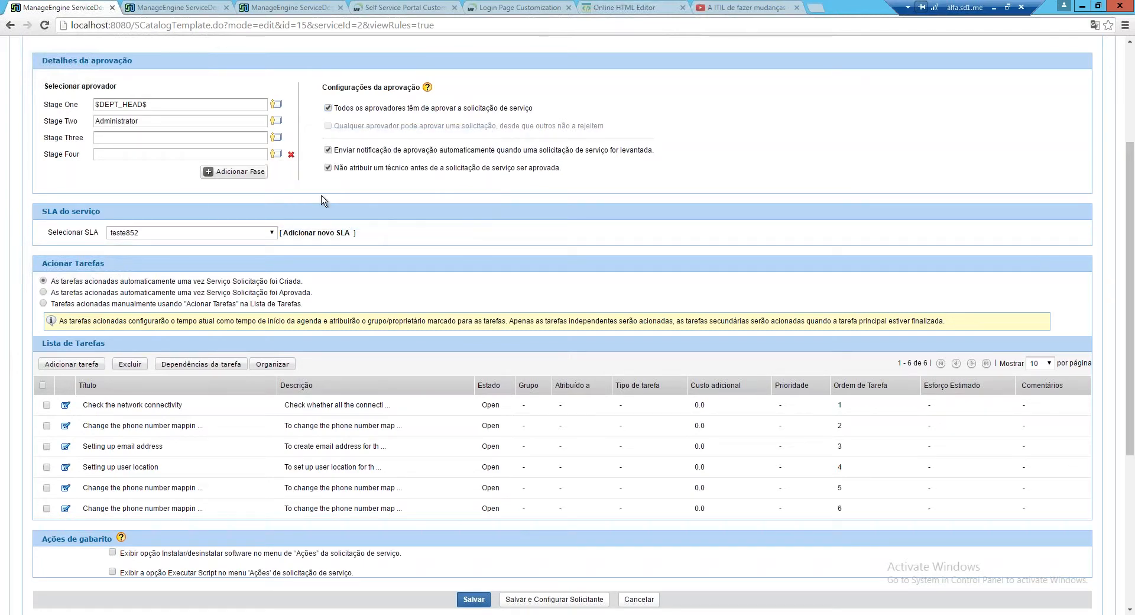
pyautogui.click(276, 137)
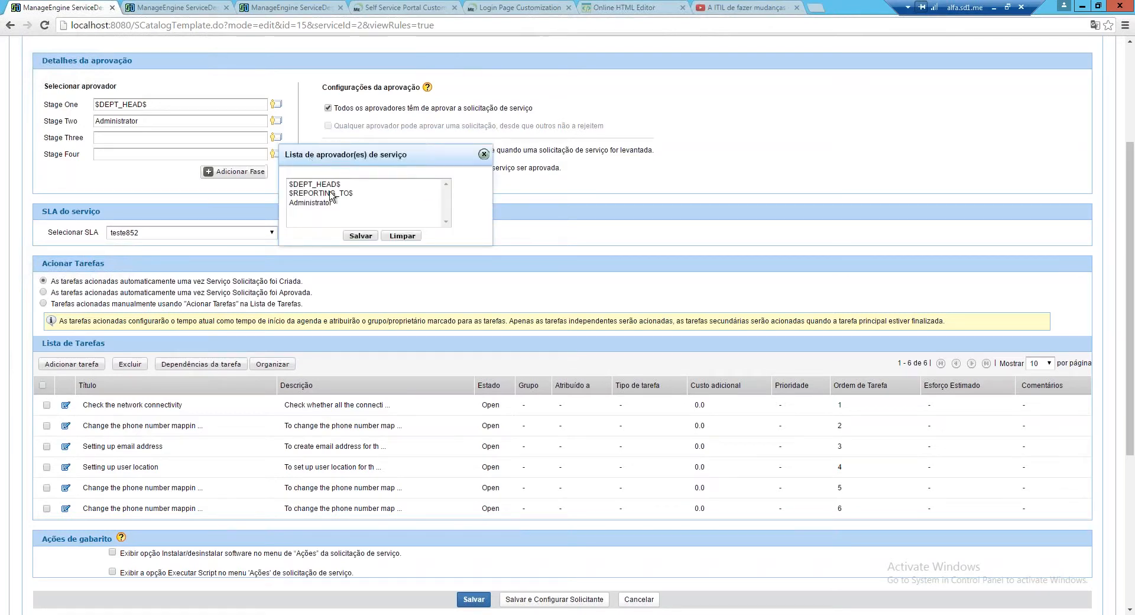
pyautogui.click(329, 194)
pyautogui.click(362, 236)
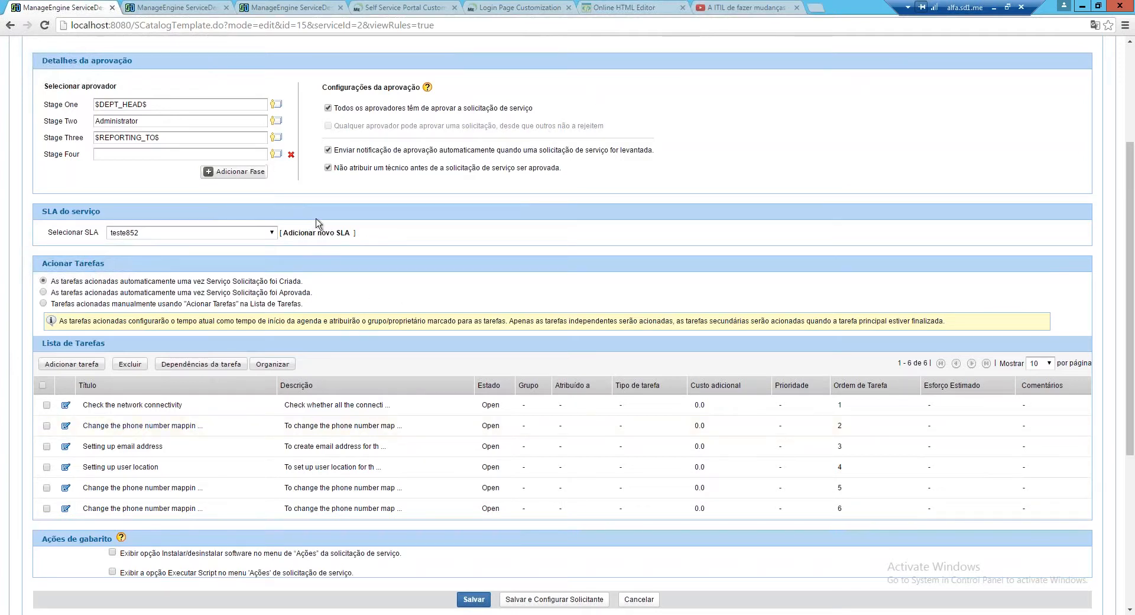
pyautogui.click(328, 109)
pyautogui.scroll(-2, 552, 242)
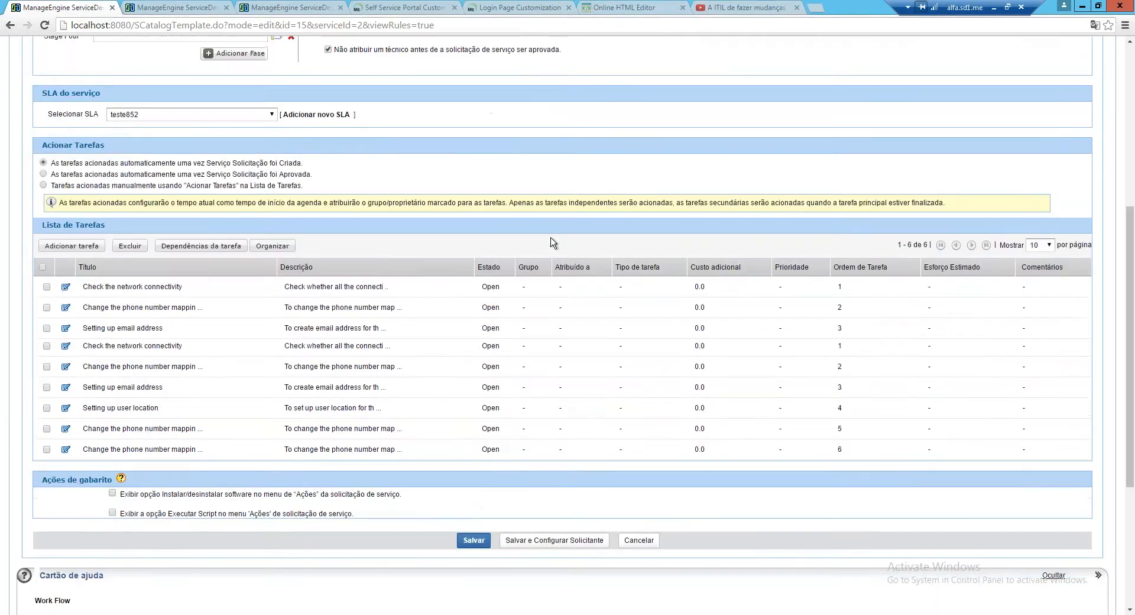
pyautogui.scroll(3, 550, 254)
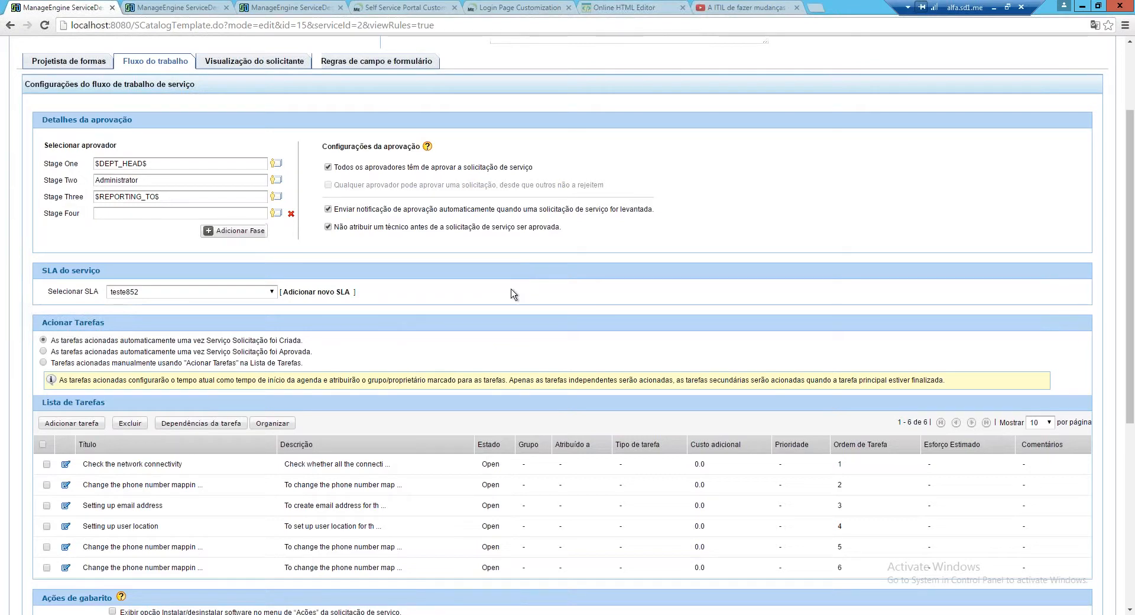
# Trigger tasks once the request is approved and change the service SLA to teste
pyautogui.click(43, 353)
pyautogui.click(271, 292)
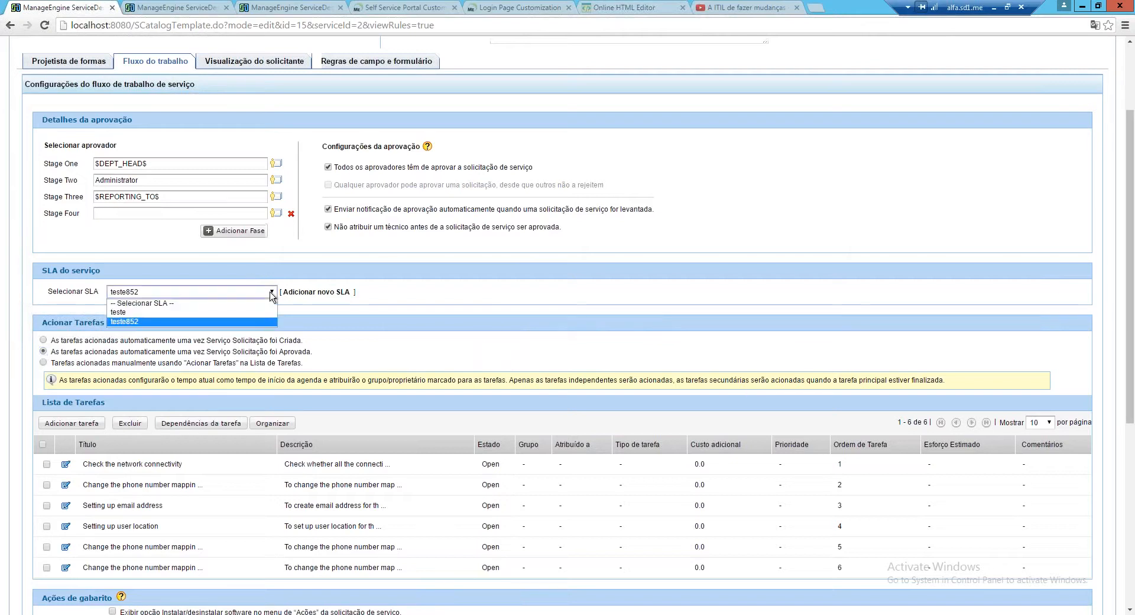
pyautogui.click(241, 312)
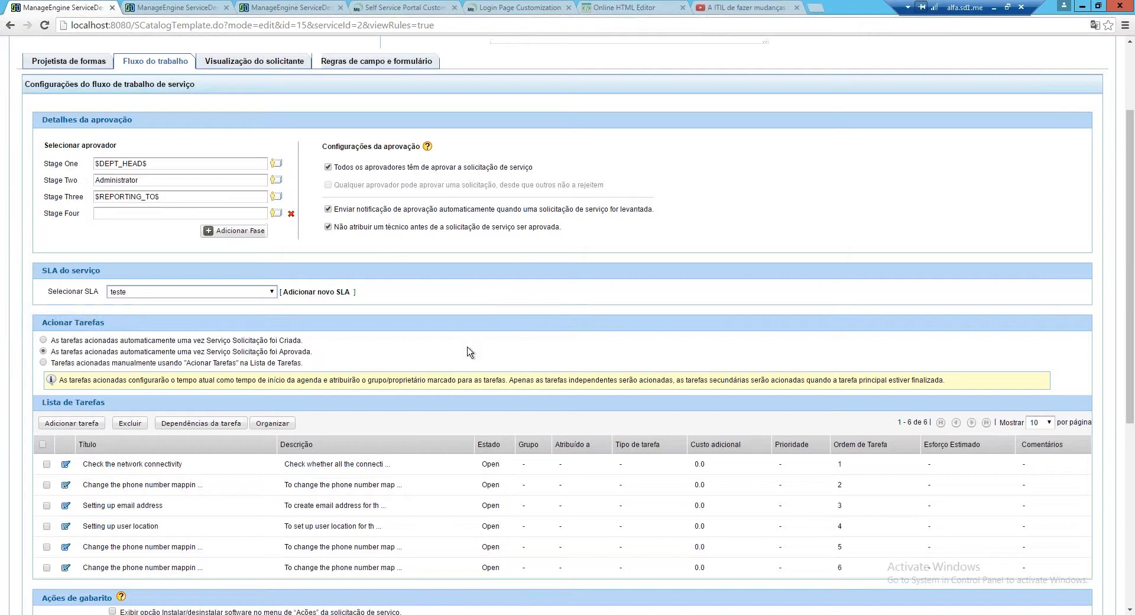
pyautogui.scroll(-1, 461, 358)
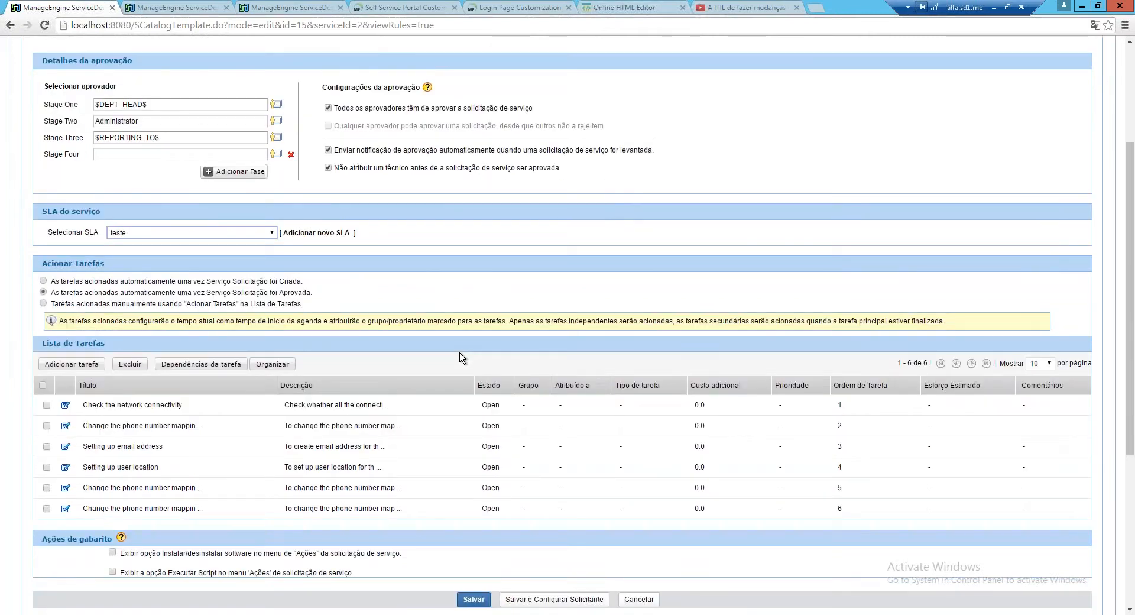
pyautogui.scroll(-1, 462, 358)
# Inspect the task dependency map, moving its window, then close it
pyautogui.scroll(-1, 461, 358)
pyautogui.click(201, 246)
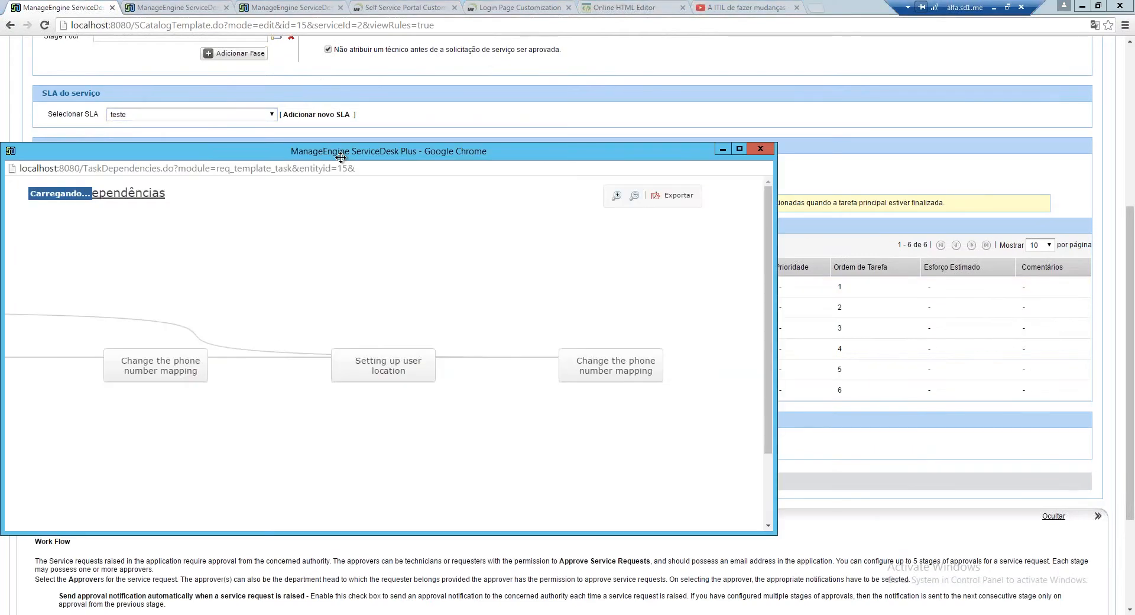
pyautogui.moveTo(370, 155); pyautogui.dragTo(655, 151)
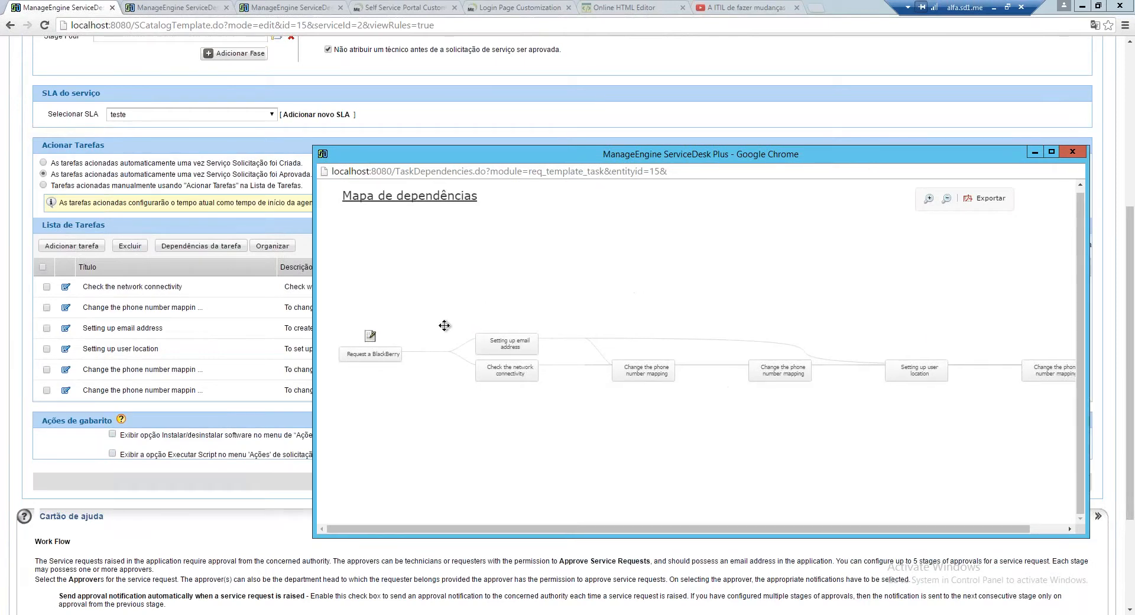
pyautogui.click(1072, 151)
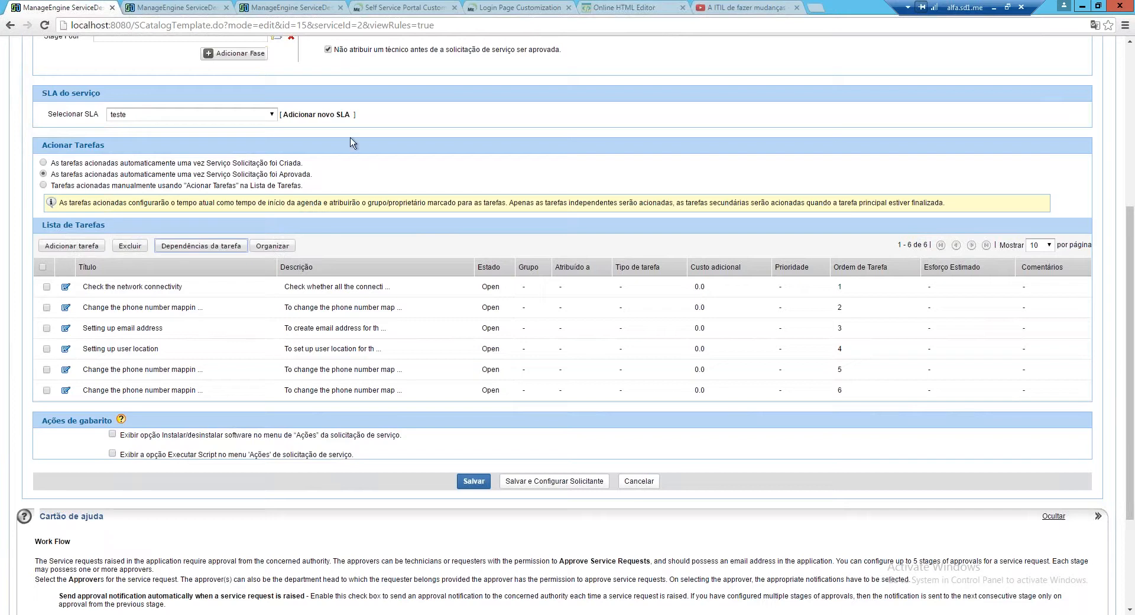
pyautogui.click(206, 248)
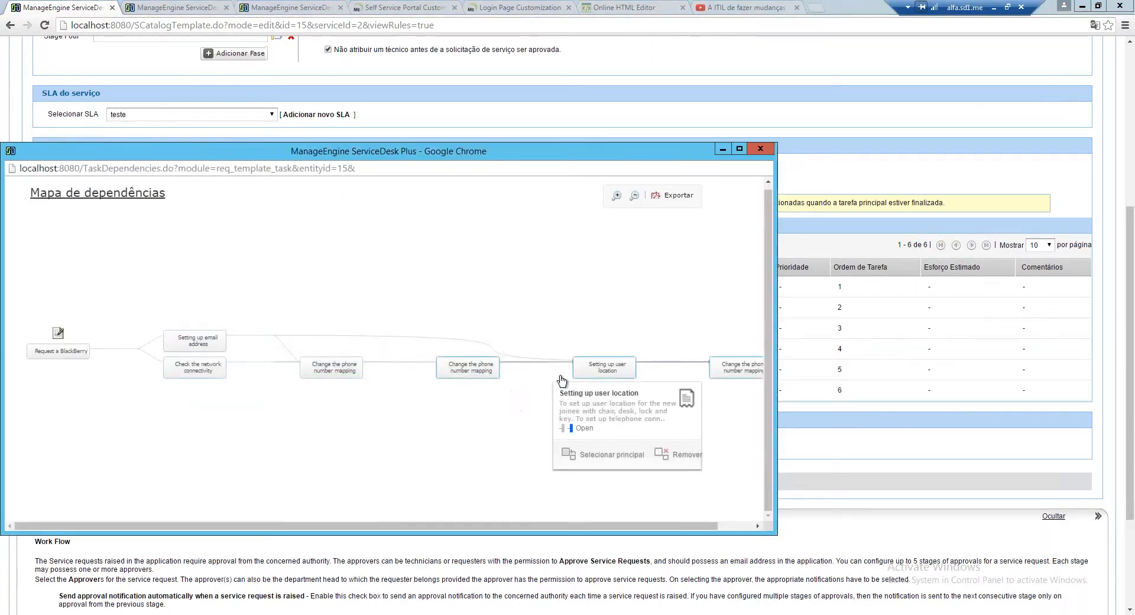
pyautogui.moveTo(464, 377)
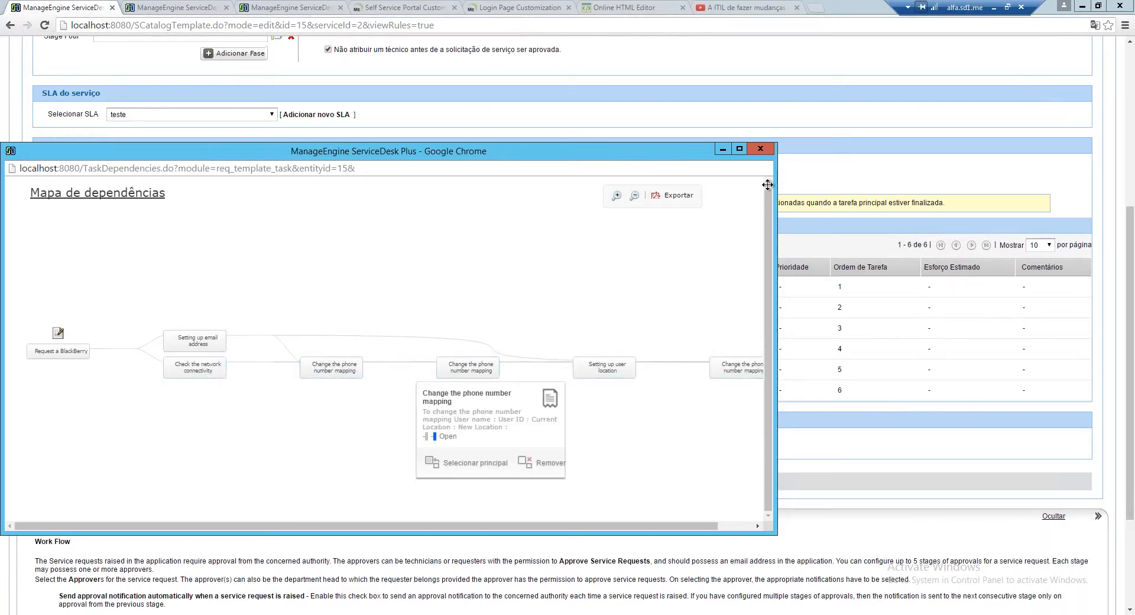
pyautogui.click(760, 149)
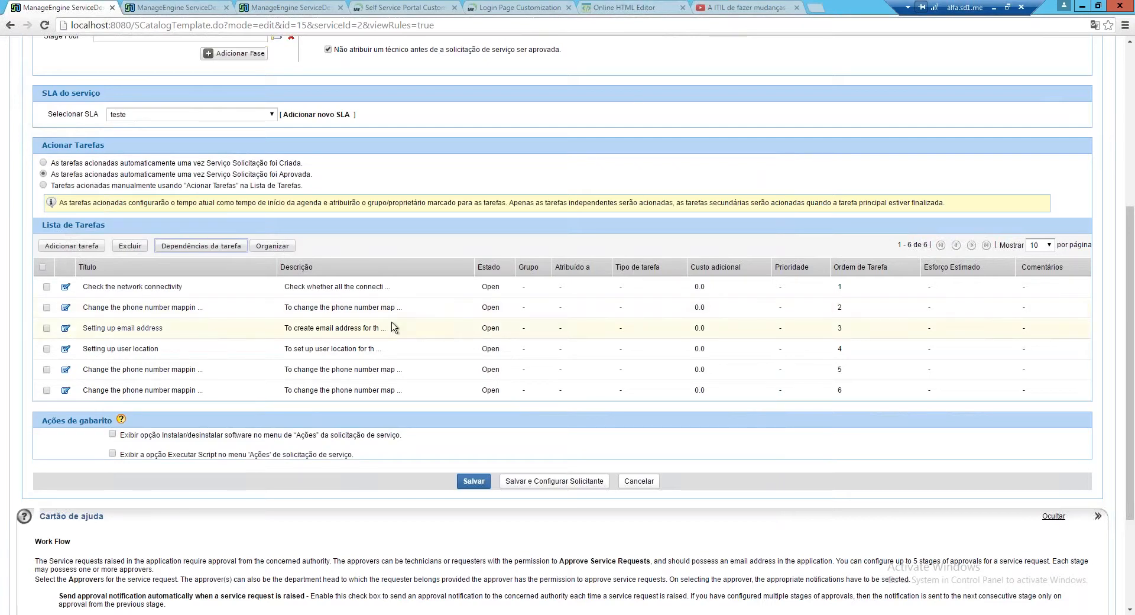
# Switch to the template's Visualização do solicitante tab
pyautogui.scroll(1, 388, 324)
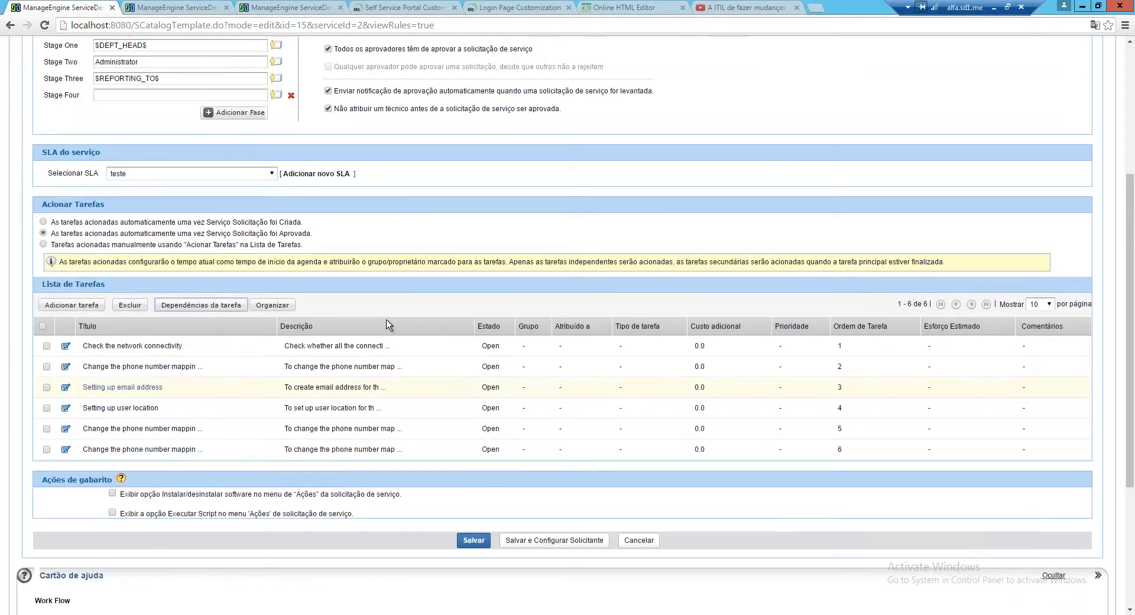
pyautogui.scroll(2, 387, 325)
pyautogui.click(256, 59)
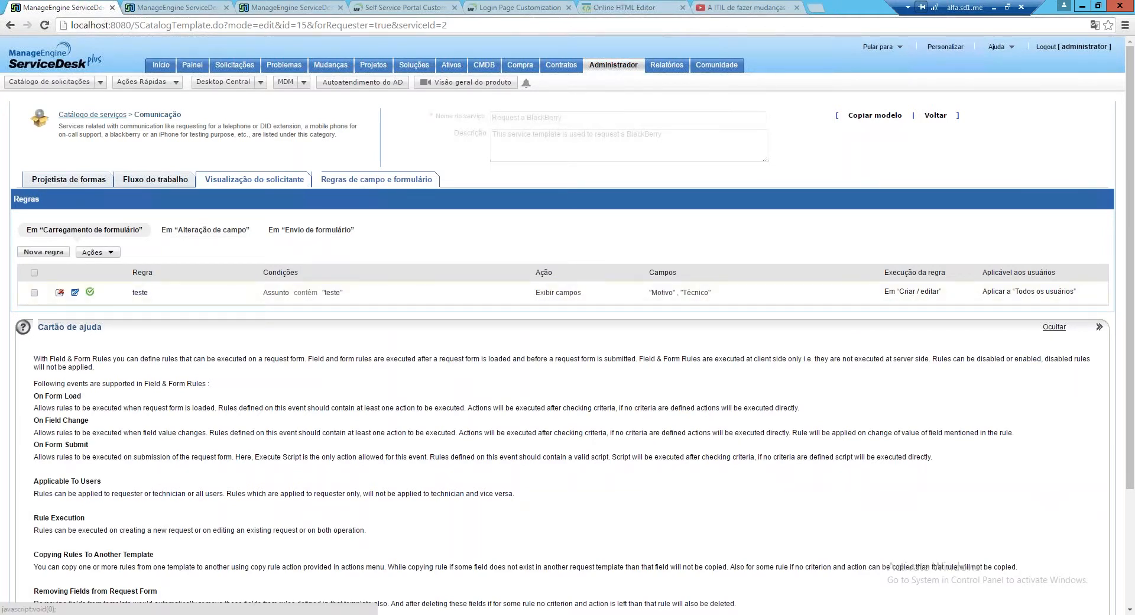
# Open the Criar nova regra form via Nova regra
pyautogui.click(43, 251)
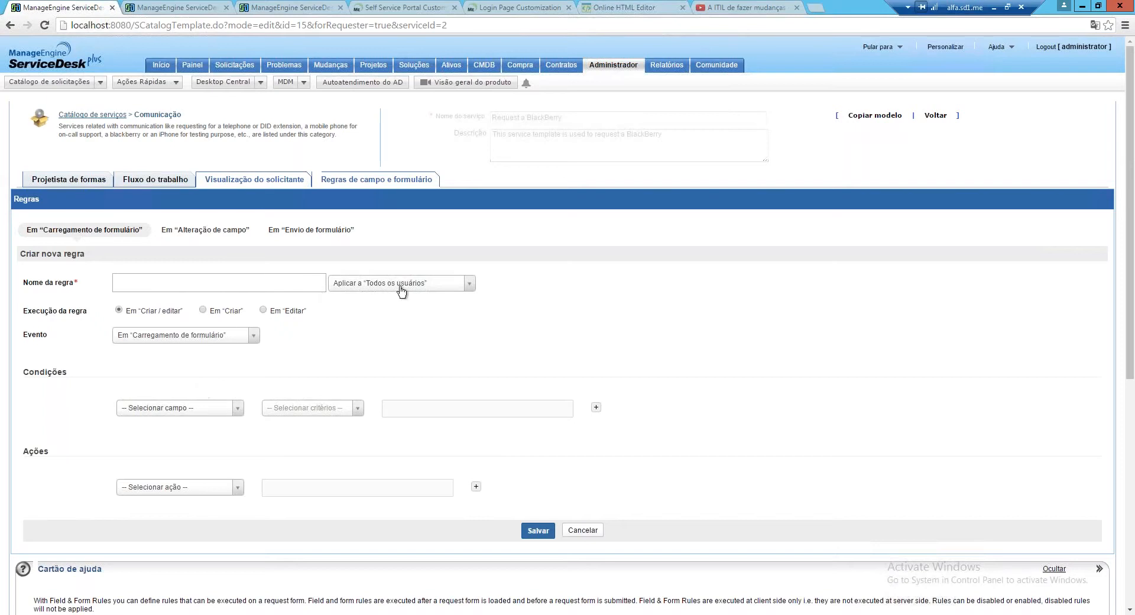
# Set the new rule to apply to Solicitantes, keeping the form-load trigger event
pyautogui.click(461, 285)
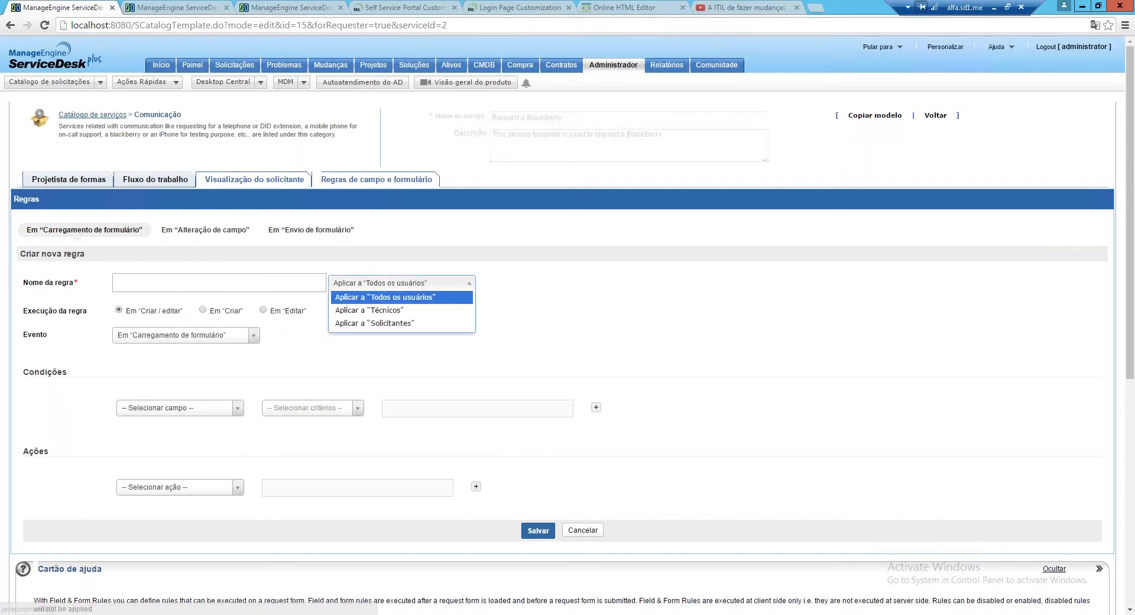
pyautogui.click(391, 311)
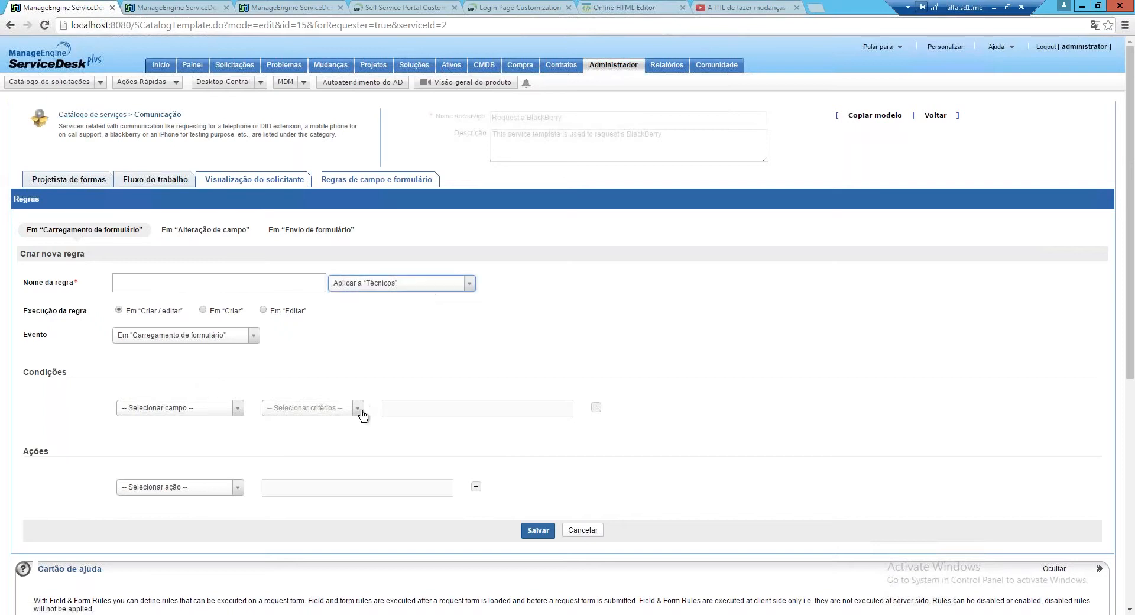
pyautogui.click(411, 283)
pyautogui.click(393, 324)
pyautogui.click(251, 337)
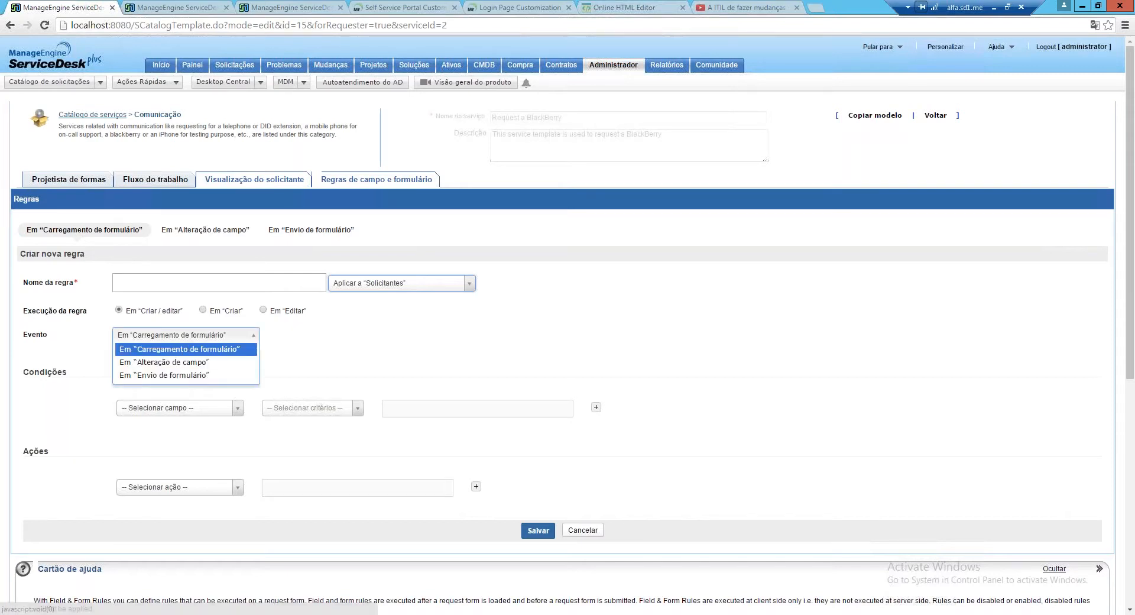
pyautogui.click(305, 351)
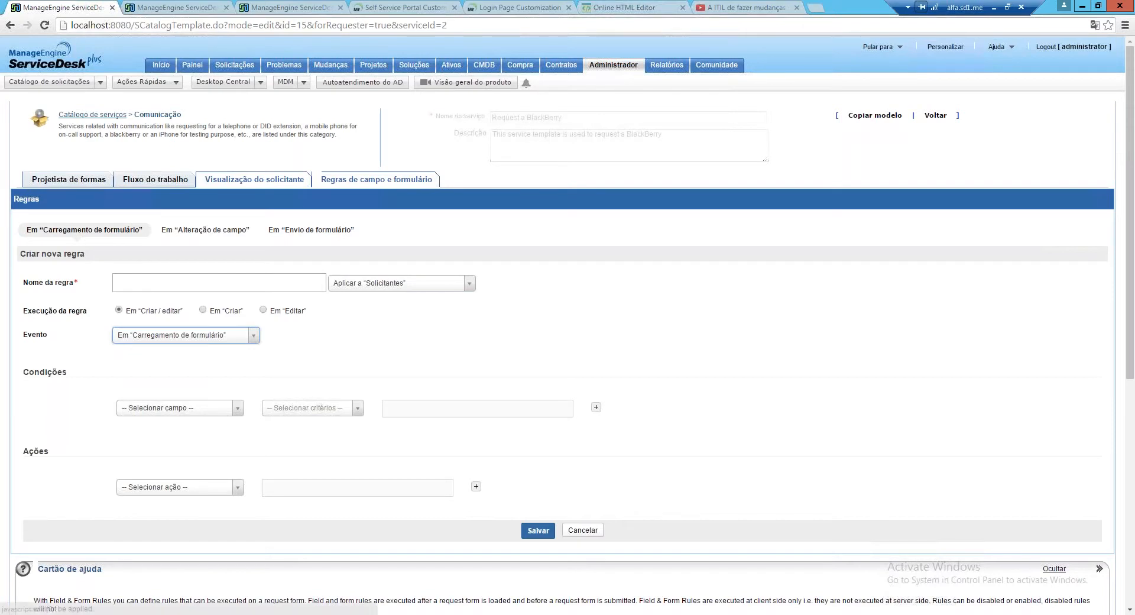
# Browse the rule action and condition field lists without choosing anything
pyautogui.click(228, 489)
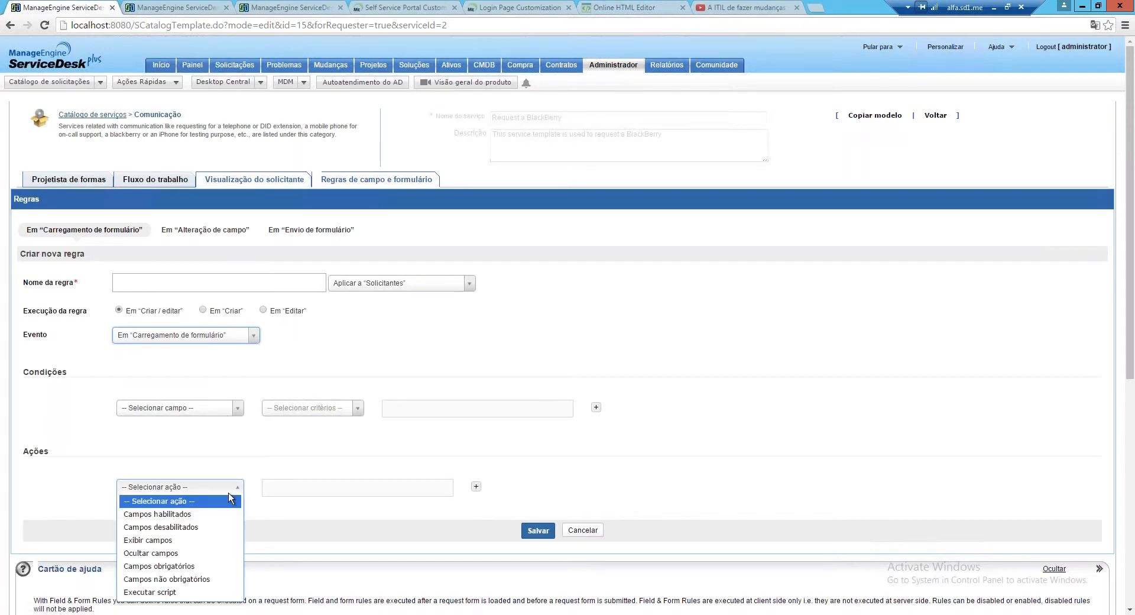
pyautogui.scroll(-1, 229, 492)
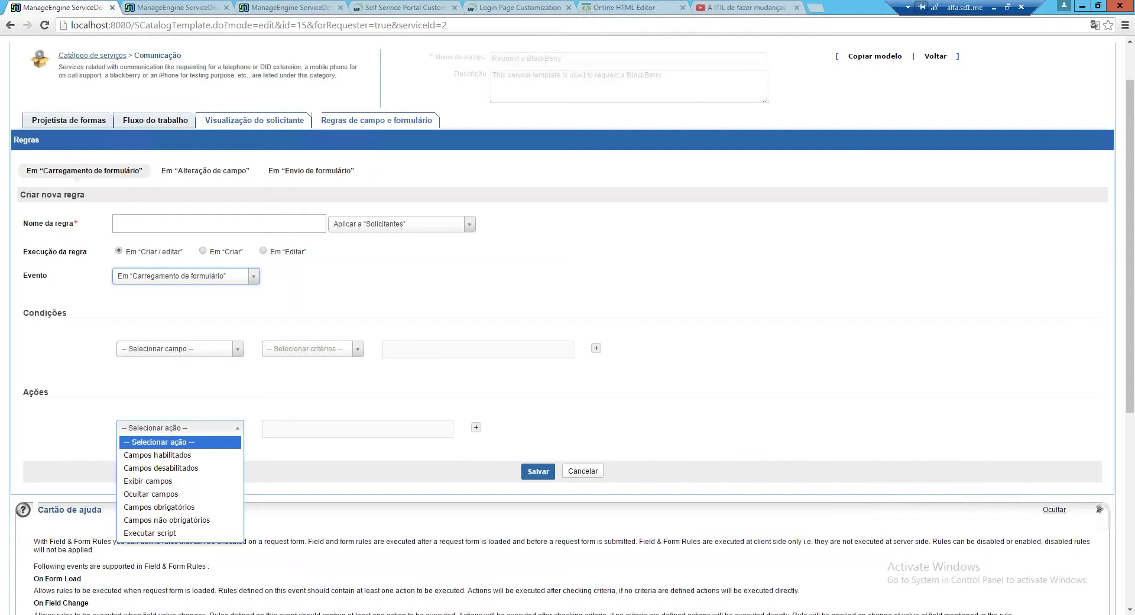
pyautogui.scroll(-1, 185, 482)
pyautogui.click(177, 289)
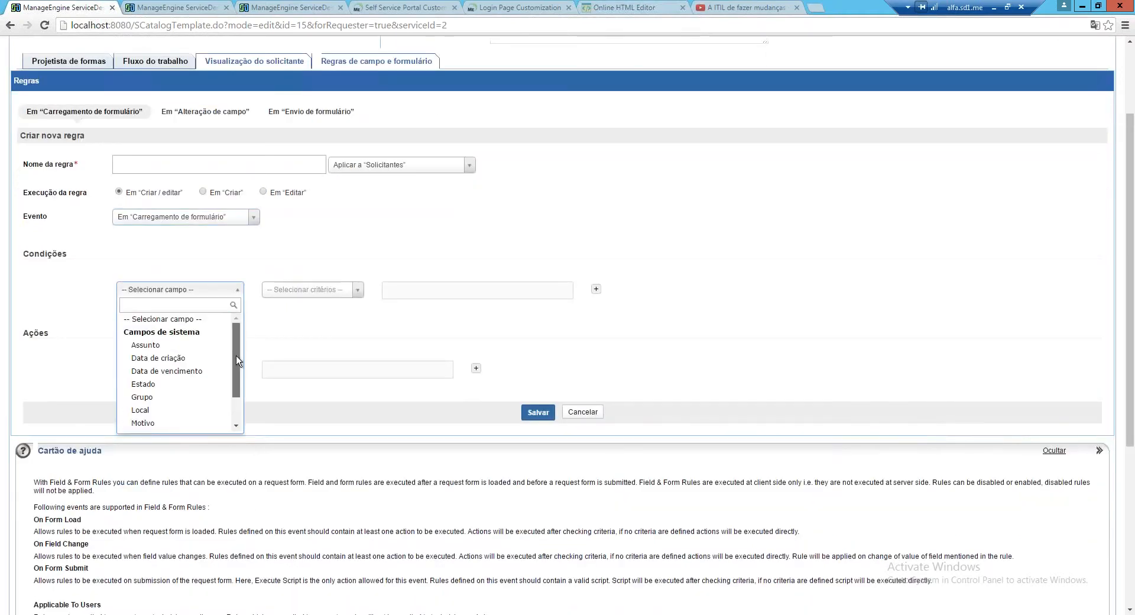
pyautogui.moveTo(236, 356); pyautogui.dragTo(233, 367)
pyautogui.scroll(1, 240, 346)
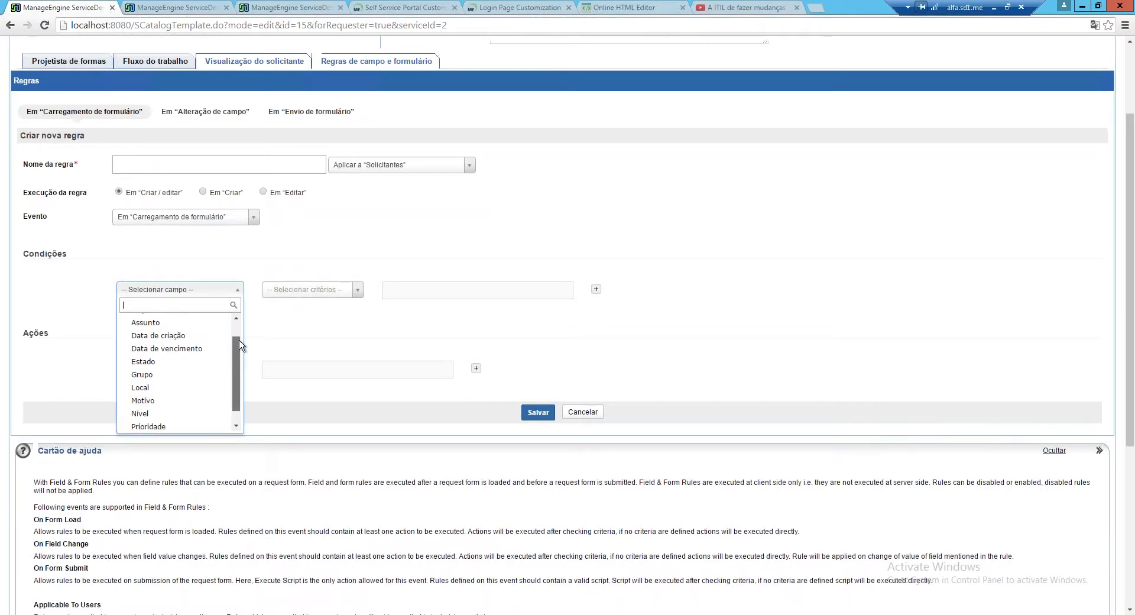
pyautogui.scroll(2, 240, 346)
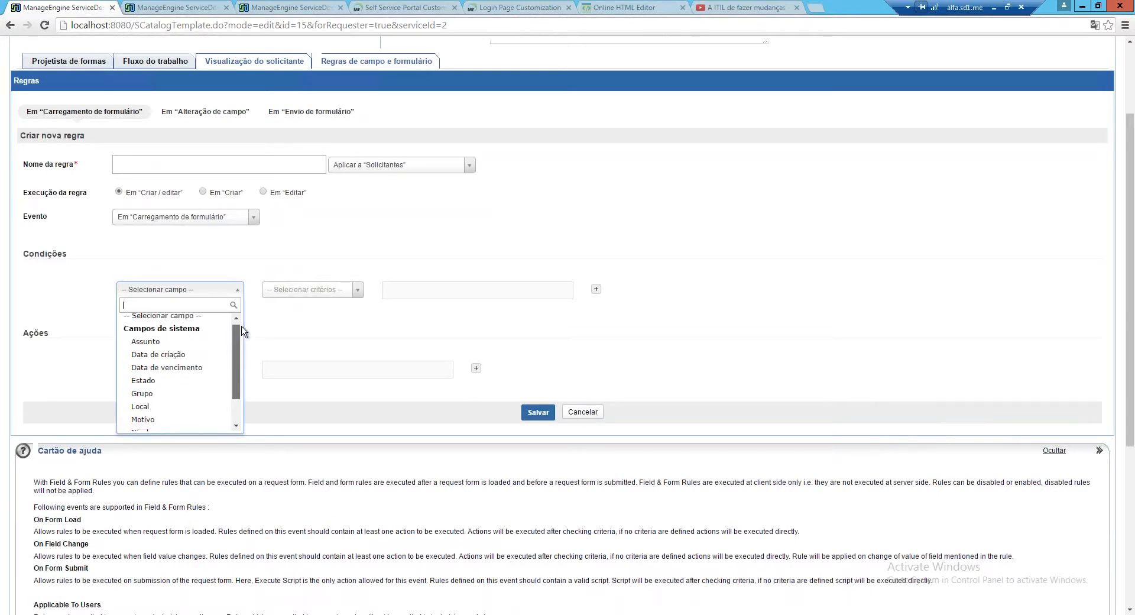
pyautogui.click(236, 291)
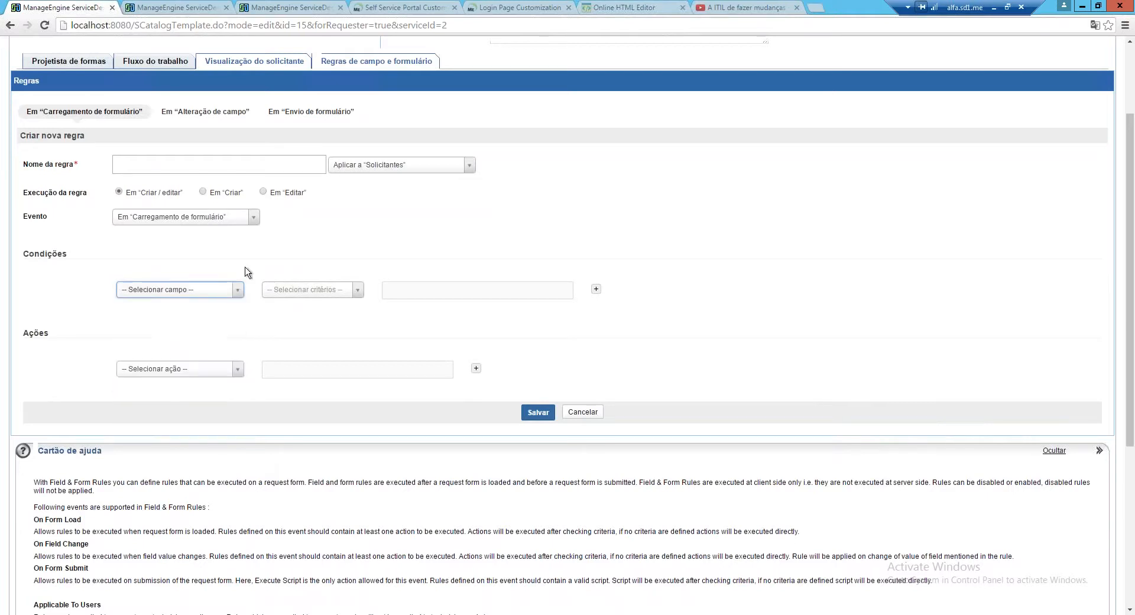
pyautogui.click(236, 289)
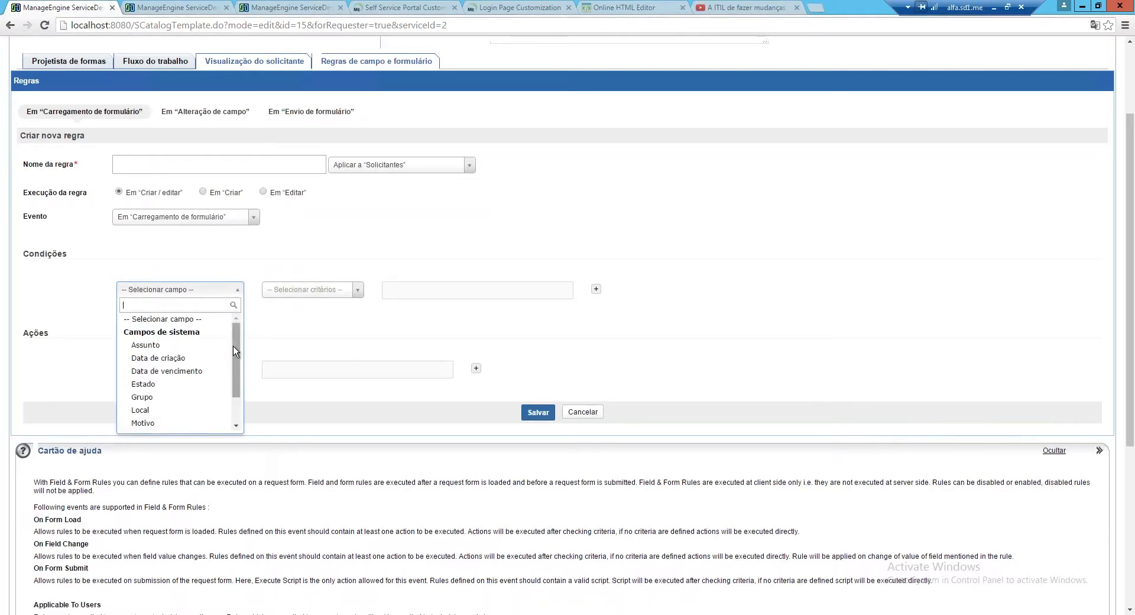
pyautogui.moveTo(233, 346); pyautogui.dragTo(235, 363)
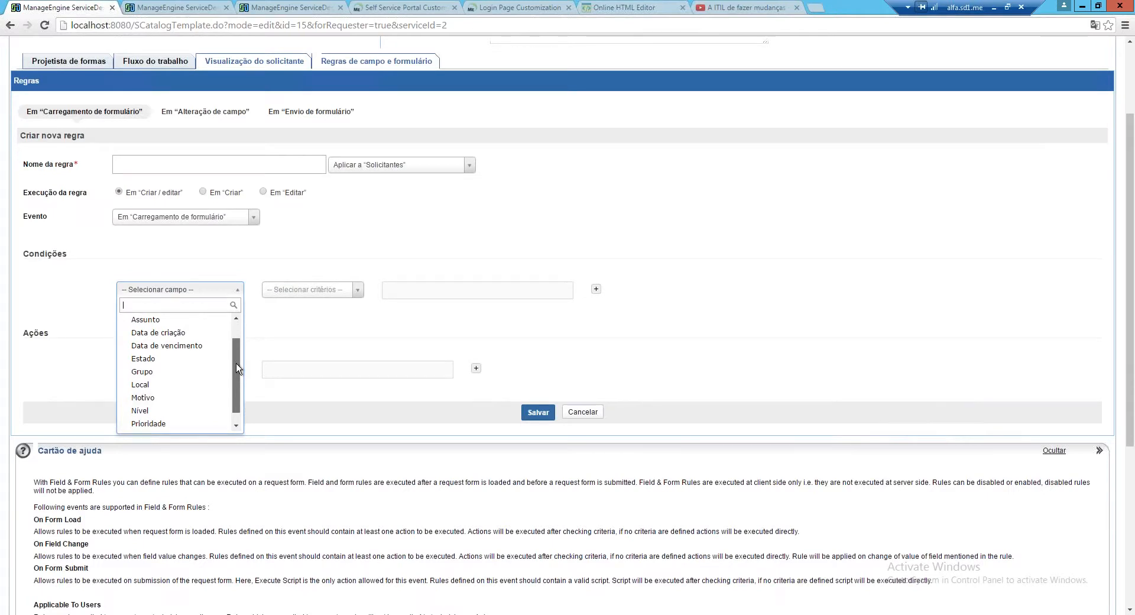
pyautogui.click(184, 282)
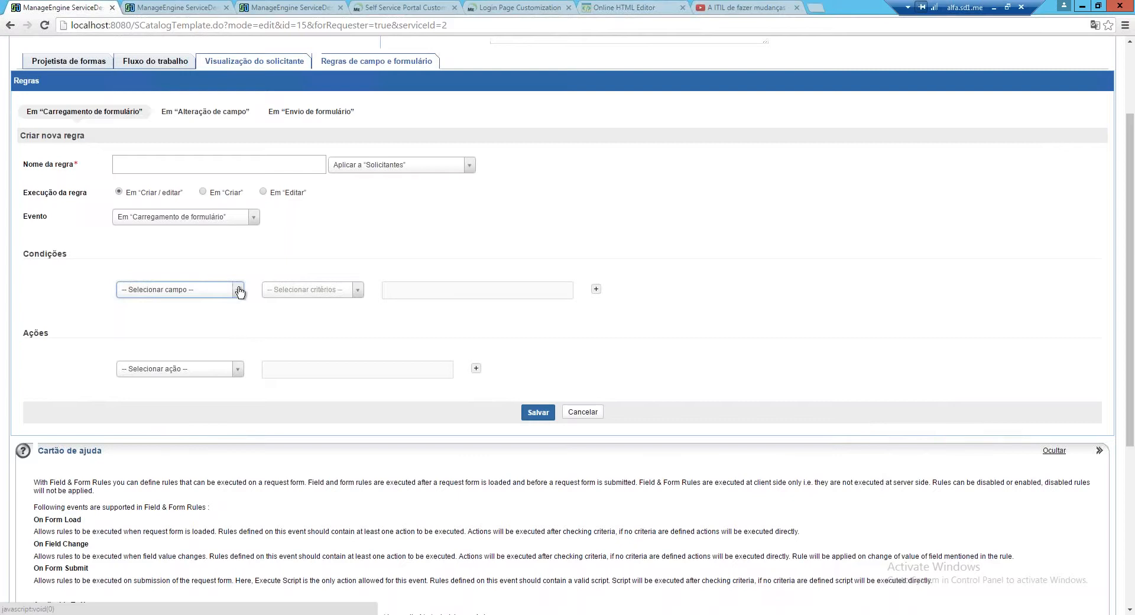
# Choose the Campos obrigatórios action, add then remove Local, and cancel the unsaved rule
pyautogui.click(237, 369)
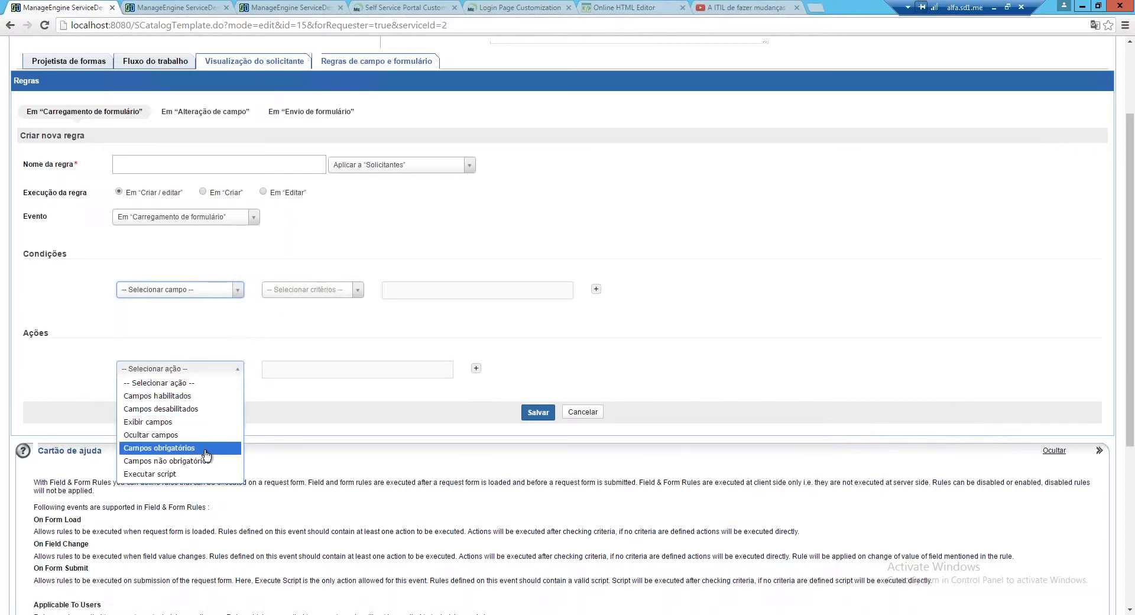
pyautogui.press('Return')
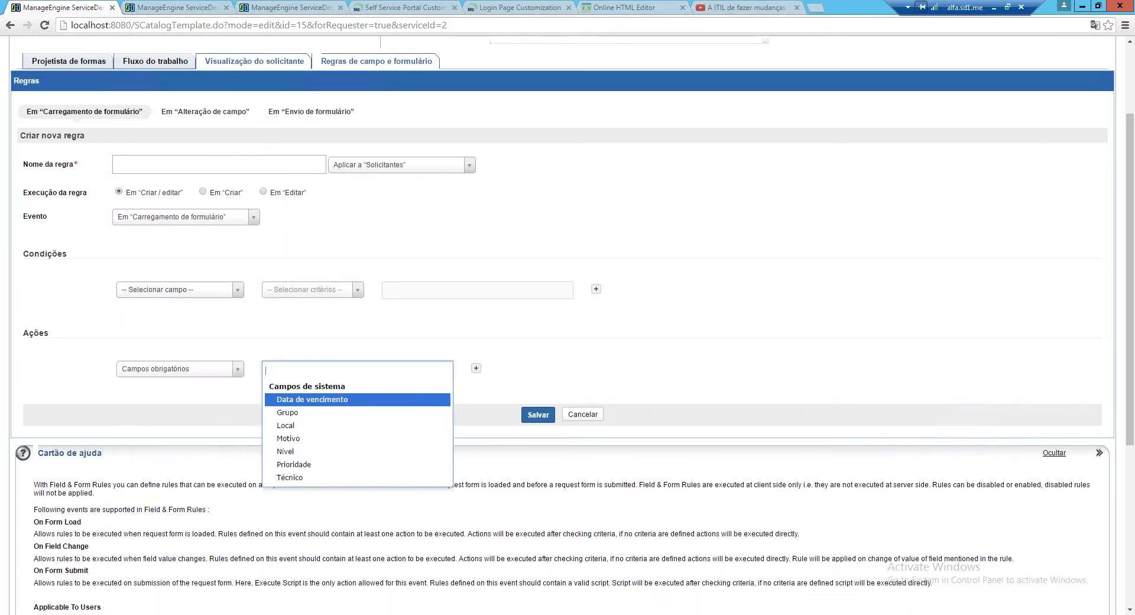
pyautogui.click(330, 434)
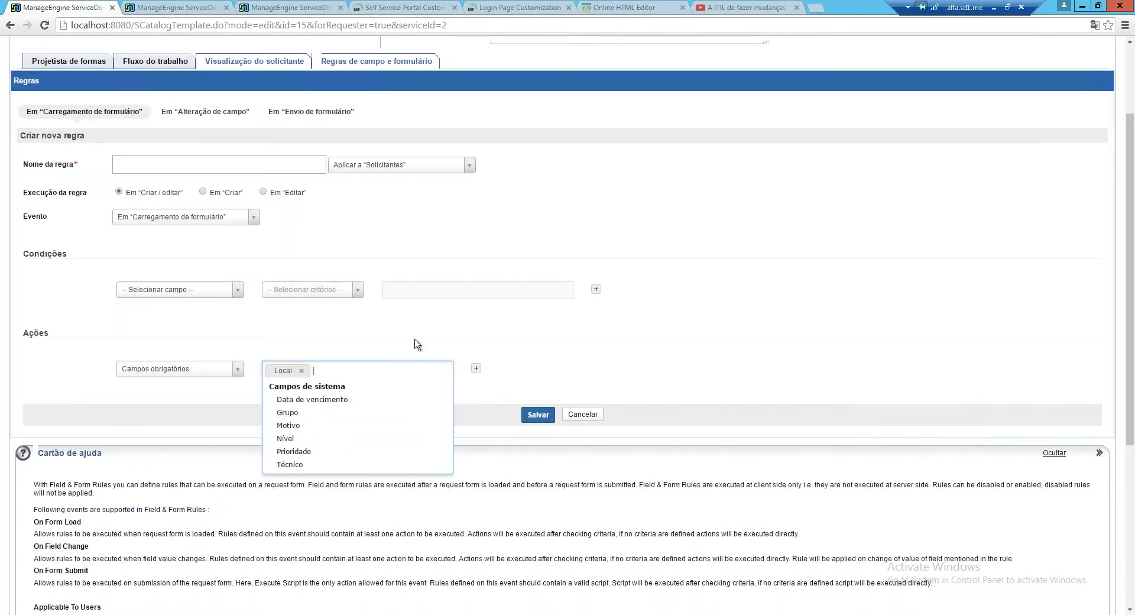
pyautogui.click(302, 373)
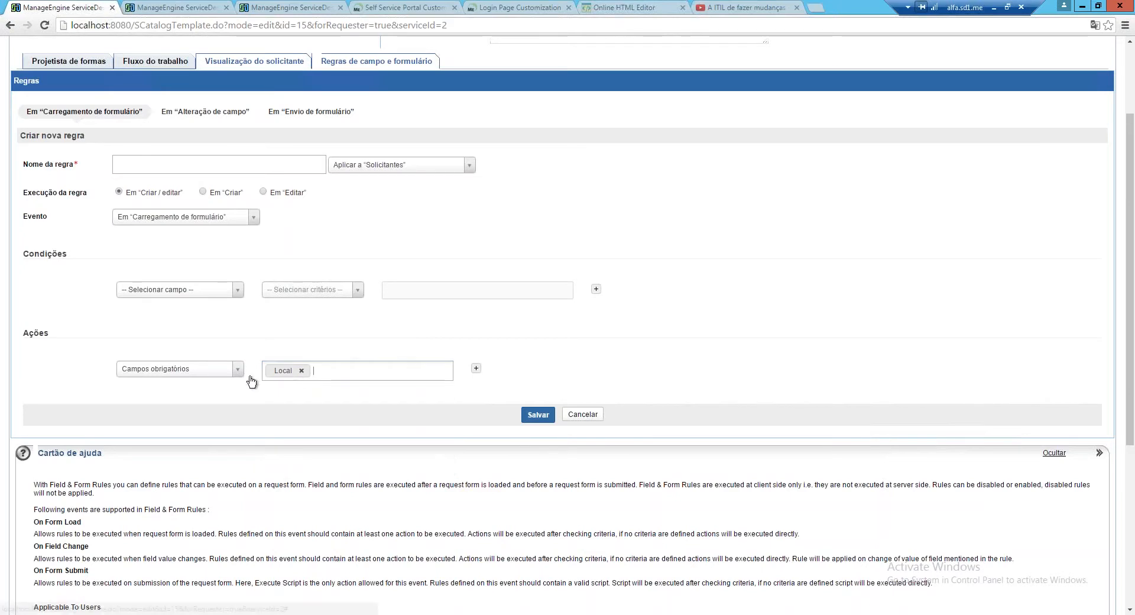
pyautogui.click(302, 373)
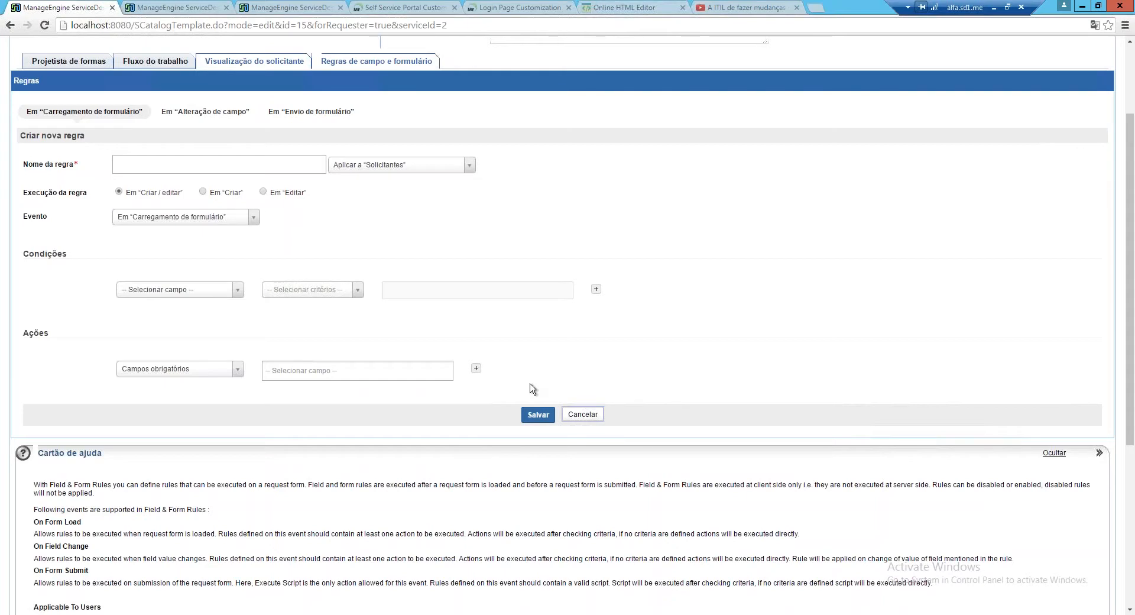
pyautogui.click(582, 414)
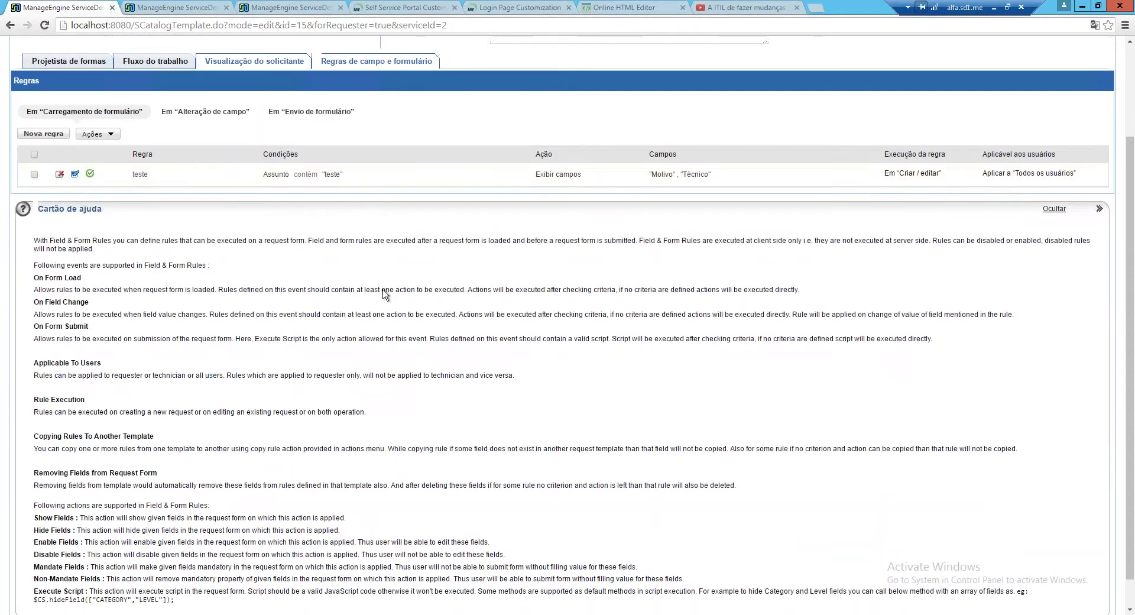
# In Fluxo do trabalho, select teste as the service SLA, start Adicionar novo SLA, then go to Solicitações
pyautogui.click(141, 64)
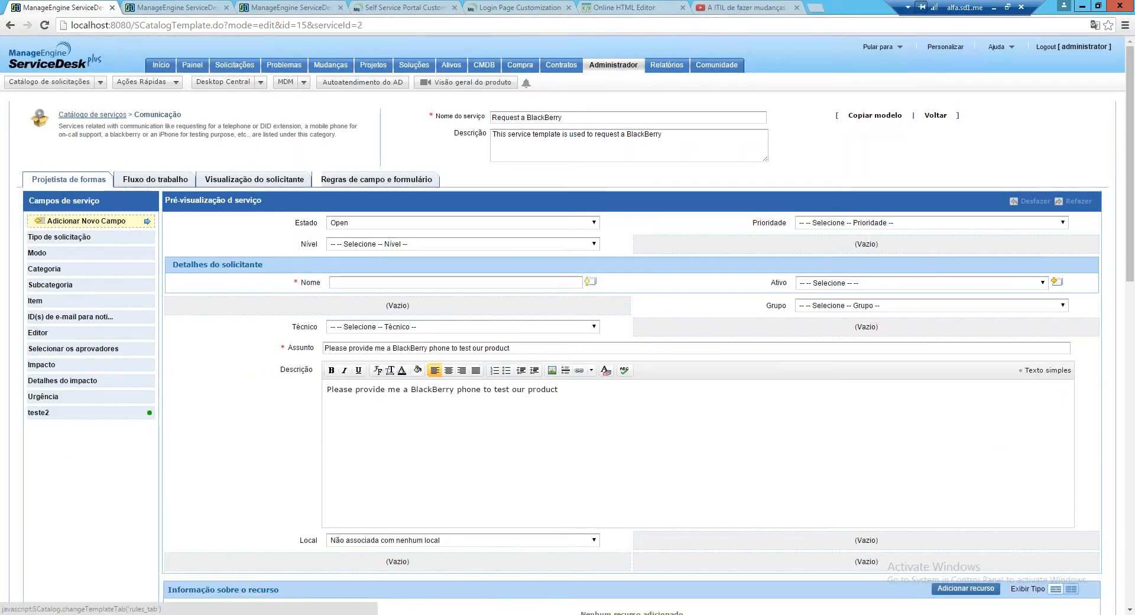
pyautogui.click(155, 179)
pyautogui.scroll(-1, 148, 393)
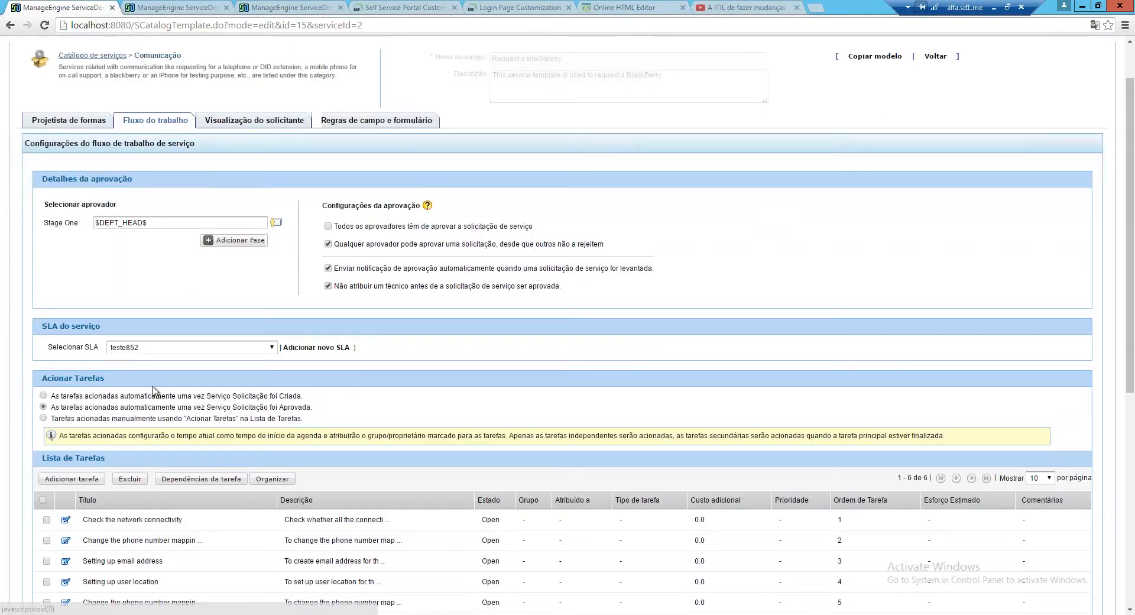
pyautogui.scroll(-1, 153, 391)
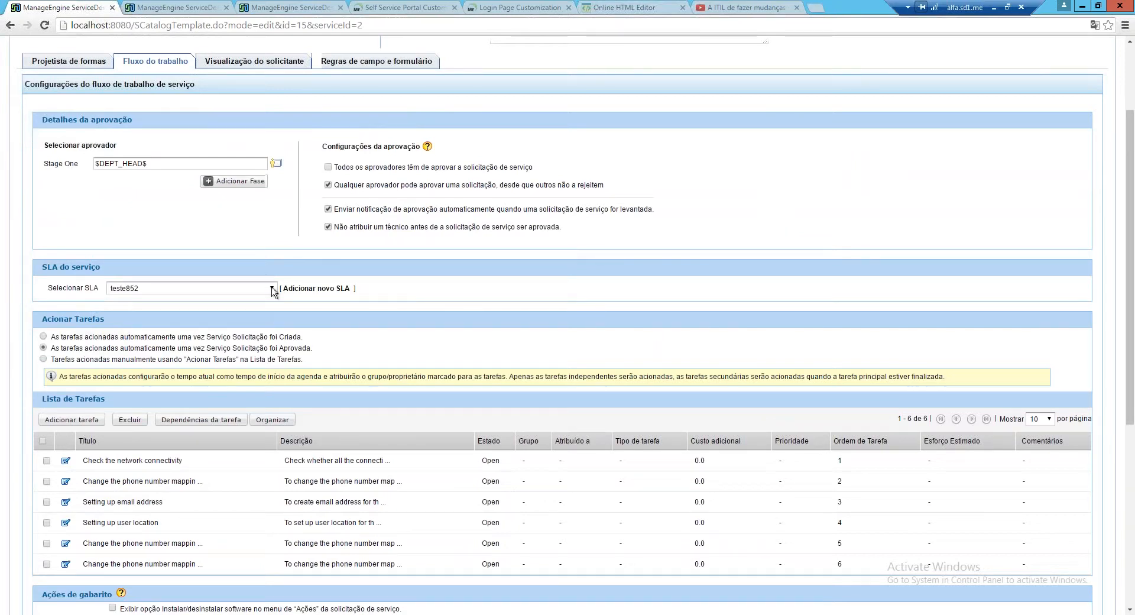
pyautogui.click(273, 289)
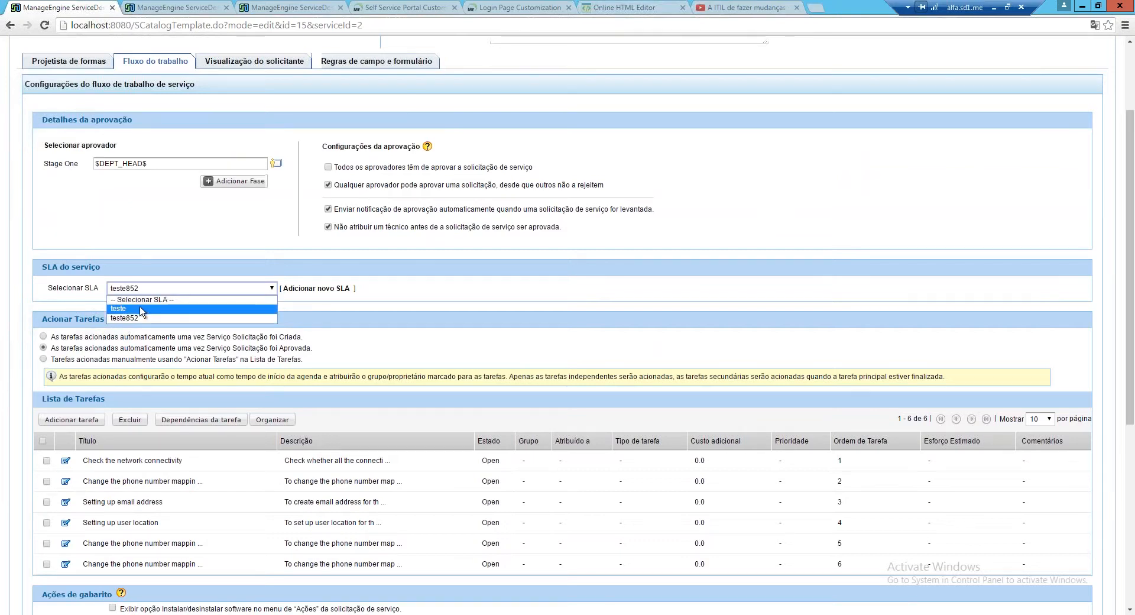
pyautogui.click(159, 299)
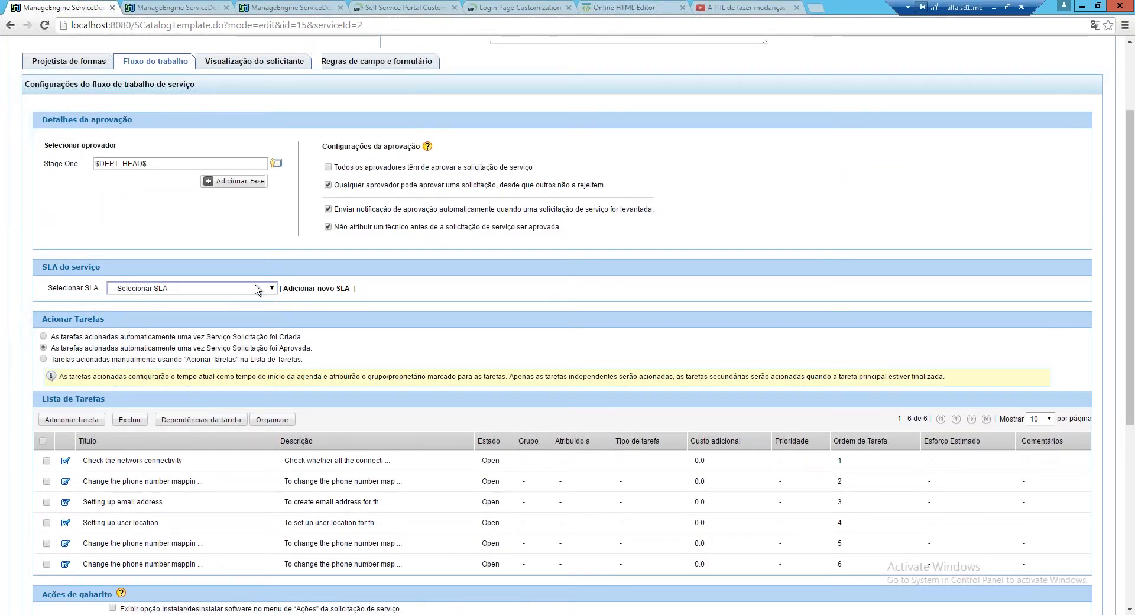
pyautogui.click(263, 288)
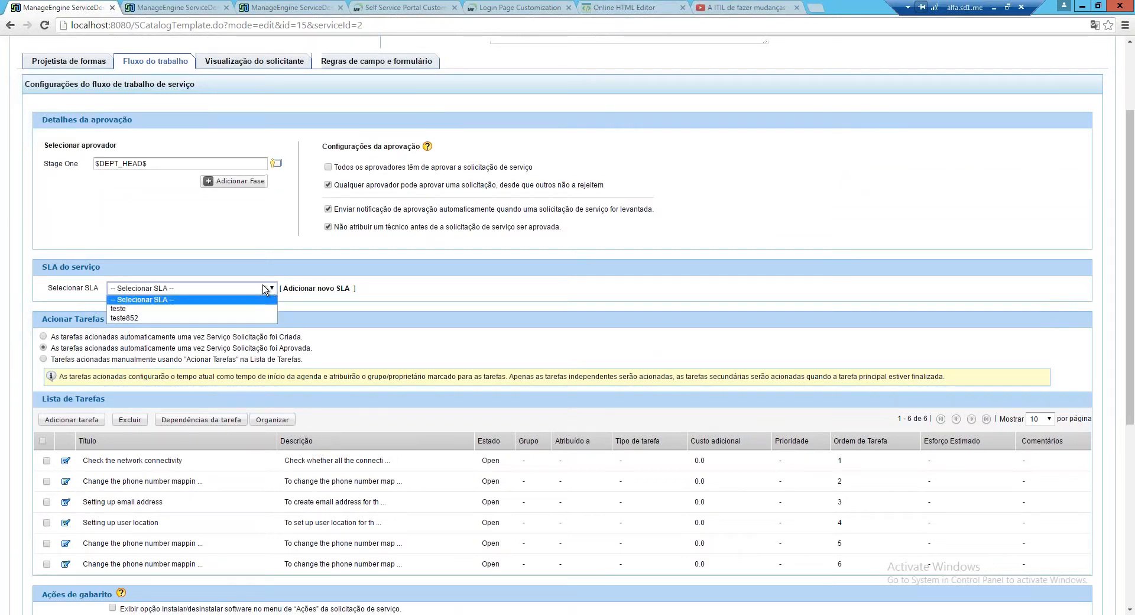
pyautogui.click(179, 308)
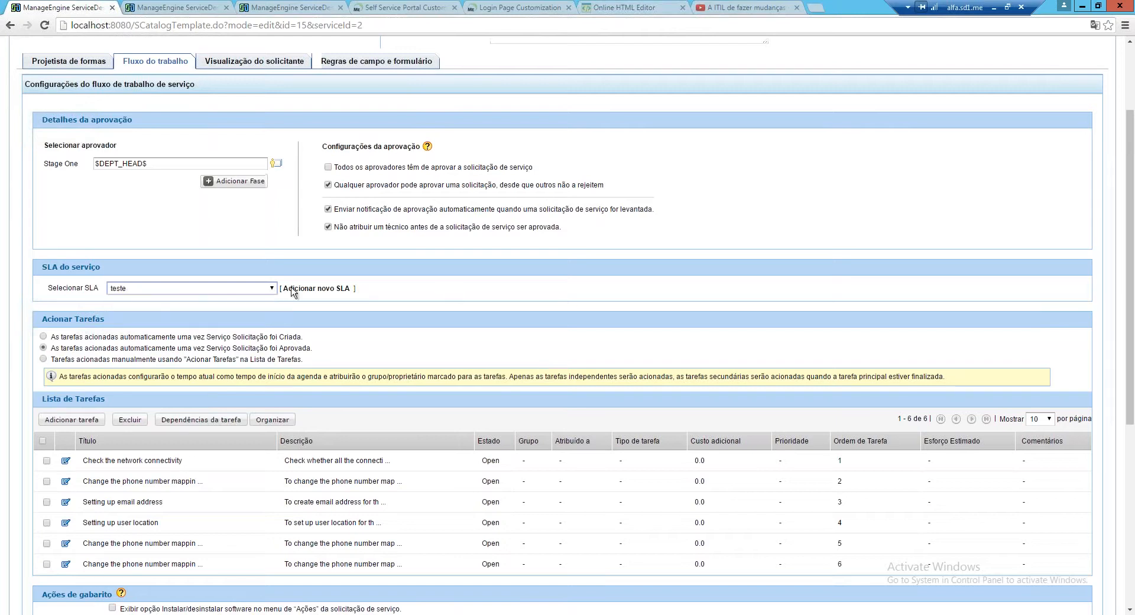
pyautogui.click(300, 289)
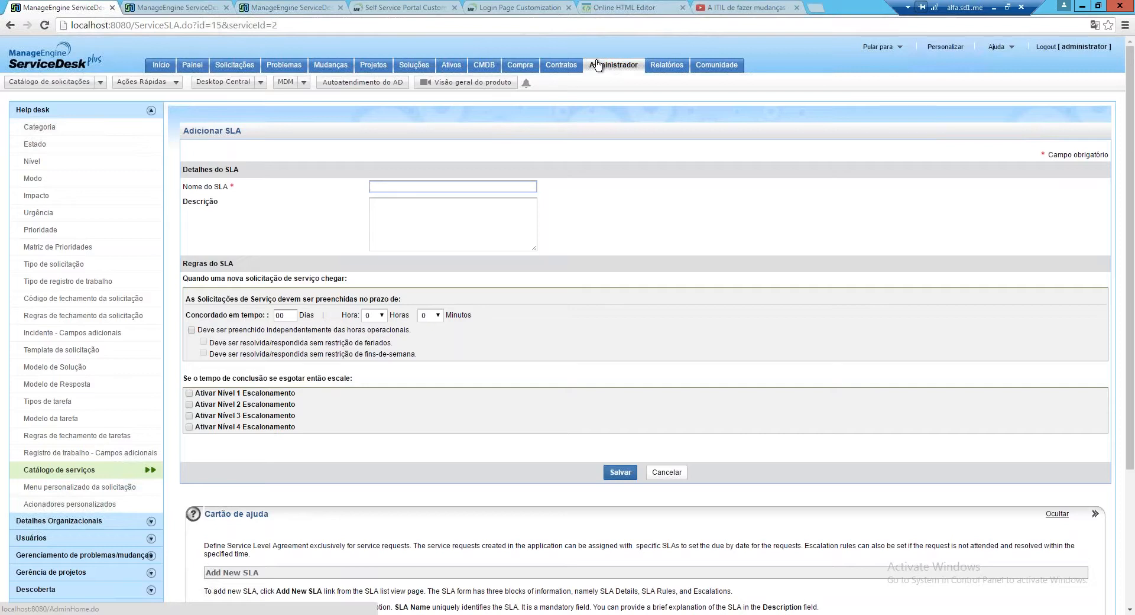
pyautogui.click(234, 65)
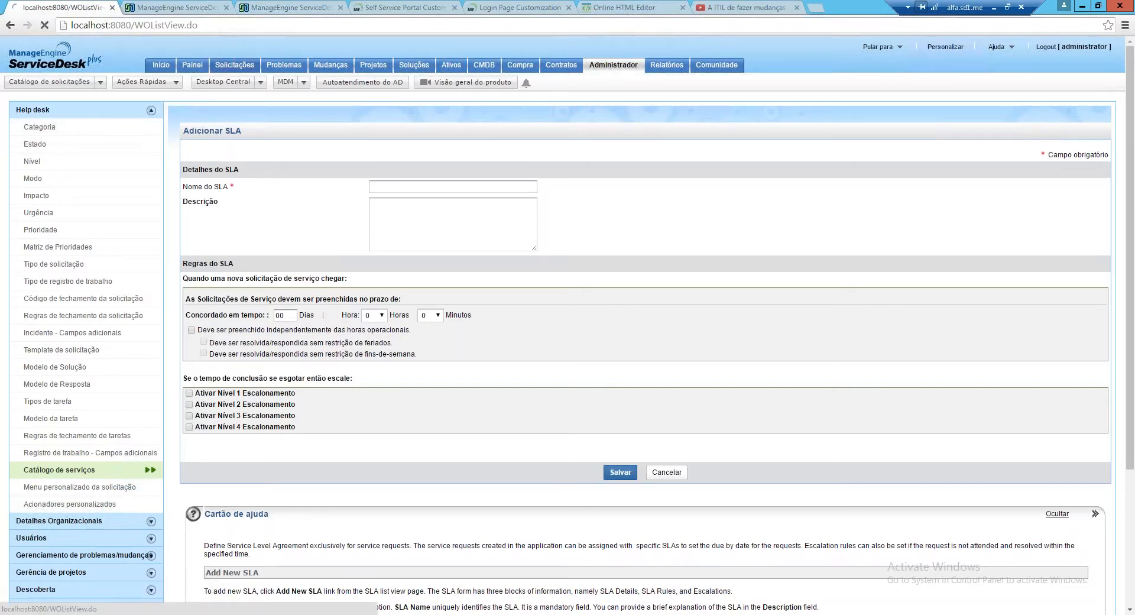
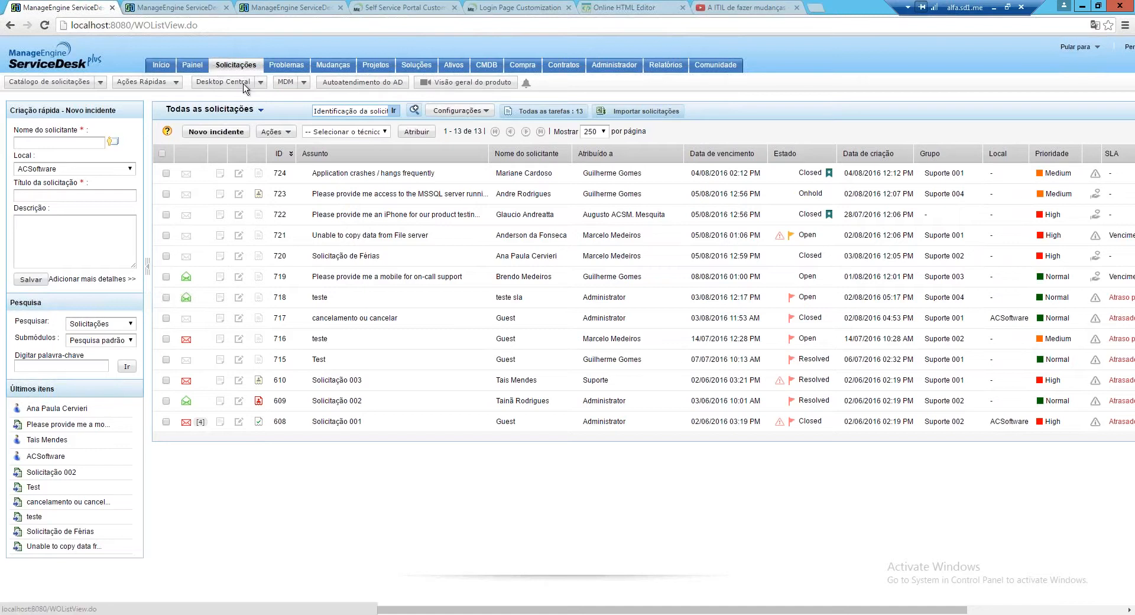
# Scroll through the list of available request views
pyautogui.click(261, 111)
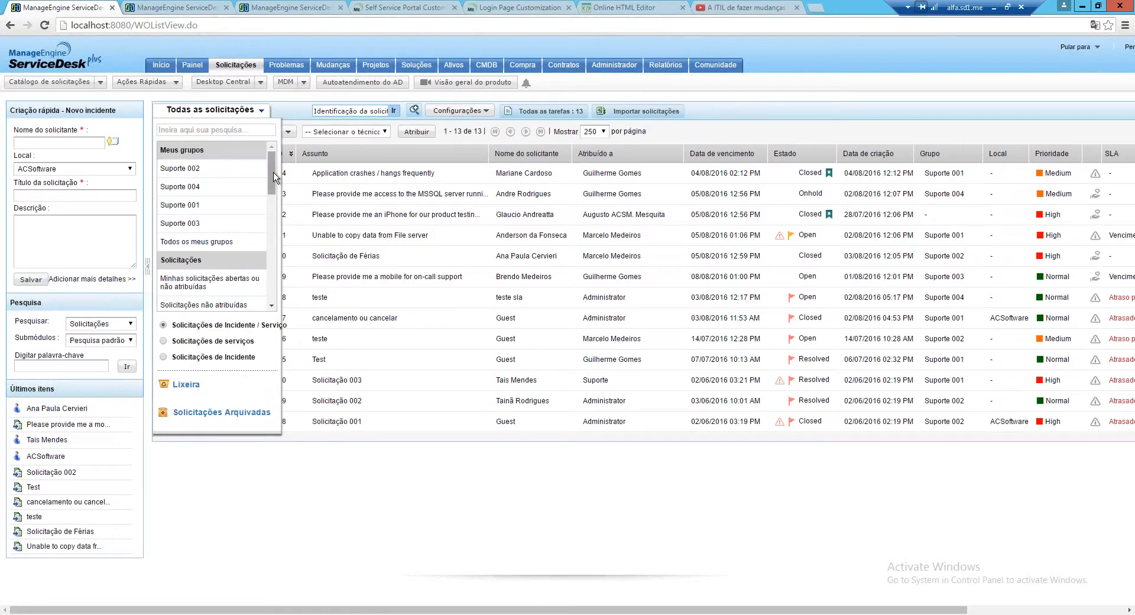
pyautogui.scroll(-3, 274, 177)
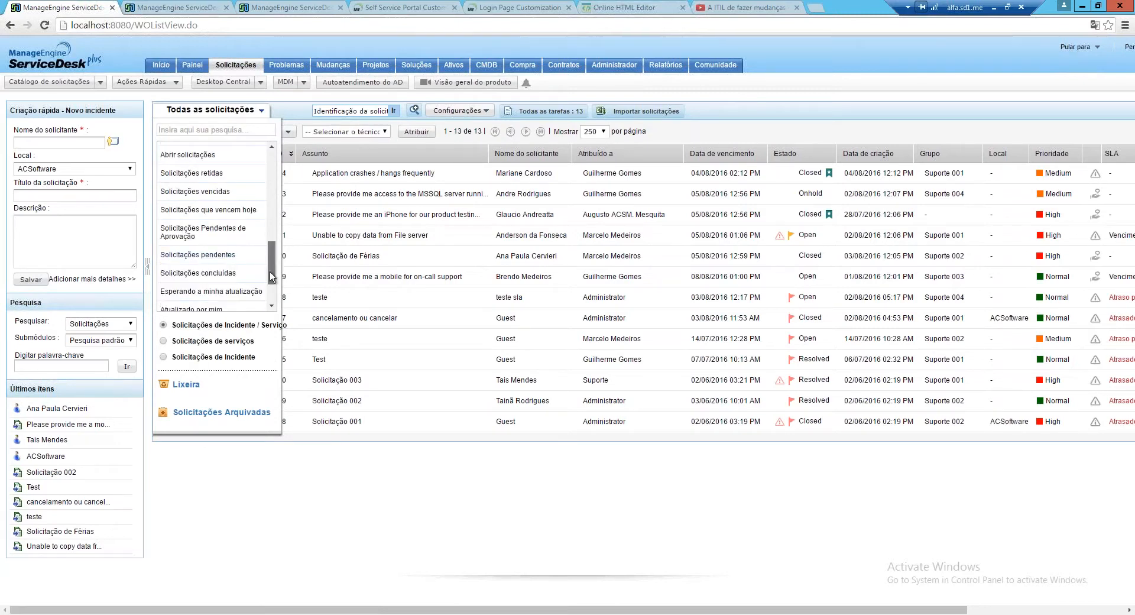
pyautogui.scroll(-1, 269, 273)
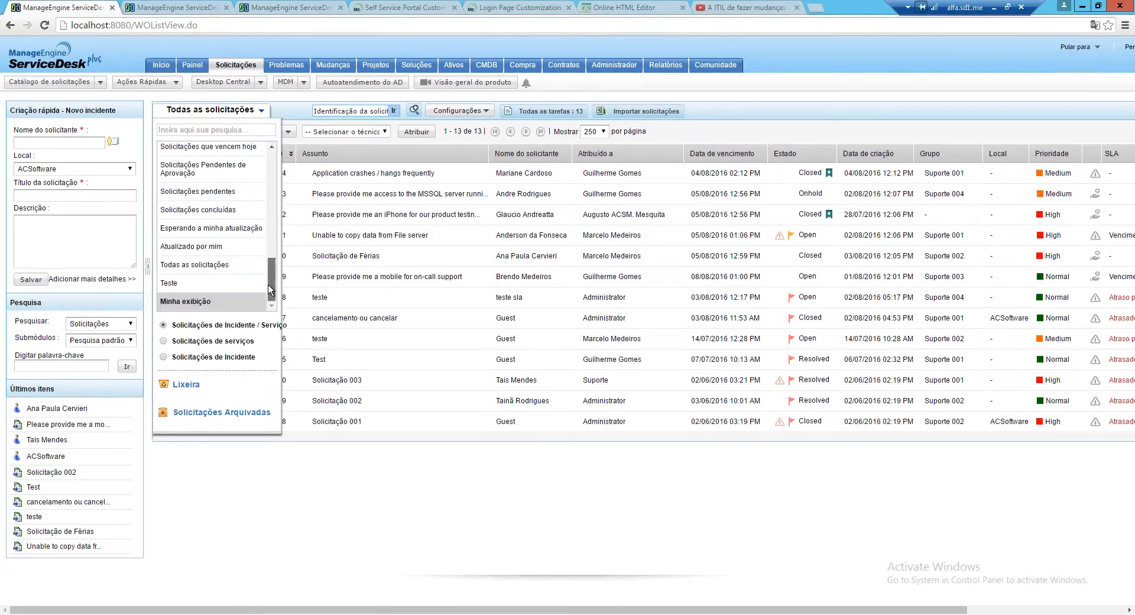
pyautogui.scroll(5, 272, 251)
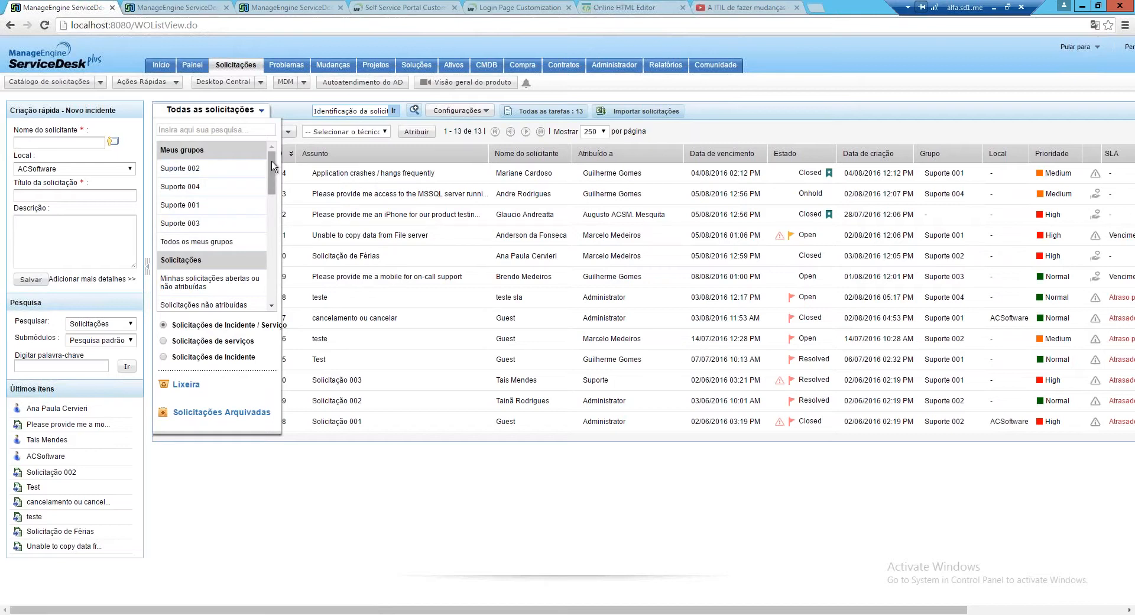
pyautogui.scroll(-3, 270, 173)
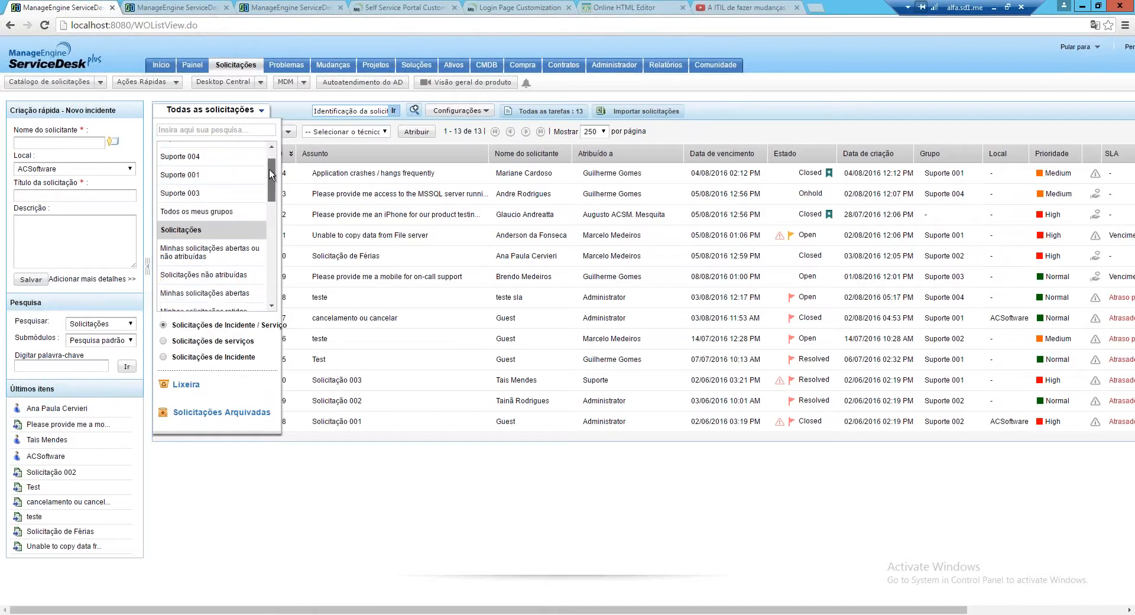
pyautogui.scroll(-3, 266, 177)
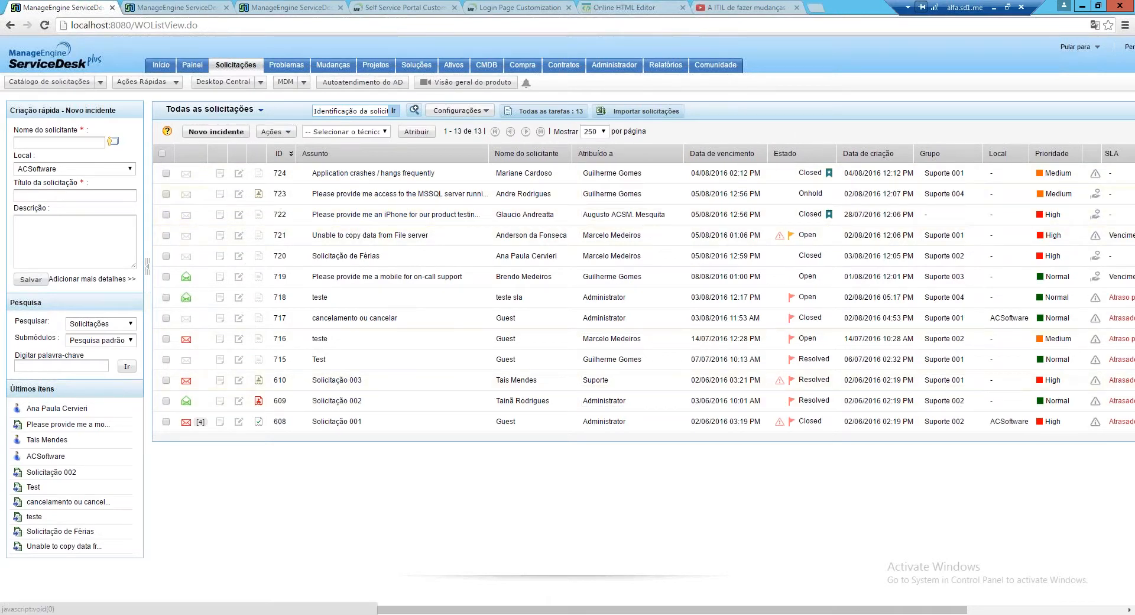
# Try the unassigned, Suporte 004 and Suporte 003 request views, then return to all requests
pyautogui.click(260, 110)
pyautogui.moveTo(271, 193); pyautogui.dragTo(271, 198)
pyautogui.click(244, 202)
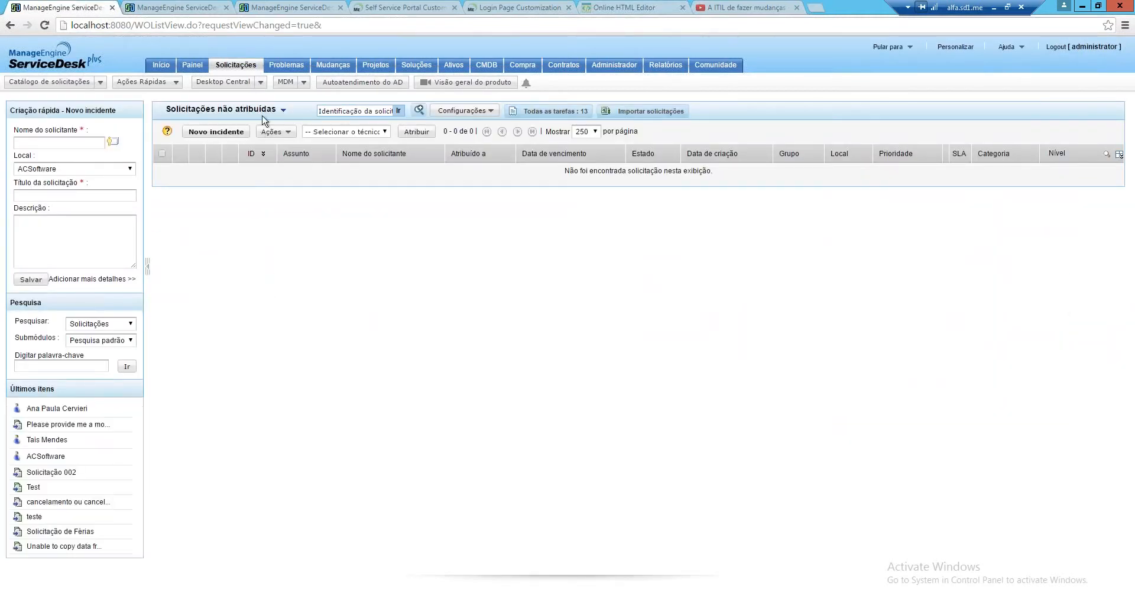
pyautogui.click(273, 131)
pyautogui.click(273, 110)
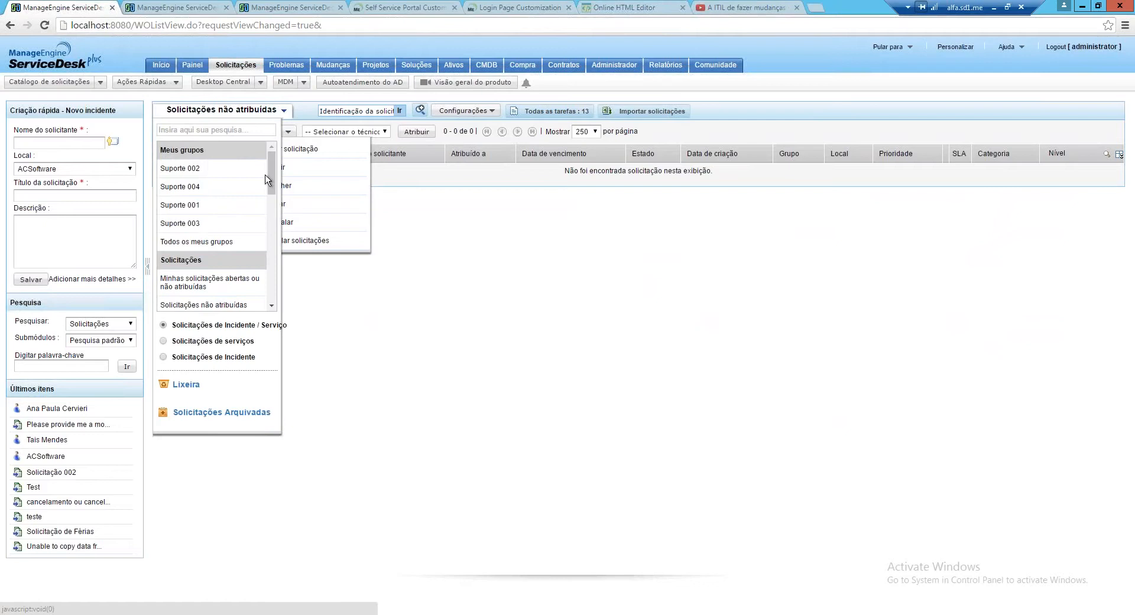
pyautogui.click(190, 185)
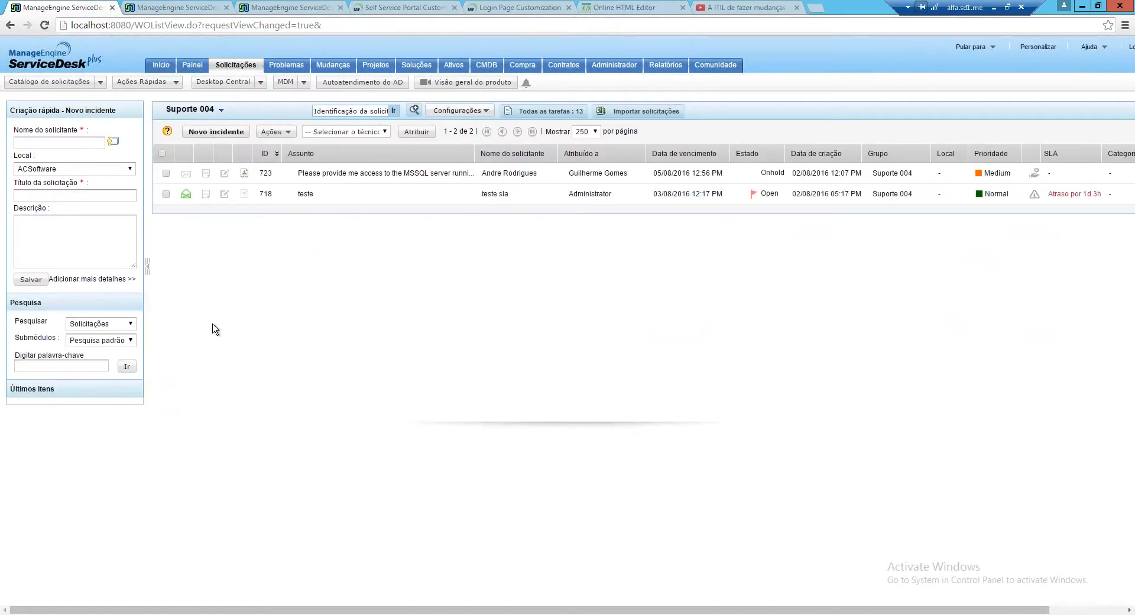
pyautogui.click(218, 109)
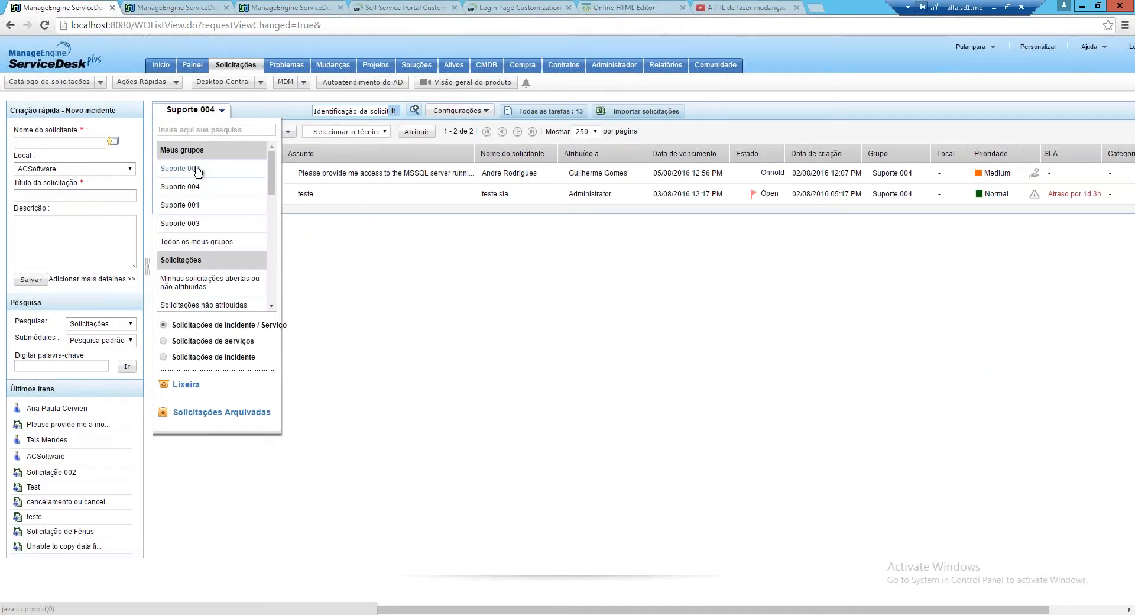
pyautogui.click(197, 170)
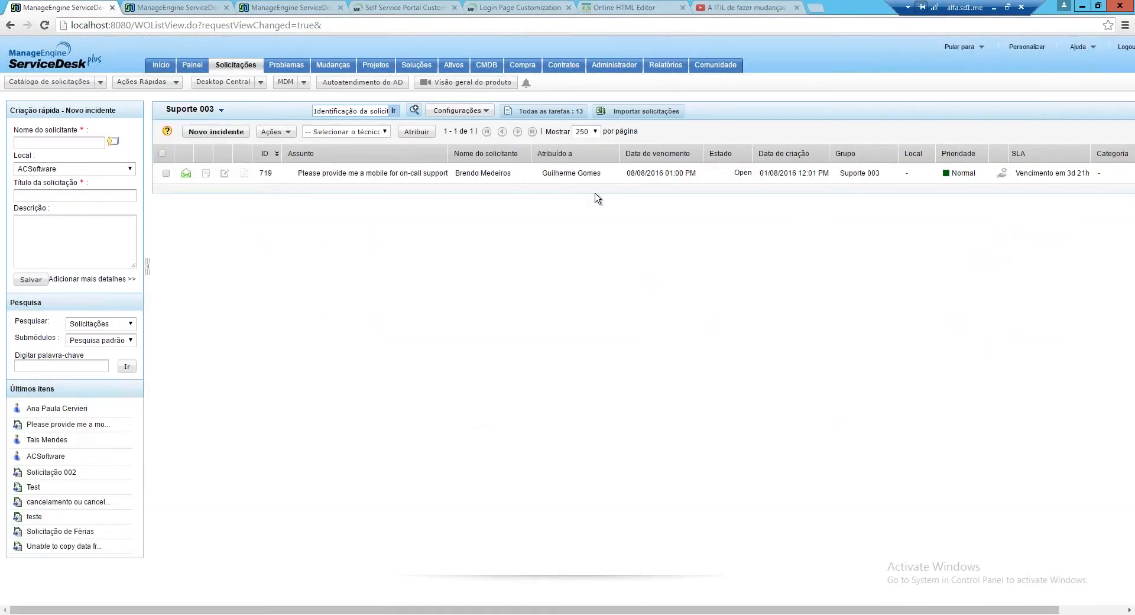
pyautogui.click(222, 110)
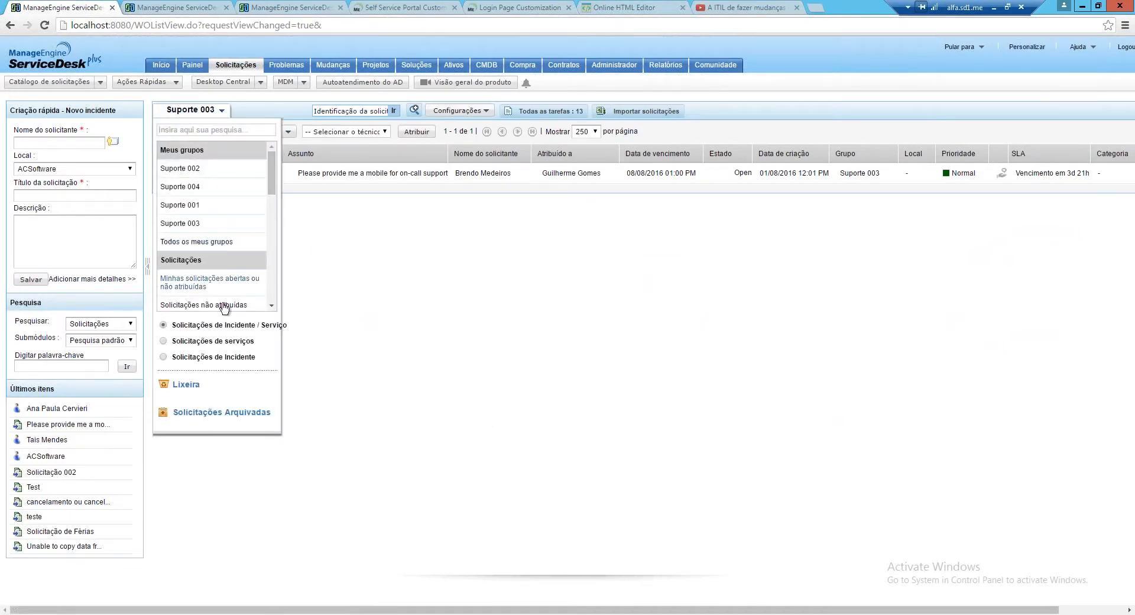
pyautogui.moveTo(273, 184); pyautogui.dragTo(270, 290)
pyautogui.click(223, 264)
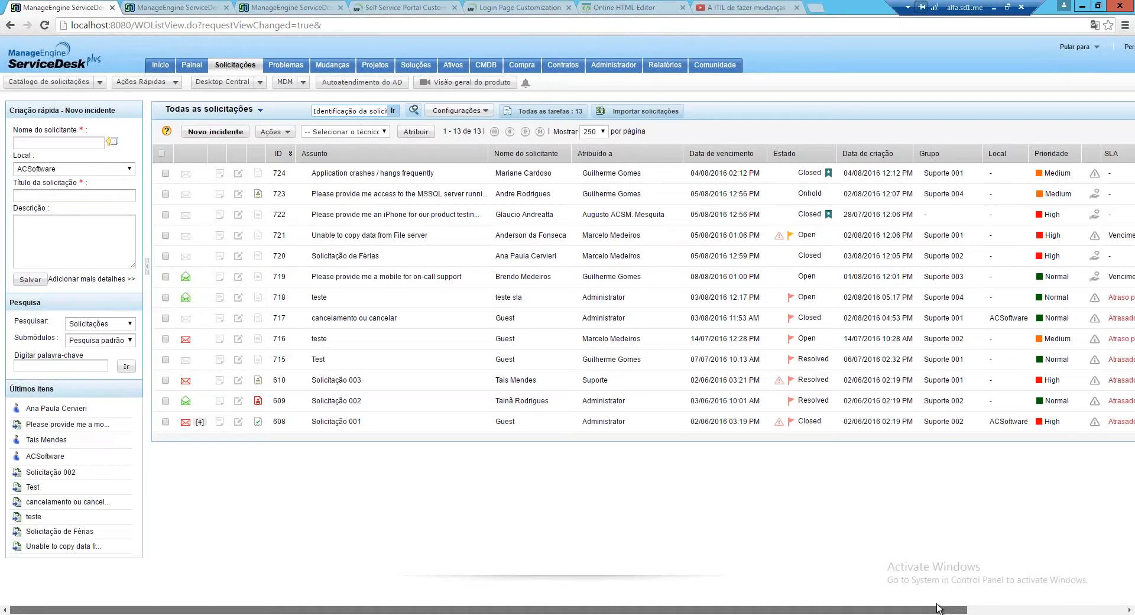
# Apply the Estado filter, then empty the Atribuído a and Estado filter boxes
pyautogui.moveTo(937, 609); pyautogui.dragTo(1028, 609)
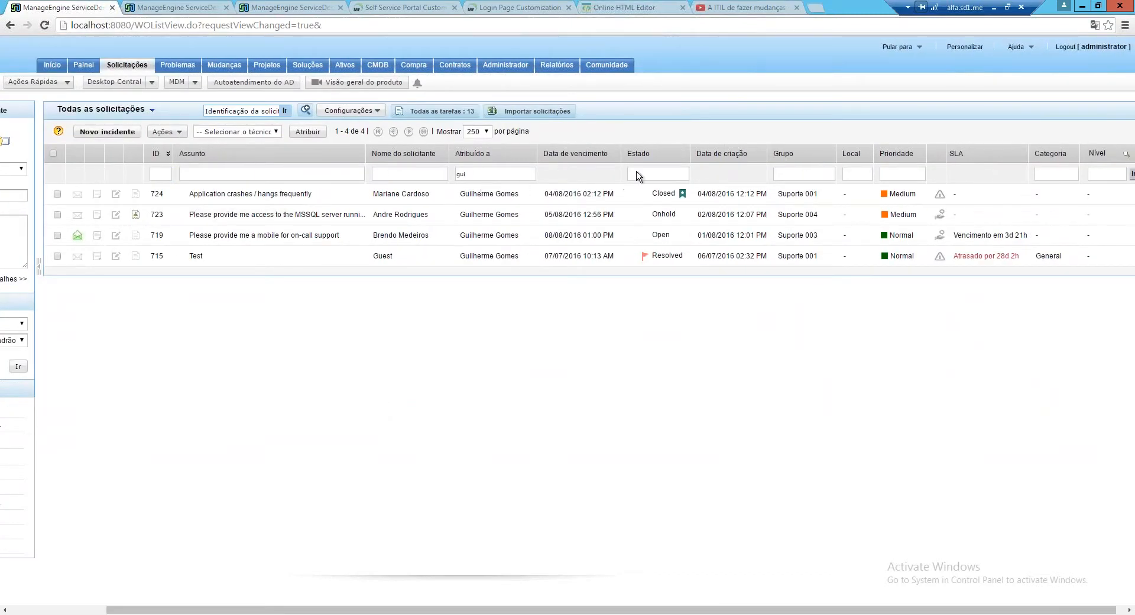
pyautogui.click(652, 171)
pyautogui.click(1132, 174)
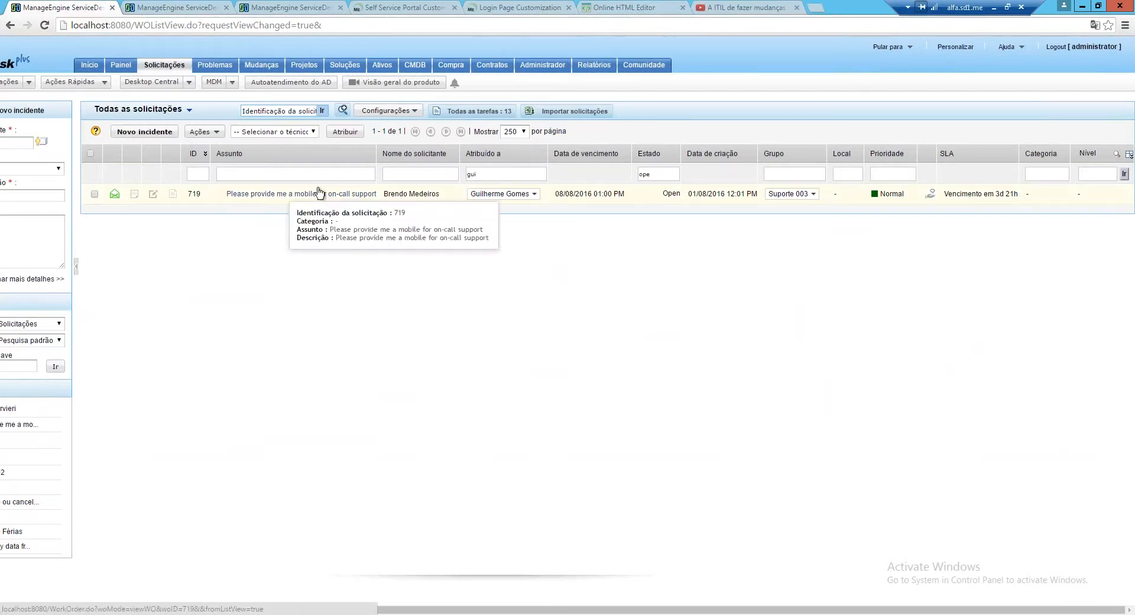
pyautogui.moveTo(486, 173); pyautogui.dragTo(455, 172)
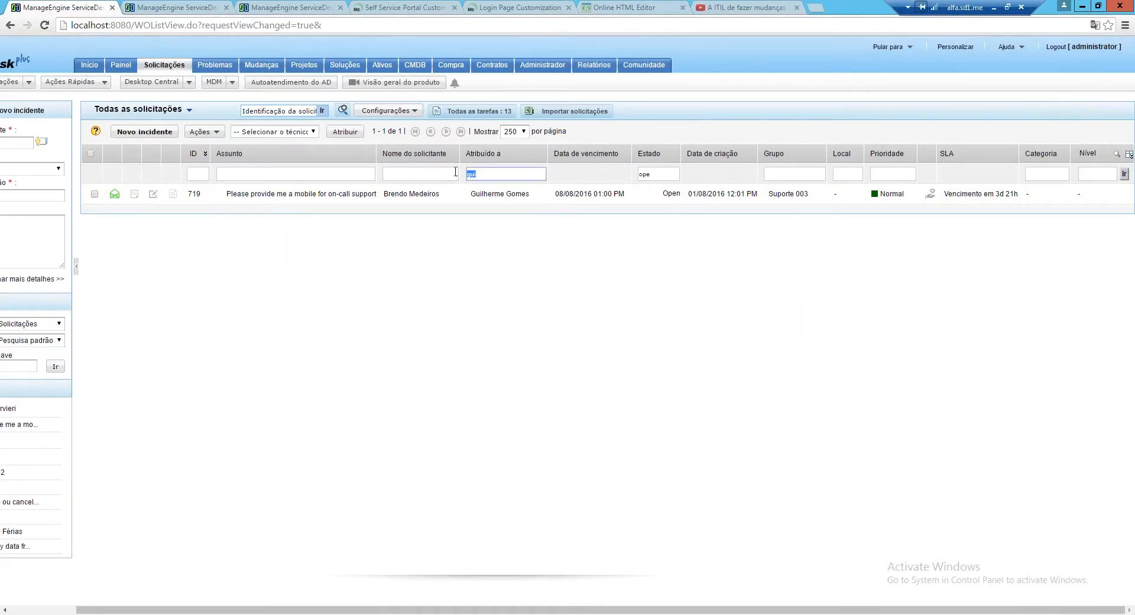
pyautogui.press('BackSpace')
pyautogui.moveTo(674, 173); pyautogui.dragTo(624, 171)
pyautogui.press('BackSpace')
pyautogui.press('Return')
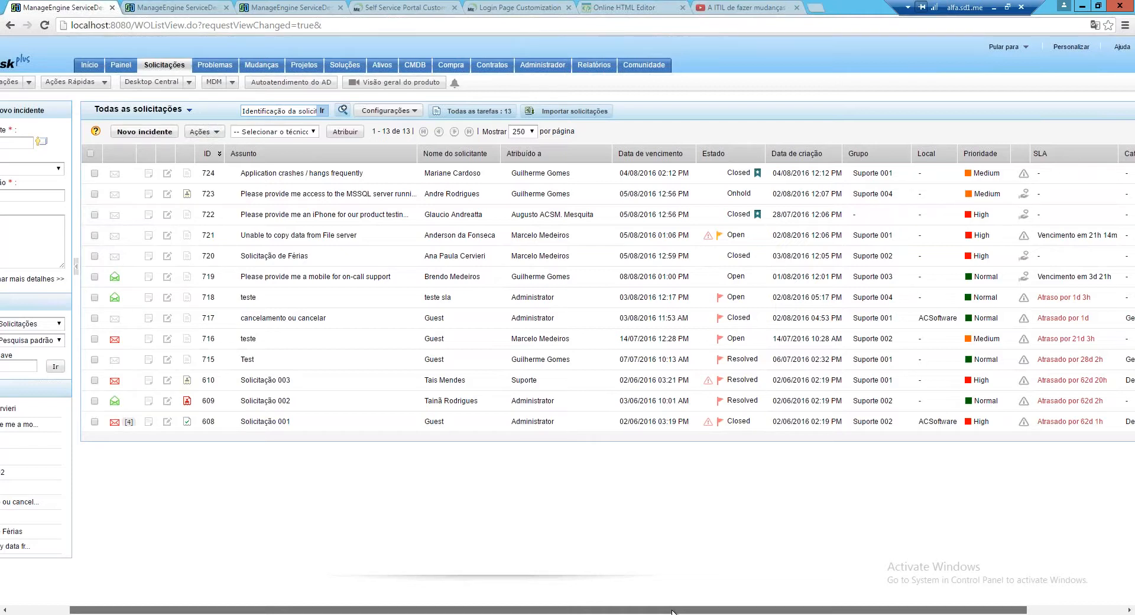
# Scroll the request list back left and open the Painel help desk dashboard
pyautogui.moveTo(673, 612); pyautogui.dragTo(940, 457)
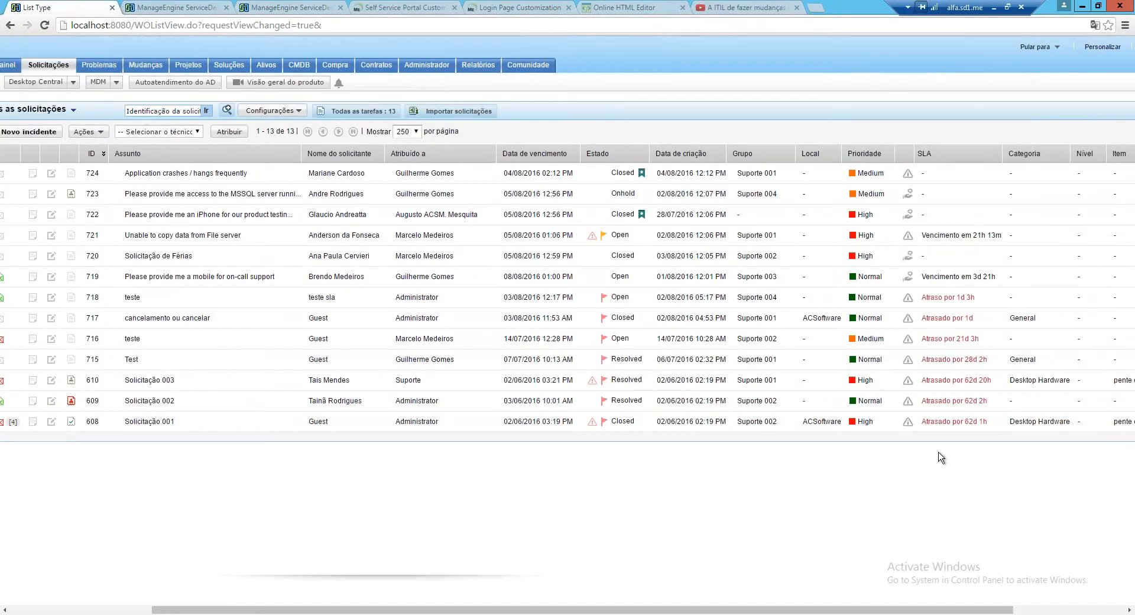
pyautogui.moveTo(903, 608); pyautogui.dragTo(1017, 607)
pyautogui.moveTo(802, 607); pyautogui.dragTo(535, 607)
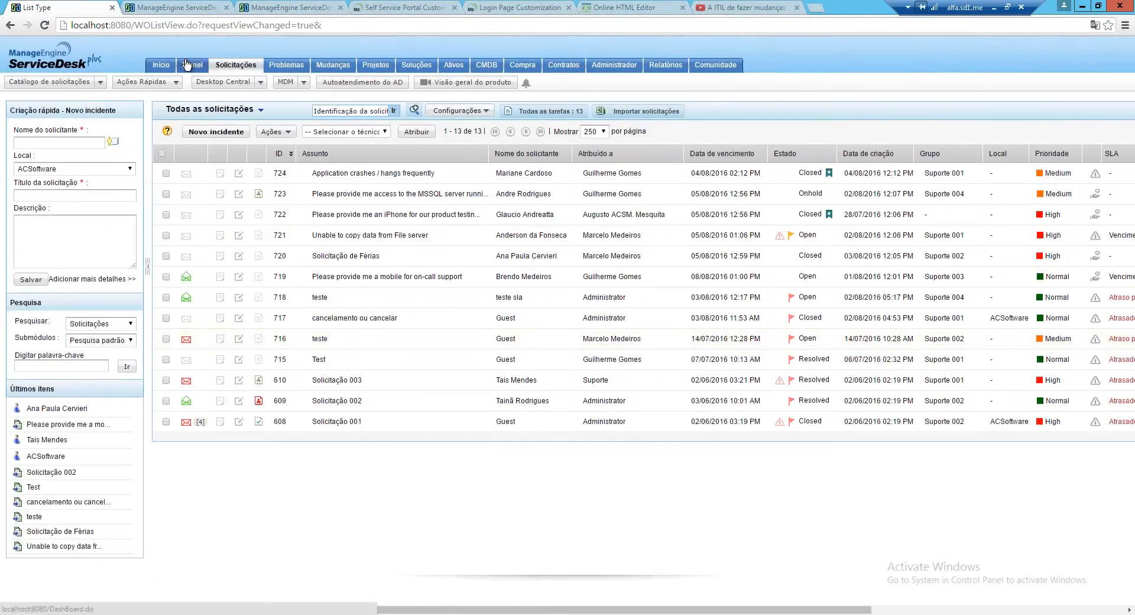
pyautogui.click(186, 64)
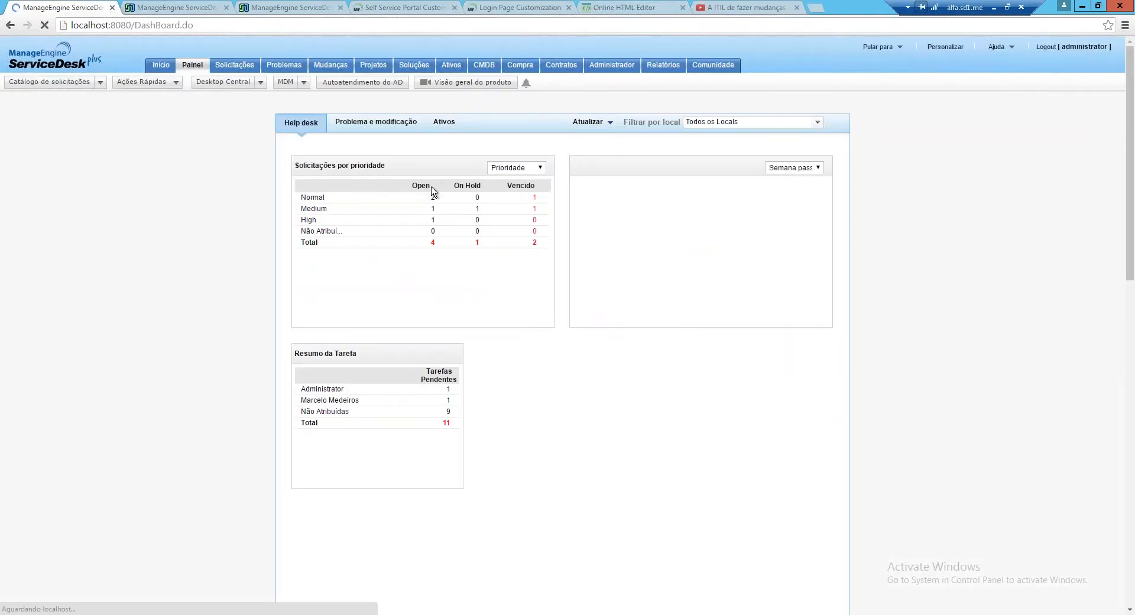
# Switch the dashboard request widget from Prioridade to Técnico grouping, then return to Solicitações
pyautogui.click(545, 169)
pyautogui.click(505, 179)
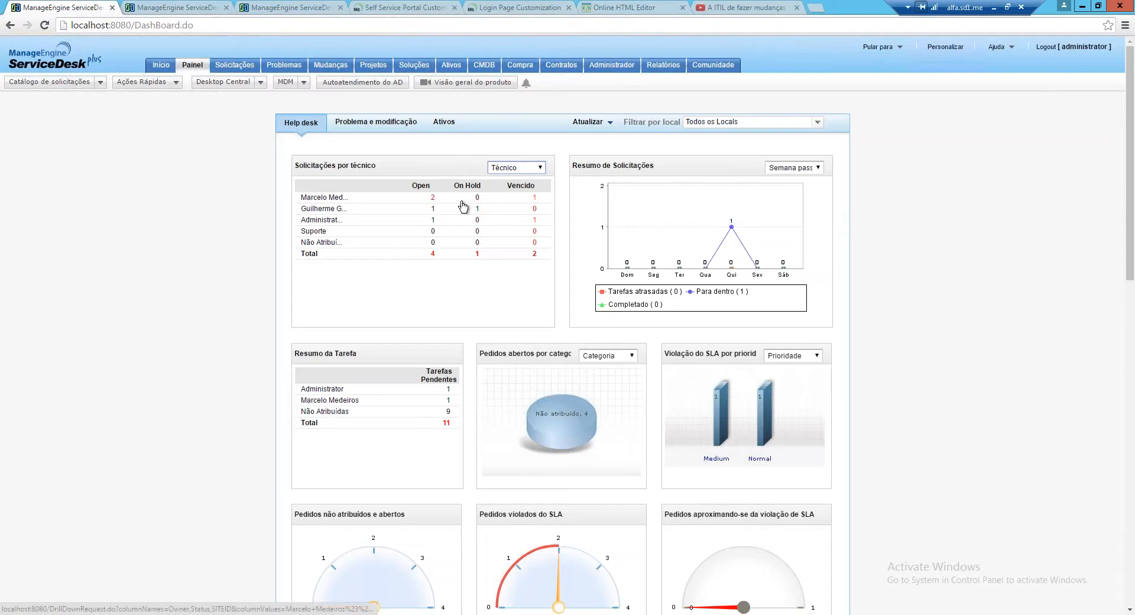
pyautogui.moveTo(548, 197); pyautogui.dragTo(533, 198)
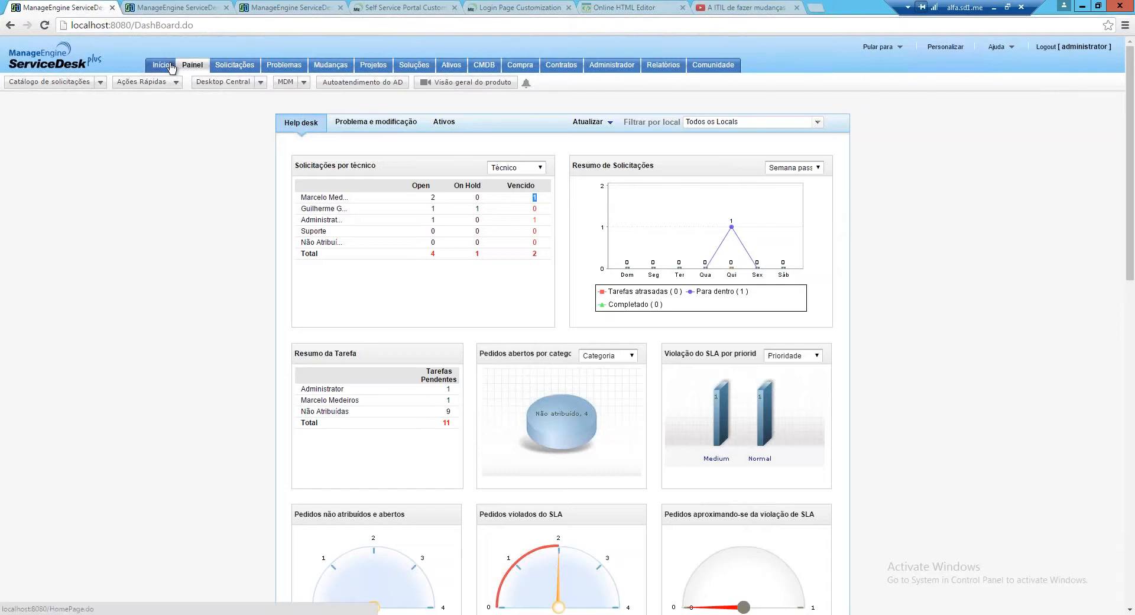
pyautogui.click(234, 66)
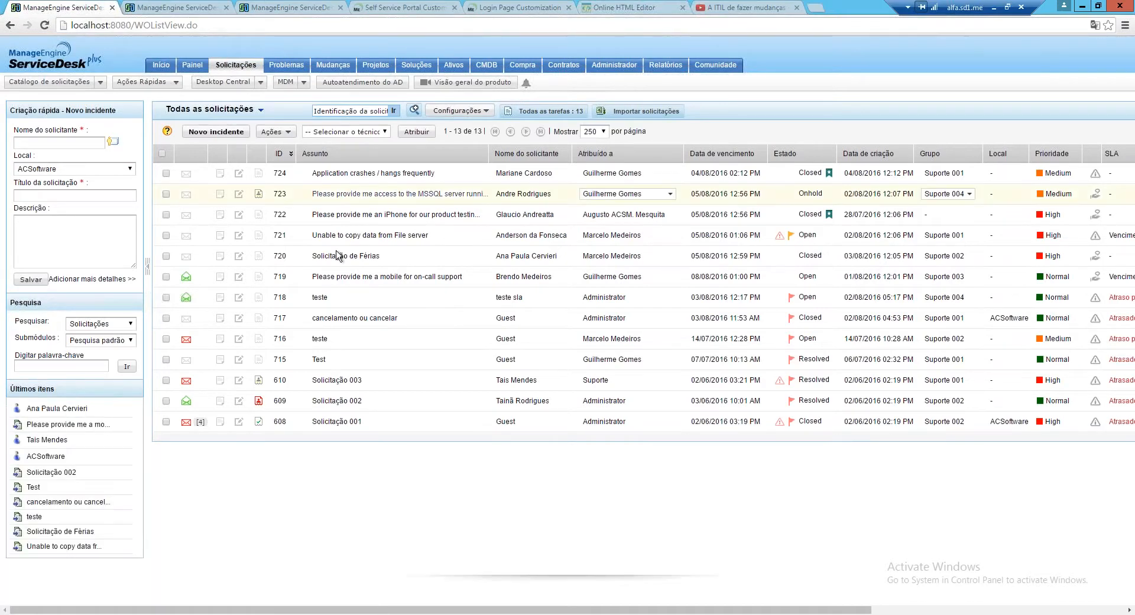
# Go to the Início home page summary
pyautogui.click(154, 67)
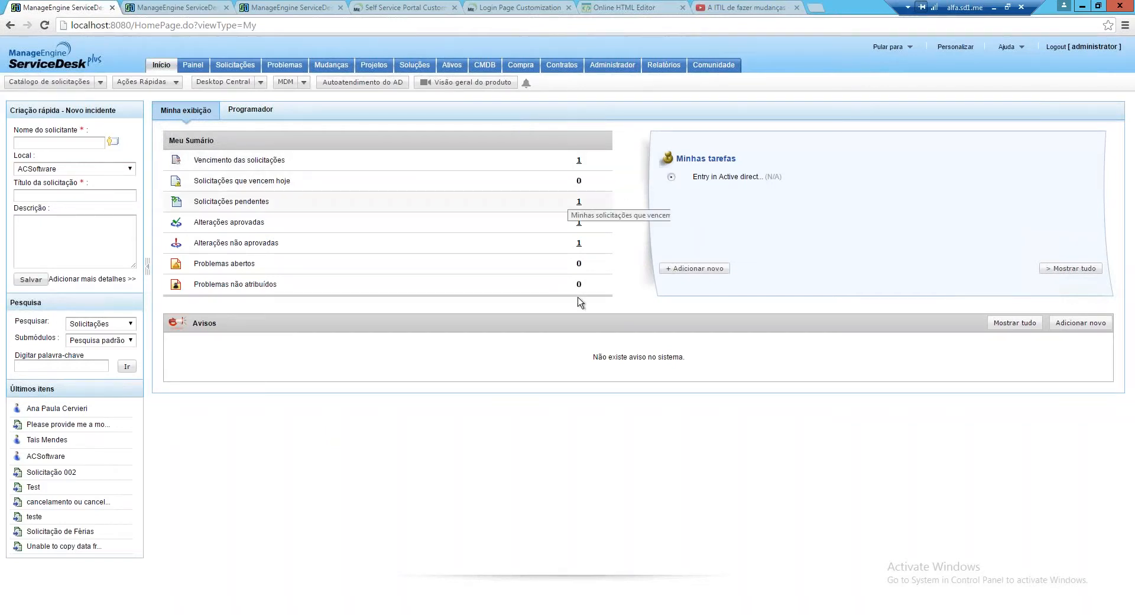
# List my pending requests from the Solicitações pendentes count in Meu Sumário
pyautogui.doubleClick(585, 203)
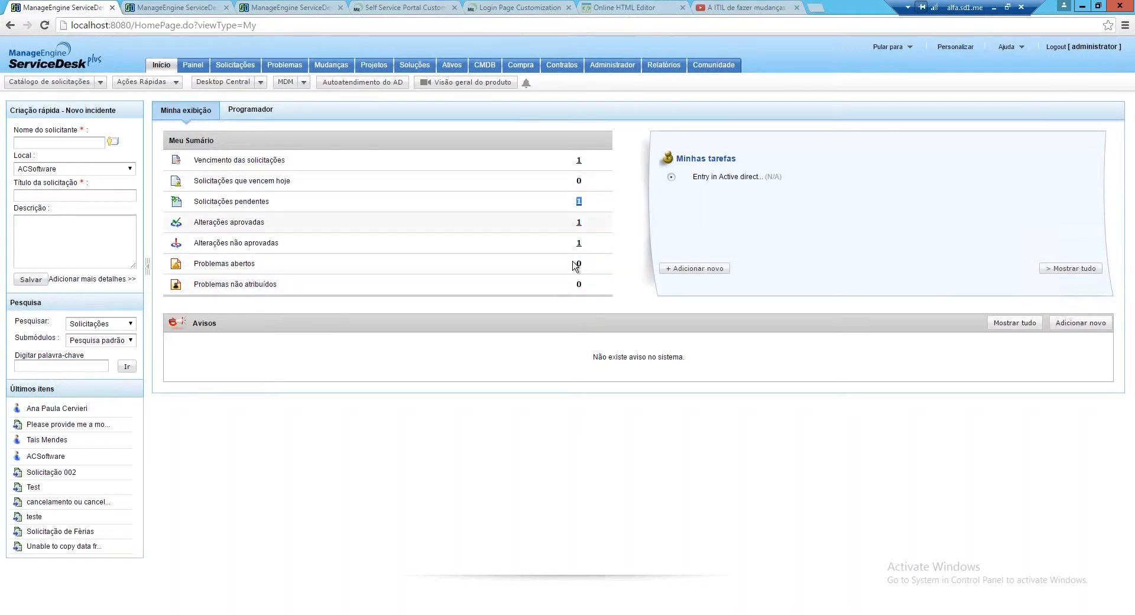
pyautogui.click(579, 202)
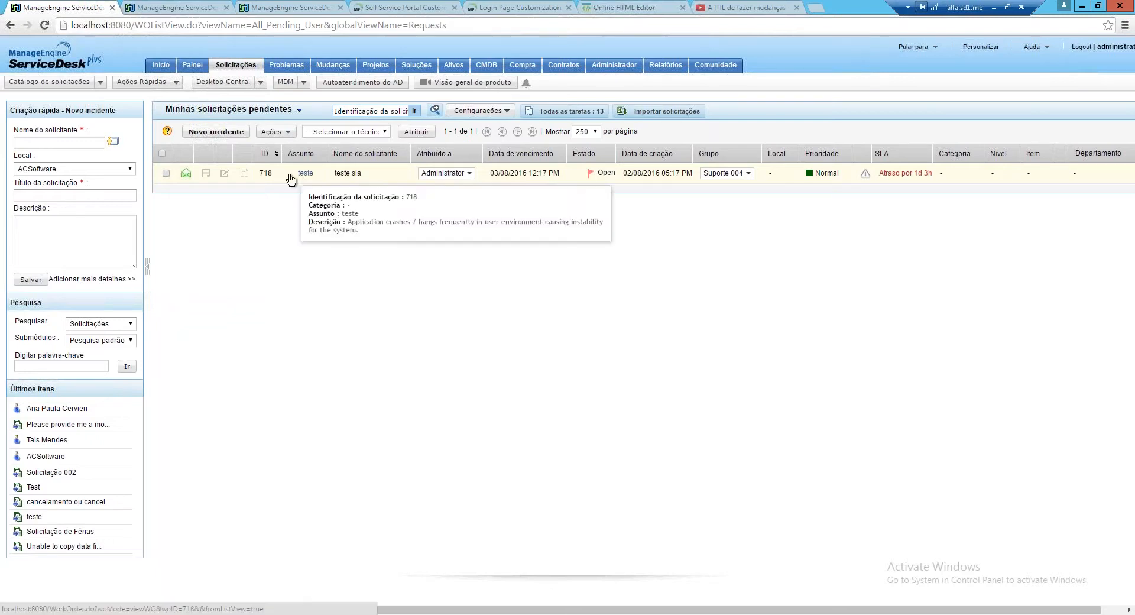
# Open request 718 'teste' to view its description and details
pyautogui.click(185, 176)
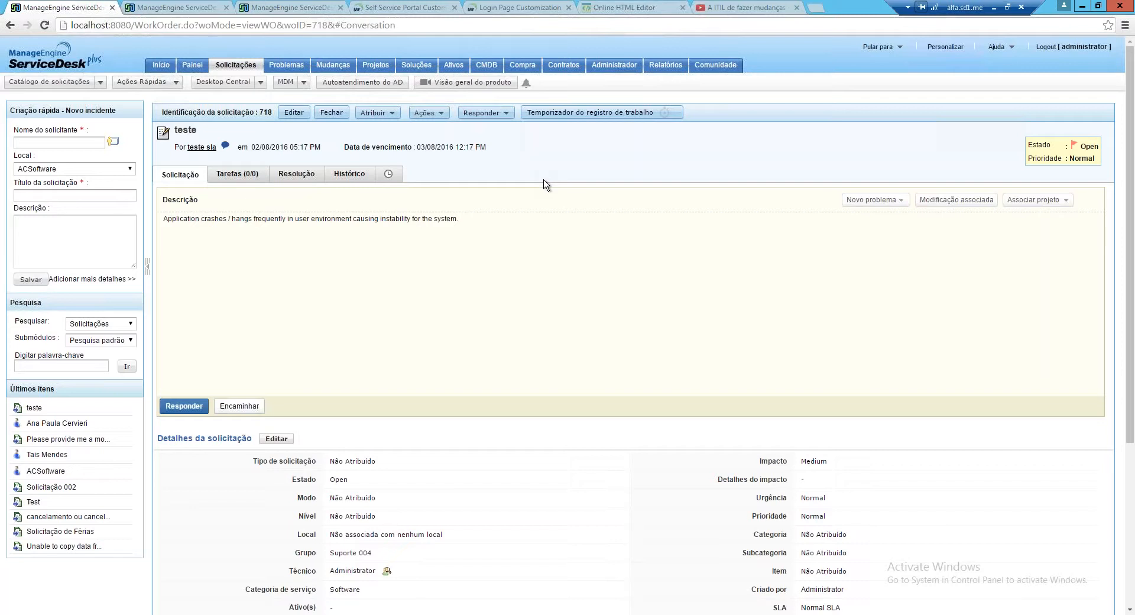
# In Solicitações, switch the view from pending requests to Todas as solicitações
pyautogui.click(226, 66)
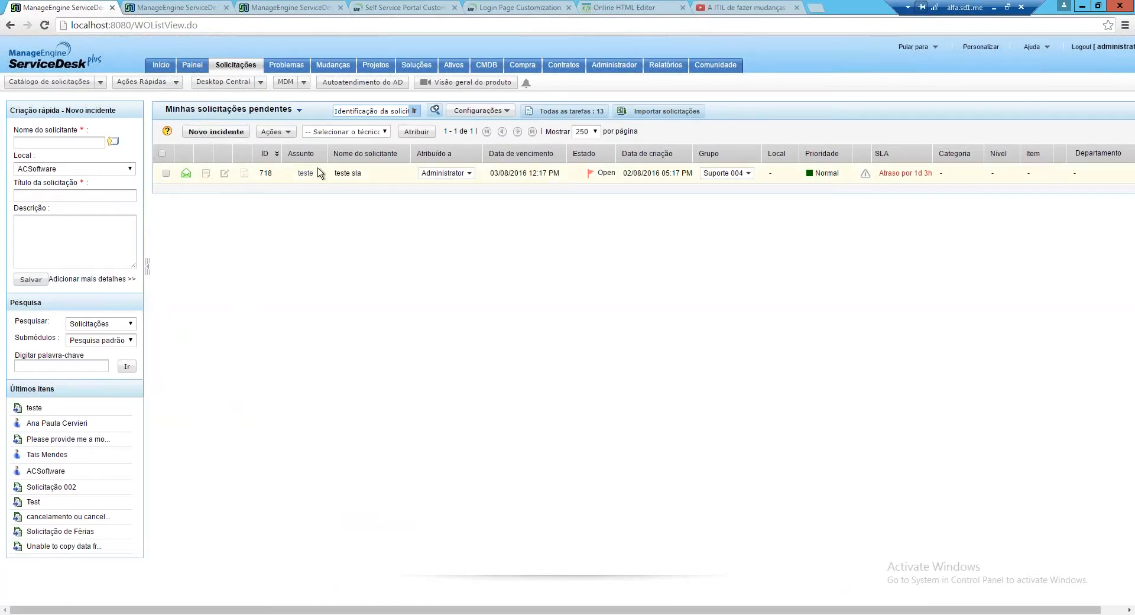
pyautogui.click(235, 112)
pyautogui.moveTo(273, 191); pyautogui.dragTo(260, 311)
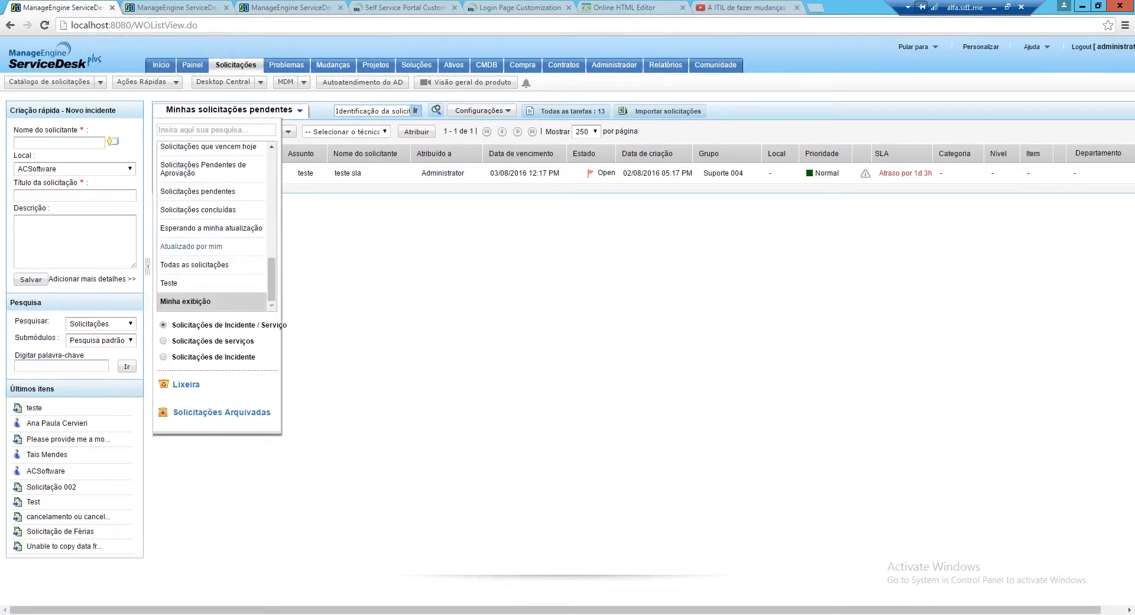
pyautogui.click(205, 247)
pyautogui.click(230, 110)
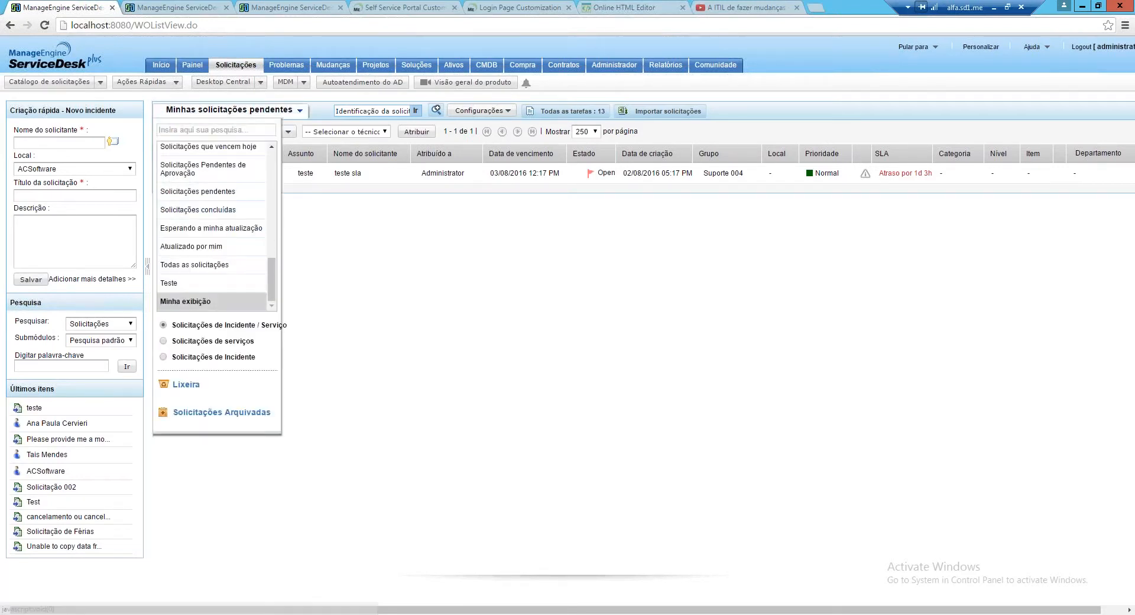
pyautogui.click(185, 265)
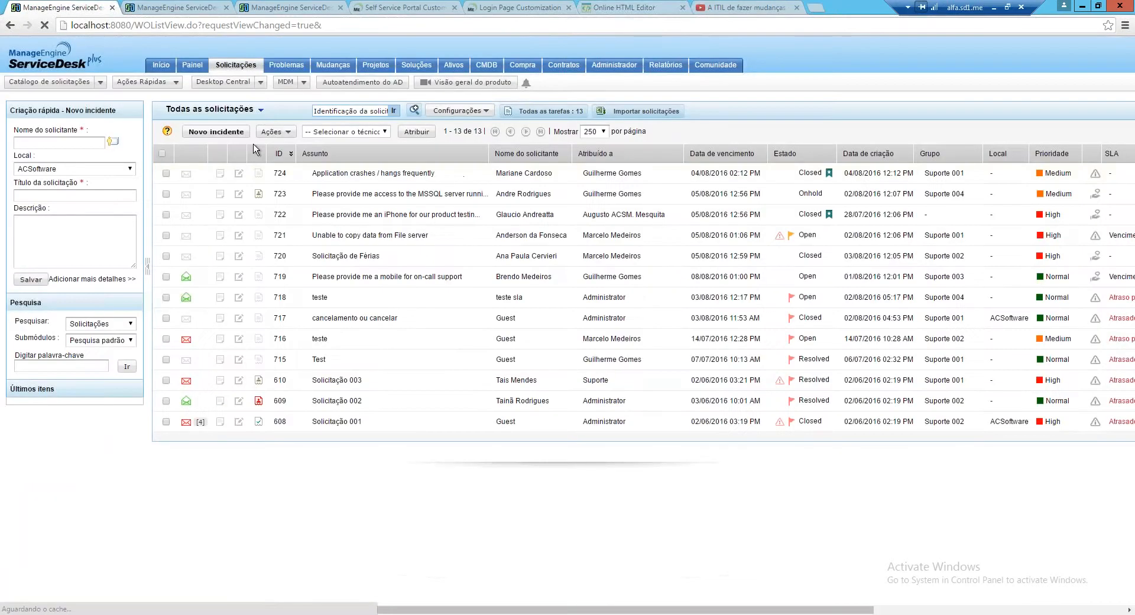
pyautogui.click(260, 112)
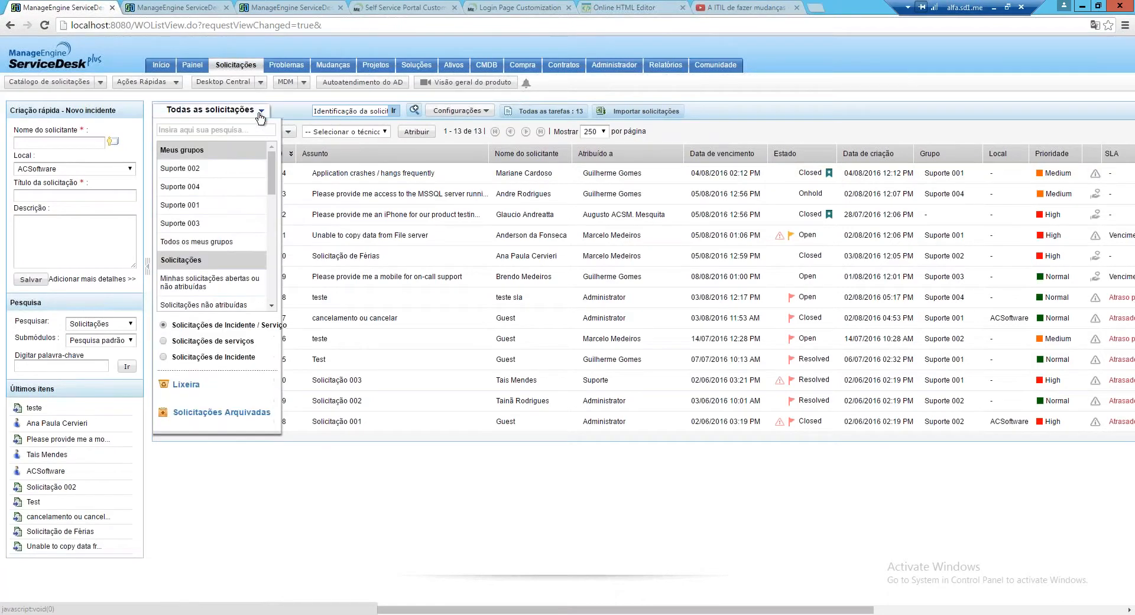
pyautogui.click(163, 357)
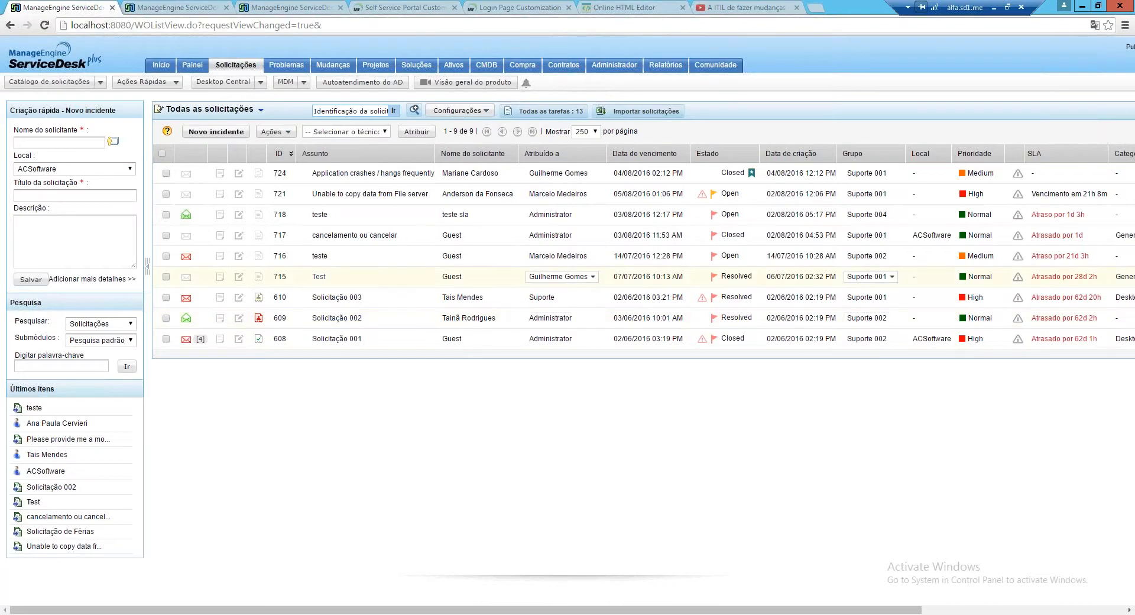
pyautogui.click(210, 109)
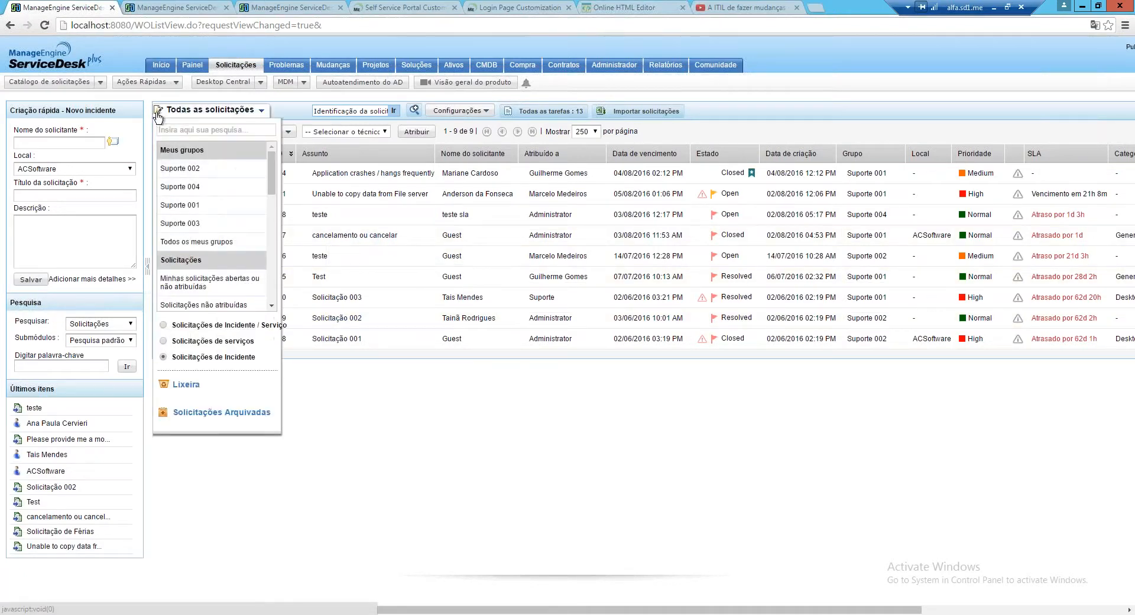
pyautogui.click(163, 341)
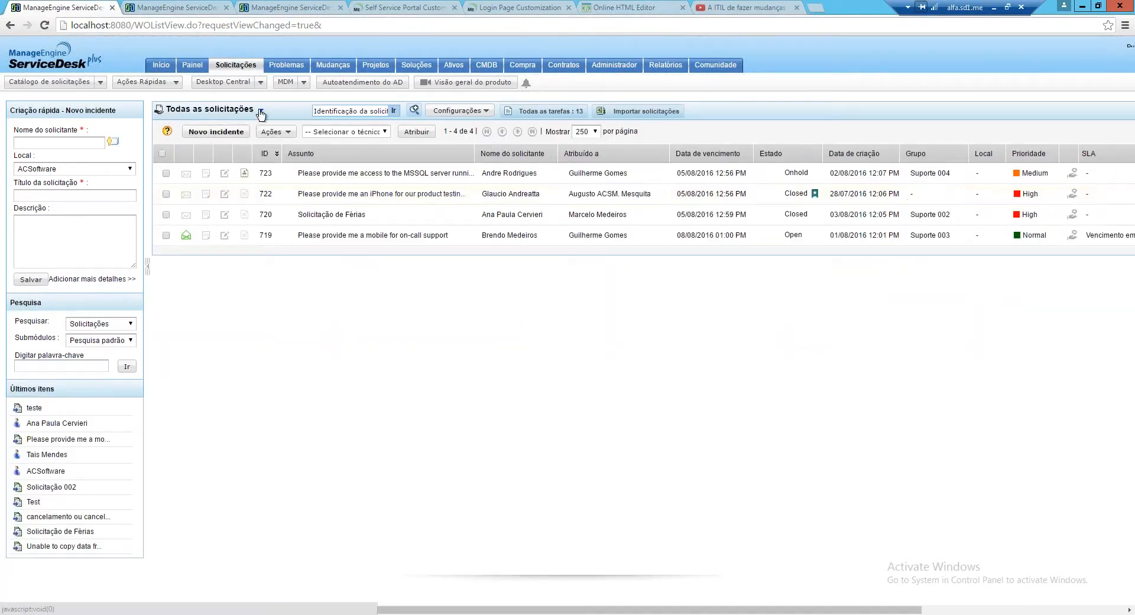
pyautogui.click(260, 110)
pyautogui.moveTo(271, 170)
pyautogui.mouseDown()
pyautogui.moveTo(272, 219)
pyautogui.moveTo(267, 164)
pyautogui.mouseUp()
pyautogui.click(164, 325)
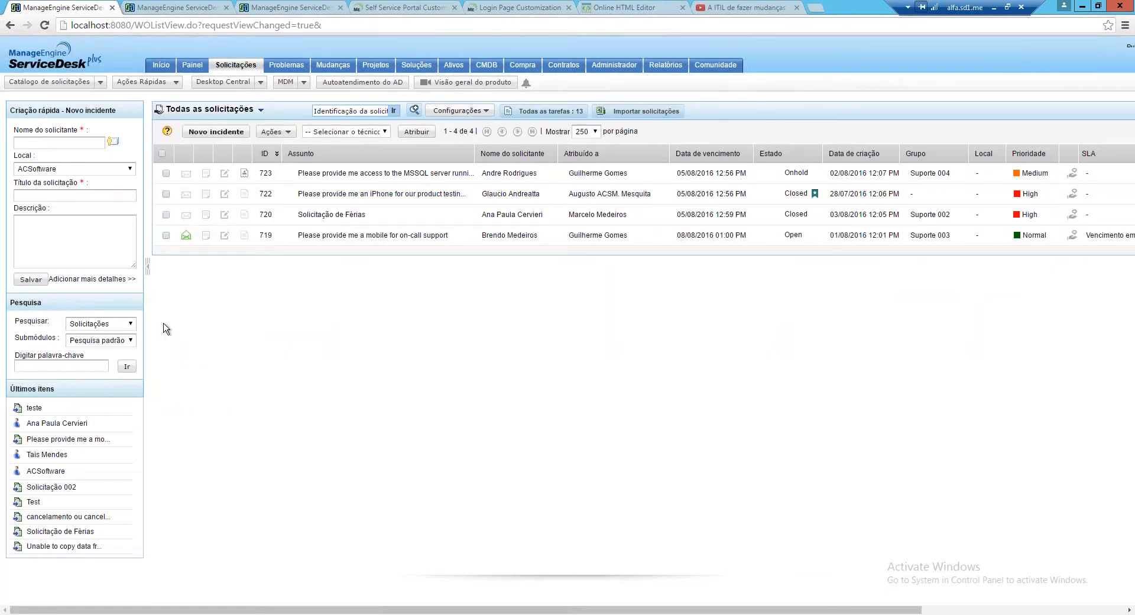
pyautogui.click(260, 110)
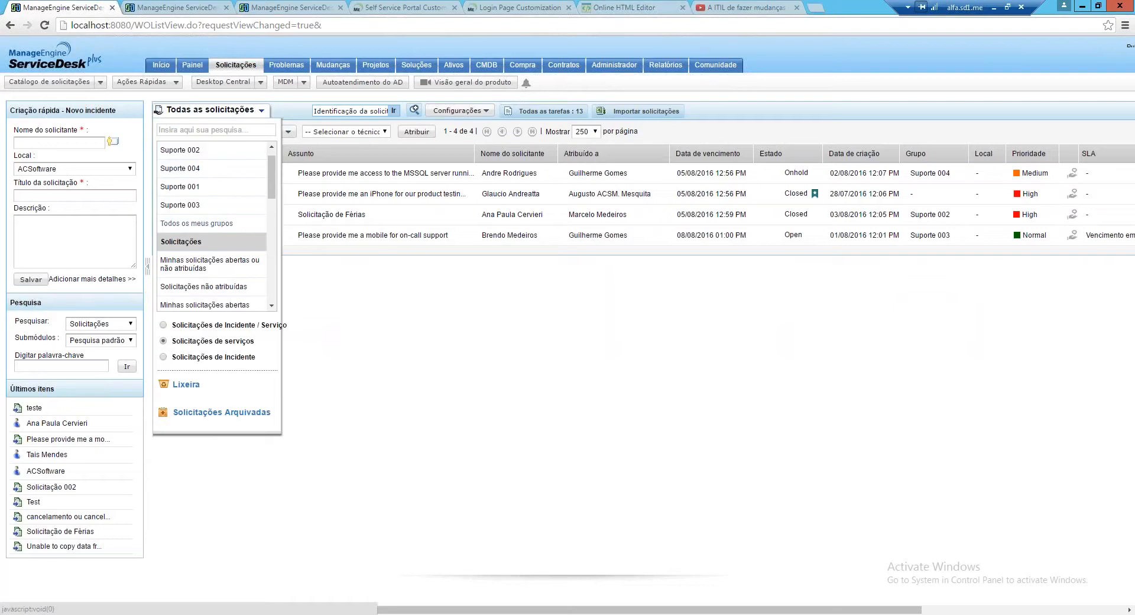
pyautogui.click(166, 326)
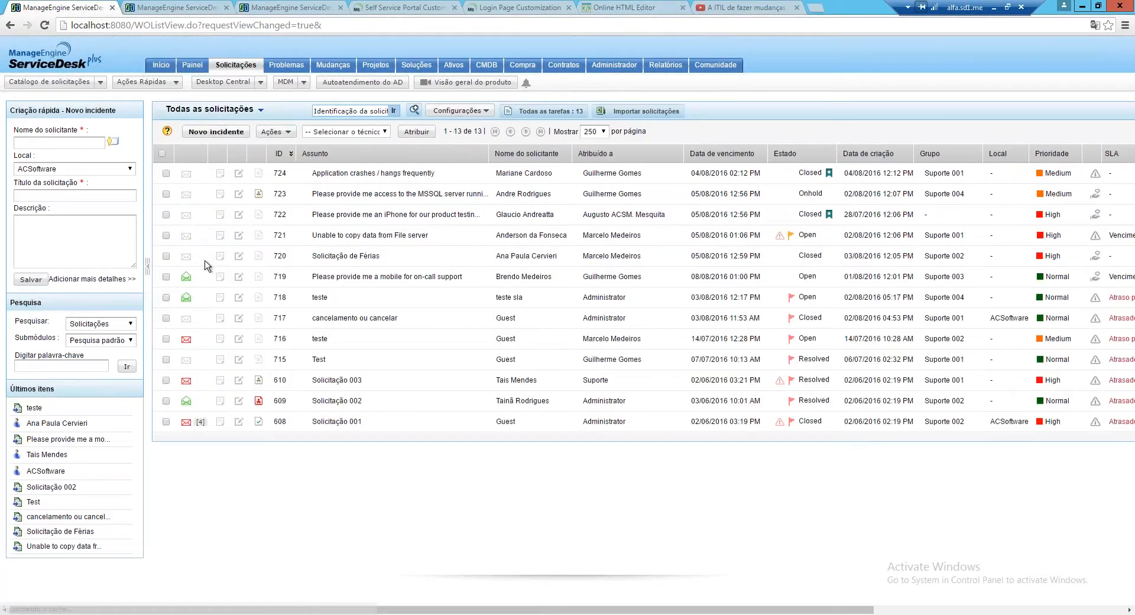
pyautogui.moveTo(423, 198)
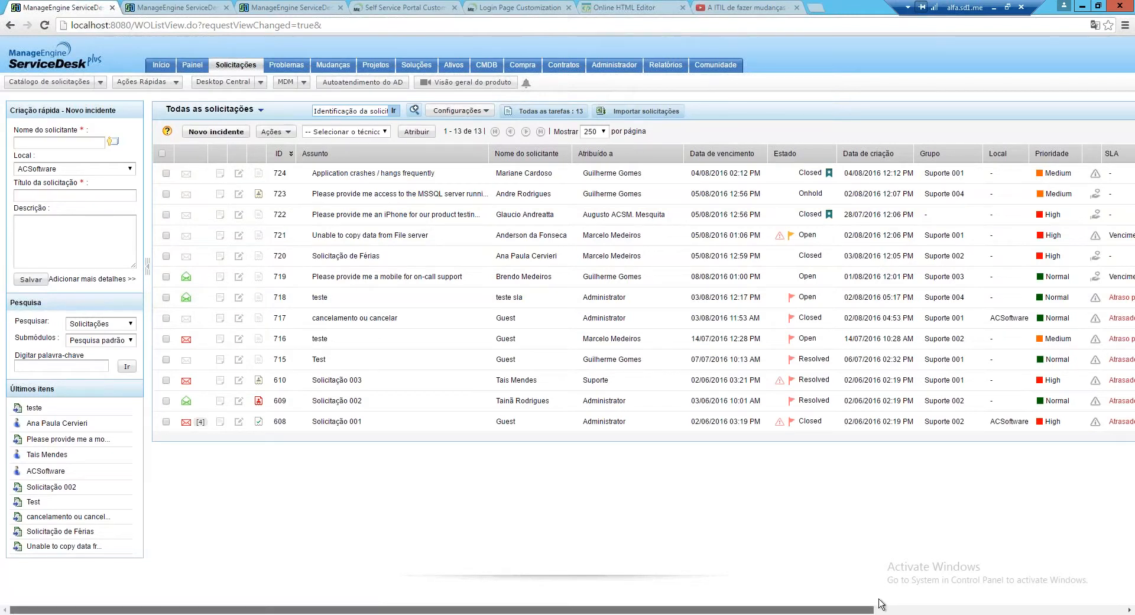
pyautogui.moveTo(878, 599); pyautogui.dragTo(1030, 611)
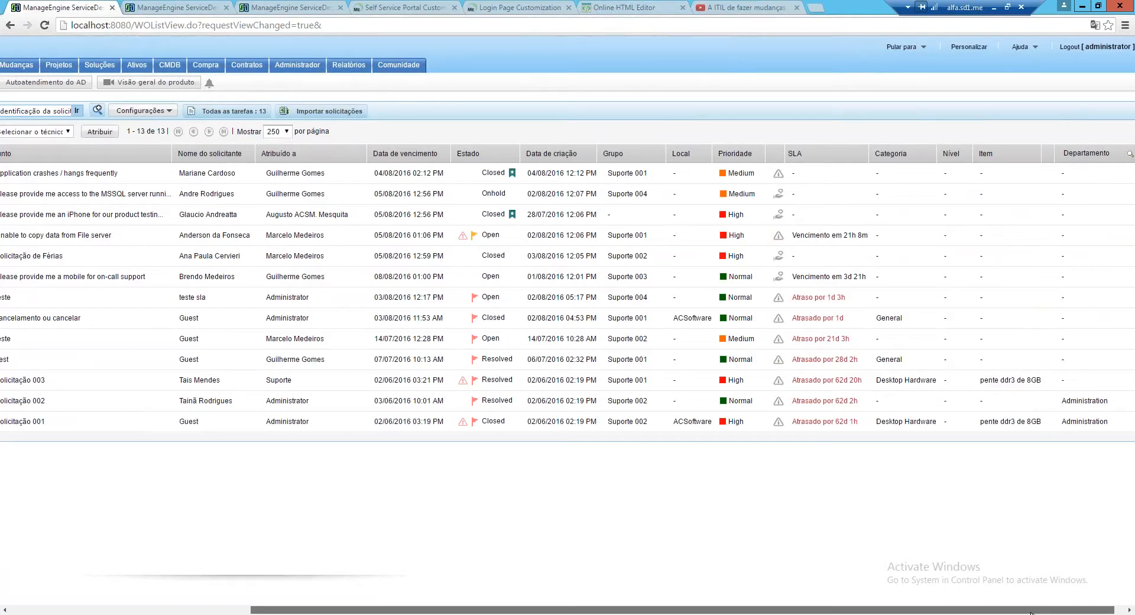
pyautogui.moveTo(1030, 612); pyautogui.dragTo(727, 612)
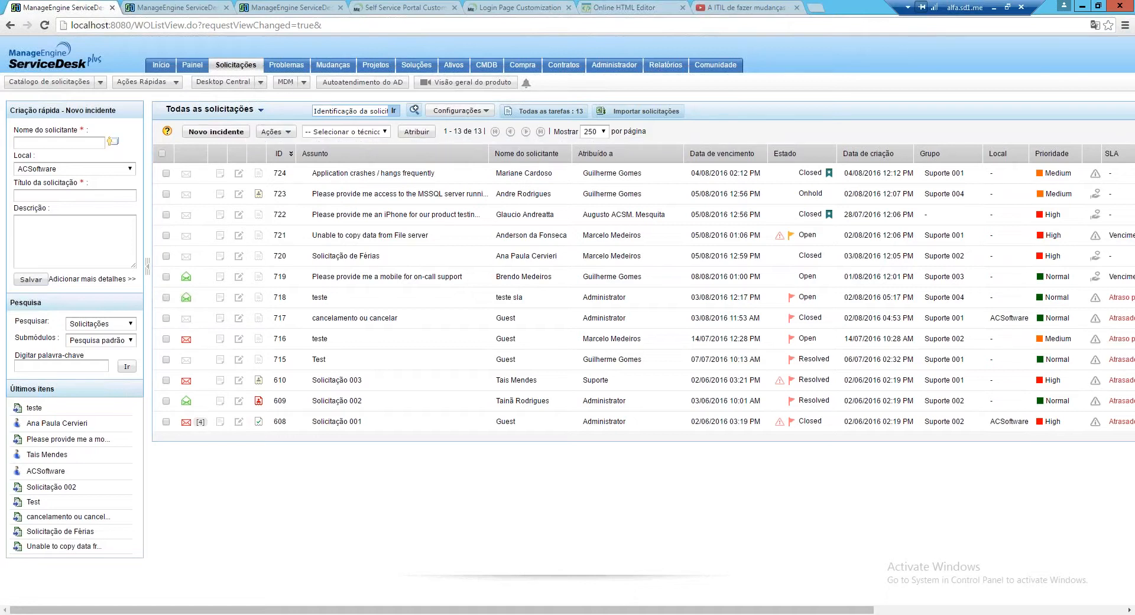
# Start a new custom report in Relatórios and continue into the wizard
pyautogui.click(658, 67)
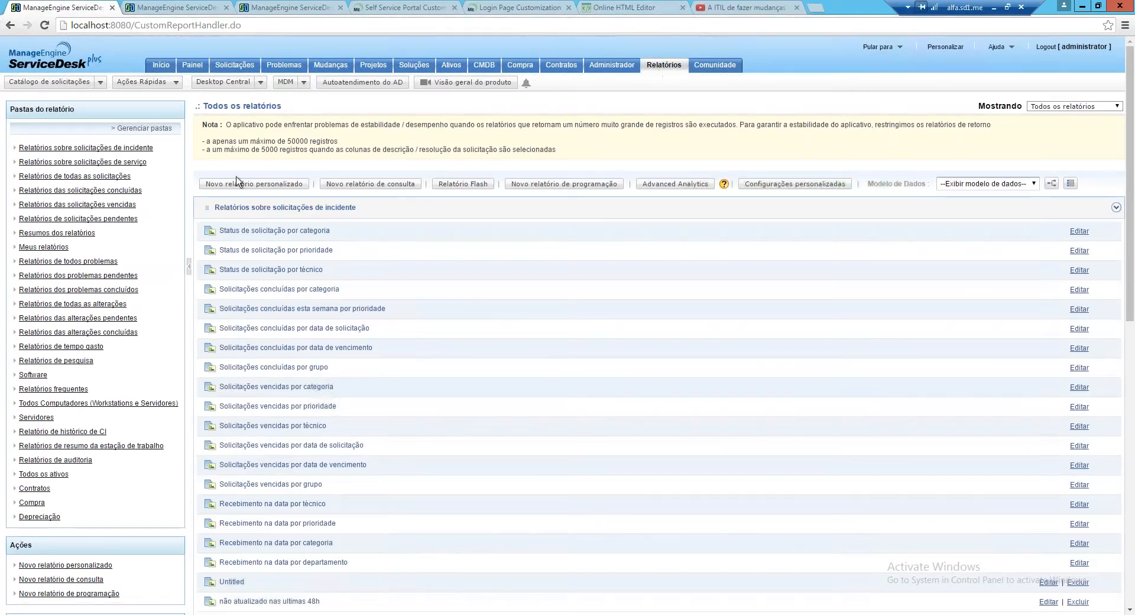
pyautogui.click(234, 184)
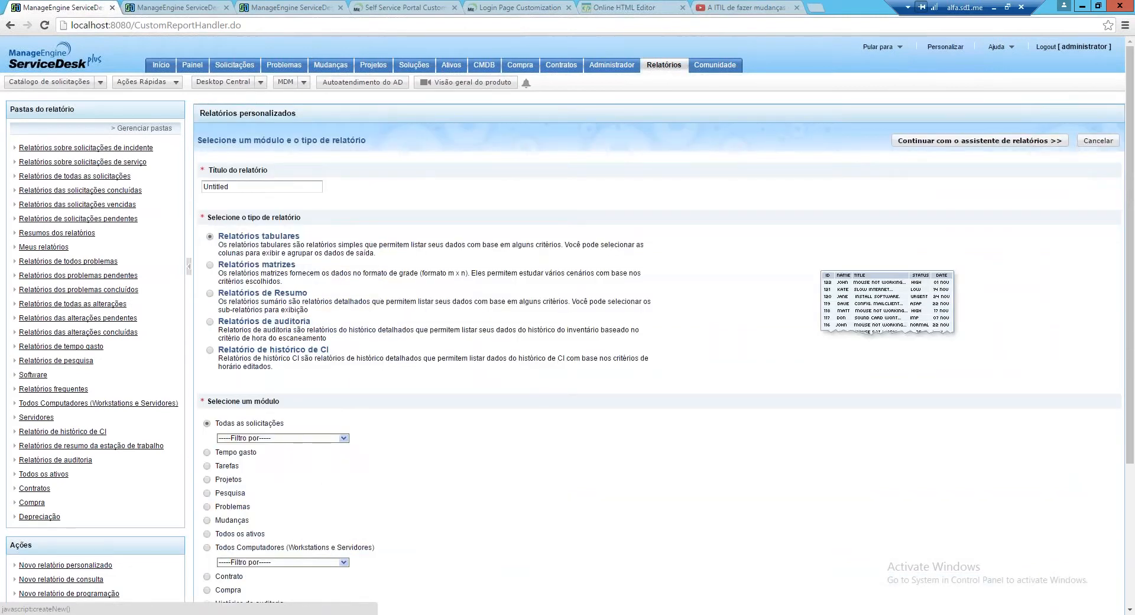
pyautogui.moveTo(1130, 199); pyautogui.dragTo(1129, 336)
pyautogui.click(988, 551)
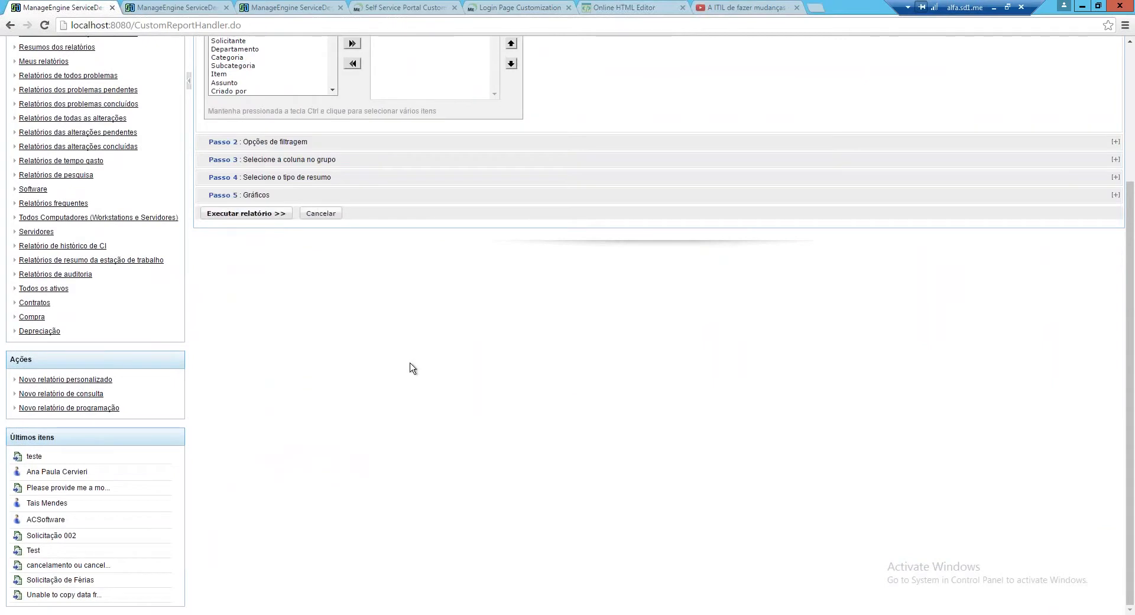
# Add Status de aprovação and Status da solicitação columns, expand Passo 2, then cancel the report
pyautogui.scroll(1, 412, 367)
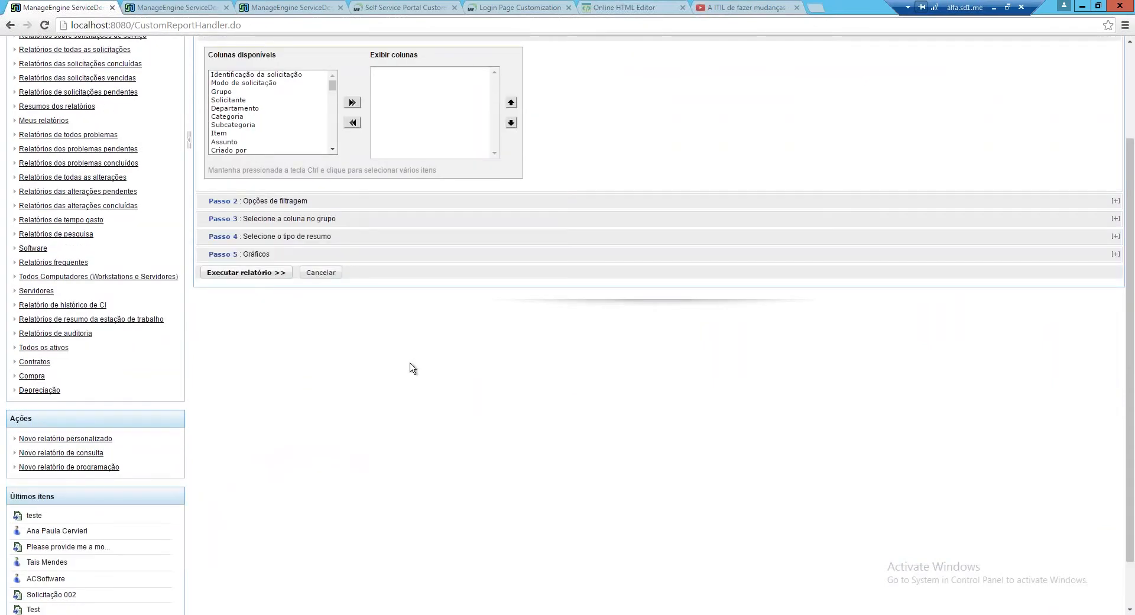
pyautogui.scroll(1, 412, 368)
pyautogui.moveTo(335, 146); pyautogui.dragTo(335, 154)
pyautogui.click(295, 144)
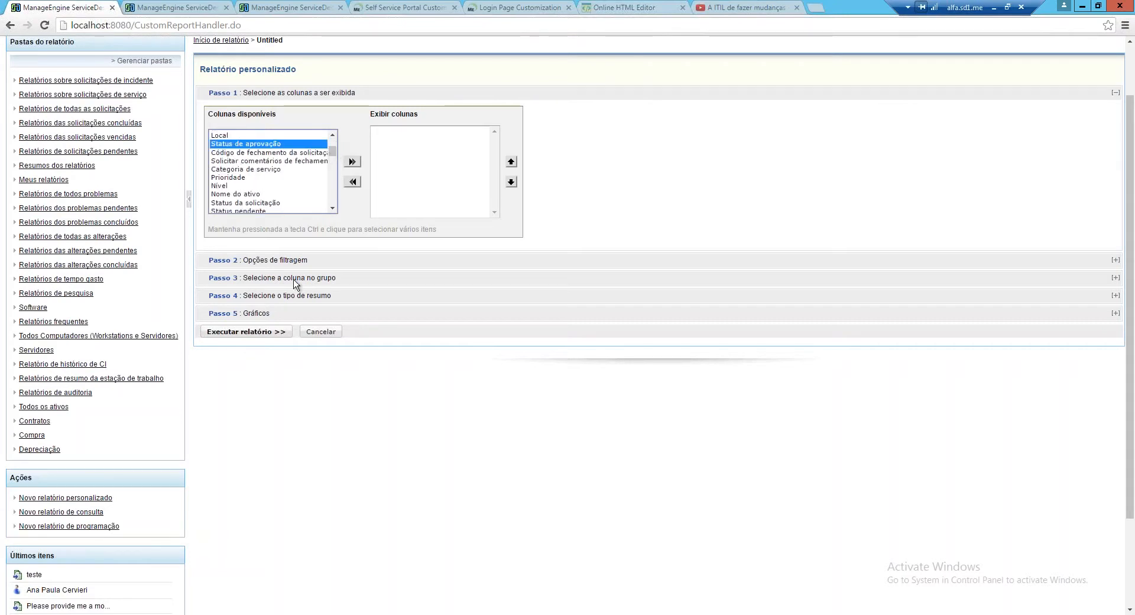
pyautogui.click(352, 162)
pyautogui.click(353, 162)
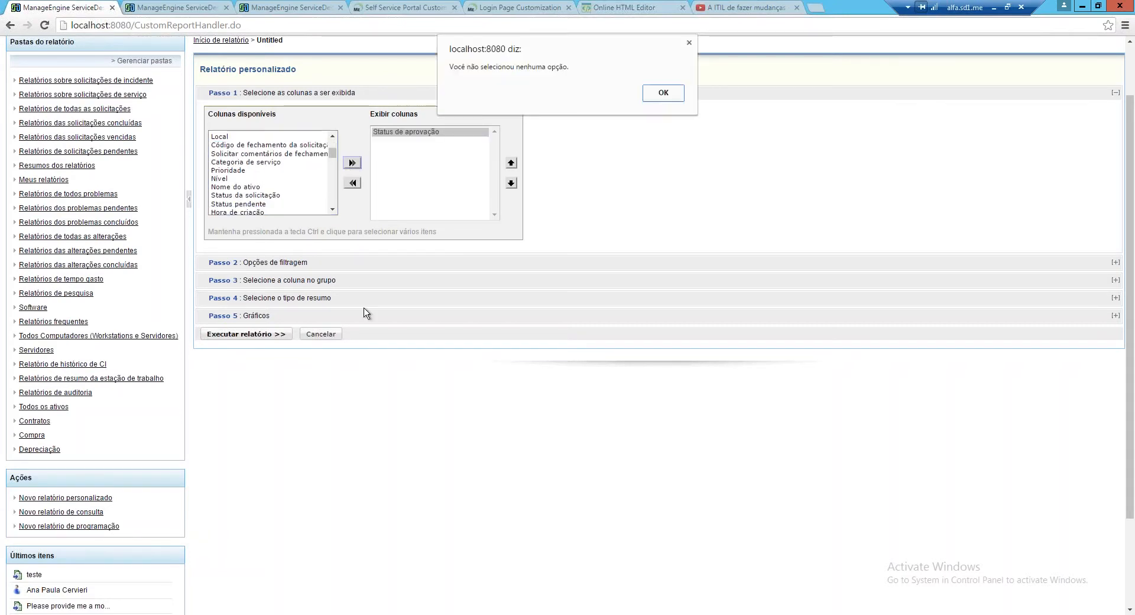
pyautogui.click(688, 44)
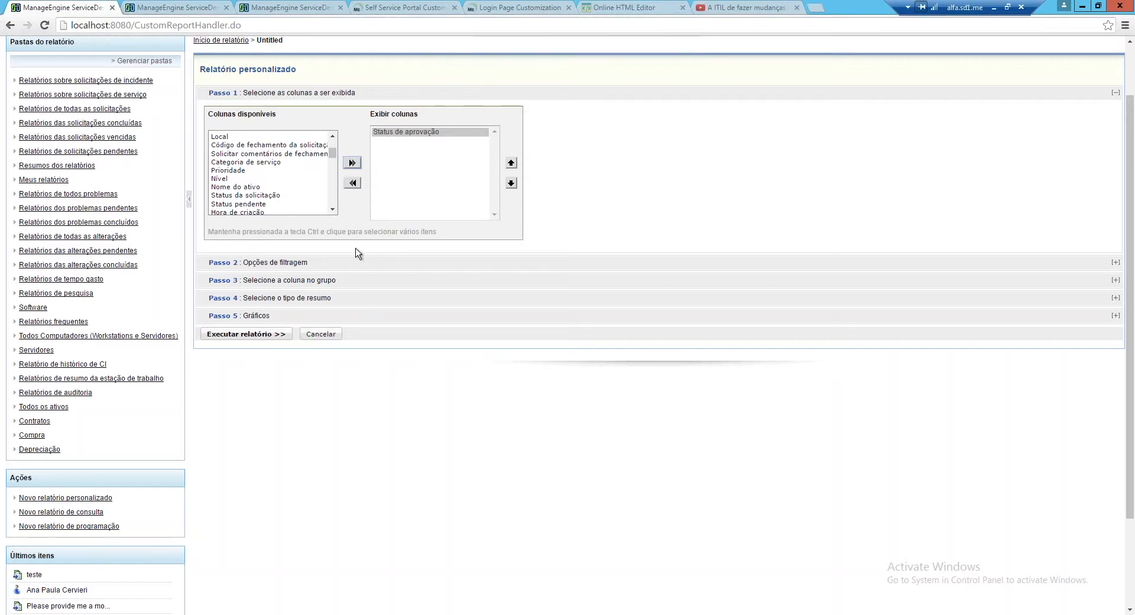
pyautogui.click(280, 196)
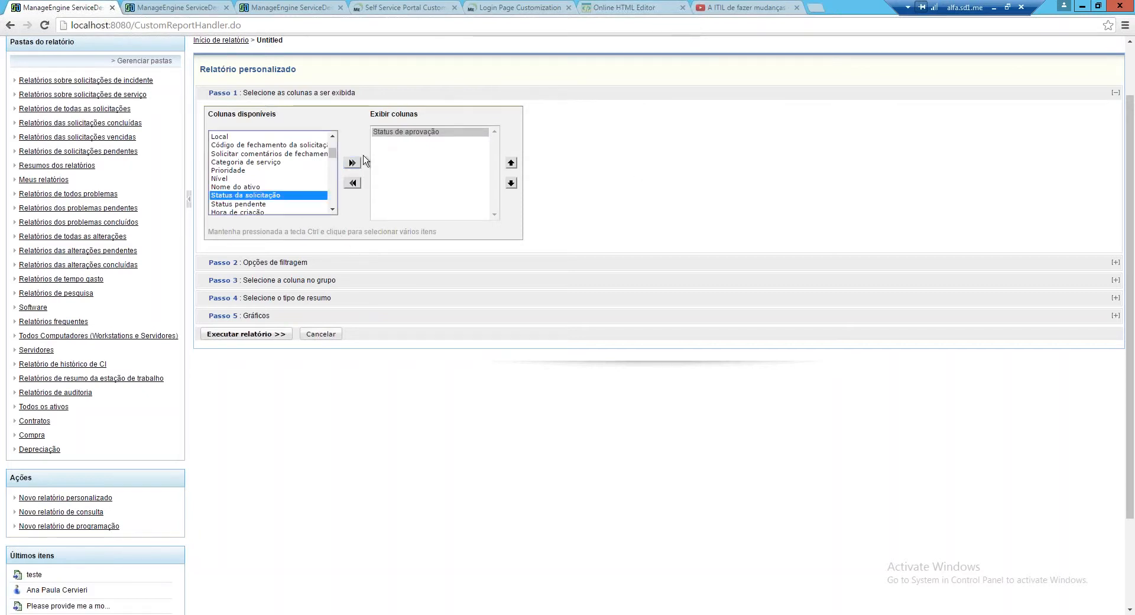
pyautogui.click(353, 163)
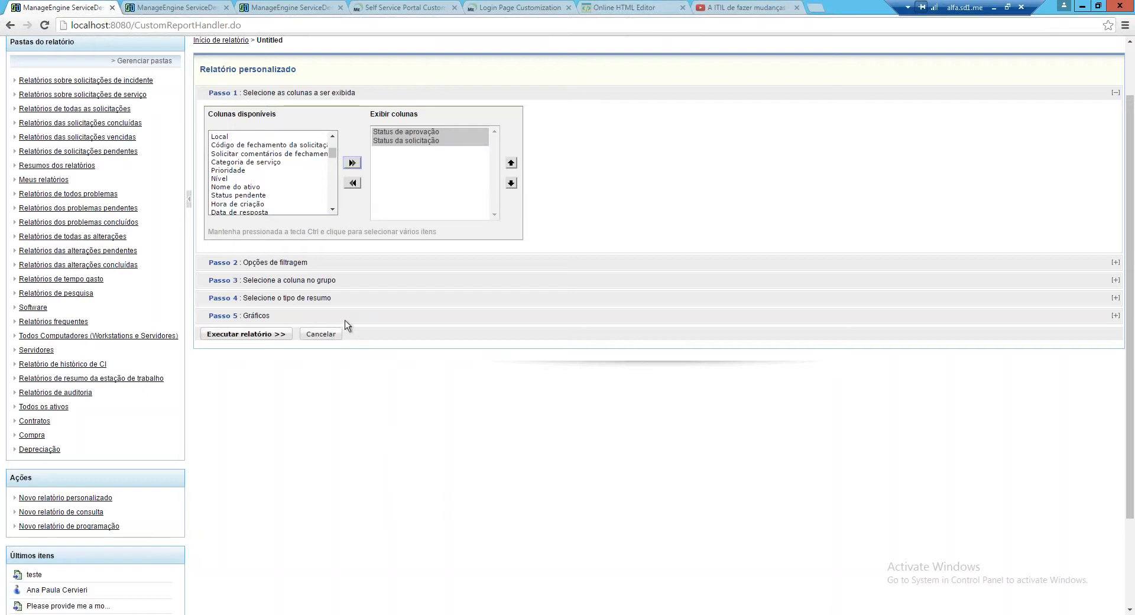
pyautogui.click(246, 262)
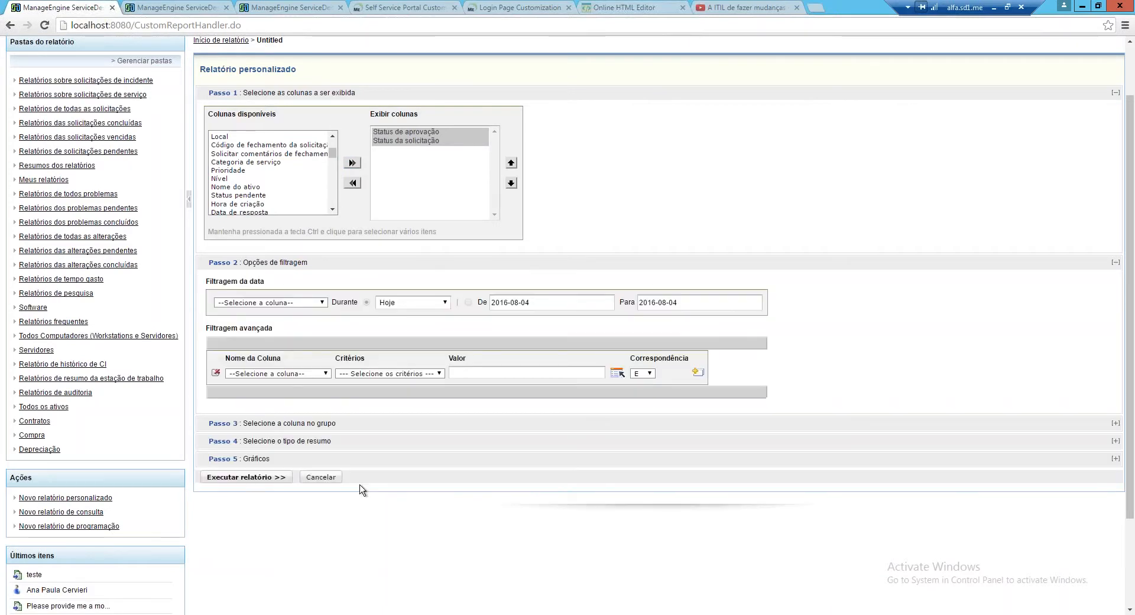
pyautogui.click(329, 483)
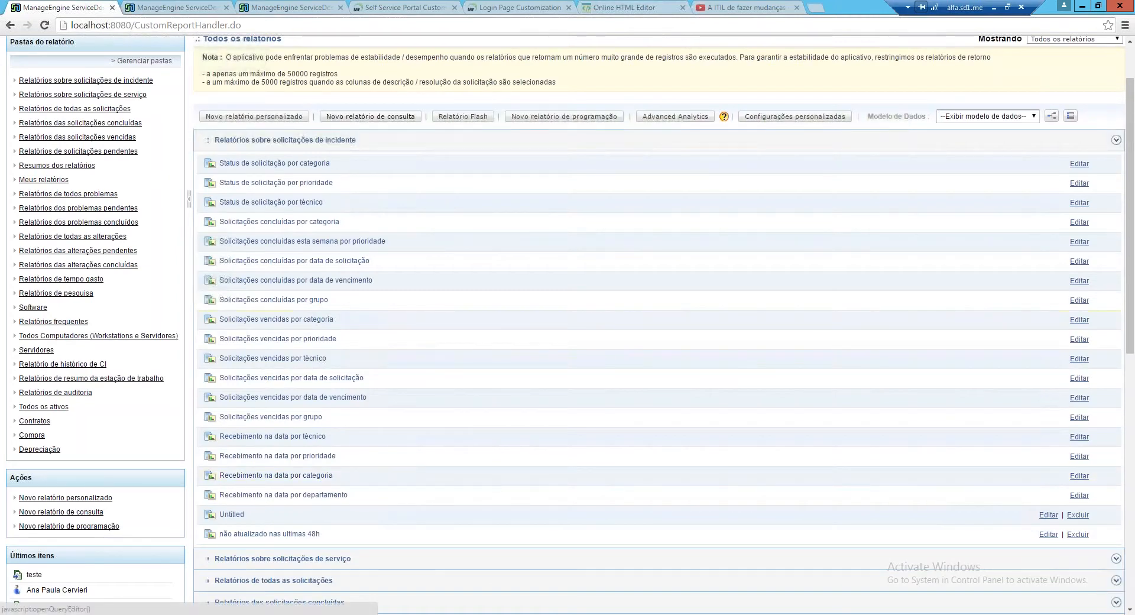
# Start a new query report and view the incident request table's schema diagram
pyautogui.click(370, 116)
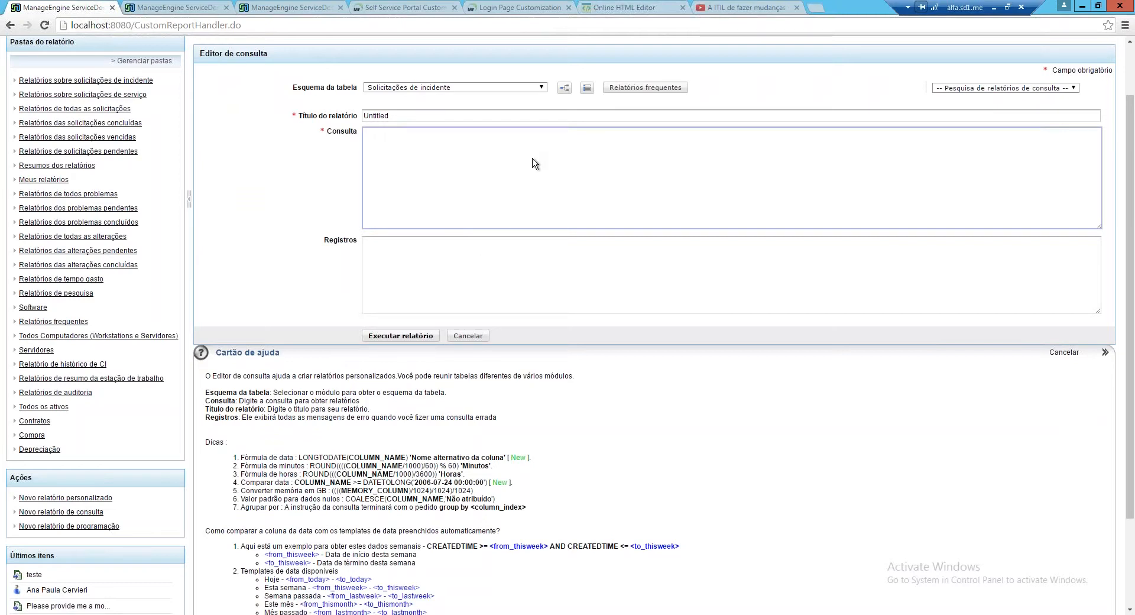
pyautogui.scroll(1, 535, 163)
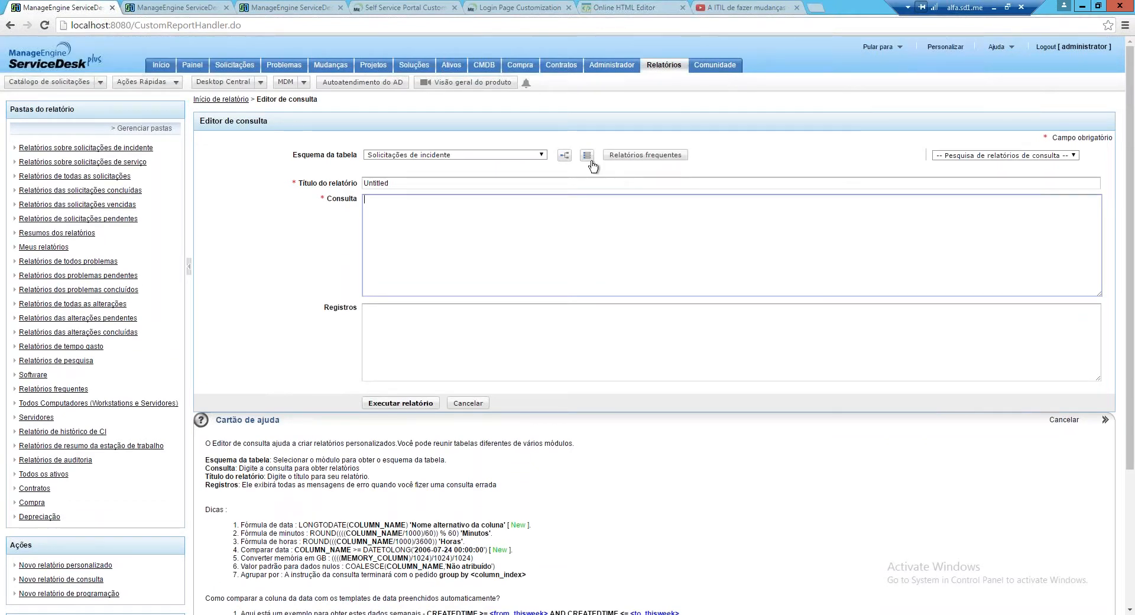
pyautogui.click(589, 157)
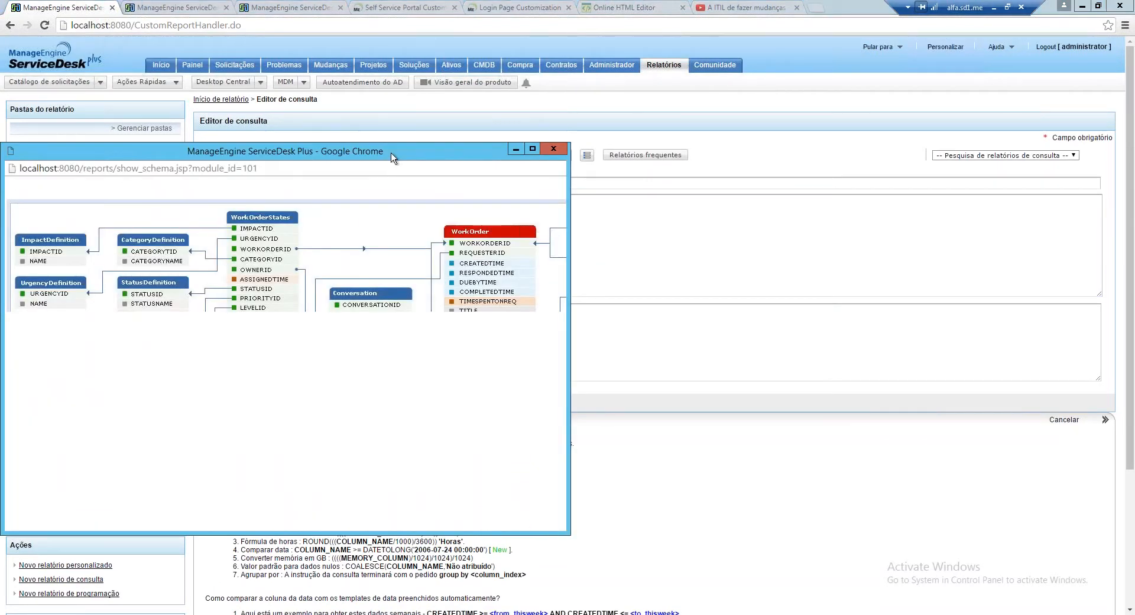
pyautogui.click(554, 149)
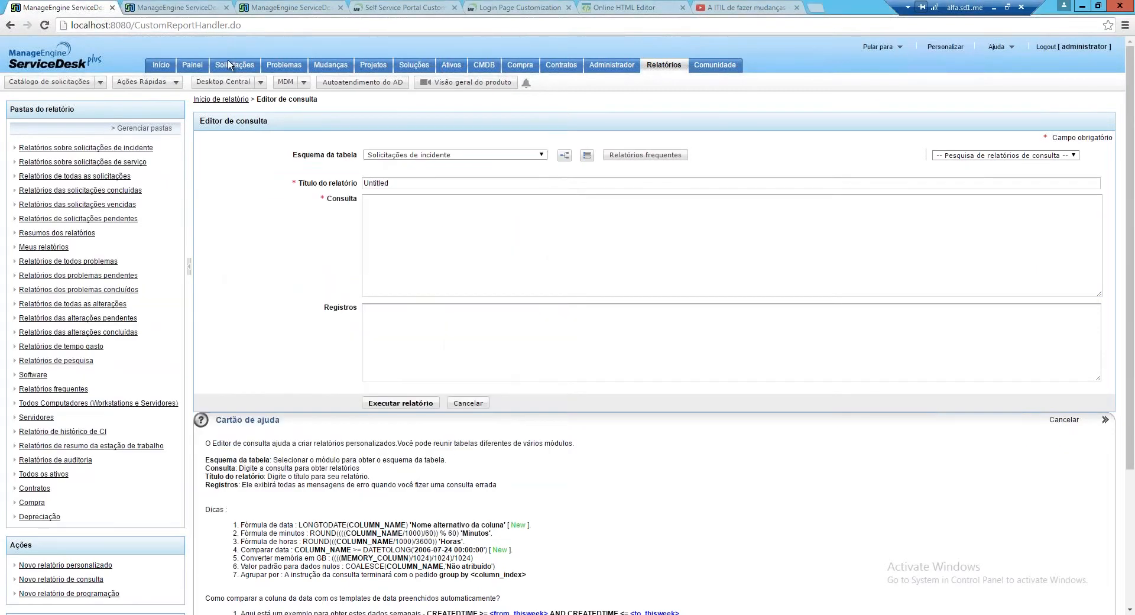
# Return to the Início home dashboard
pyautogui.click(163, 65)
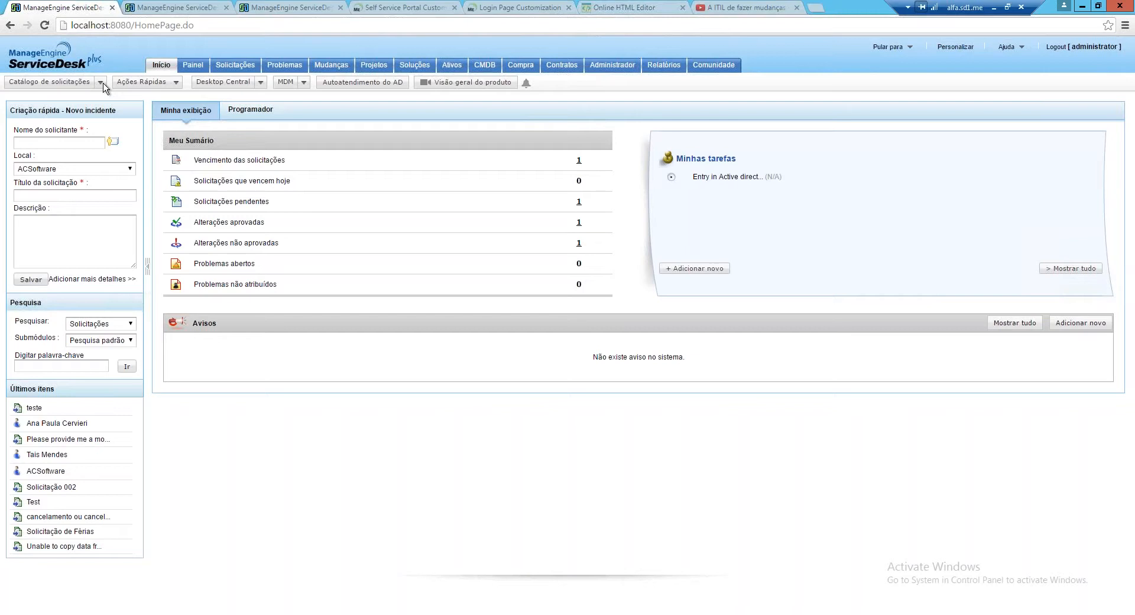
pyautogui.click(260, 82)
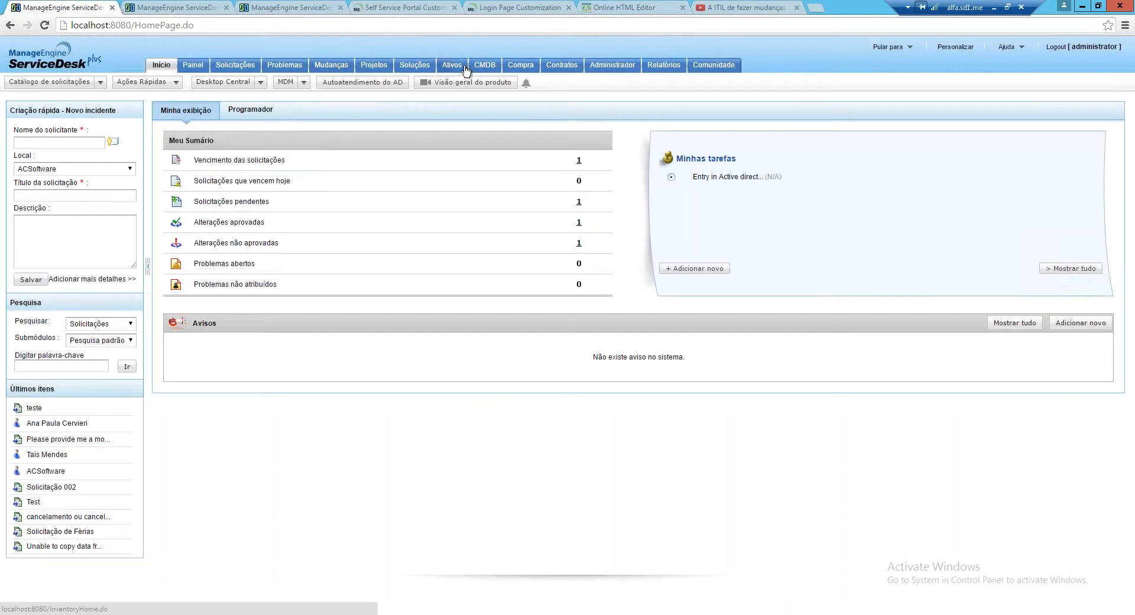
pyautogui.click(260, 82)
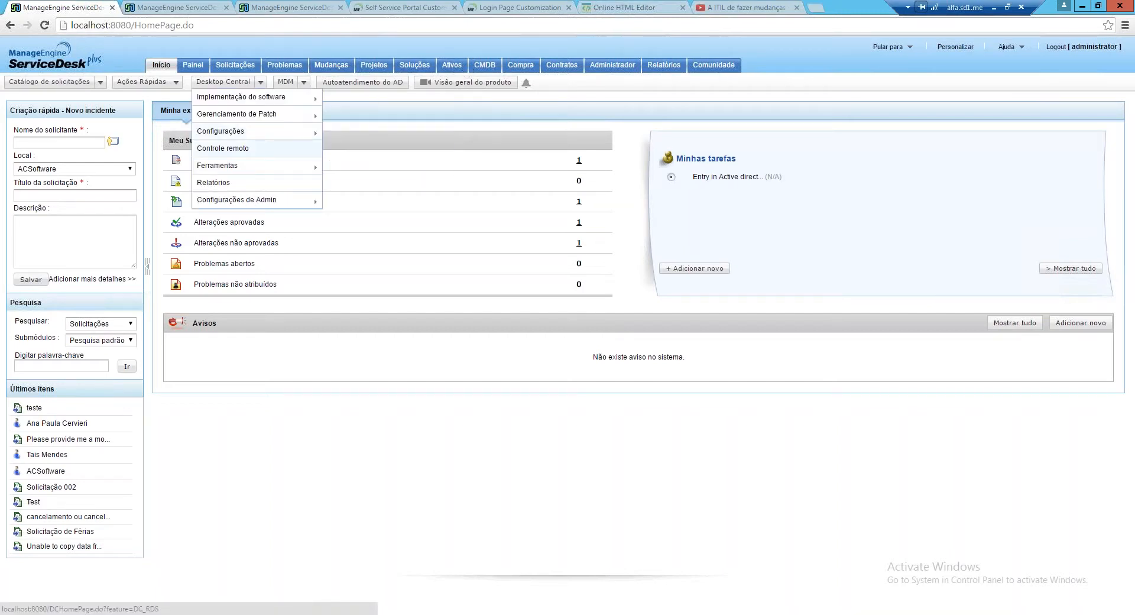
pyautogui.click(303, 83)
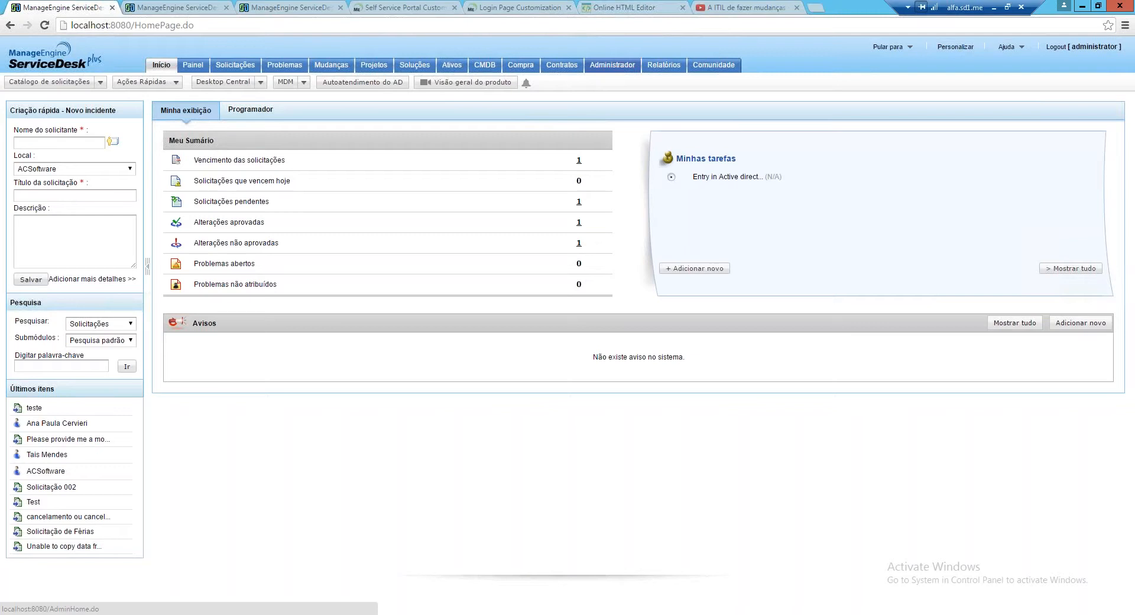
# Open the Autoatribuição de técnico settings under Usuários on the Administrador tab
pyautogui.click(613, 65)
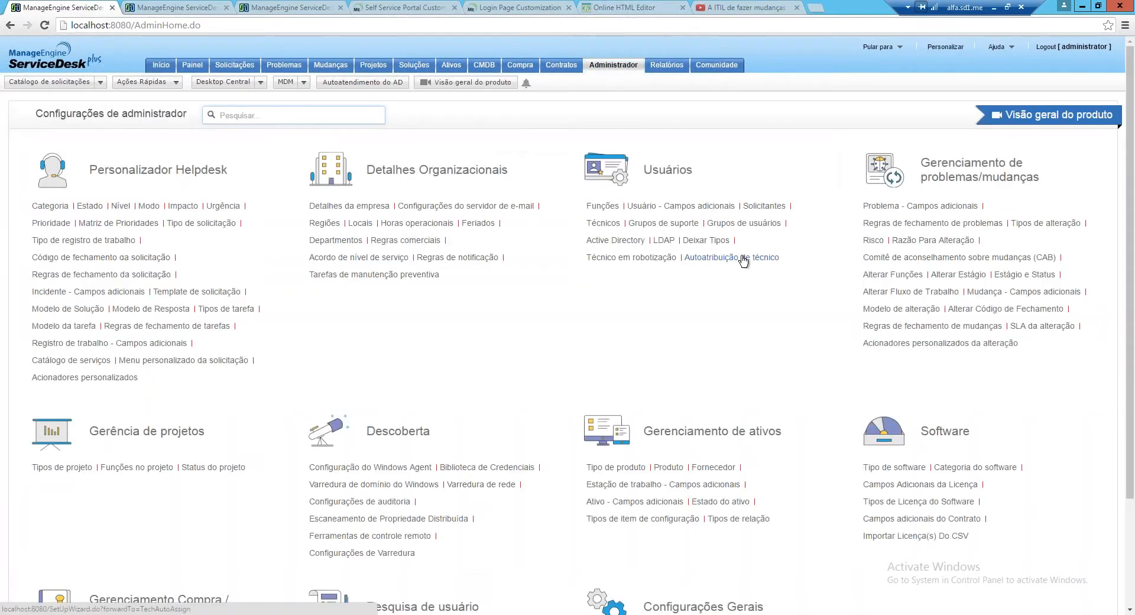
pyautogui.click(752, 257)
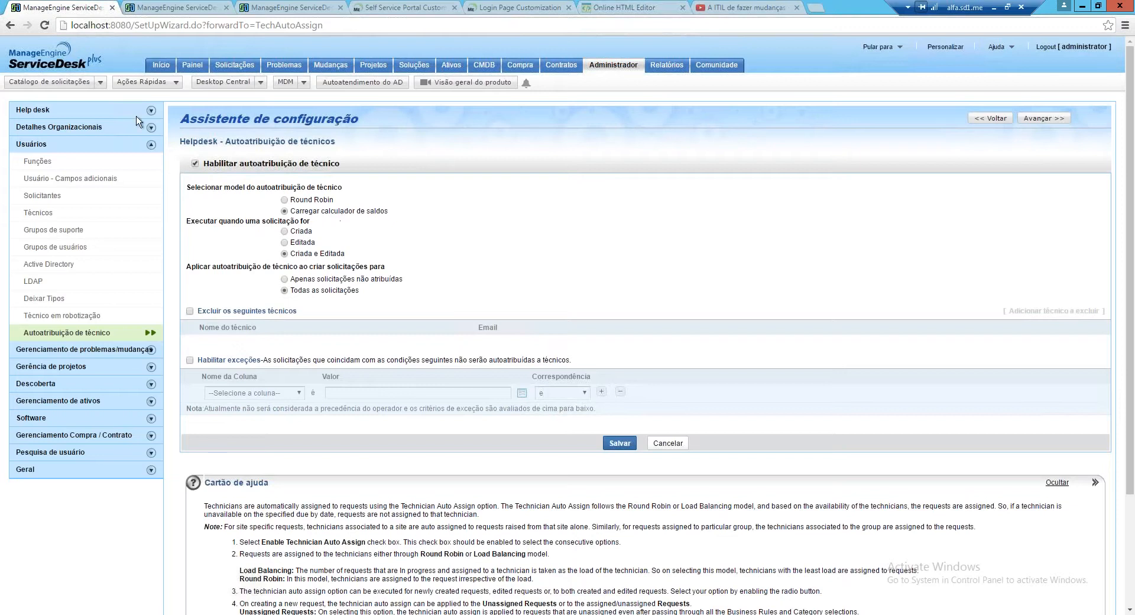
# Try round robin, then keep load balancing for created and edited requests
pyautogui.click(284, 199)
pyautogui.click(285, 211)
pyautogui.click(285, 231)
pyautogui.click(285, 254)
# Enable exceptions and exclude two technicians from auto-assignment
pyautogui.click(189, 361)
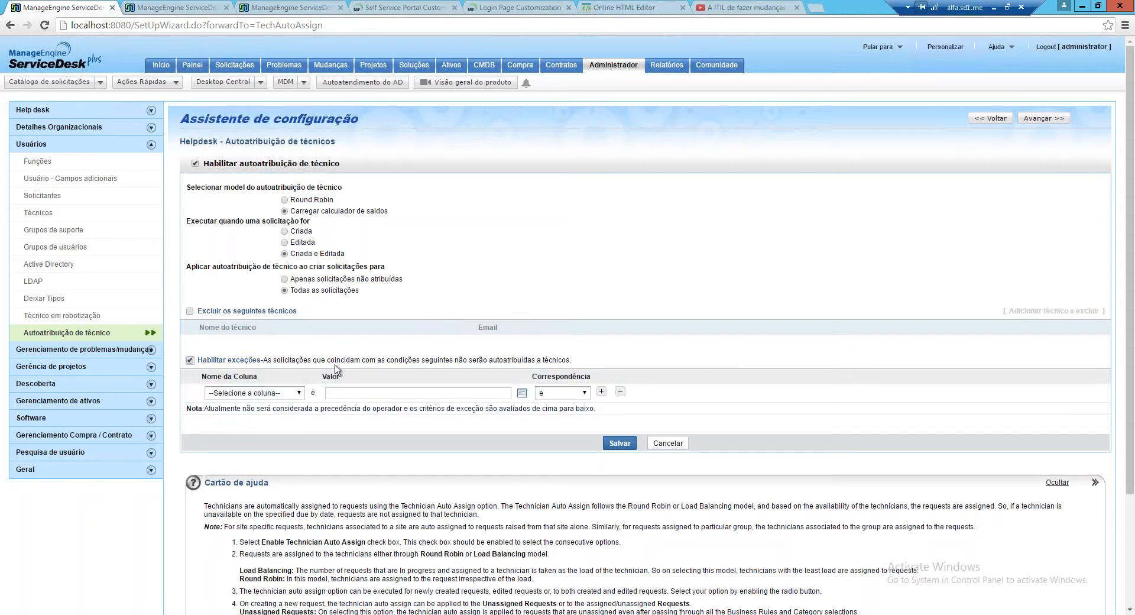
pyautogui.click(190, 311)
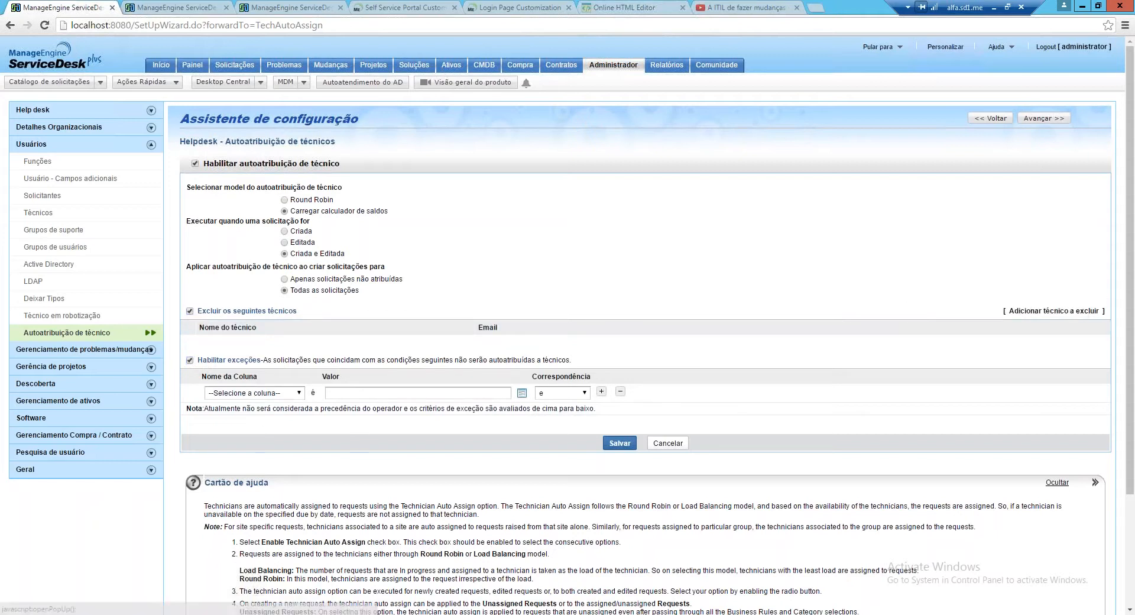
pyautogui.click(1053, 311)
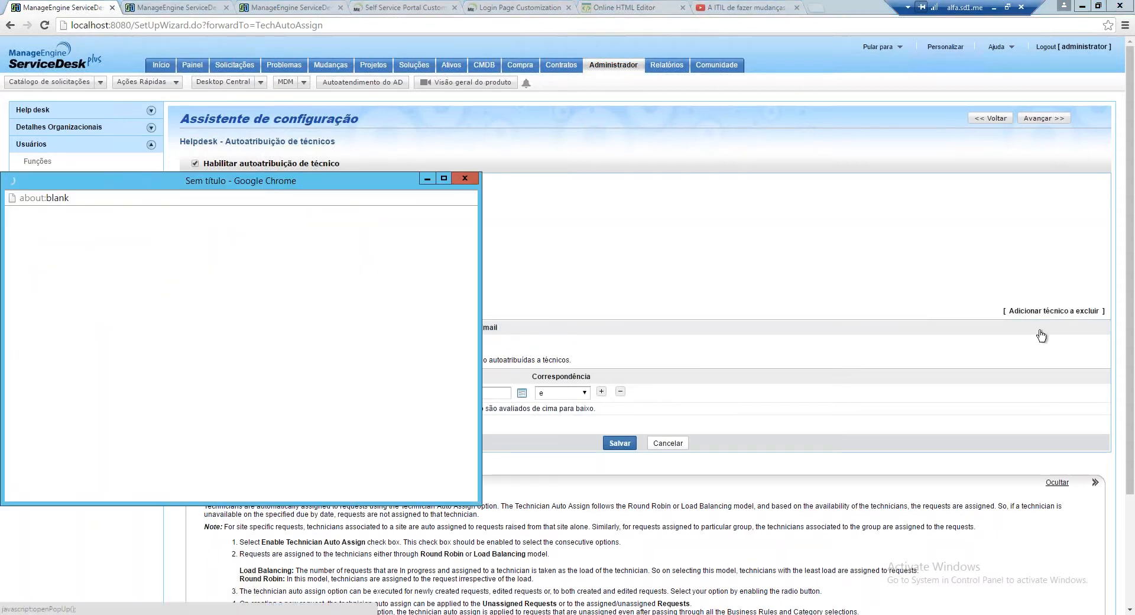
pyautogui.click(302, 299)
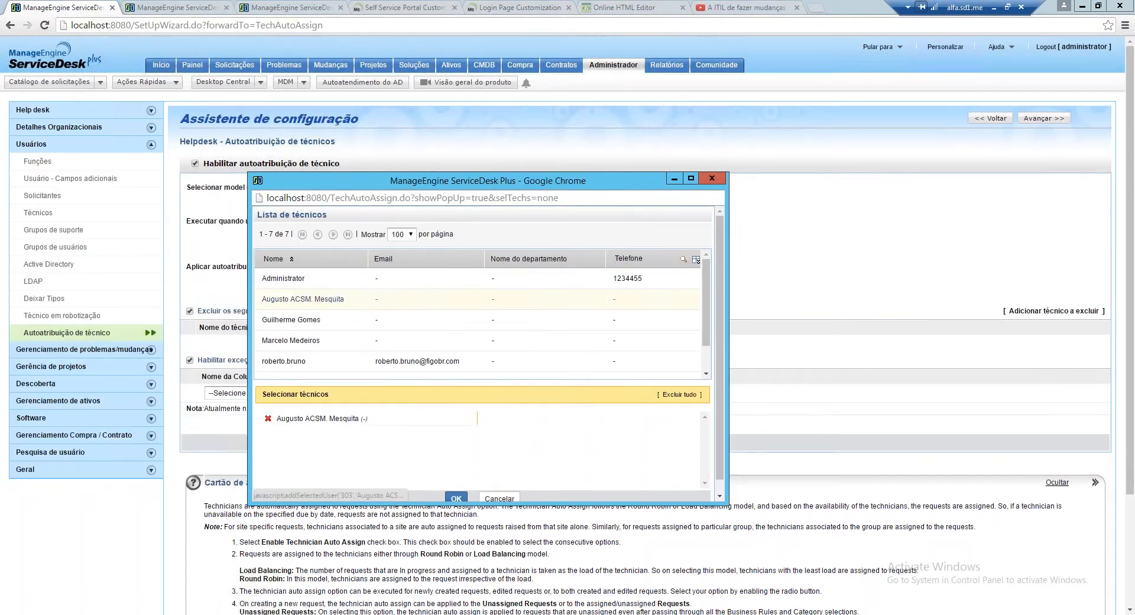
pyautogui.click(293, 320)
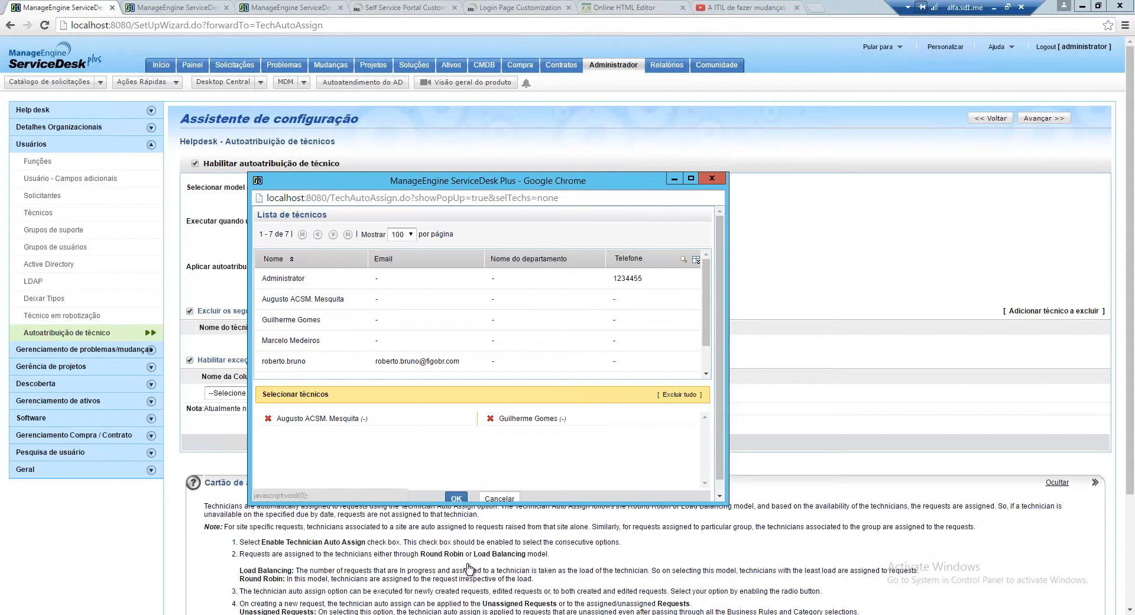
pyautogui.click(456, 498)
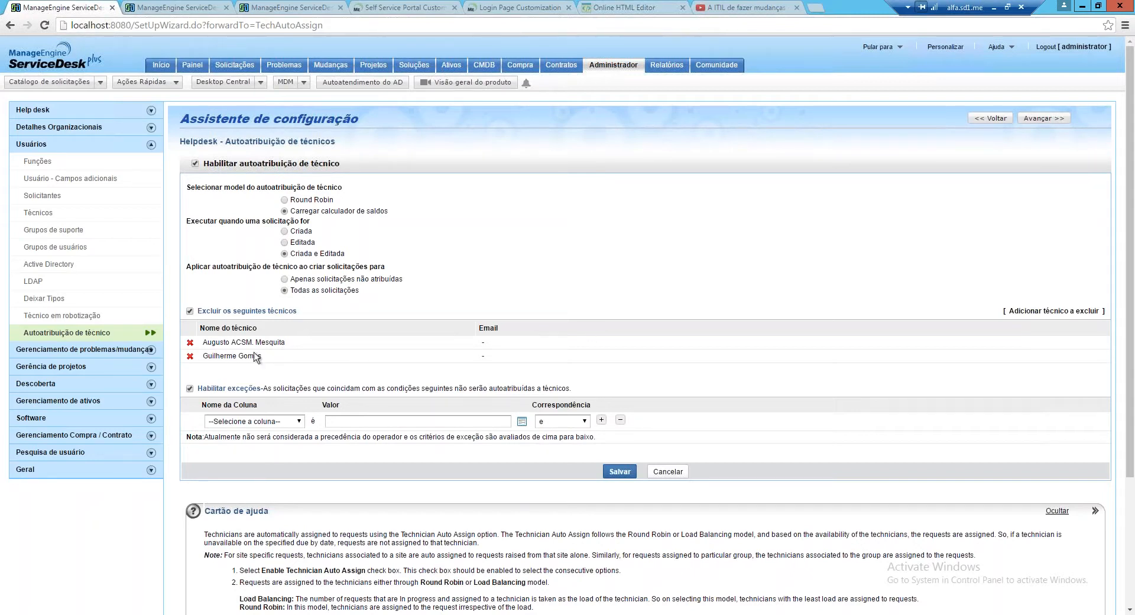
# Remove both excluded technicians, check the Nome da Coluna choices, and turn off Habilitar exceções
pyautogui.click(190, 356)
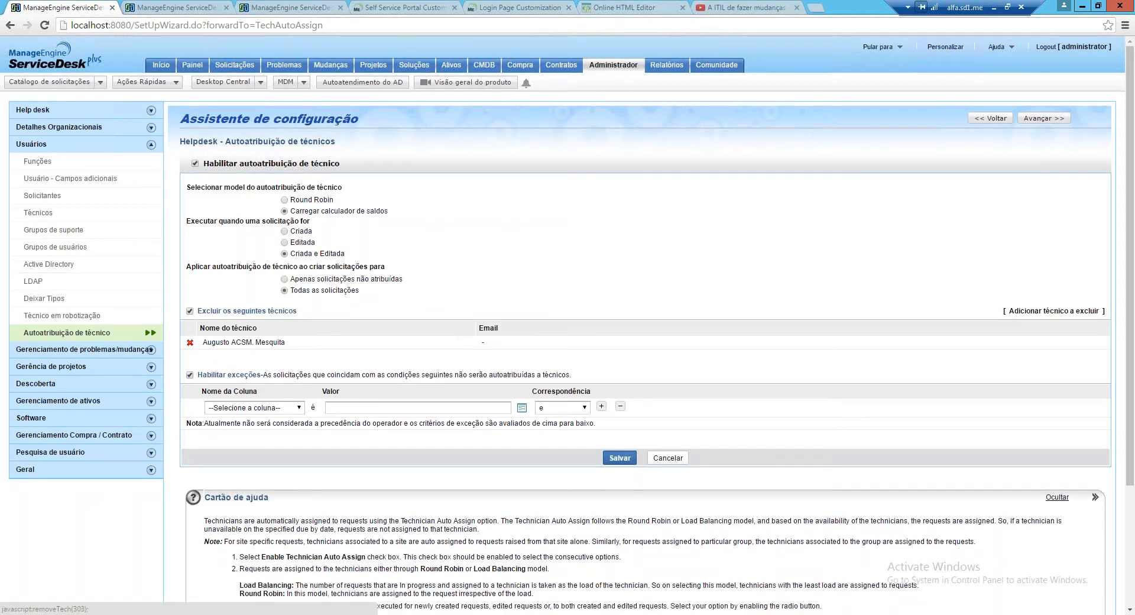
pyautogui.click(190, 343)
pyautogui.click(299, 393)
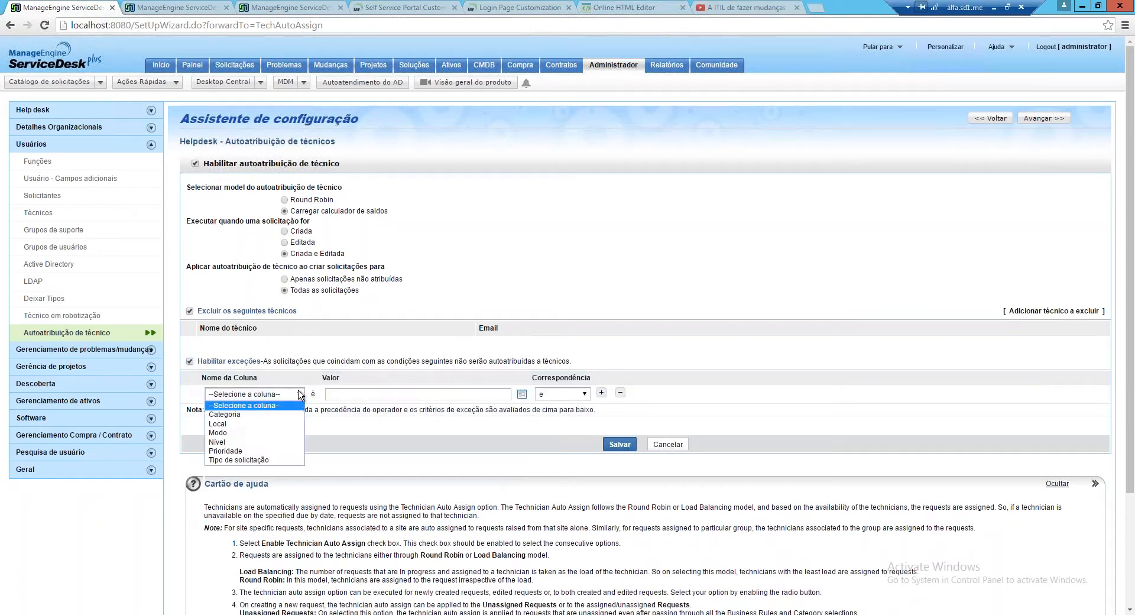
pyautogui.click(299, 393)
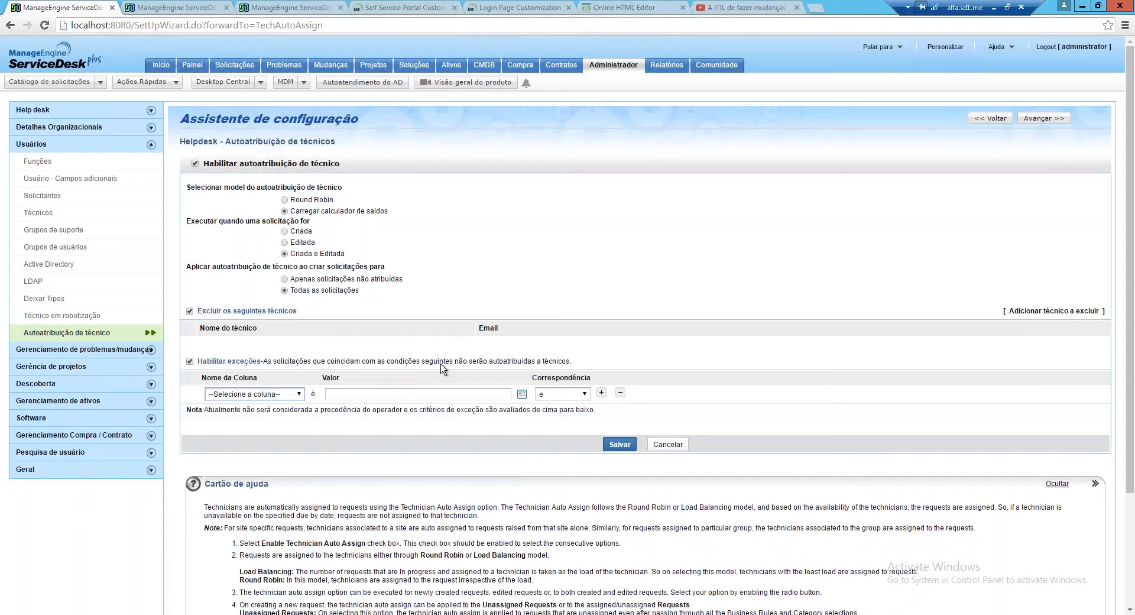
pyautogui.click(296, 397)
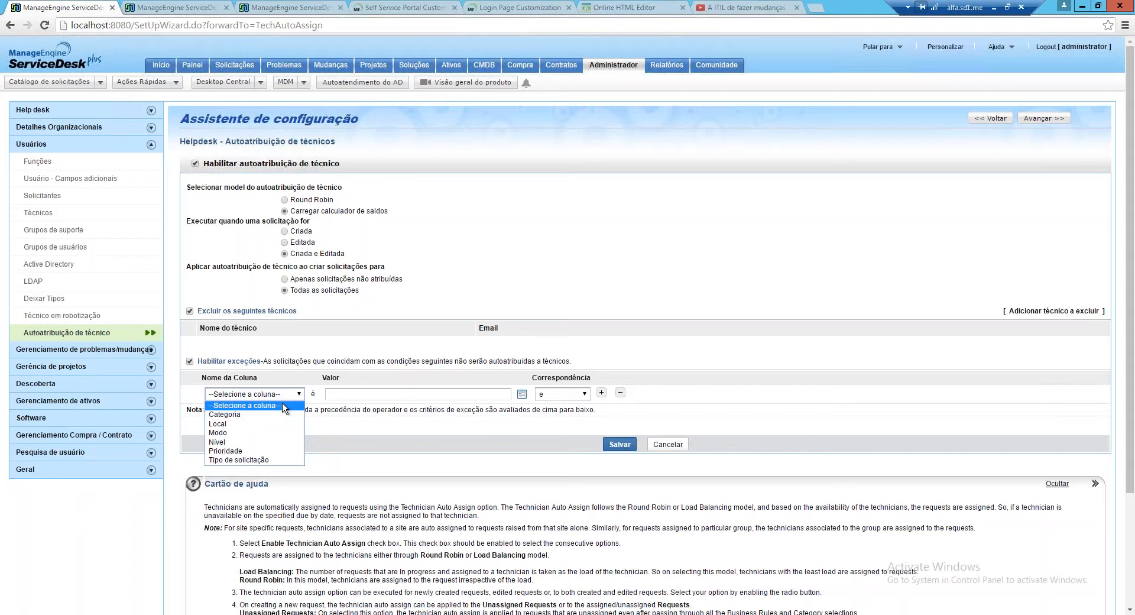
pyautogui.click(190, 361)
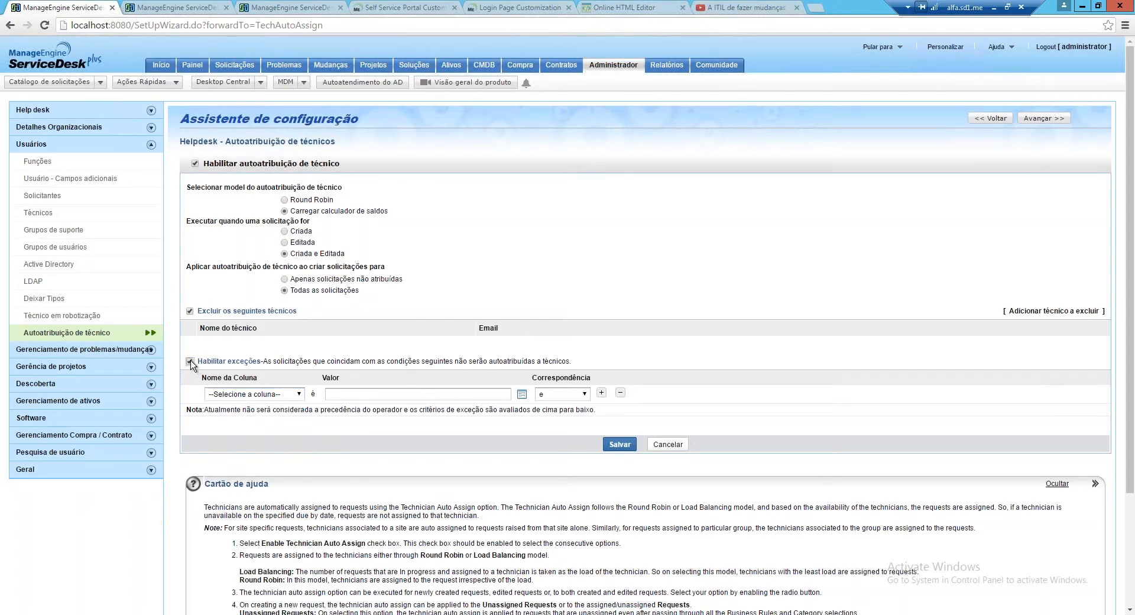
pyautogui.click(190, 361)
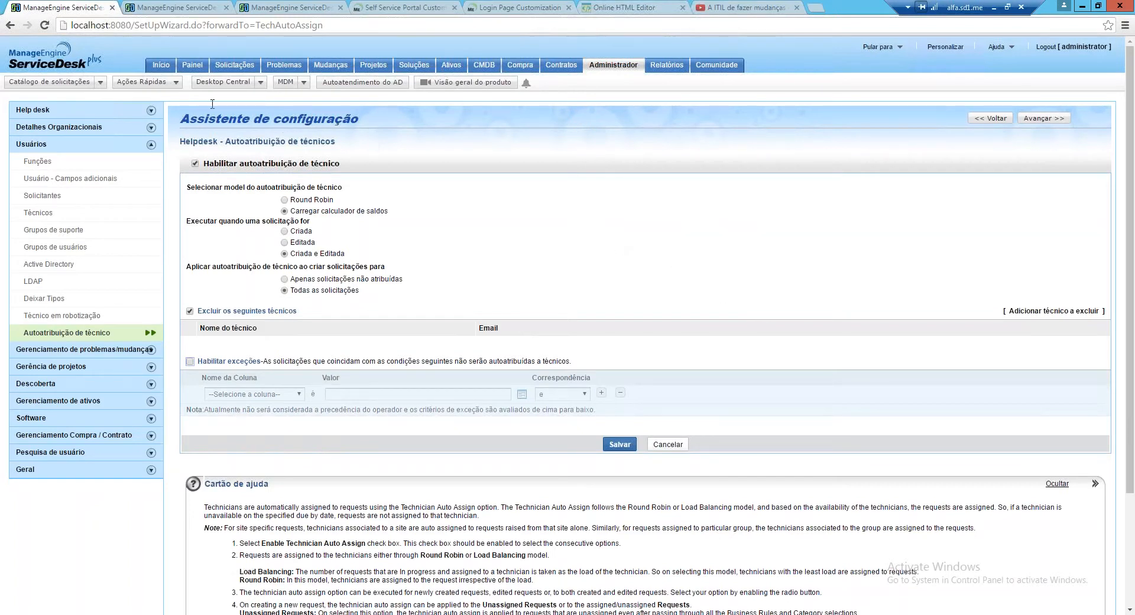
# Start a new Férias vacation request from the catalog's RH category
pyautogui.click(99, 87)
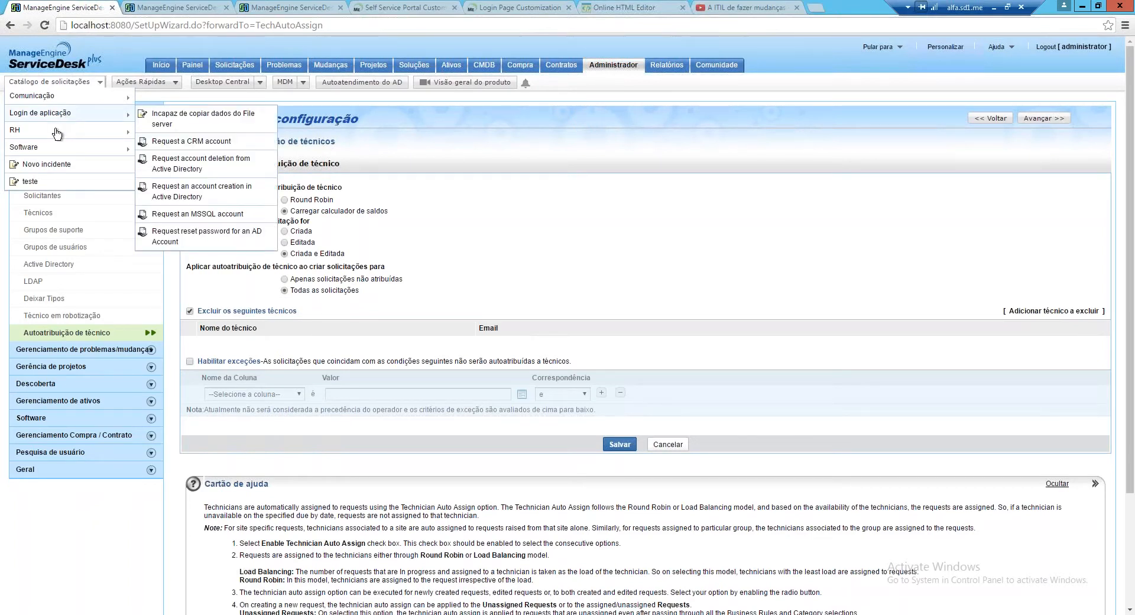
pyautogui.moveTo(56, 134)
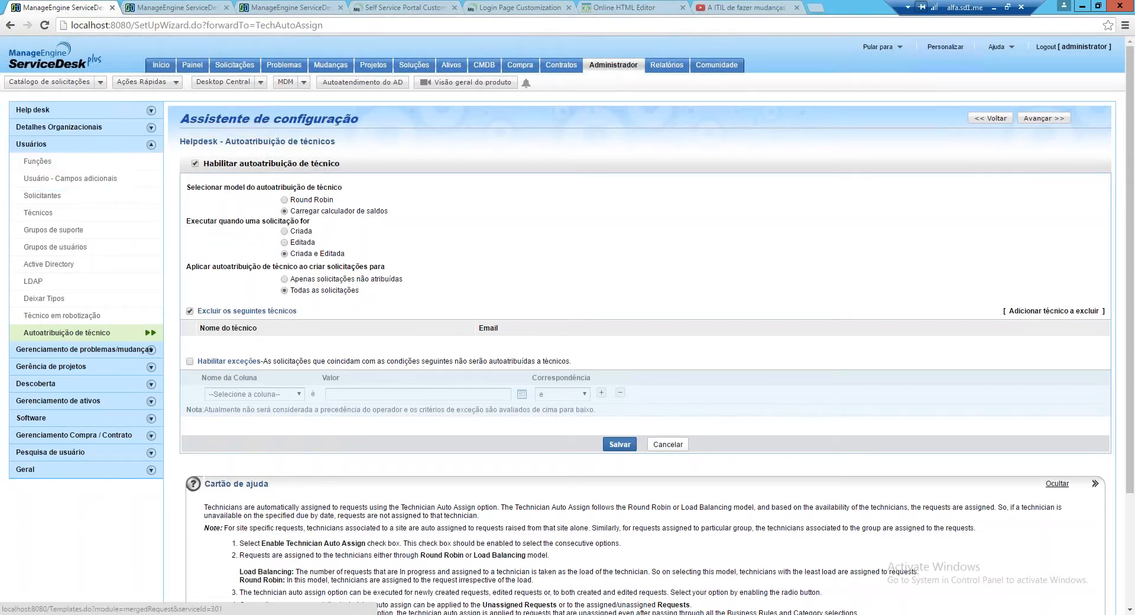
pyautogui.click(100, 83)
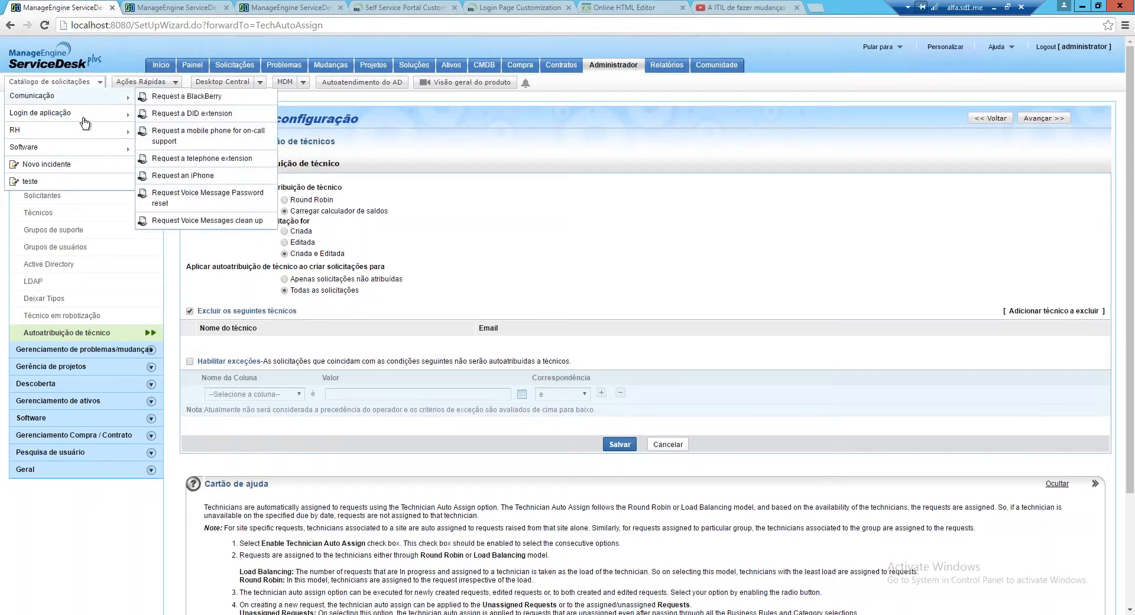
pyautogui.click(174, 131)
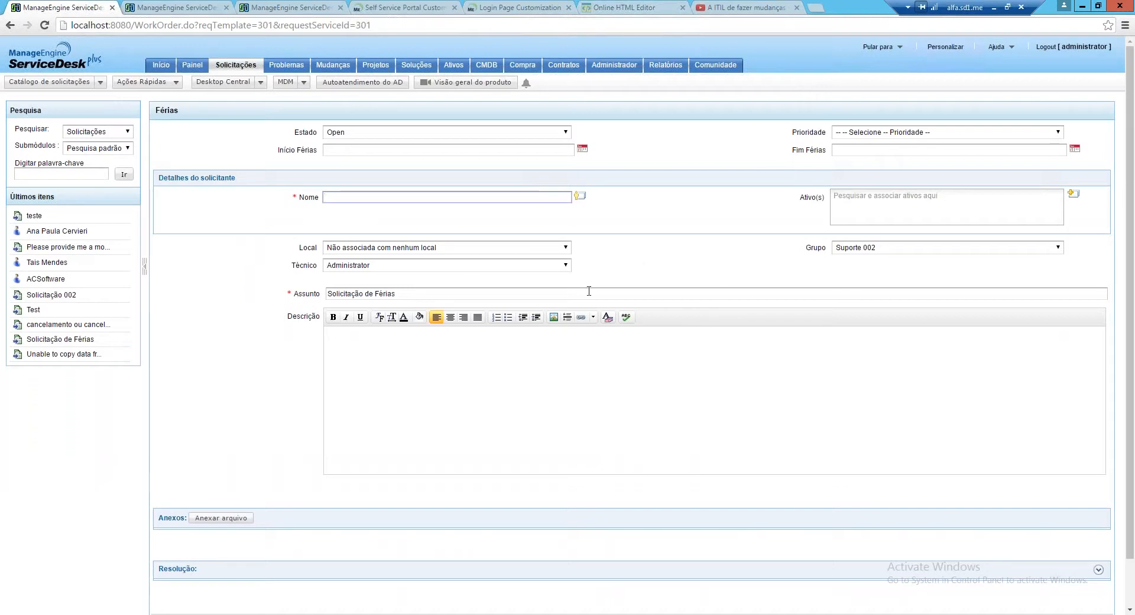
# Change the Férias request's technician, set Local to ACSoftware, keep group Suporte 002, then reopen the catalog
pyautogui.click(566, 266)
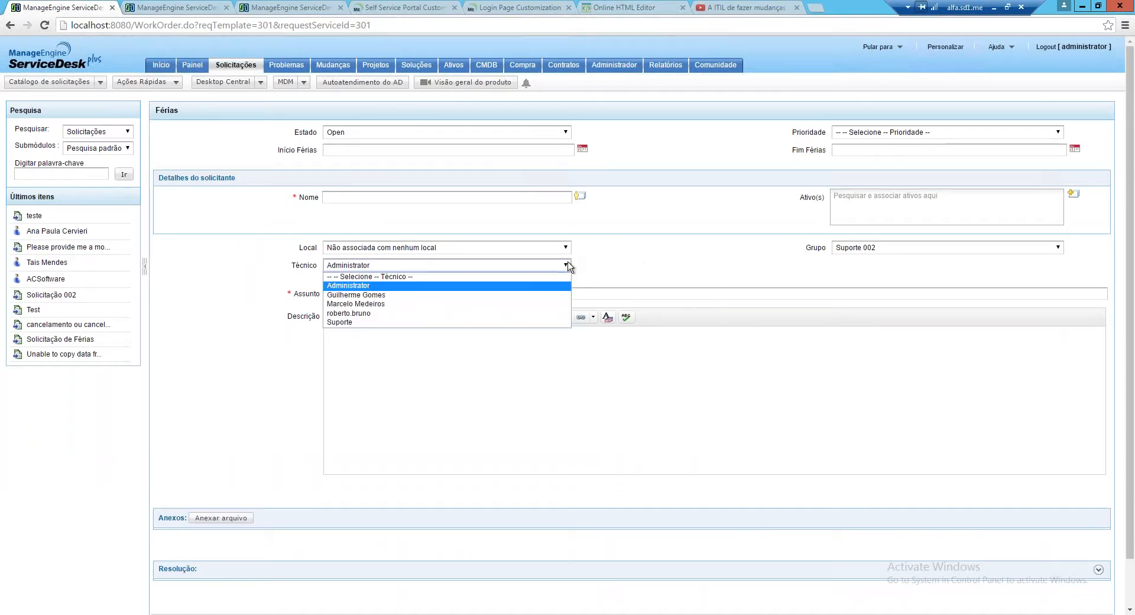
pyautogui.click(380, 304)
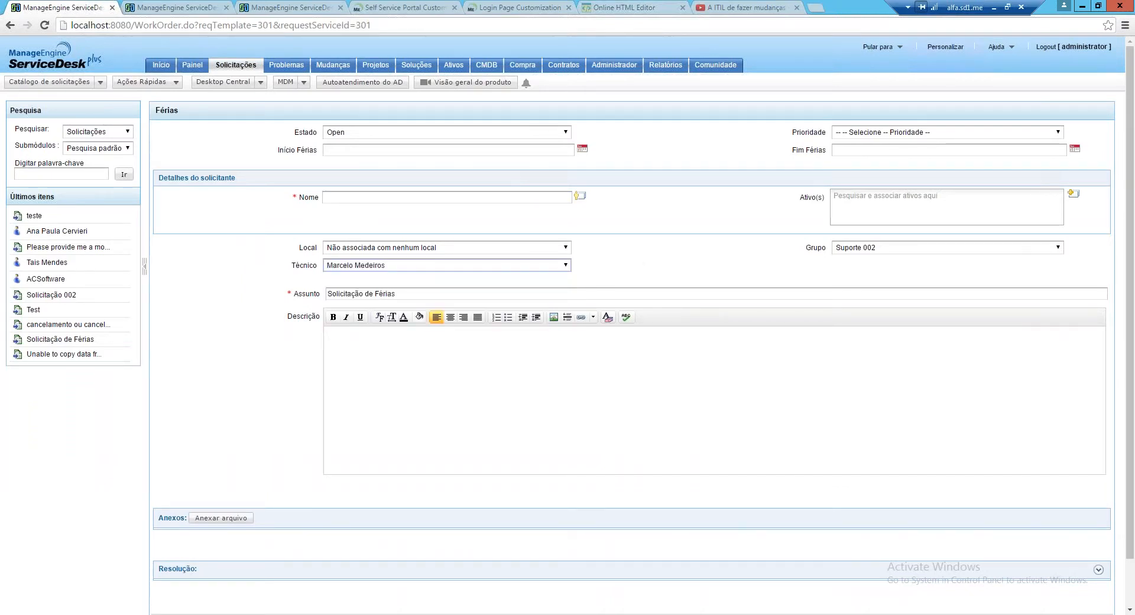
pyautogui.click(553, 248)
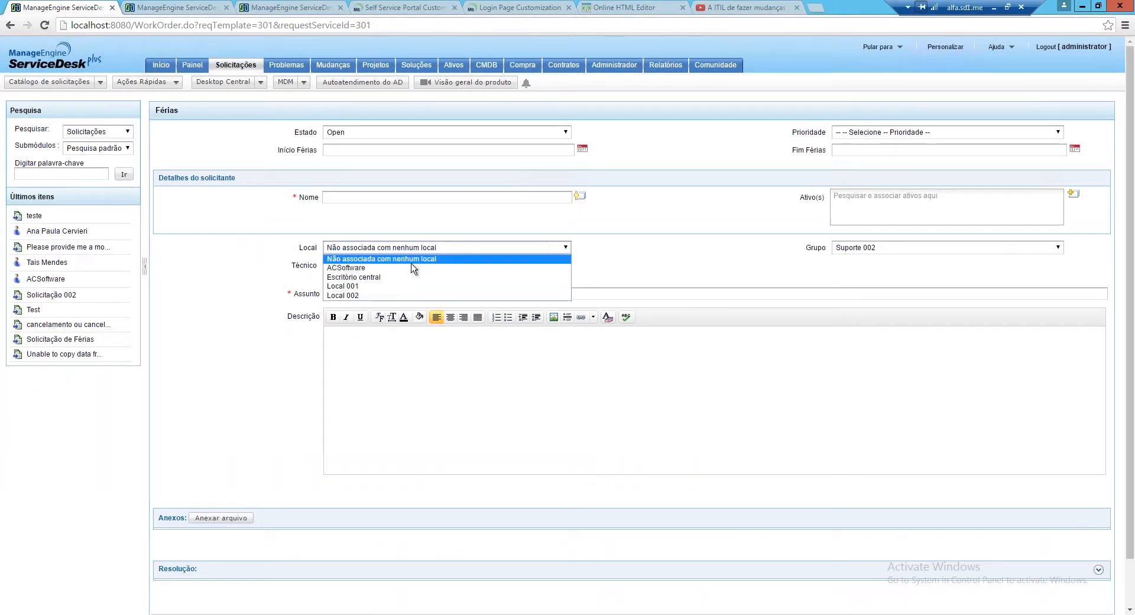
pyautogui.click(371, 271)
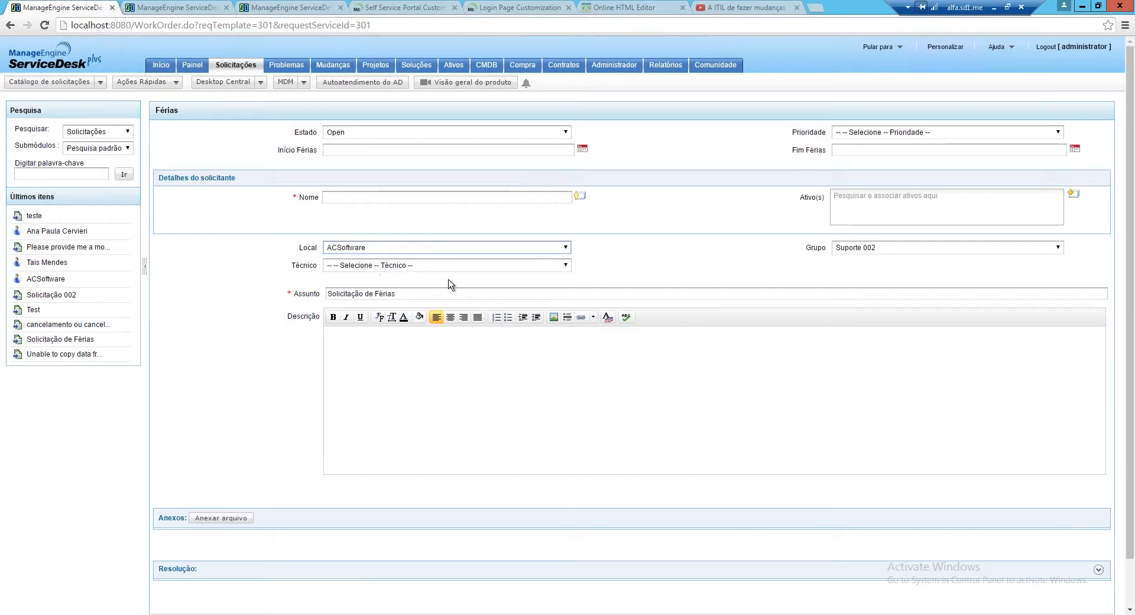
pyautogui.click(882, 253)
pyautogui.click(881, 254)
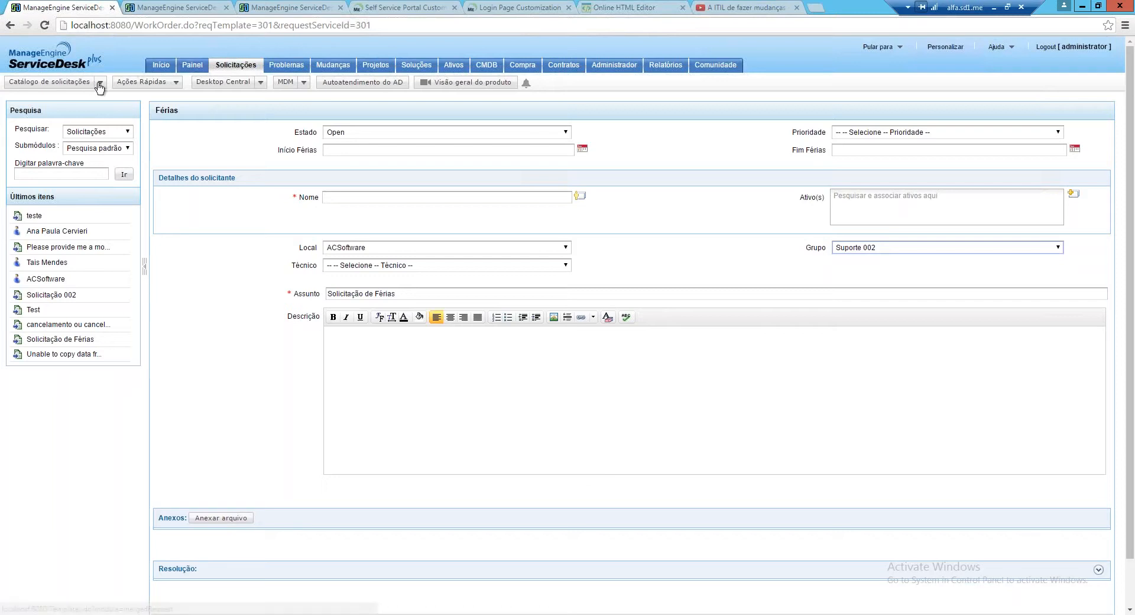
pyautogui.click(78, 88)
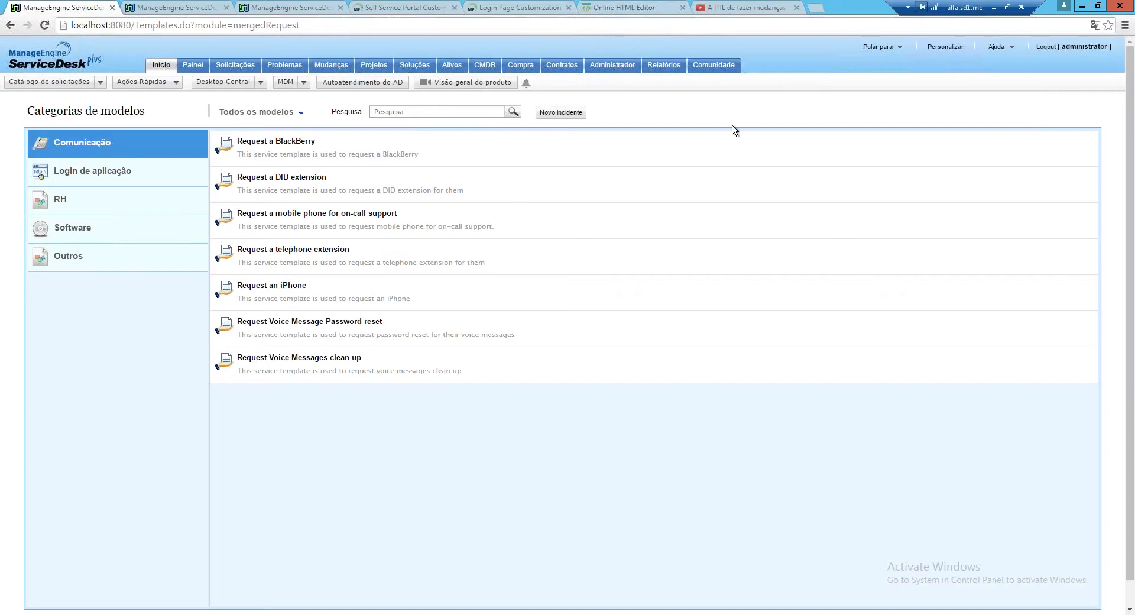
# Find Catálogo de serviços in the admin settings by searching 'cat'
pyautogui.click(618, 70)
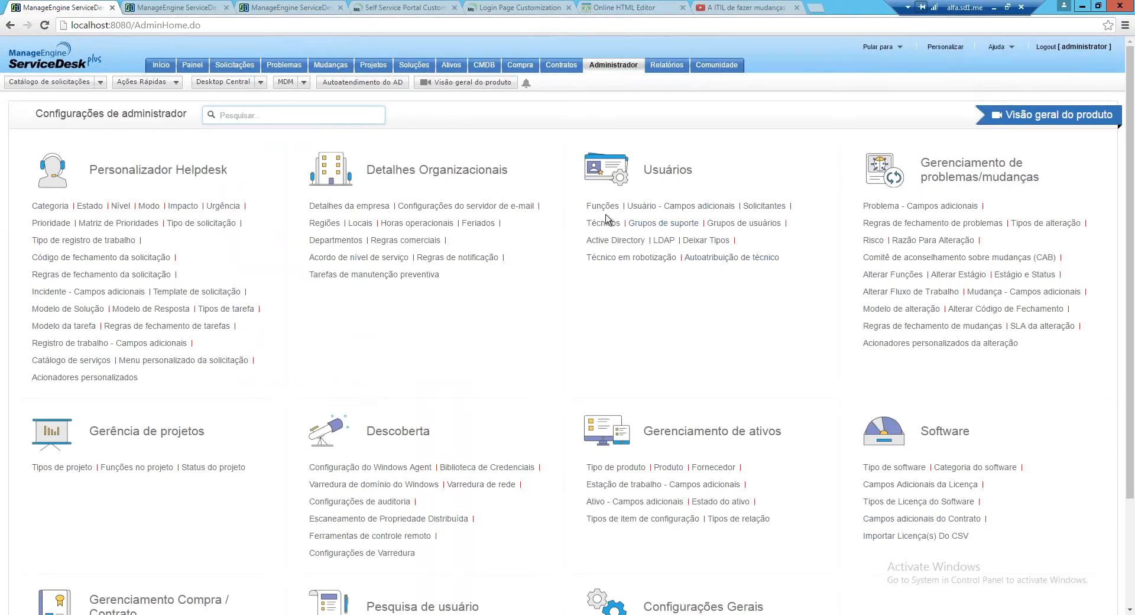
pyautogui.click(343, 124)
pyautogui.write('cat')
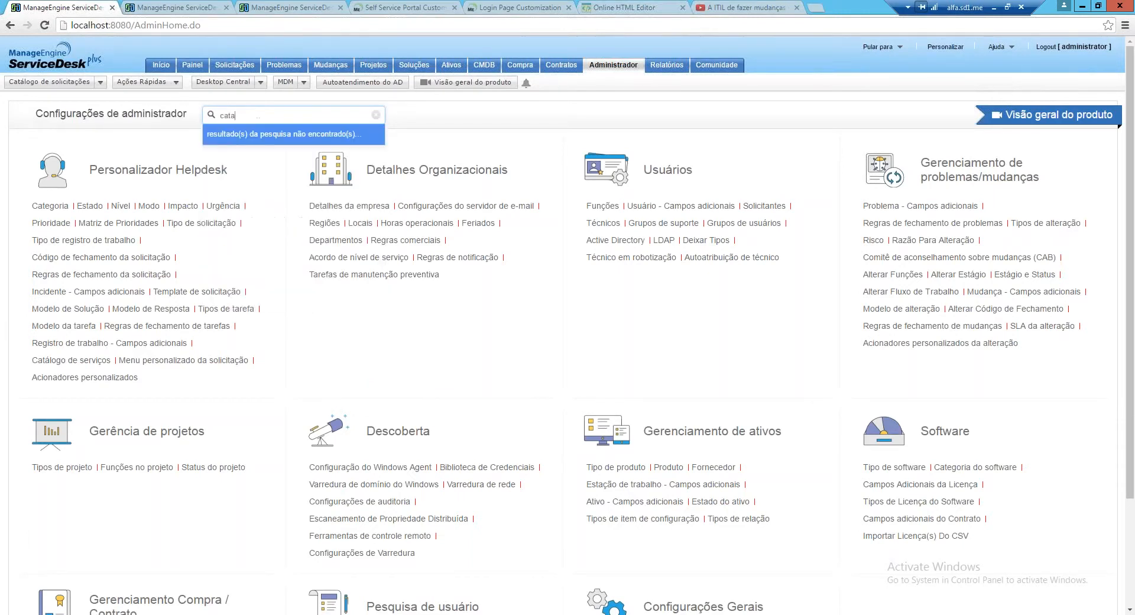
pyautogui.click(257, 151)
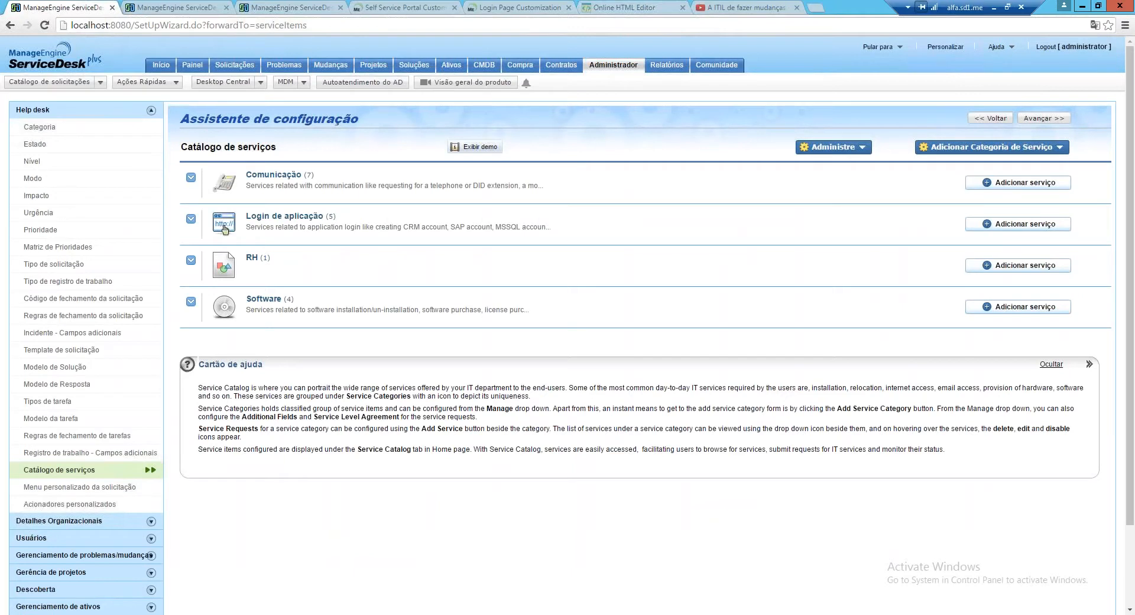
# Open the Comunicação template Request a BlackBerry and uncheck Mostrar solicitante
pyautogui.click(224, 183)
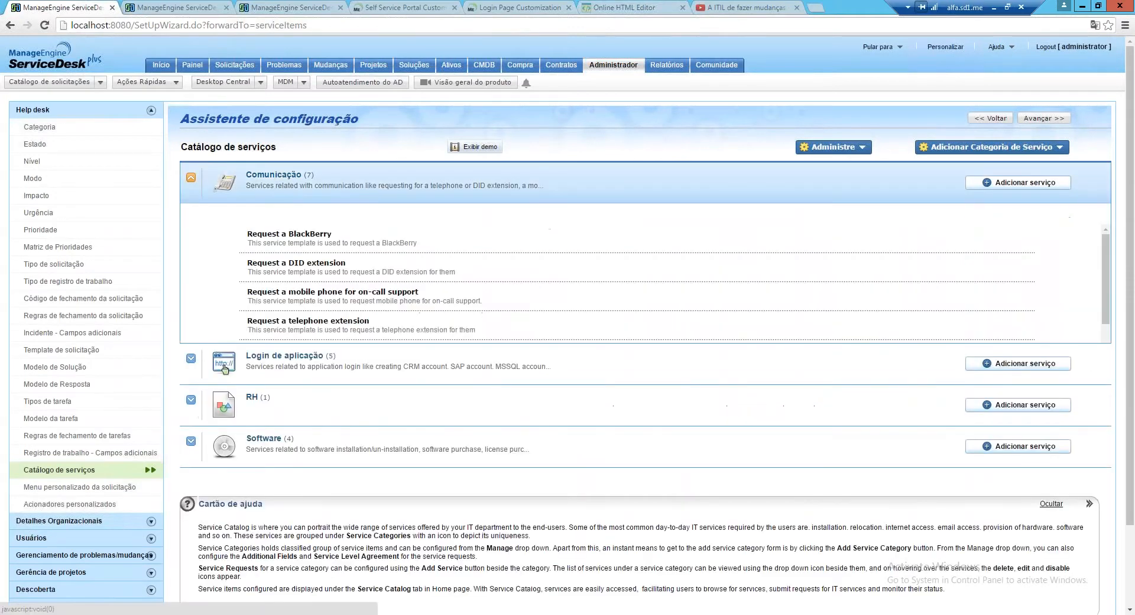
pyautogui.click(290, 233)
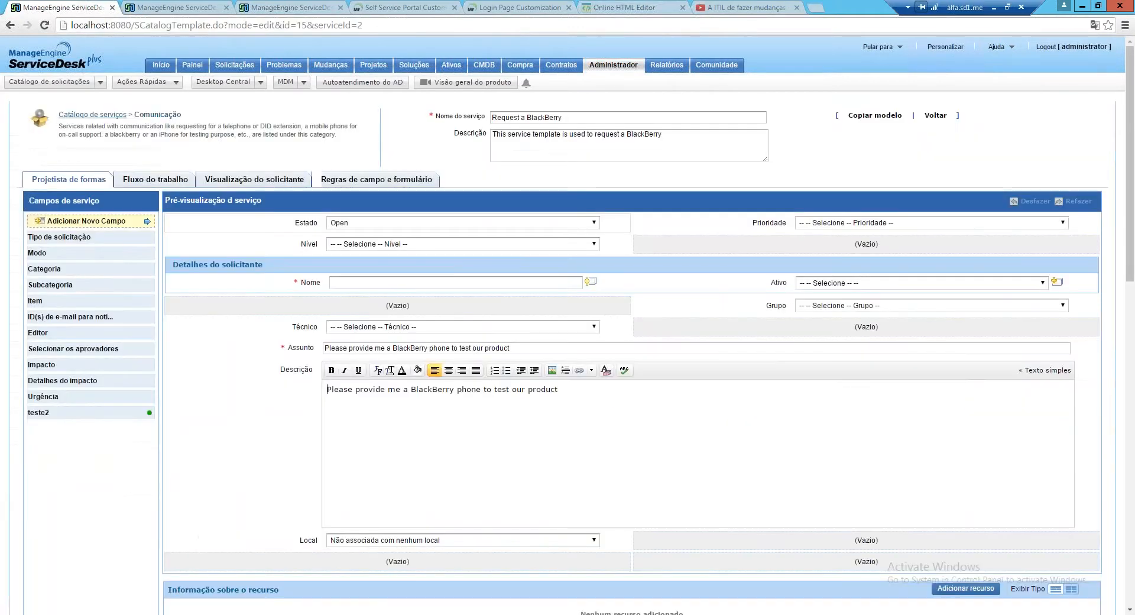
pyautogui.scroll(-6, 631, 354)
pyautogui.scroll(-2, 189, 386)
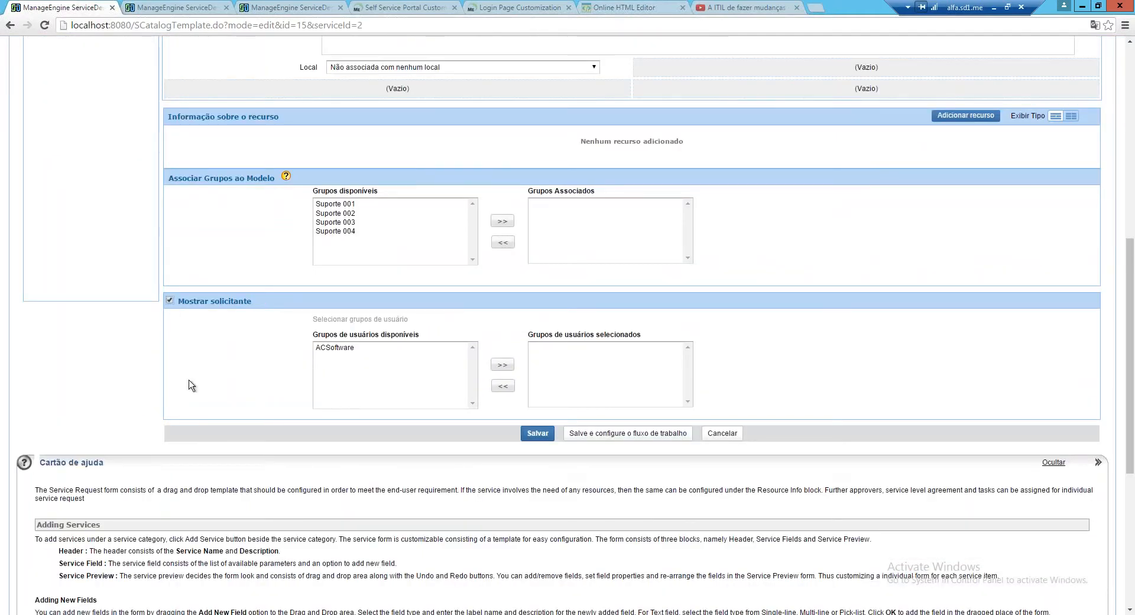
pyautogui.click(170, 300)
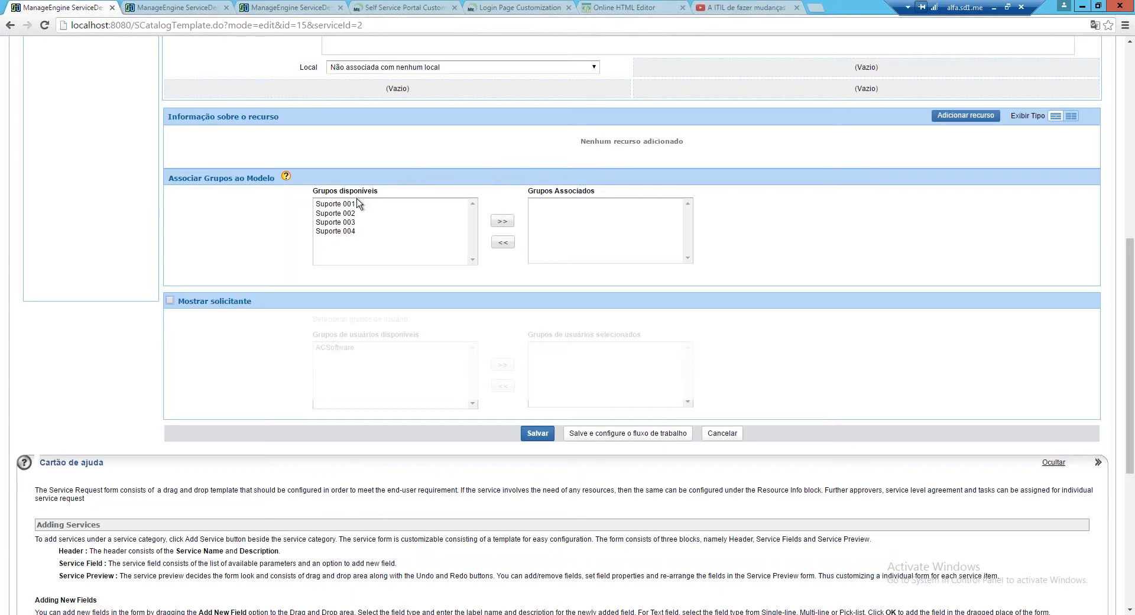
pyautogui.click(336, 203)
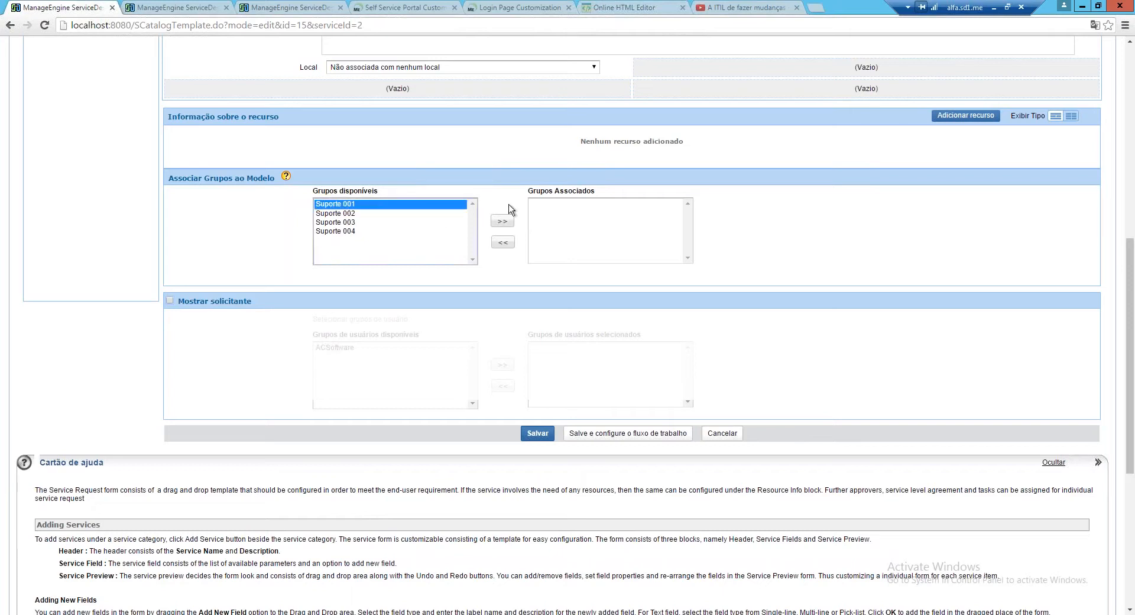
pyautogui.click(502, 220)
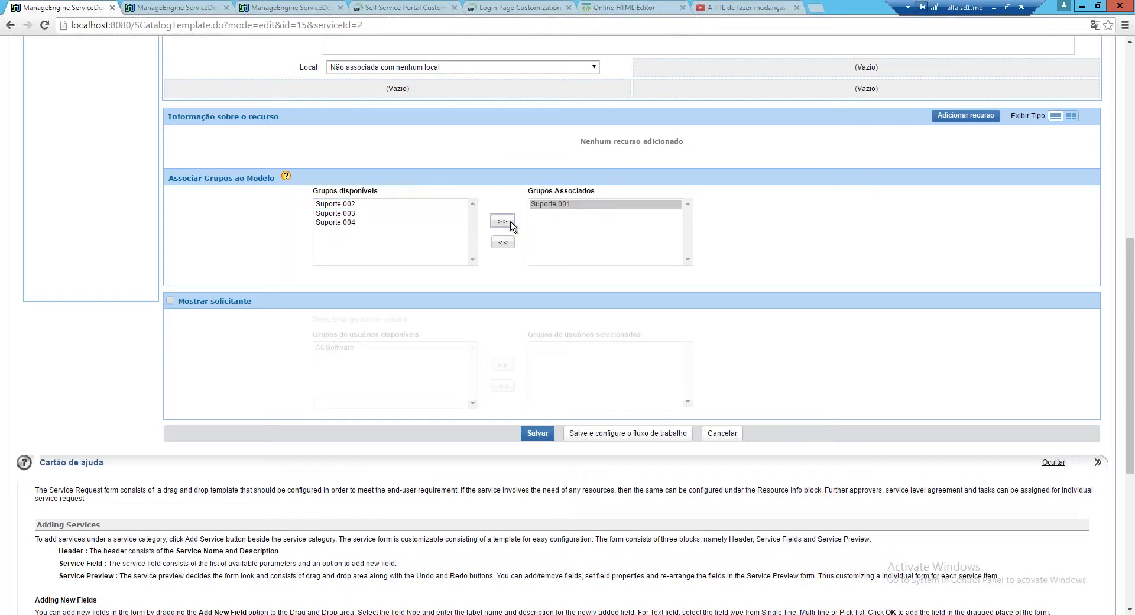
pyautogui.click(502, 242)
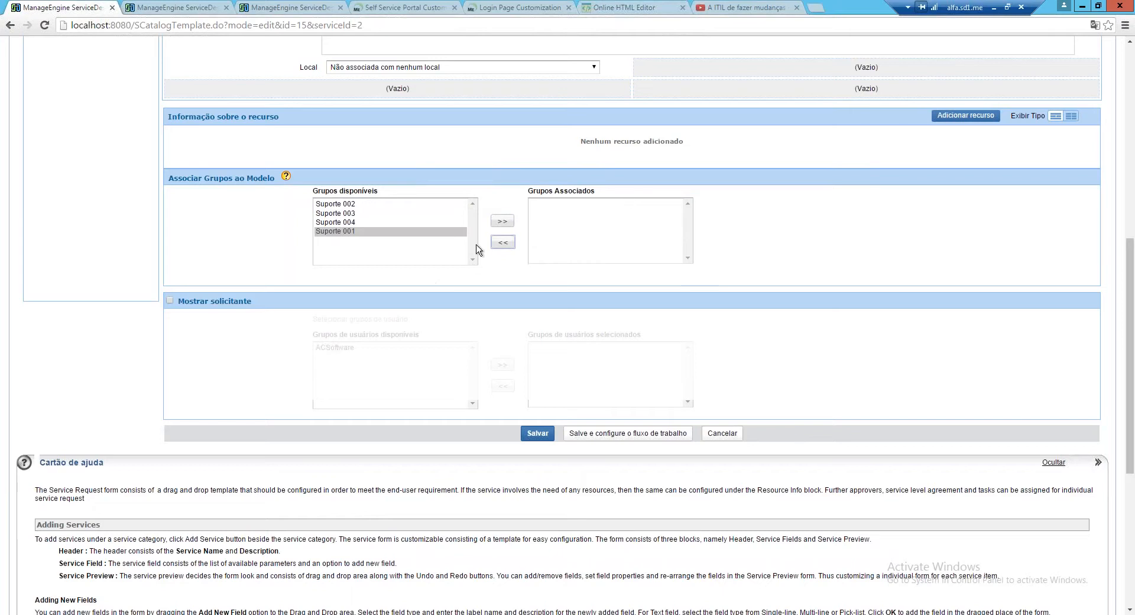
pyautogui.click(502, 221)
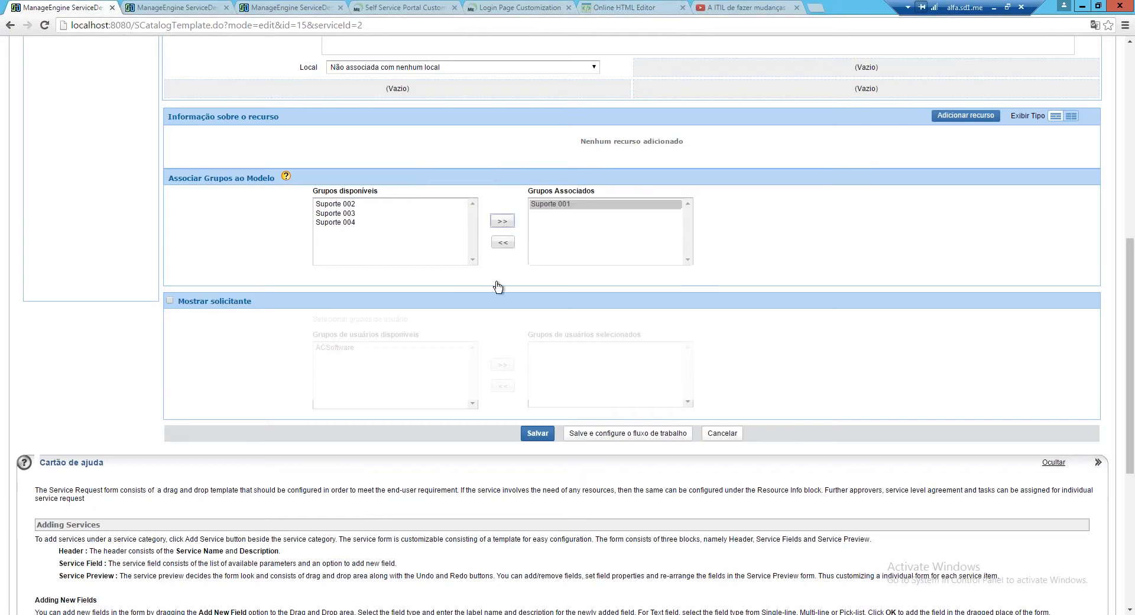
pyautogui.click(342, 203)
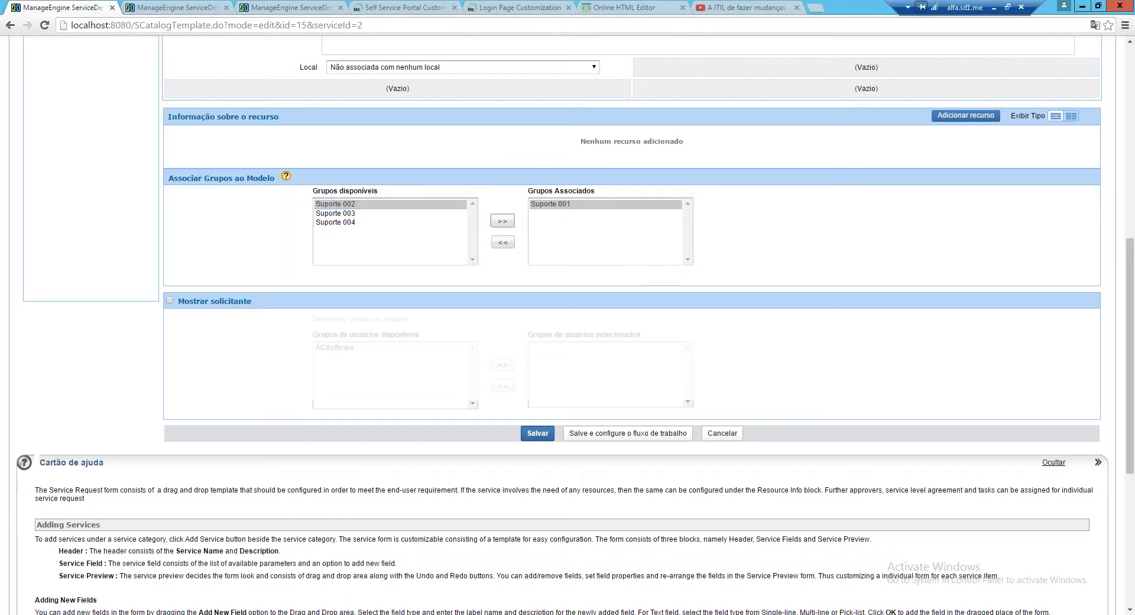
pyautogui.click(503, 221)
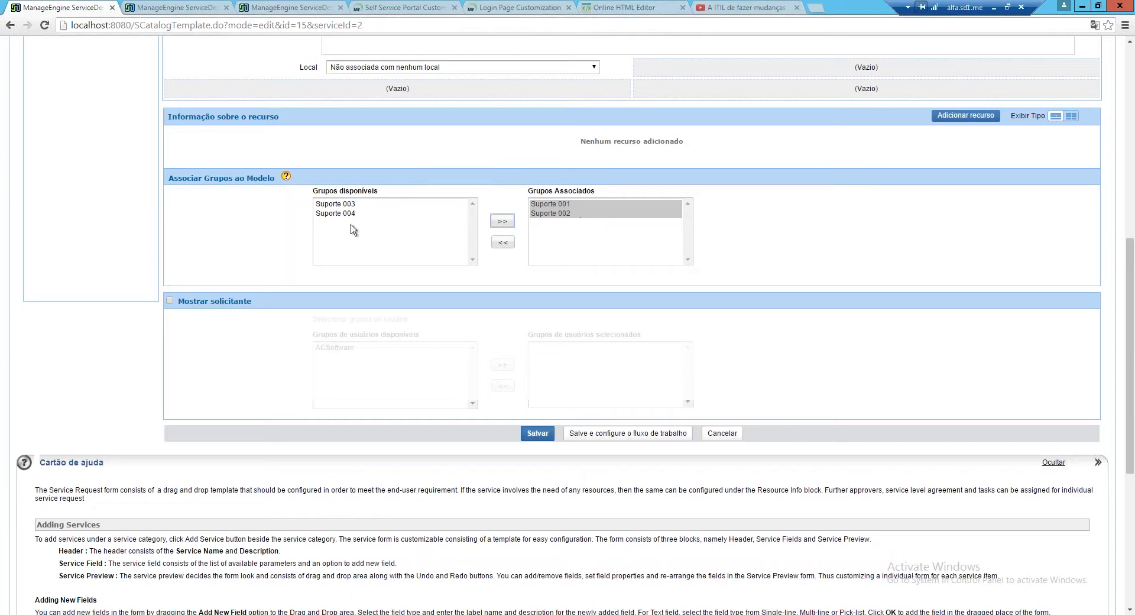
pyautogui.click(510, 245)
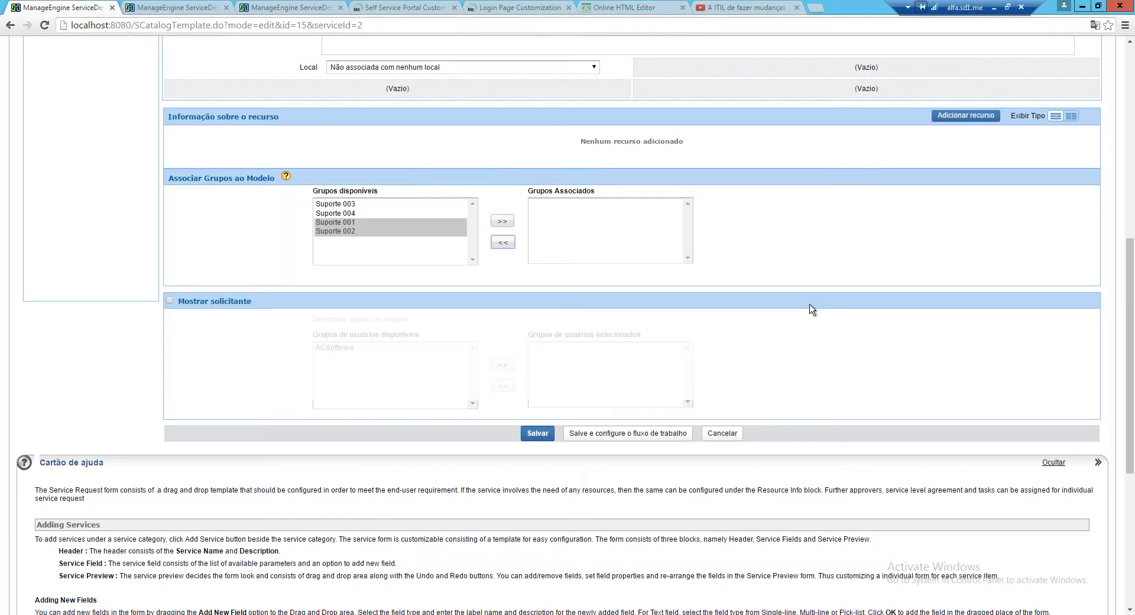
pyautogui.scroll(2, 811, 308)
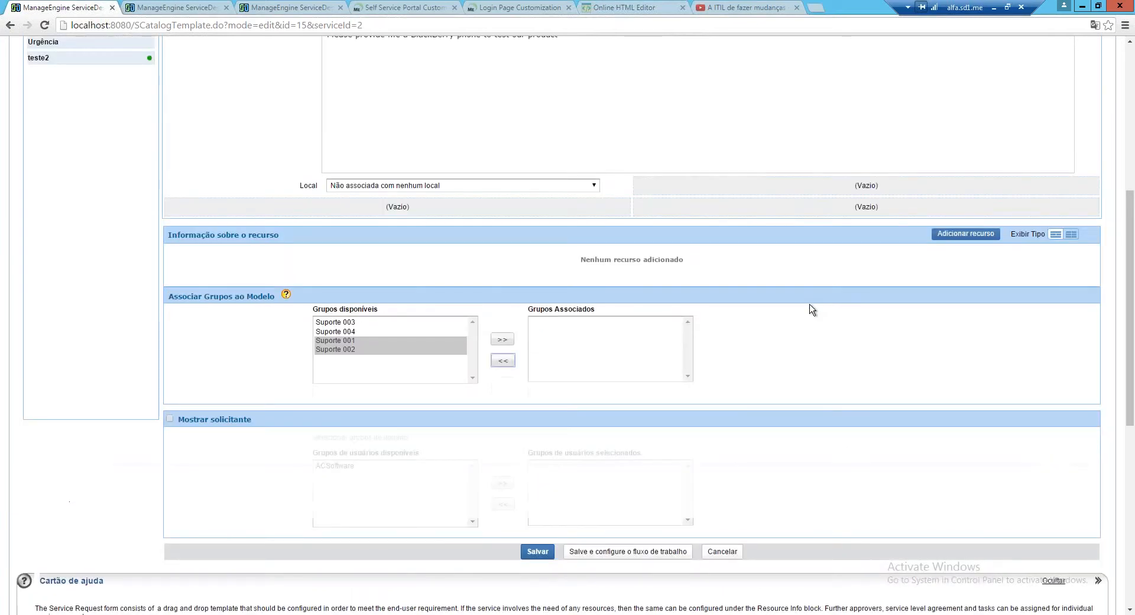
pyautogui.scroll(1, 811, 309)
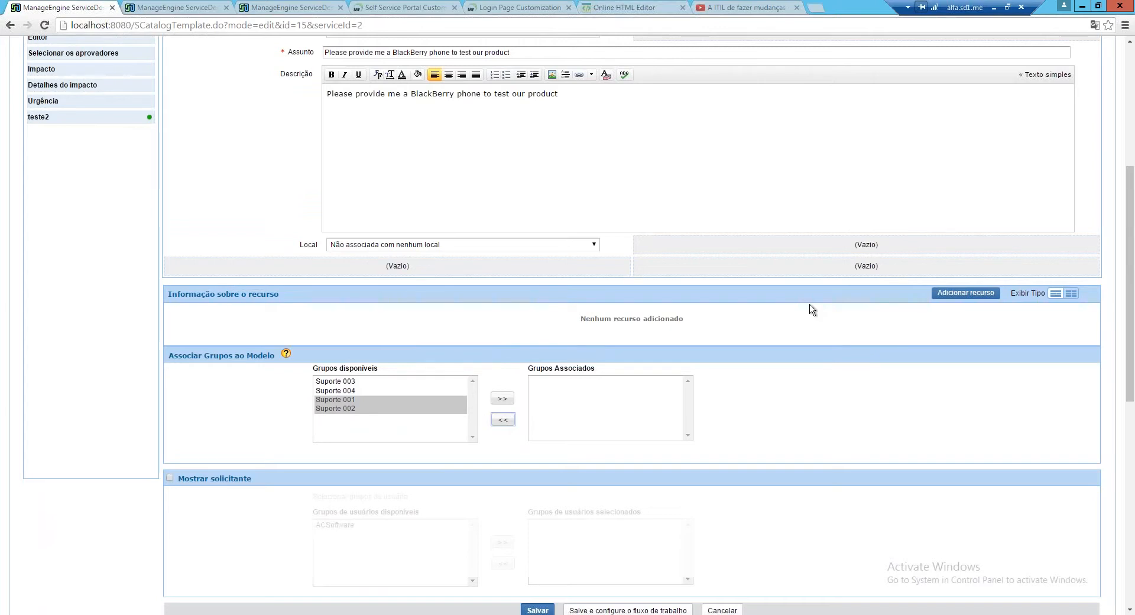
pyautogui.scroll(1, 811, 309)
pyautogui.scroll(4, 811, 309)
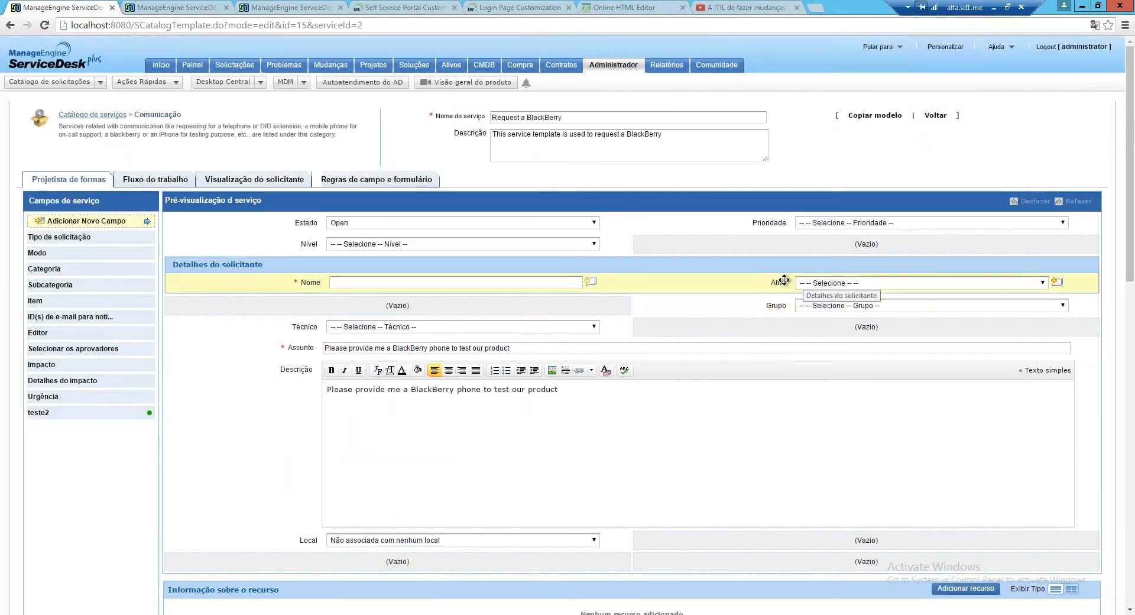
pyautogui.click(242, 68)
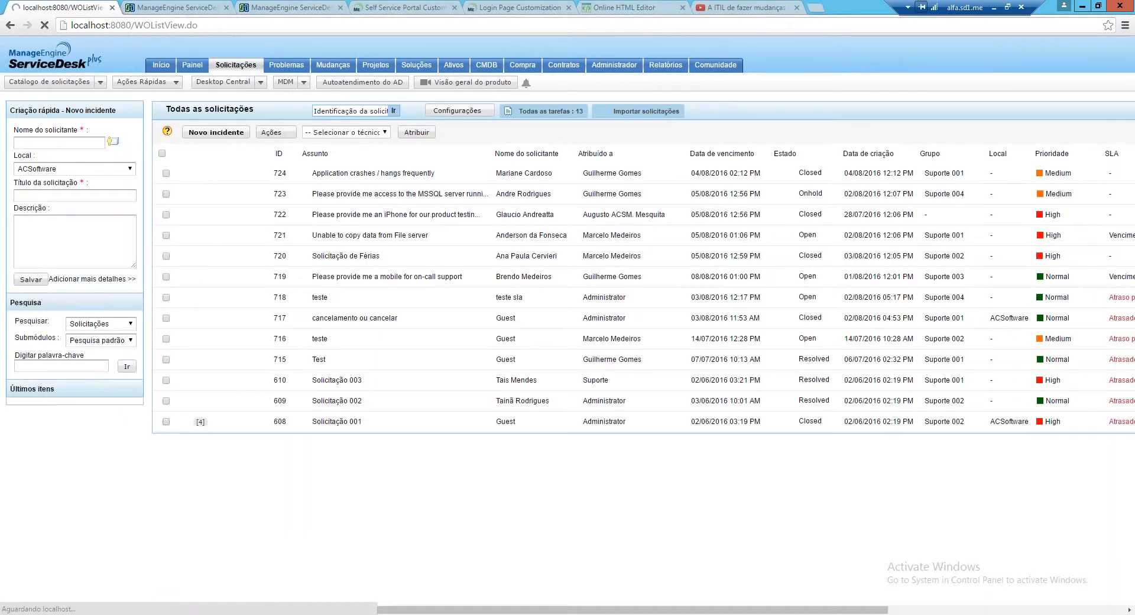
pyautogui.click(376, 278)
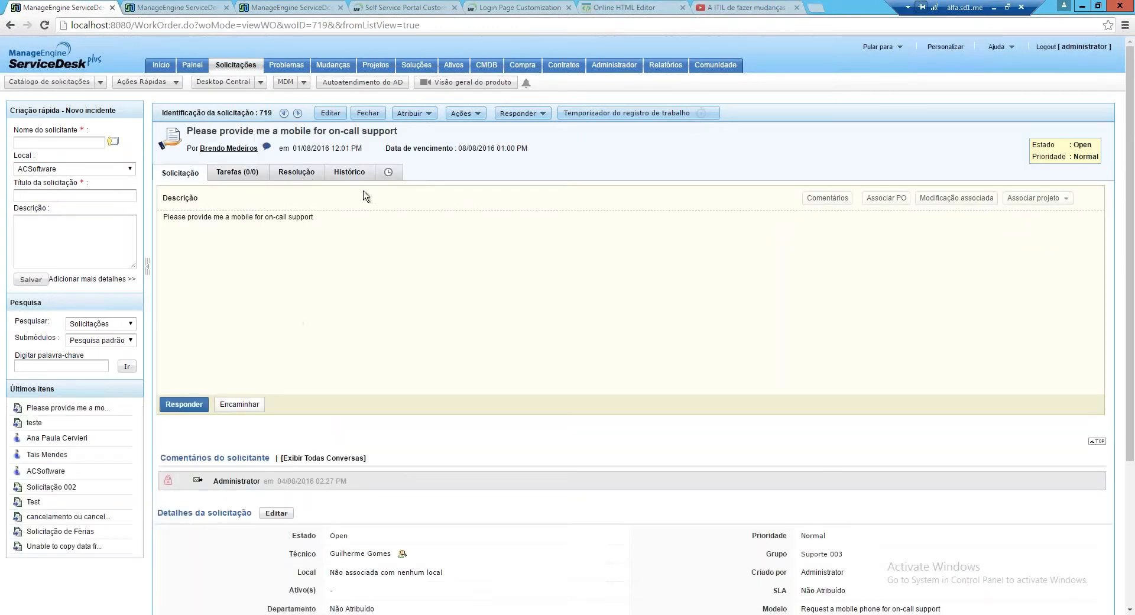
pyautogui.click(354, 179)
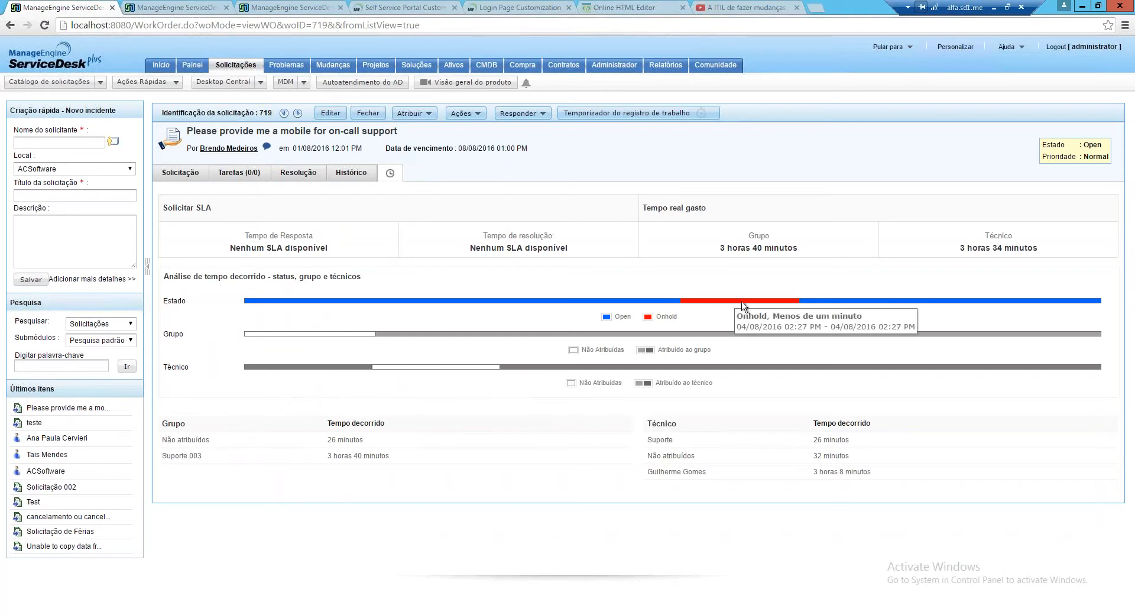
pyautogui.moveTo(467, 302)
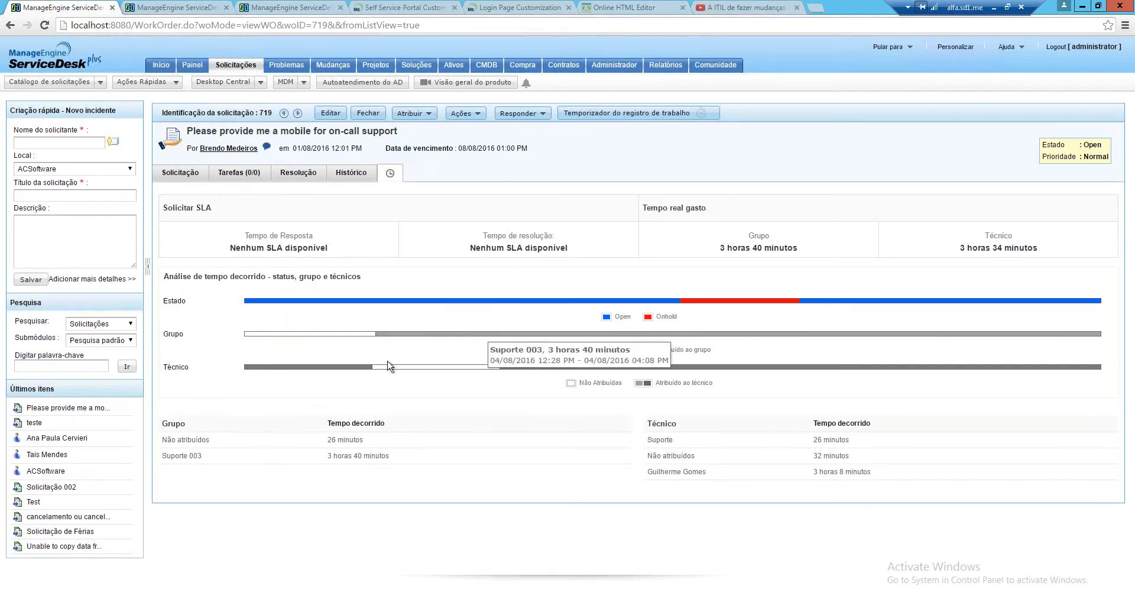
pyautogui.moveTo(412, 338)
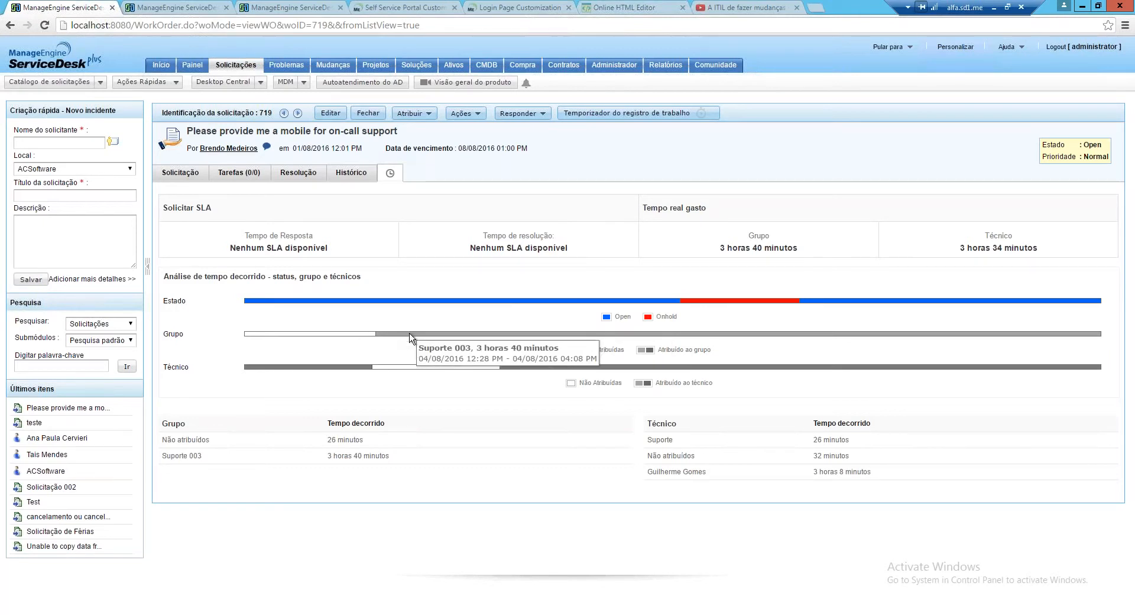
pyautogui.moveTo(328, 339)
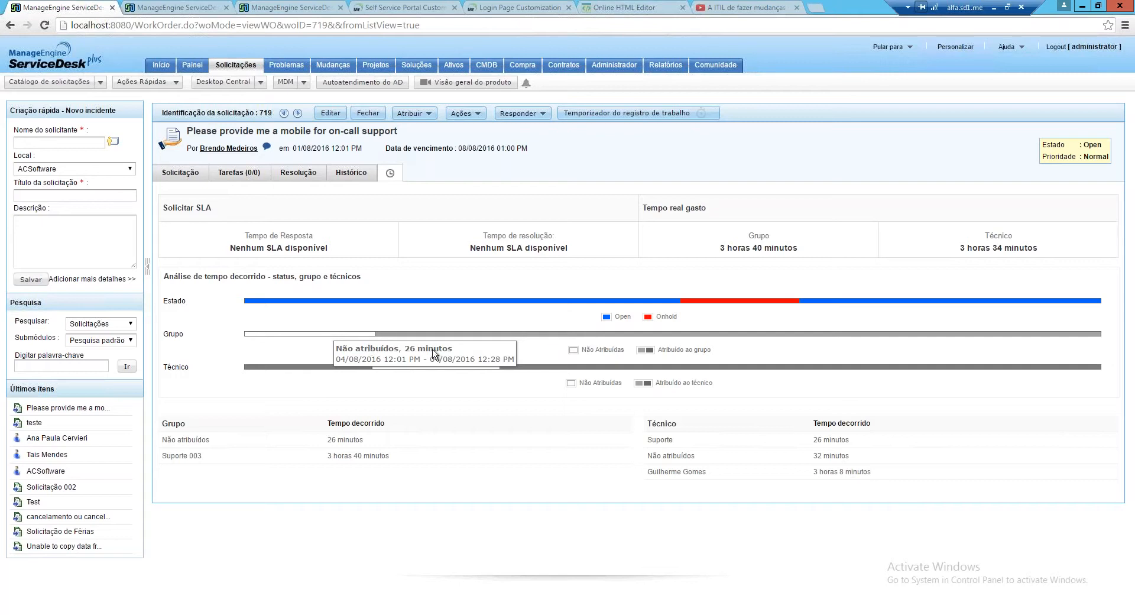
pyautogui.moveTo(456, 338)
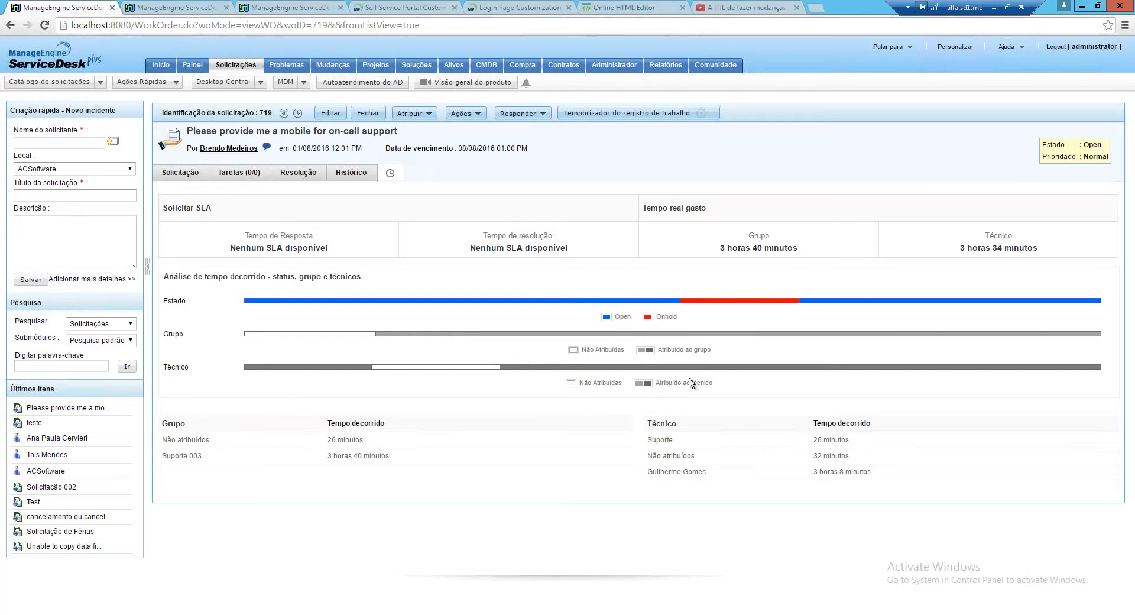
# Read request 719's Histórico, then return to the Todas as solicitações list
pyautogui.click(352, 174)
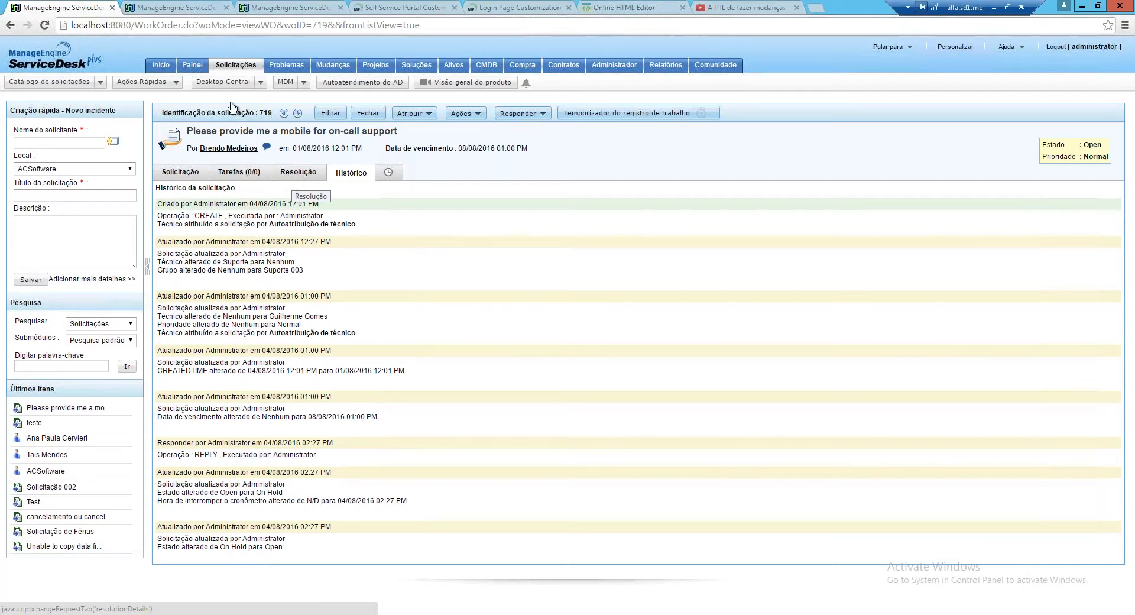
pyautogui.click(218, 70)
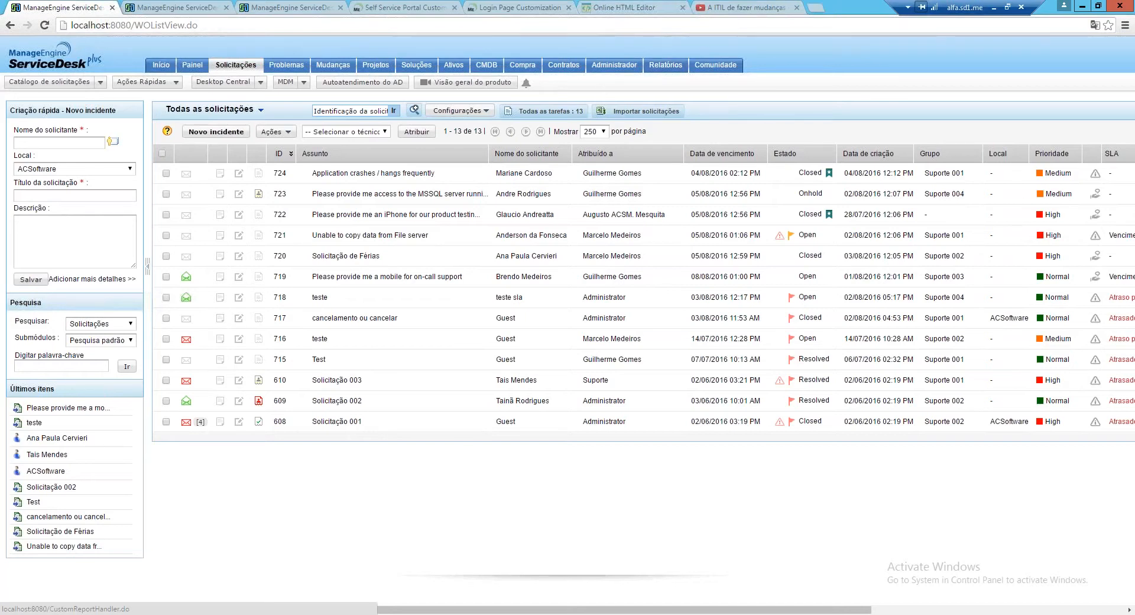
# Open request 719 about an on-call mobile and view its Tarefas (0/0)
pyautogui.click(286, 273)
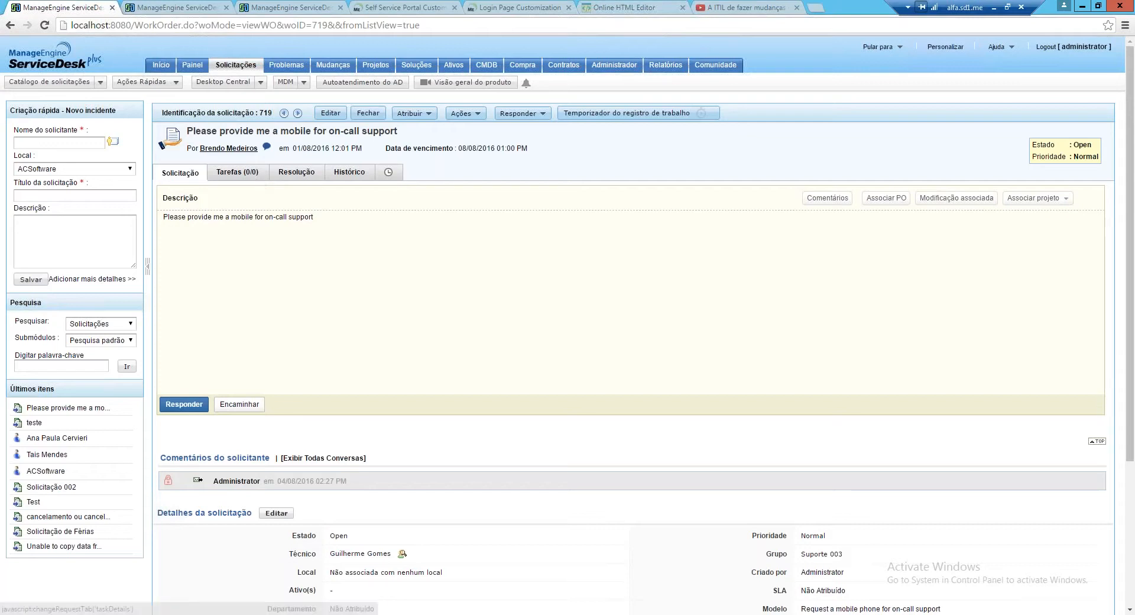
pyautogui.click(237, 172)
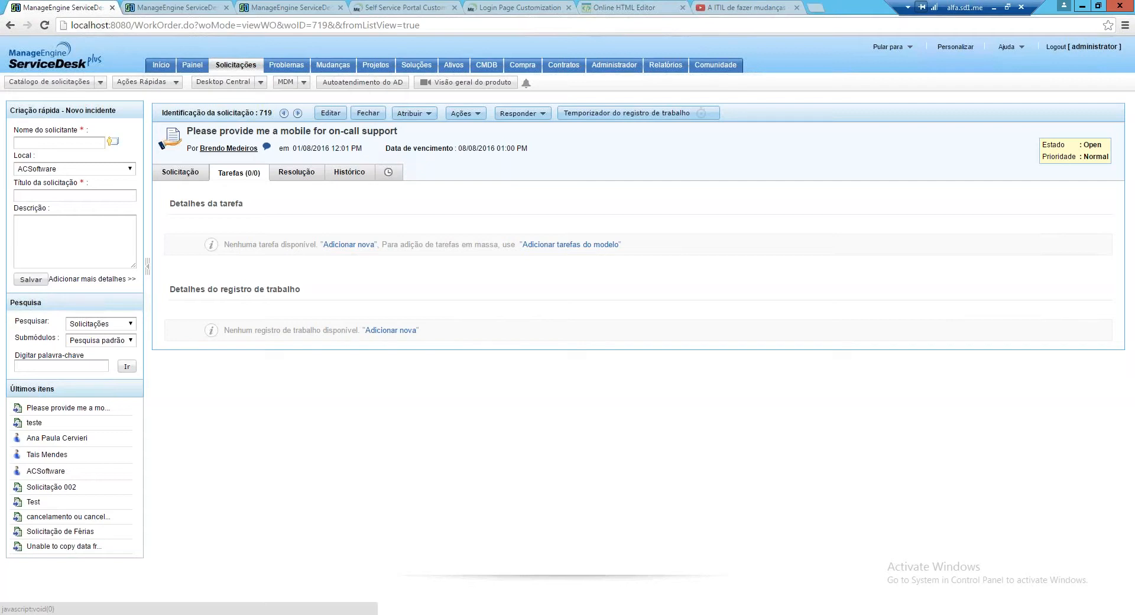
pyautogui.click(348, 245)
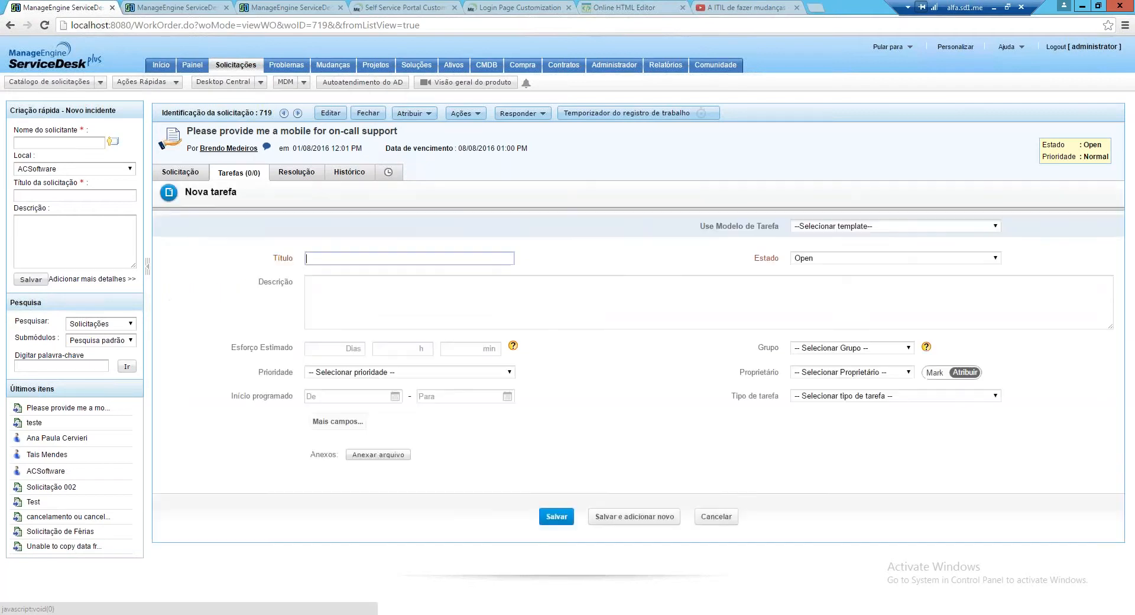
pyautogui.click(989, 229)
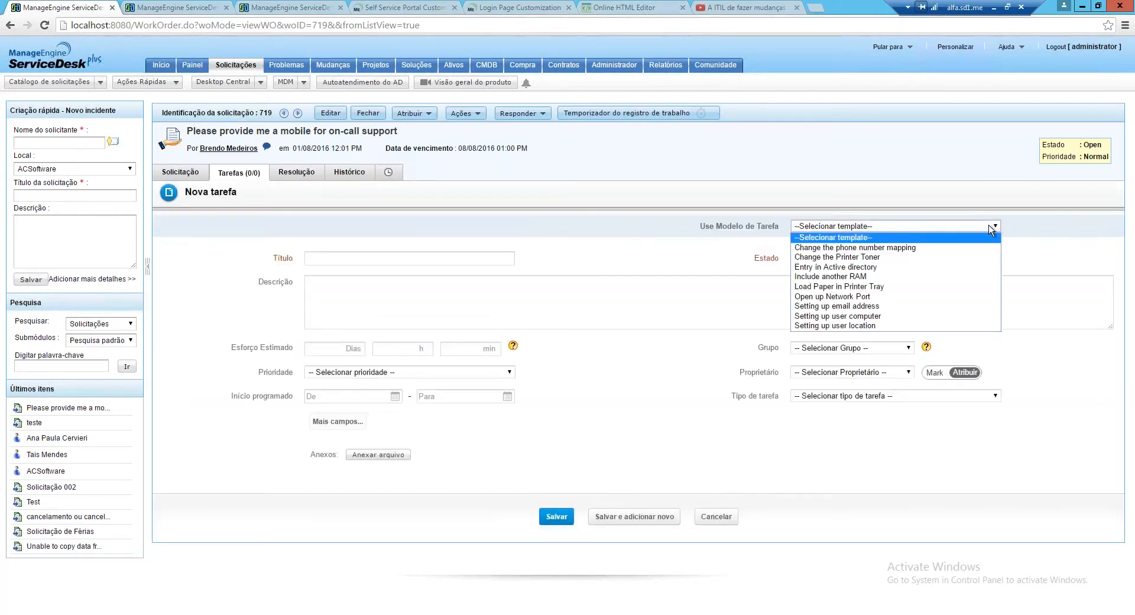
pyautogui.click(891, 276)
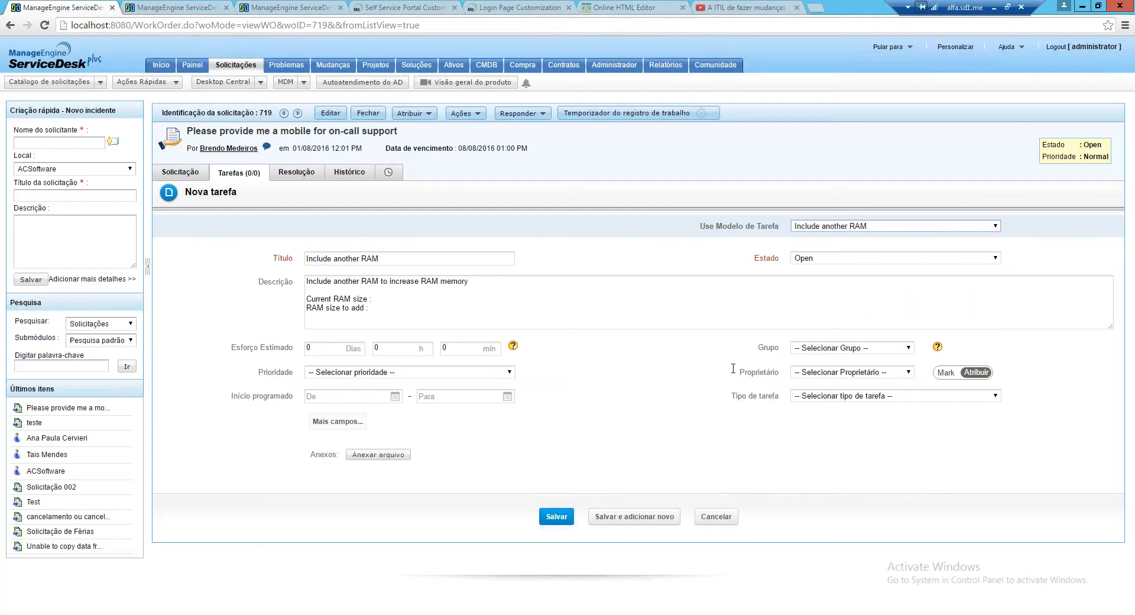
pyautogui.click(337, 421)
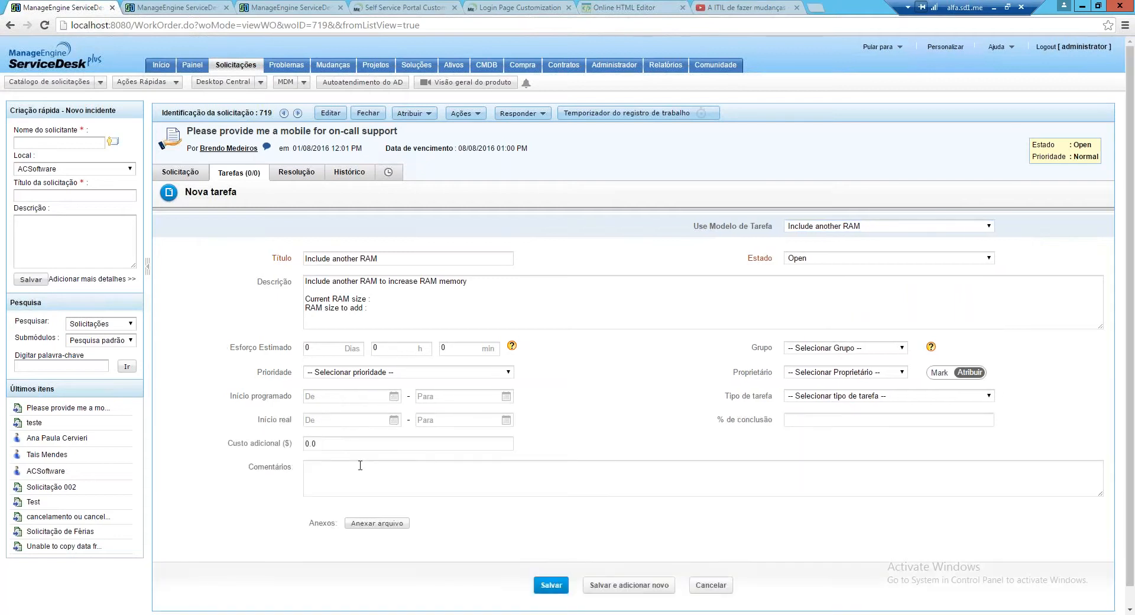
pyautogui.click(293, 442)
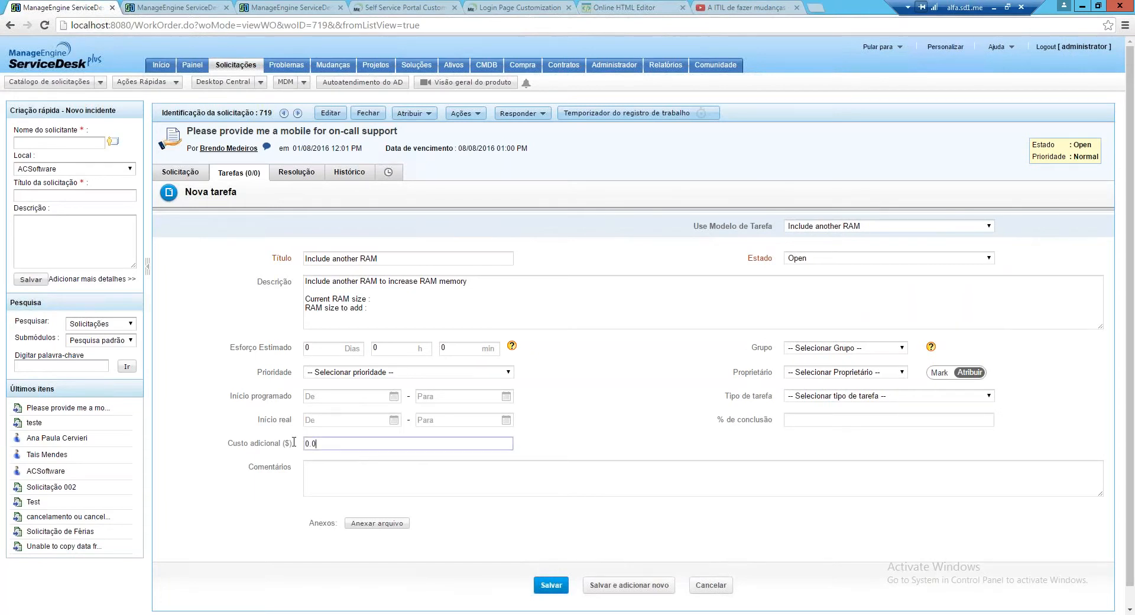
pyautogui.click(320, 478)
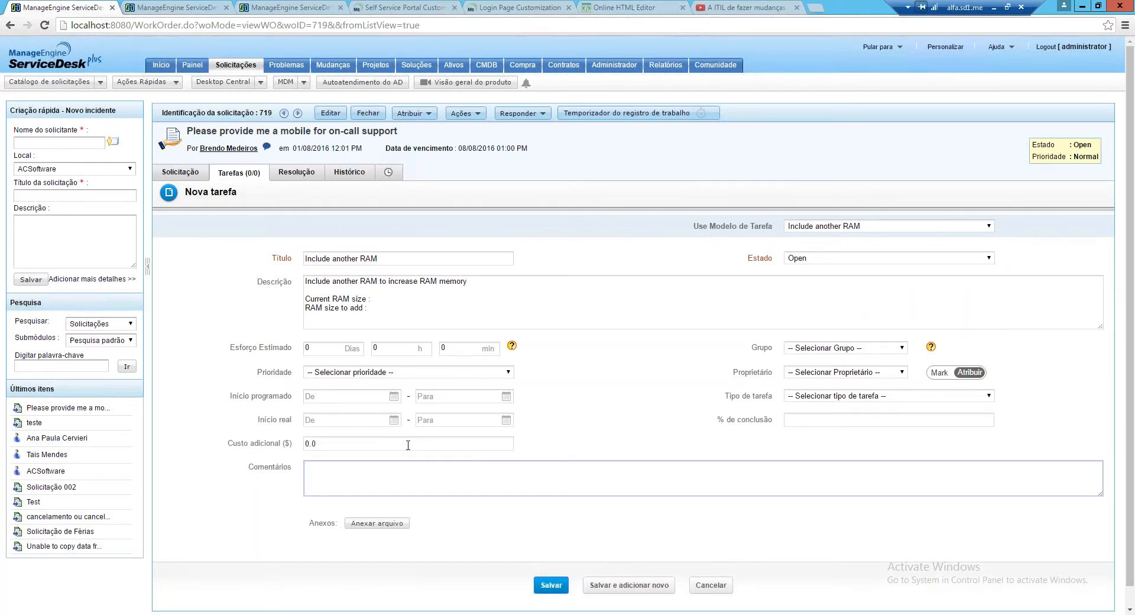
pyautogui.doubleClick(408, 445)
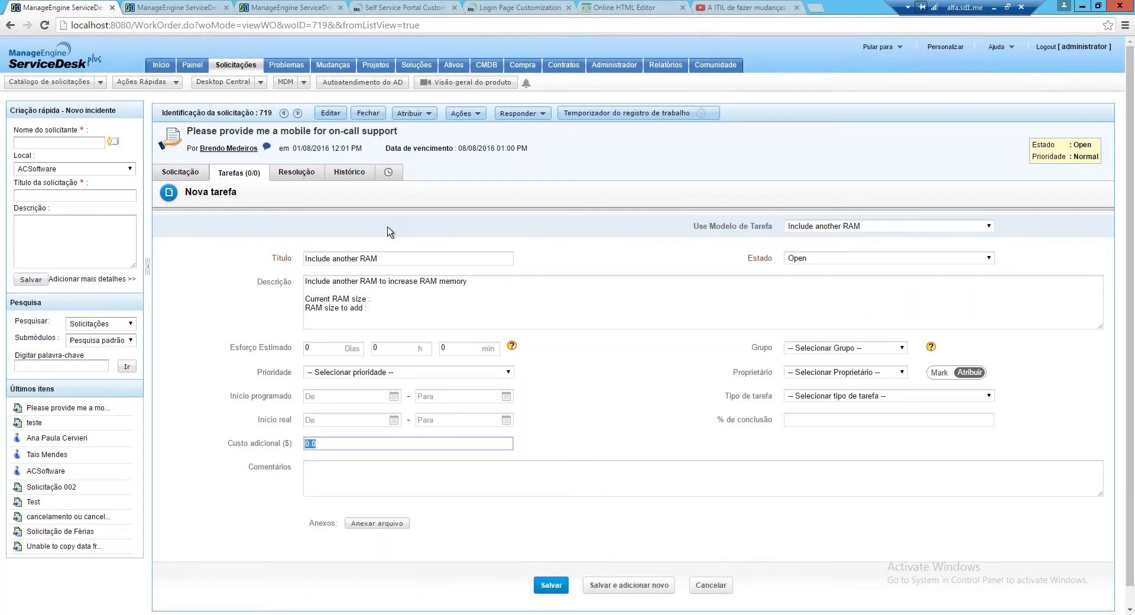
pyautogui.click(711, 586)
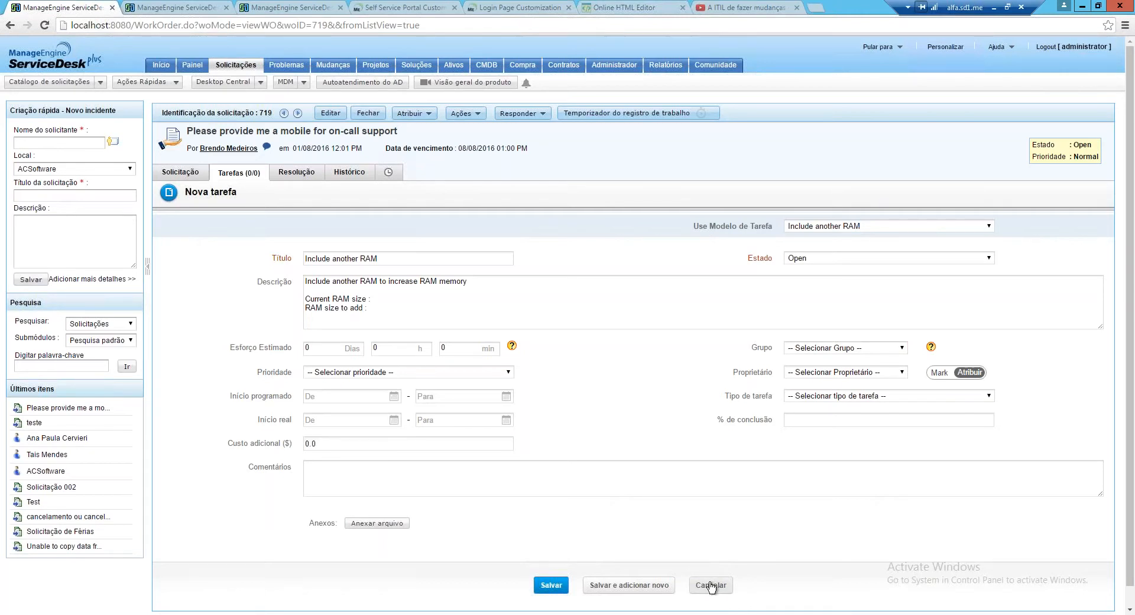
pyautogui.click(711, 585)
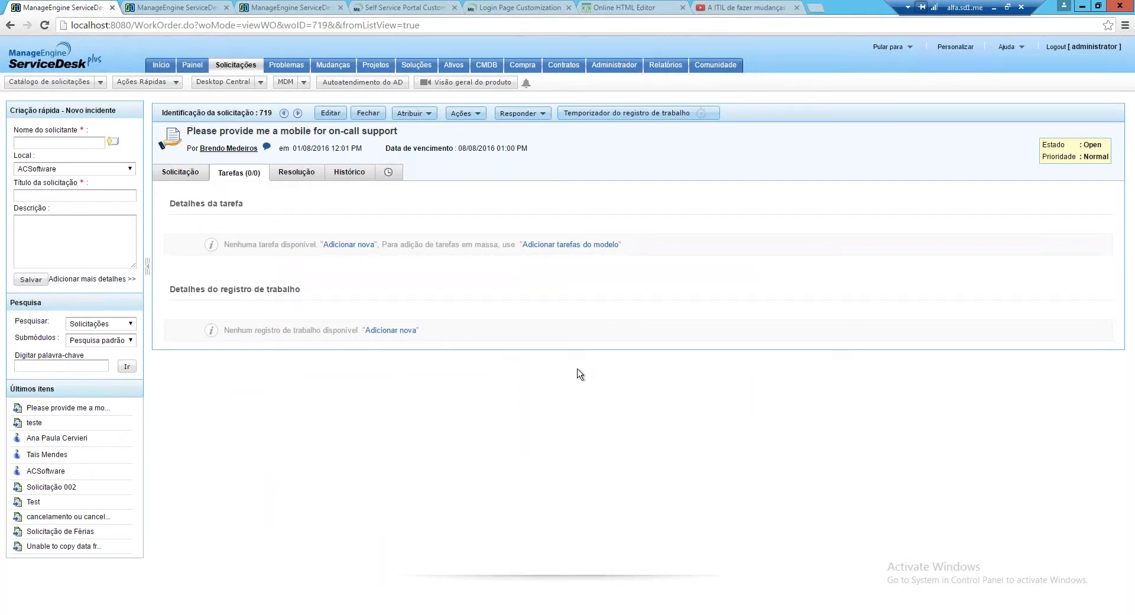
# Open the Novo registro de trabalho form, then return to request 719's Solicitação details without saving
pyautogui.click(391, 331)
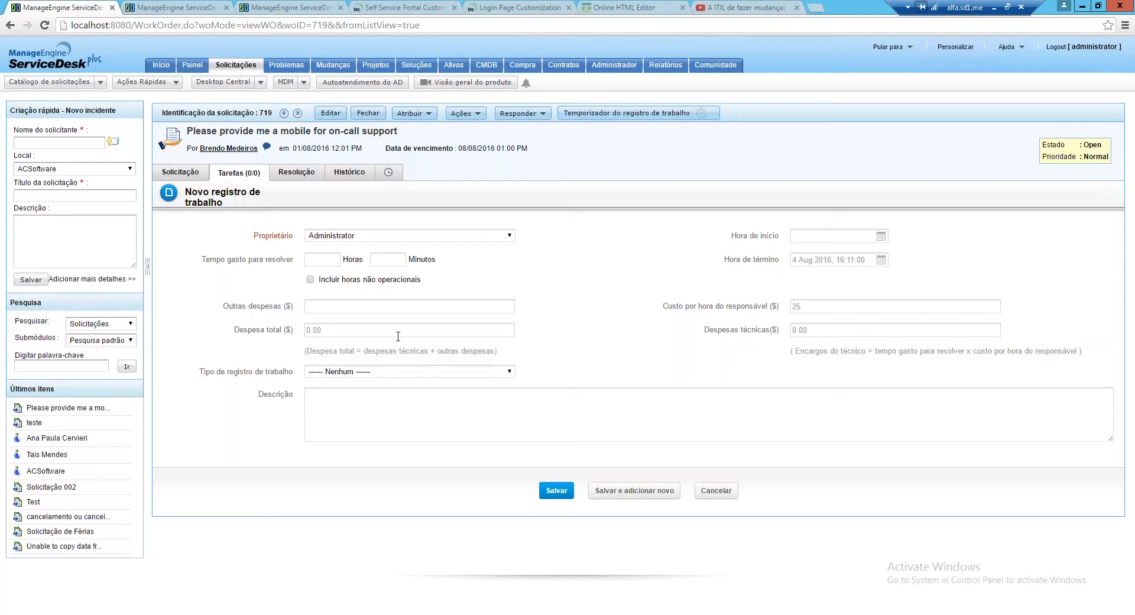
pyautogui.click(235, 171)
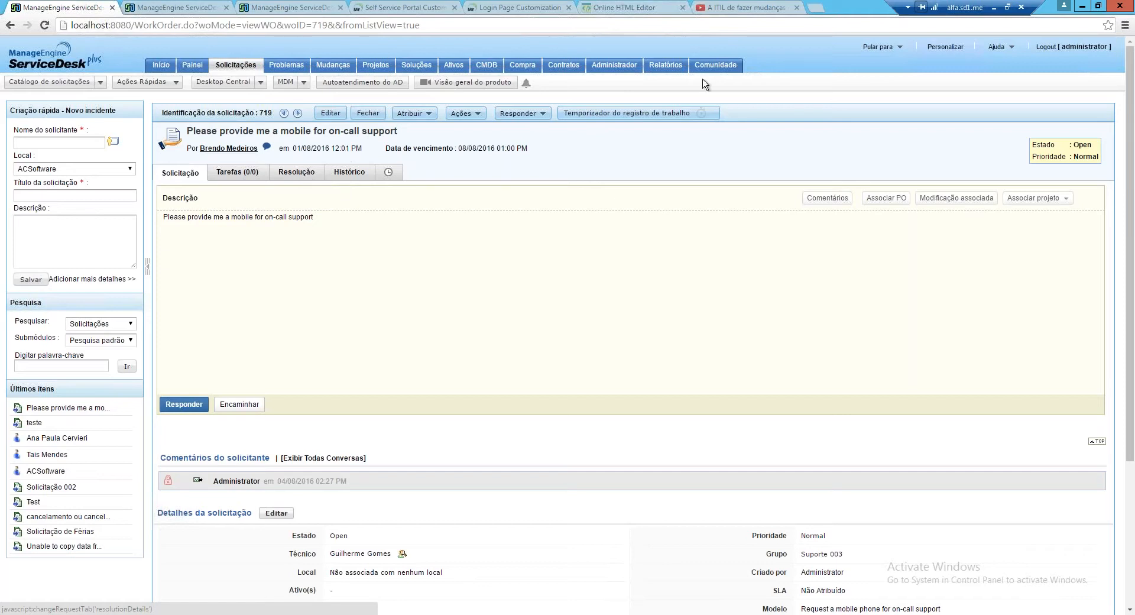
# Open the Relatórios query editor and display the incident-request table schema diagram (WorkOrder, WorkOrderStates)
pyautogui.click(666, 65)
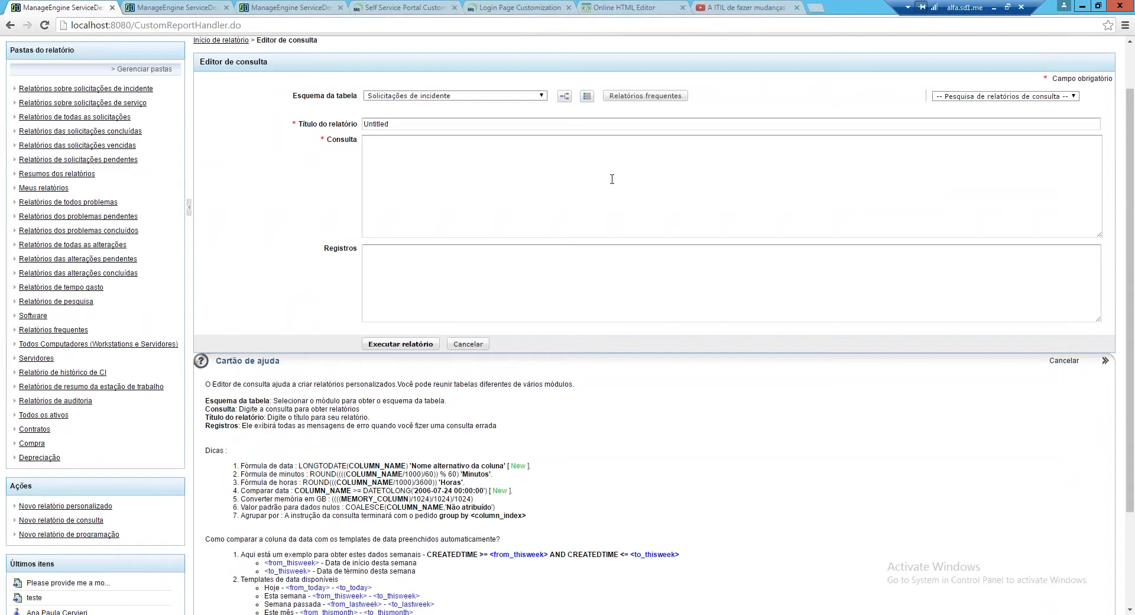
pyautogui.scroll(1, 612, 179)
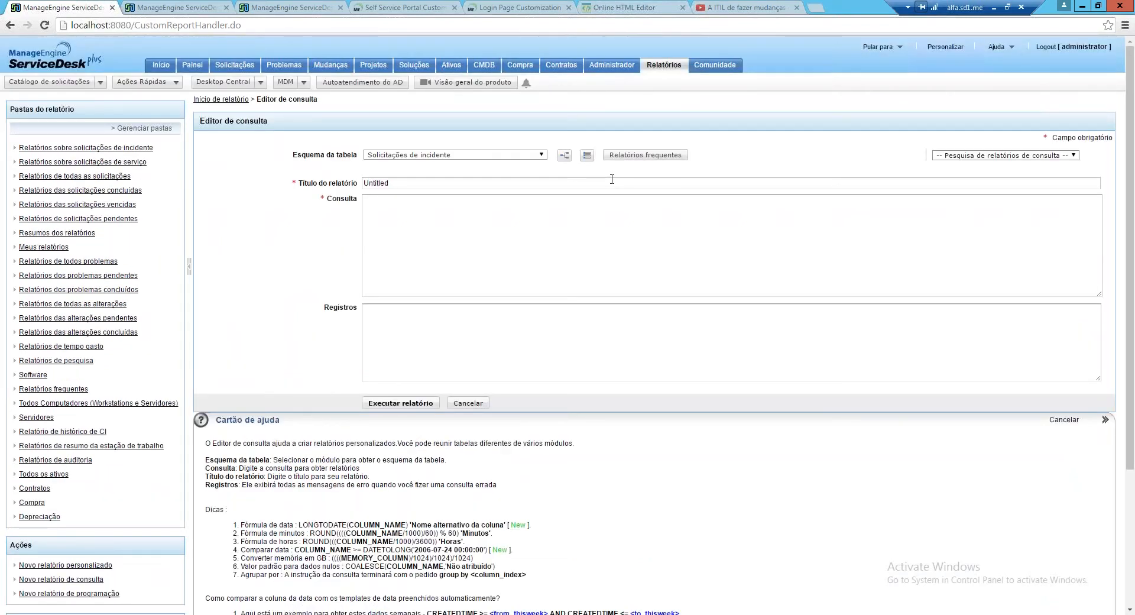
pyautogui.click(564, 155)
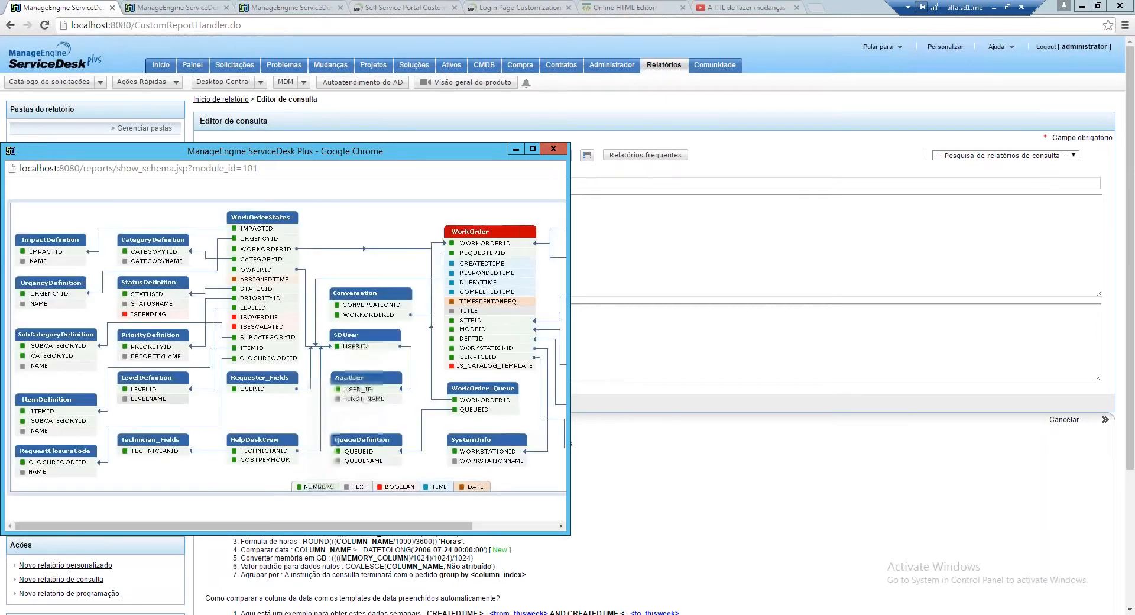
# Enlarge and reposition the schema diagram window, then close it and return to Solicitações requests
pyautogui.moveTo(284, 151); pyautogui.dragTo(314, 73)
pyautogui.moveTo(600, 457); pyautogui.dragTo(875, 504)
pyautogui.moveTo(670, 80); pyautogui.dragTo(840, 232)
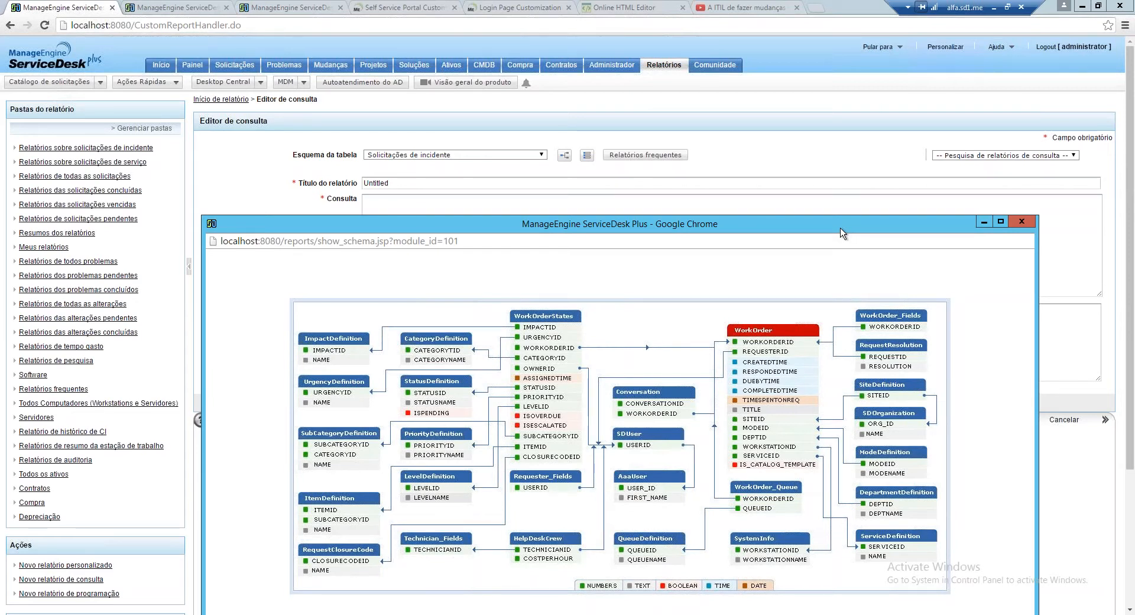
pyautogui.click(1022, 222)
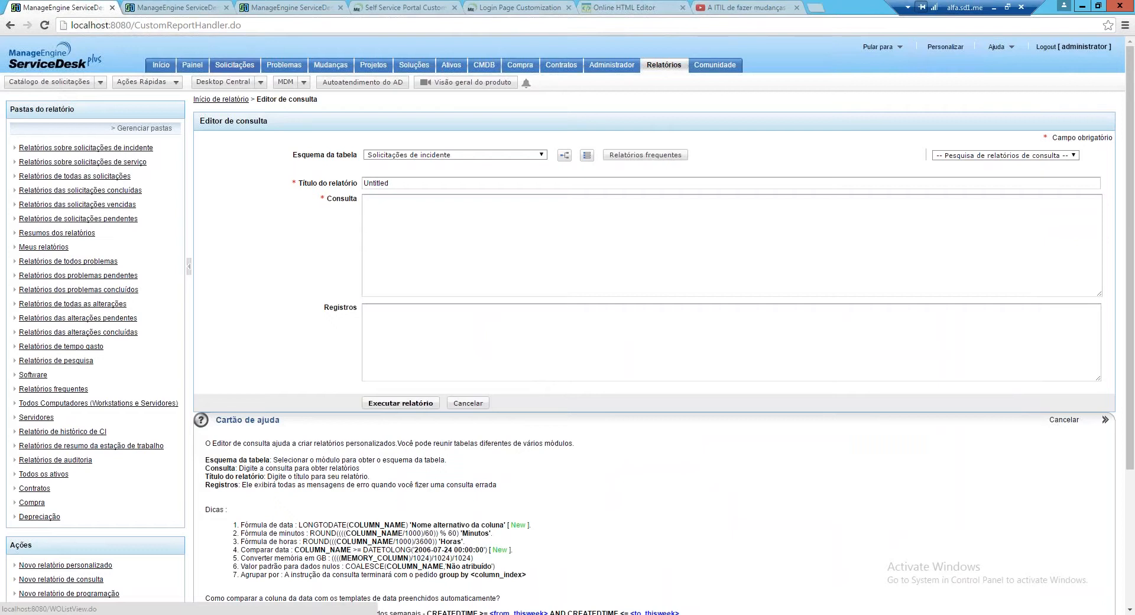
pyautogui.click(235, 65)
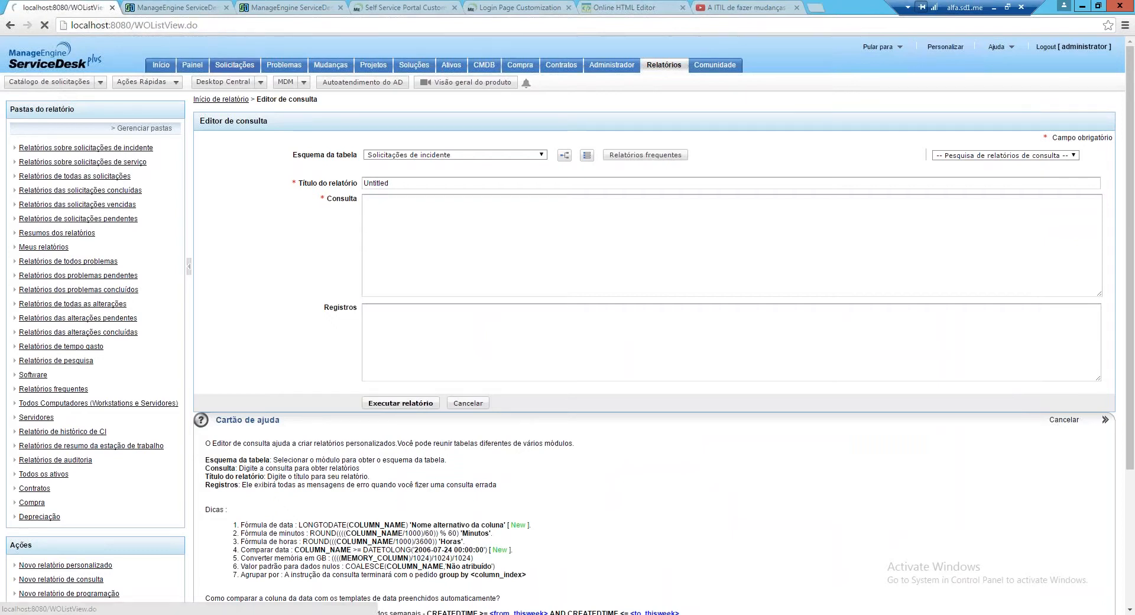